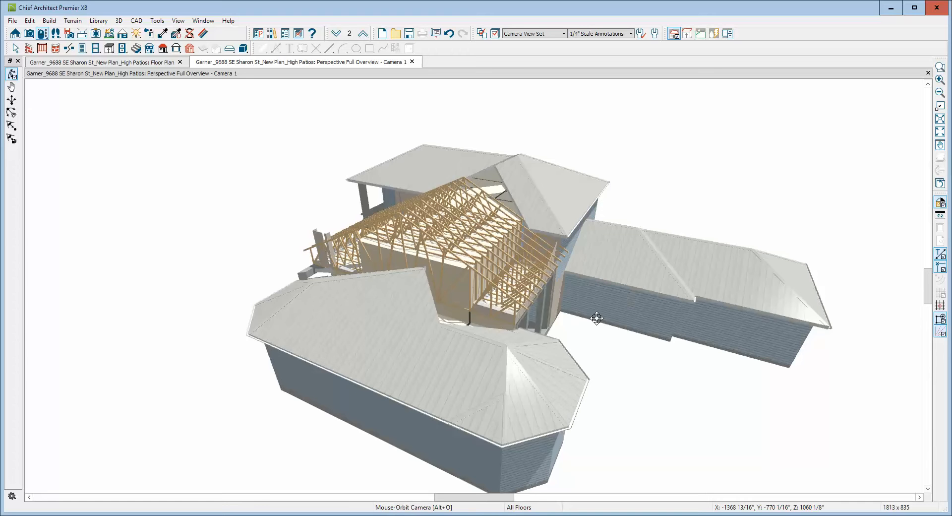
Examine the exposed roof trusses from several sides in the 3D overview, and close the camera view to return to the floor plan.
drag(583, 331, 485, 326)
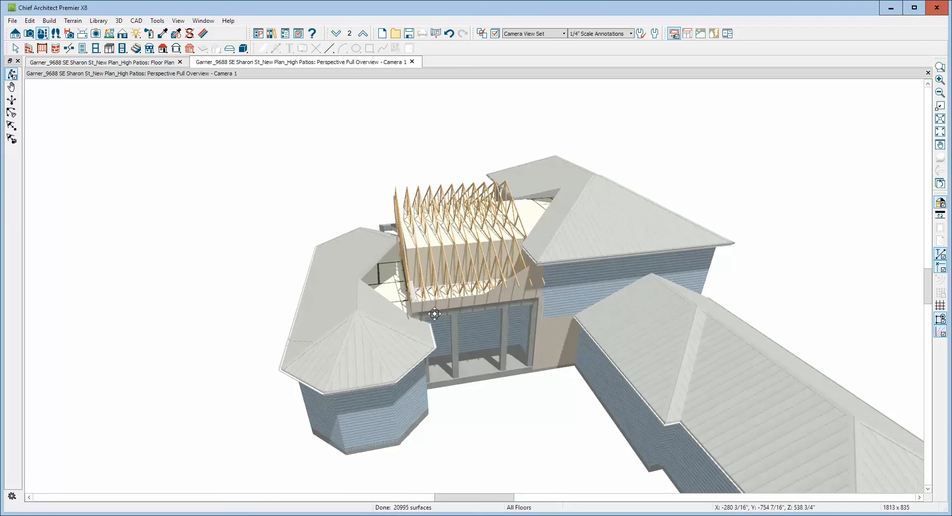
drag(399, 310, 506, 305)
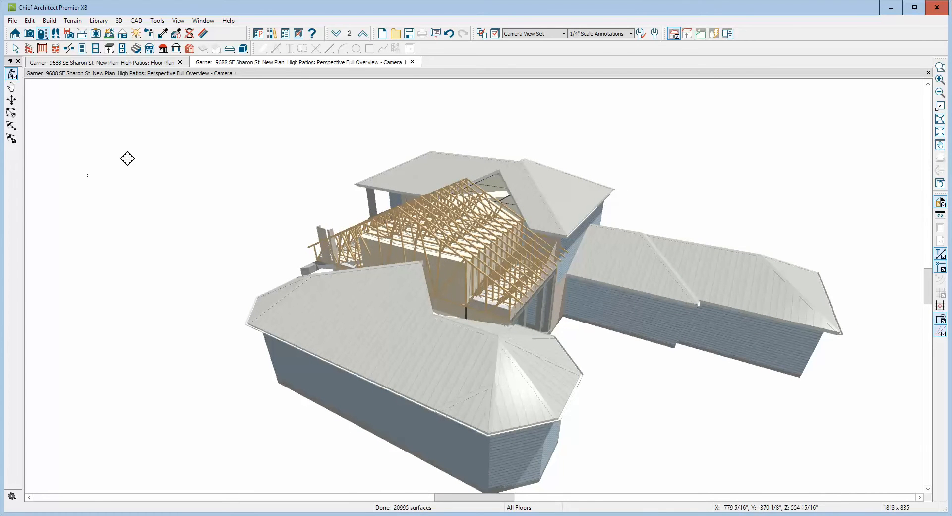
click(30, 21)
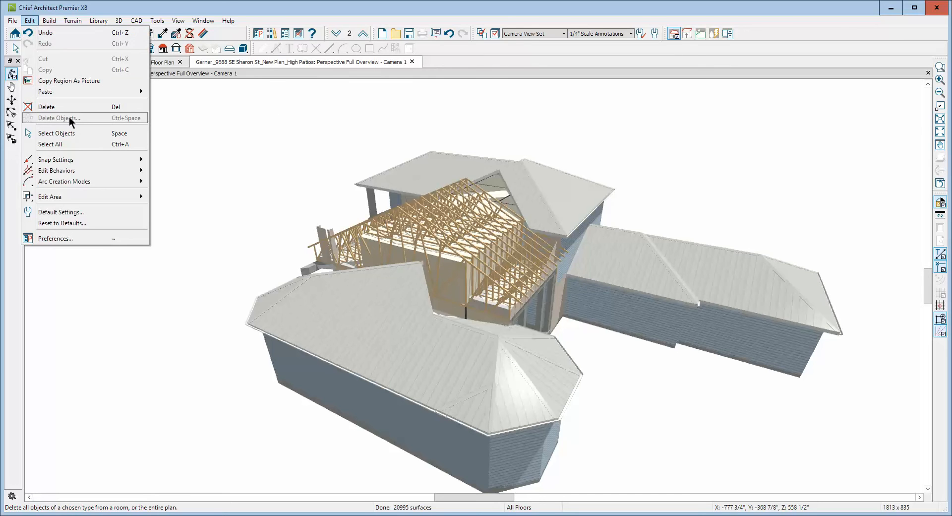
drag(605, 126, 625, 125)
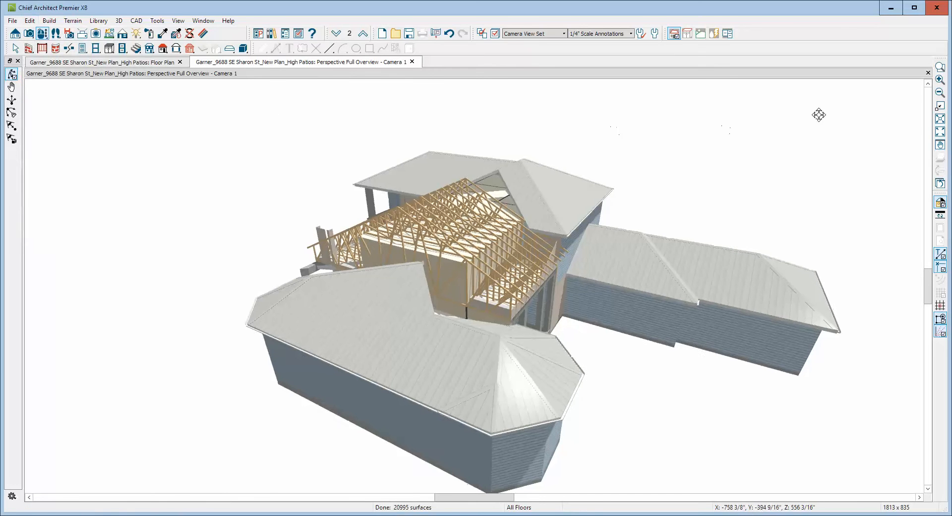
click(928, 73)
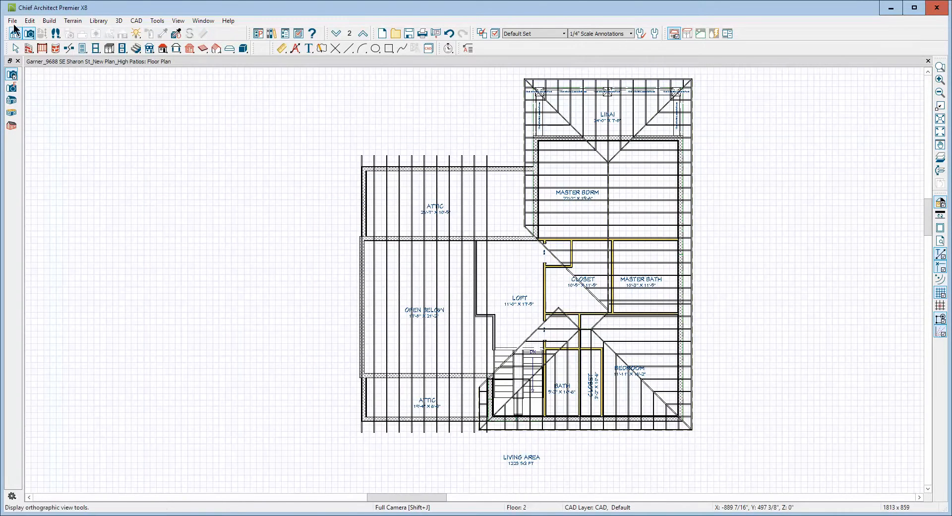
Set object deletion to include the Framing category and exclude CAD, accepting that automatic floor/ceiling framing is turned off.
click(30, 21)
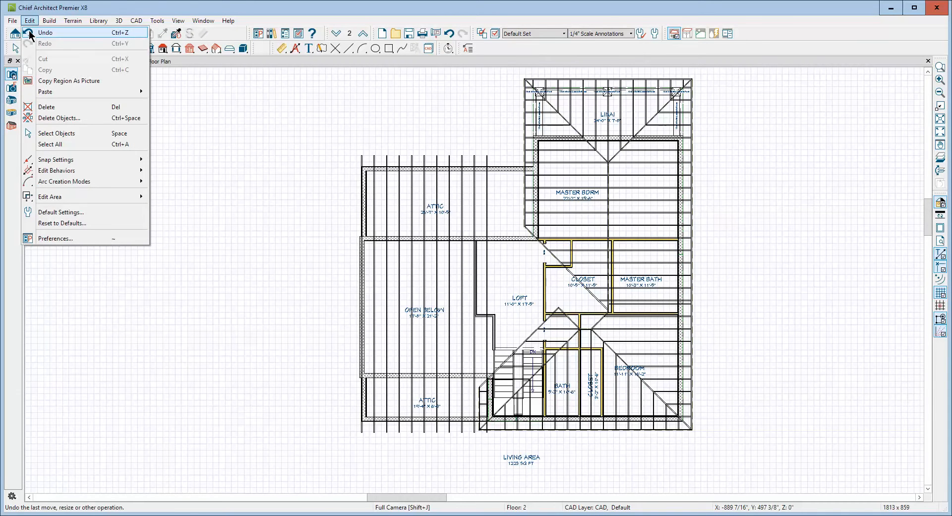
click(60, 118)
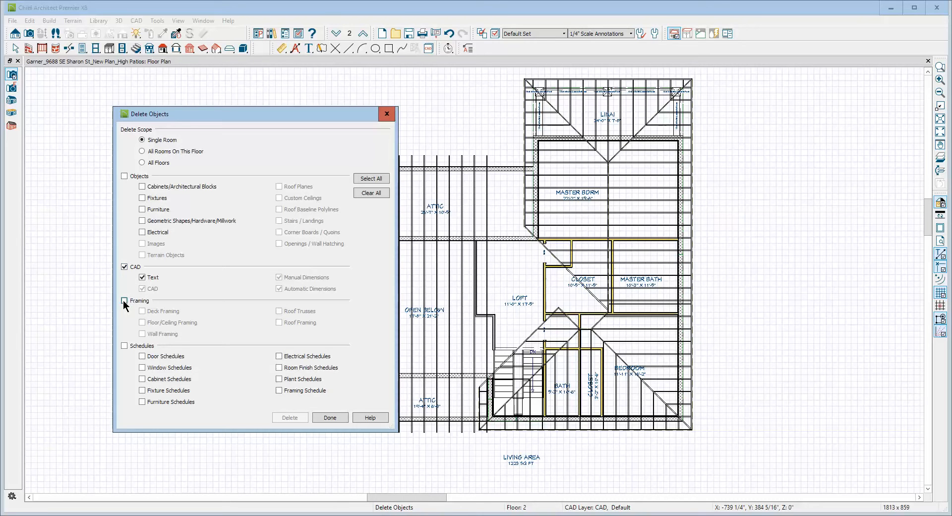
click(125, 301)
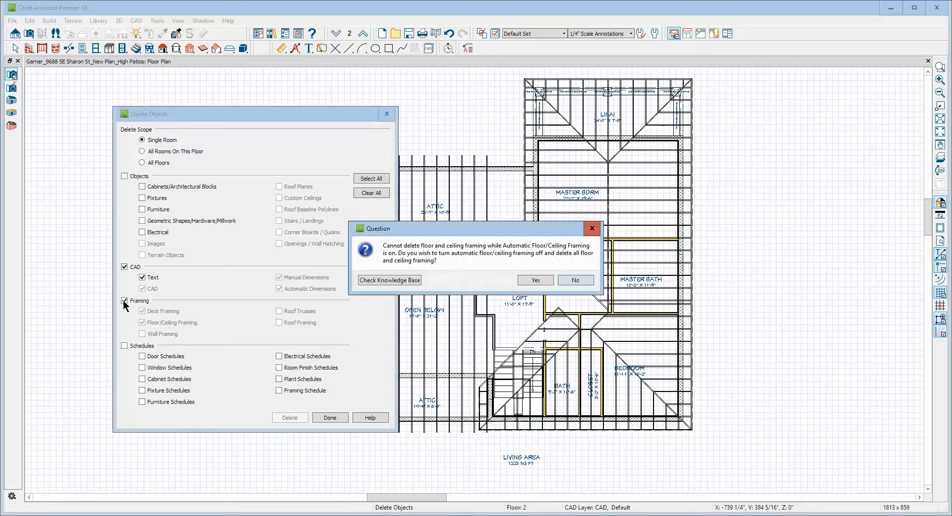
click(529, 281)
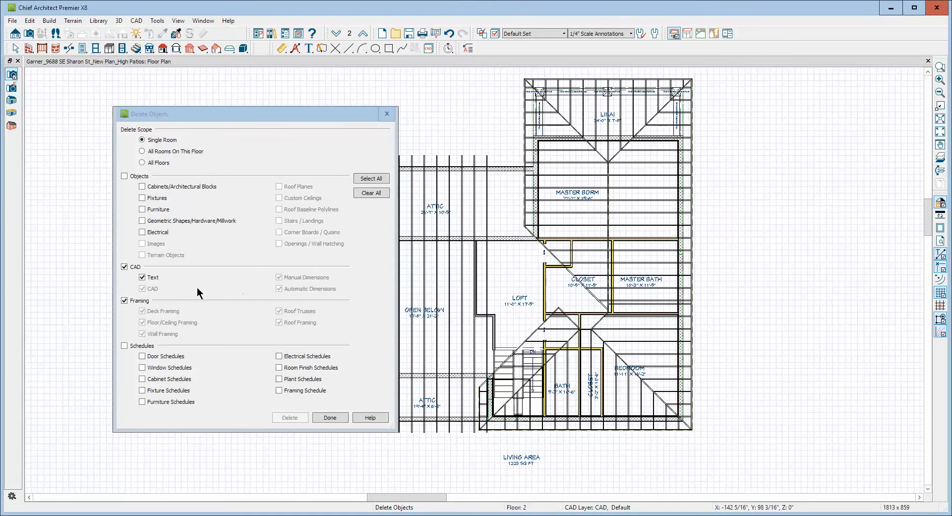
click(124, 267)
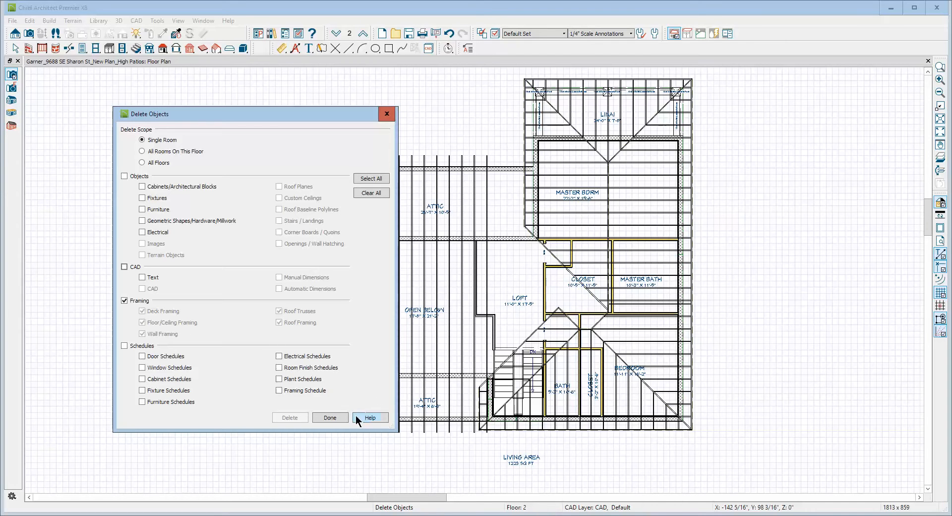
click(330, 417)
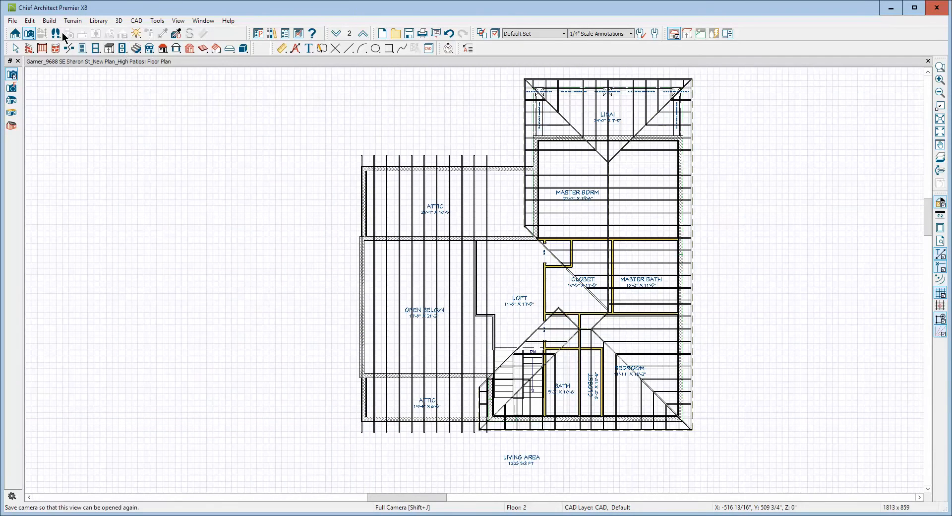
click(30, 21)
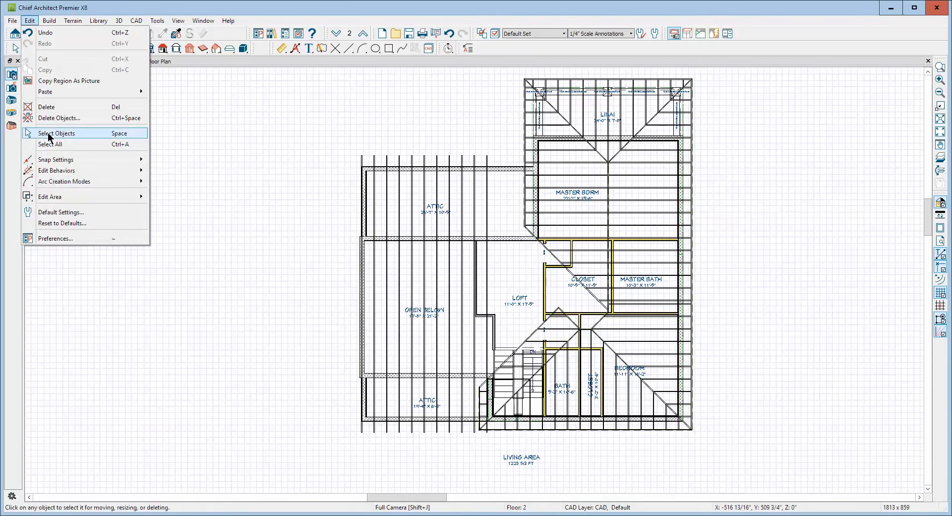
click(65, 214)
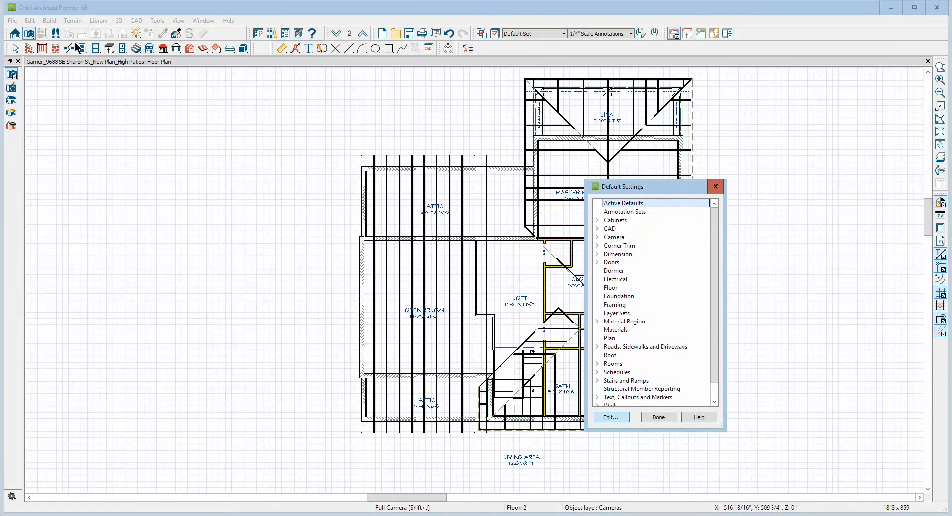
click(716, 186)
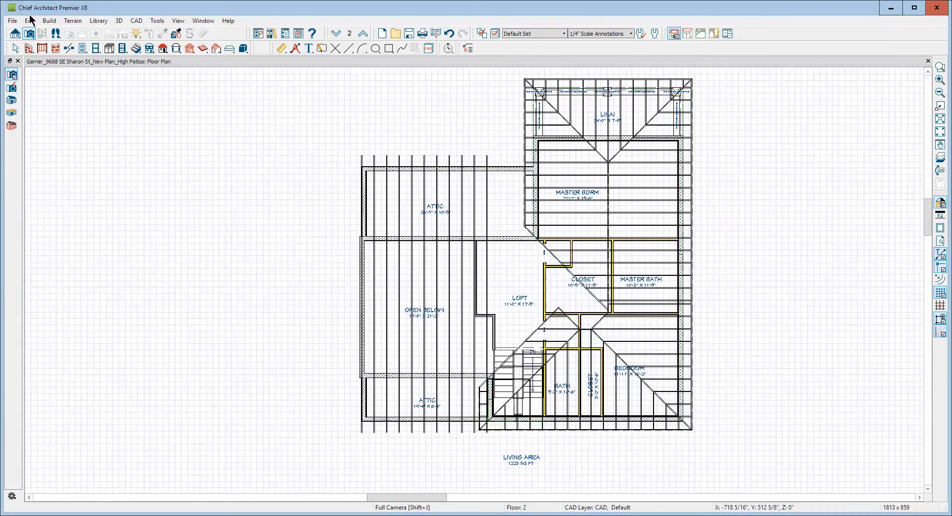
Delete all framing, including roof trusses, roof, wall, deck and floor/ceiling framing, on all floors.
click(30, 21)
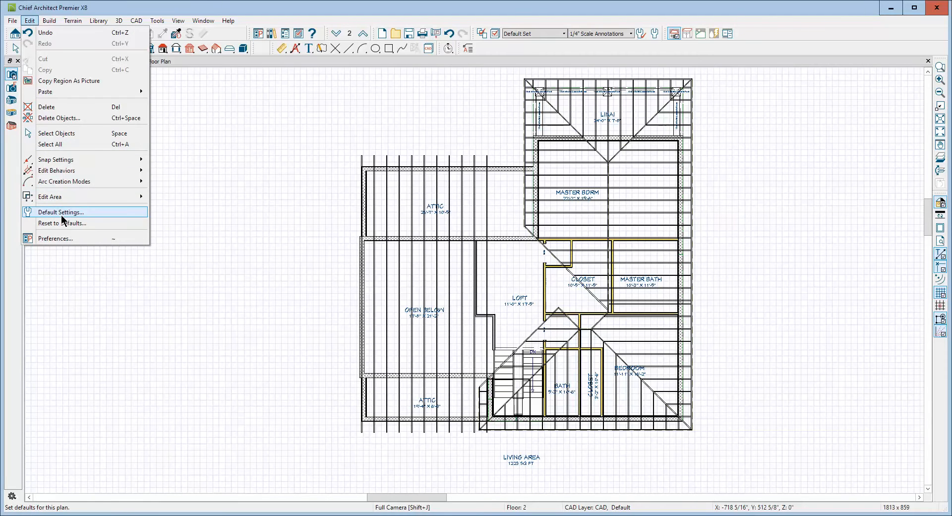
click(62, 118)
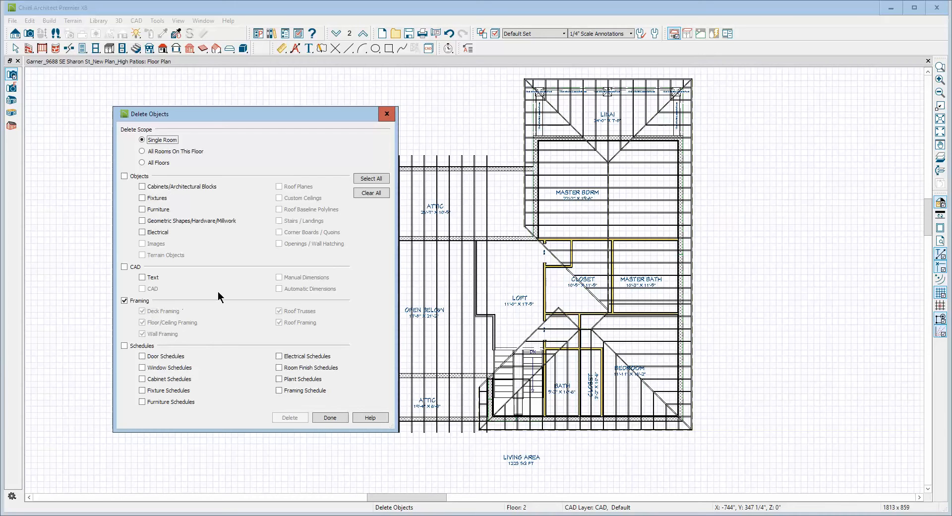
click(144, 162)
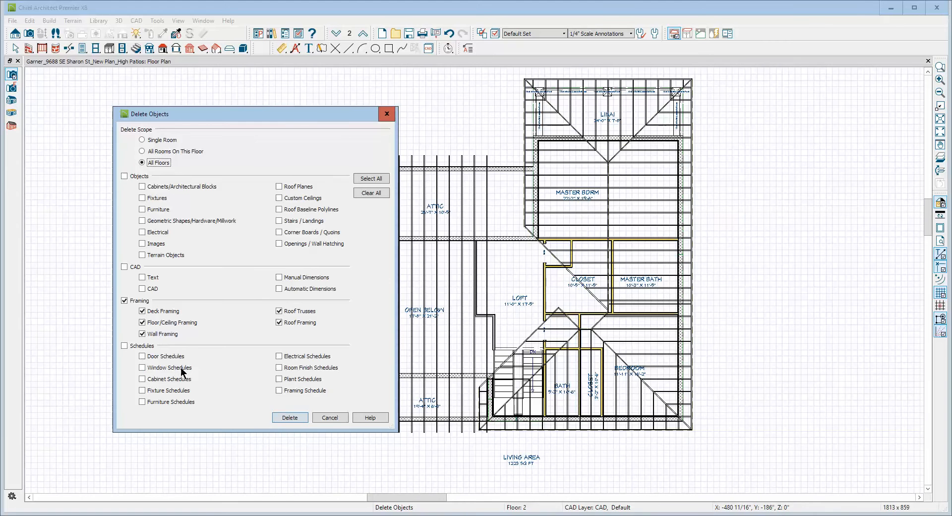
click(289, 417)
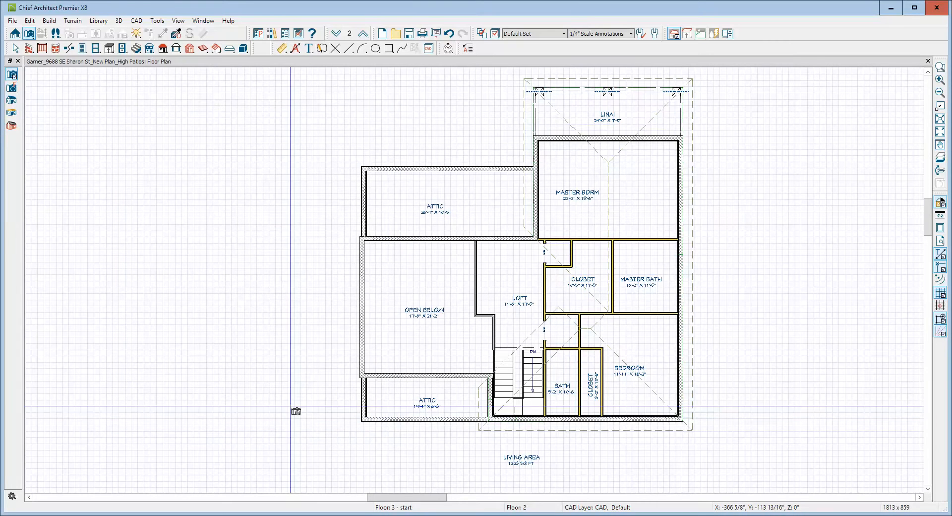
Hide the reference grid and switch the floor plan down to floor 1.
key(space)
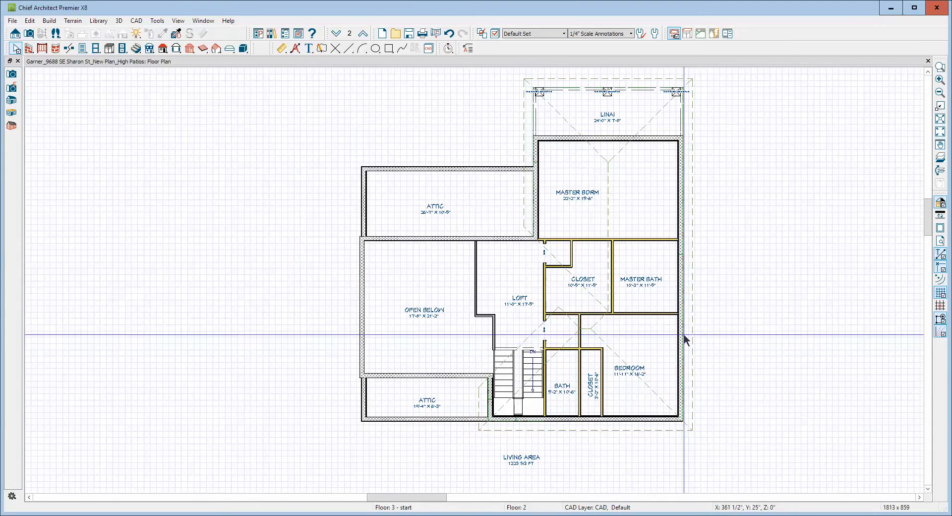
click(941, 294)
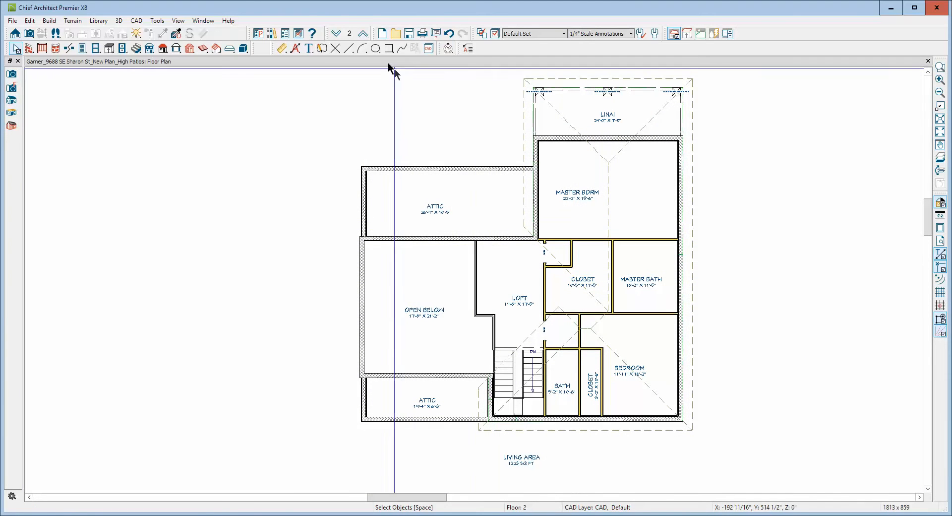
click(336, 34)
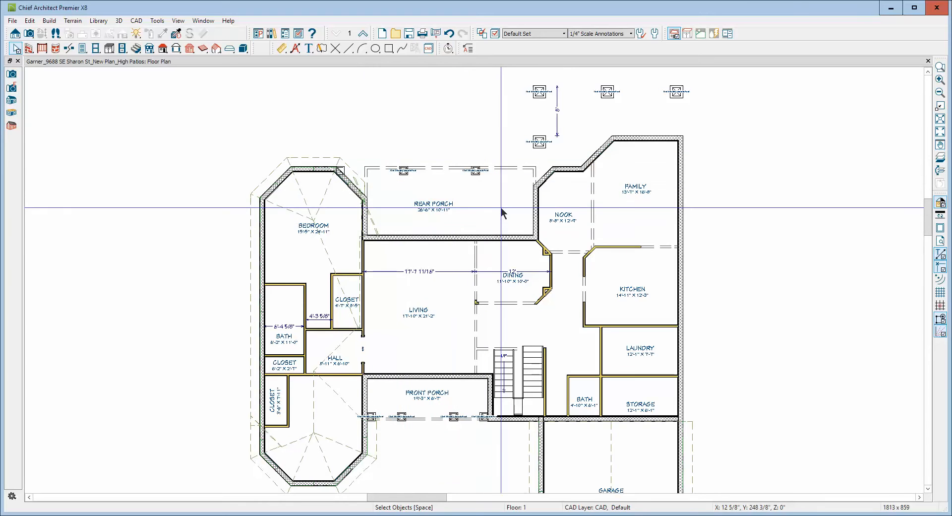
Examine the roof plane edge beside the rear porch and the roof outlines over the bedroom wing, garage and workshop on floor 1.
click(371, 219)
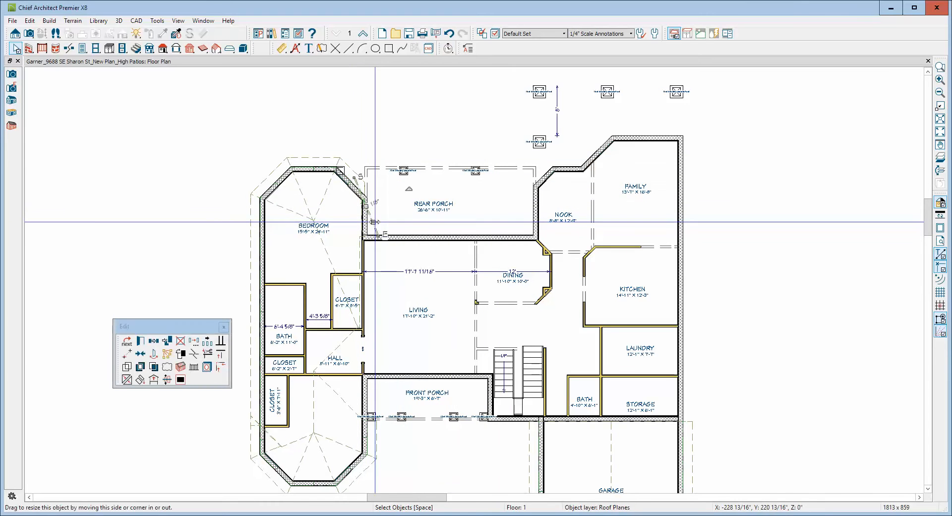
scroll(377, 216, up, 2)
scroll(381, 221, up, 2)
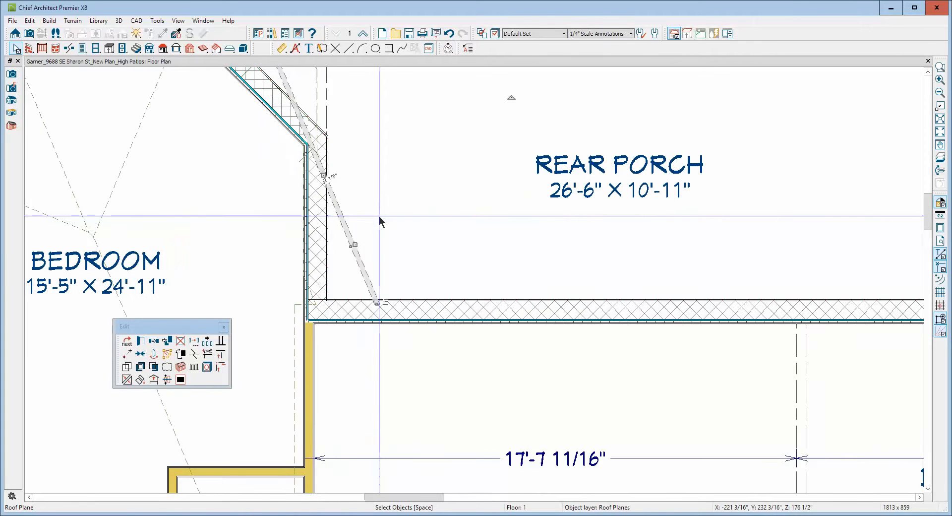
scroll(377, 211, down, 2)
scroll(374, 206, up, 1)
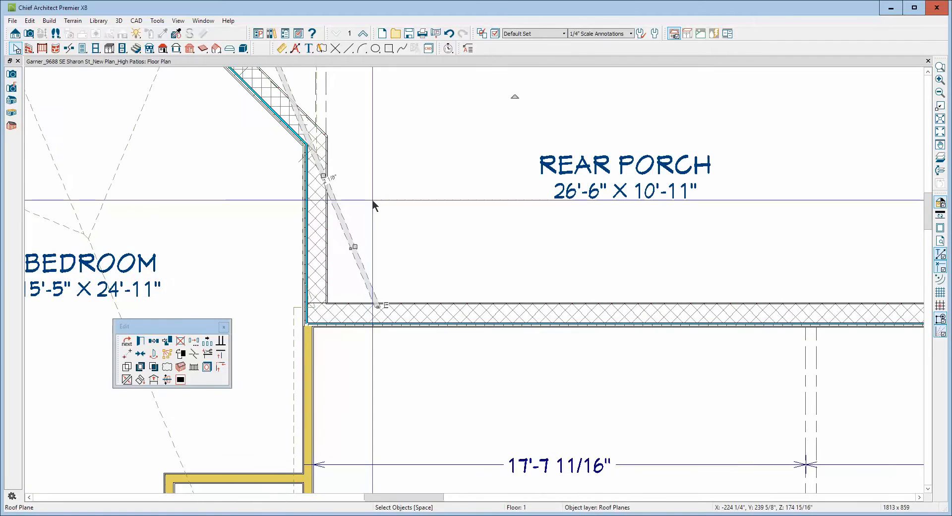
scroll(381, 204, down, 2)
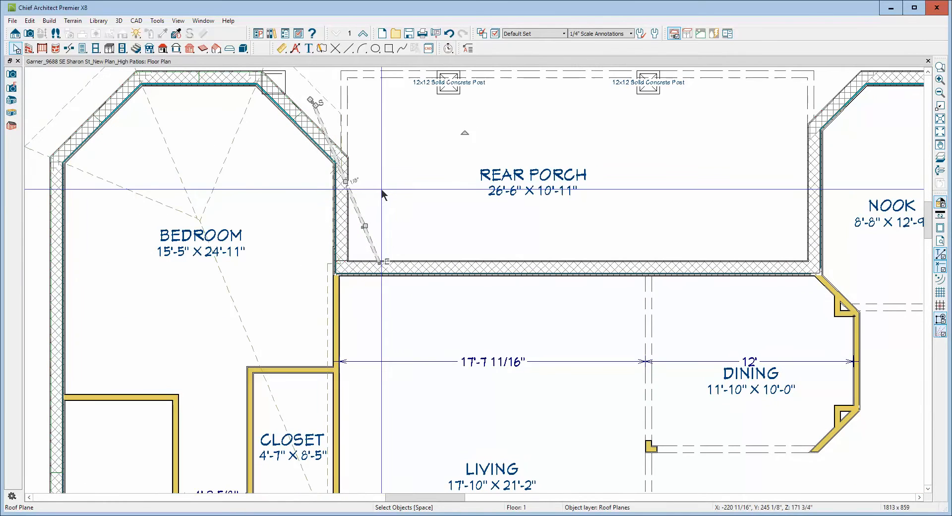
click(380, 188)
scroll(420, 149, down, 4)
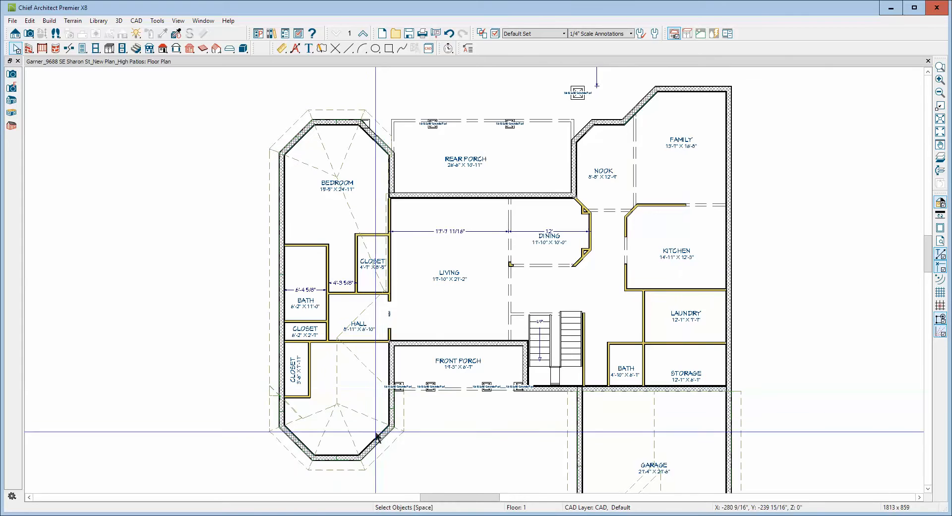
scroll(438, 208, down, 3)
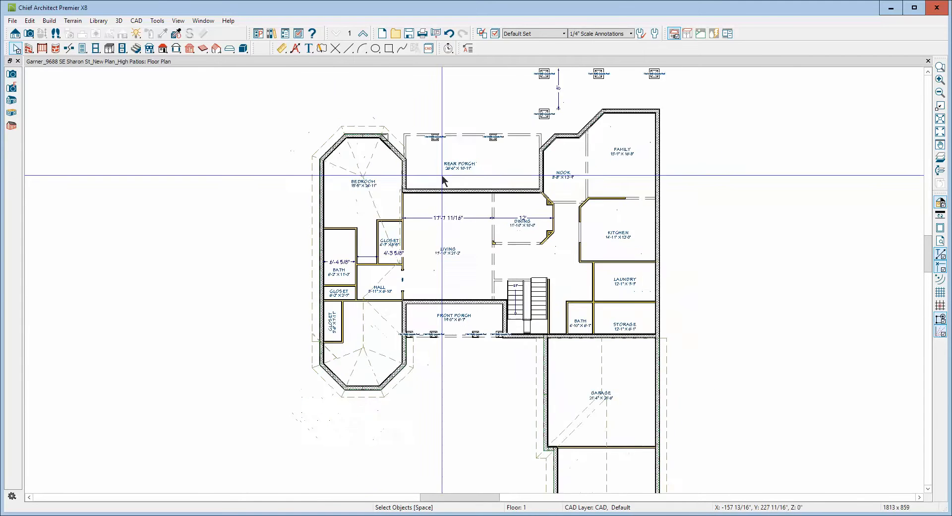
scroll(520, 260, down, 1)
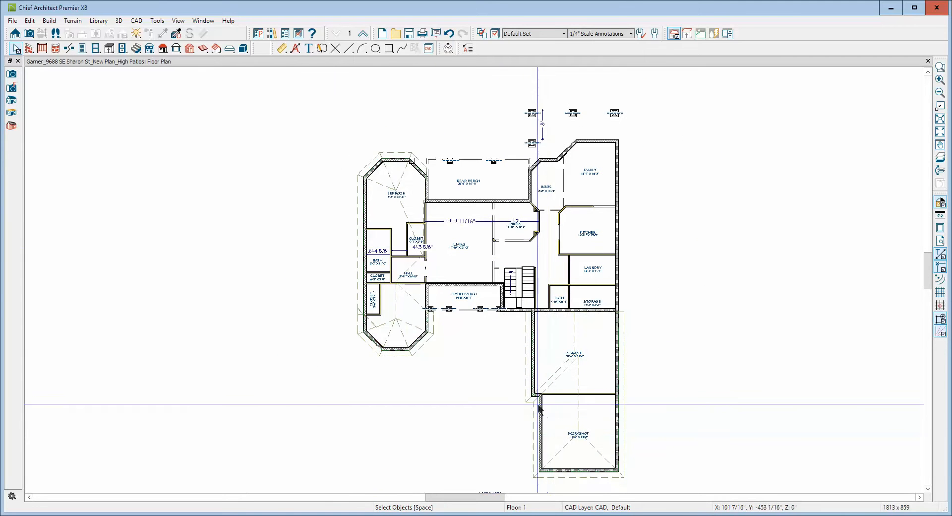
scroll(569, 408, up, 1)
scroll(569, 407, up, 2)
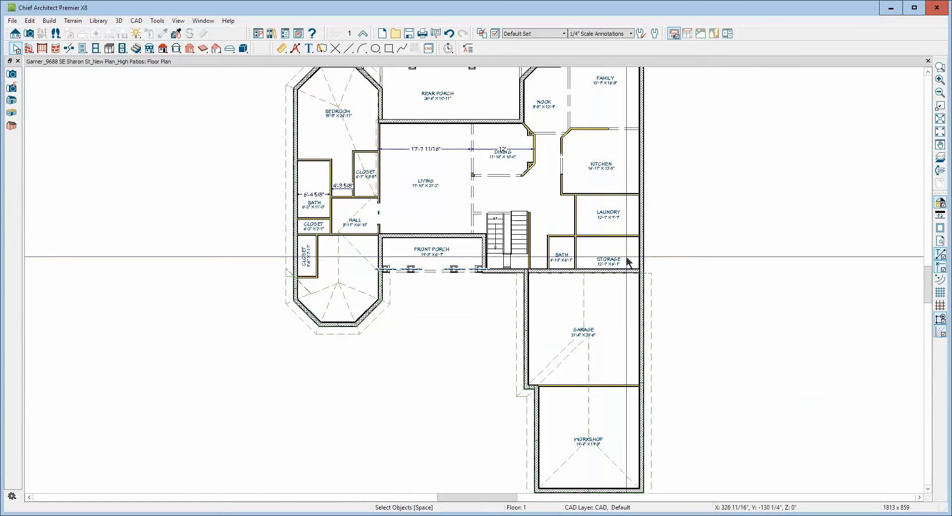
click(928, 72)
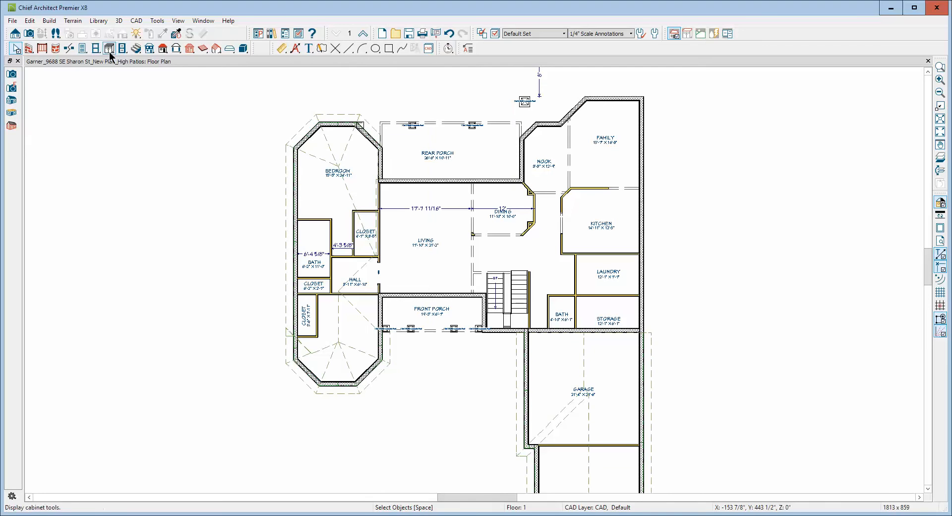
Create a perspective full overview of the house and examine the roof layout from directly above.
click(30, 34)
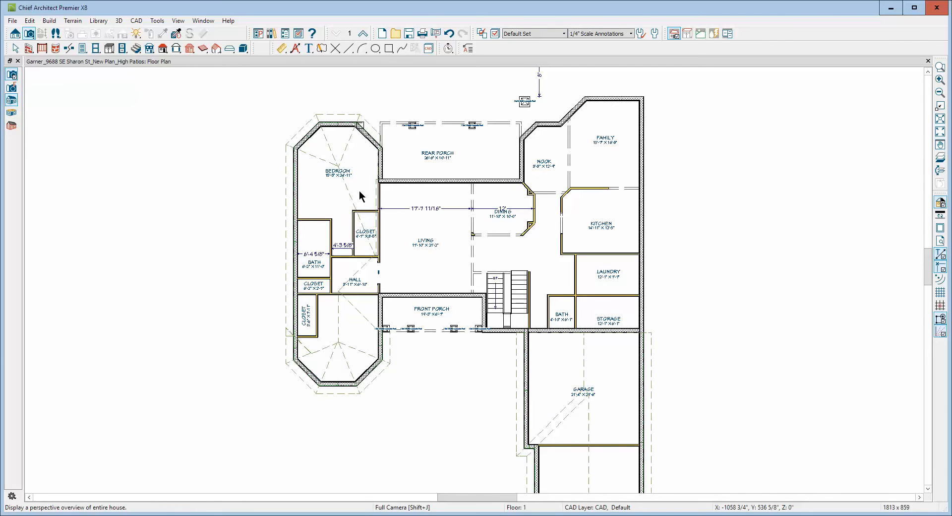
drag(456, 289, 728, 436)
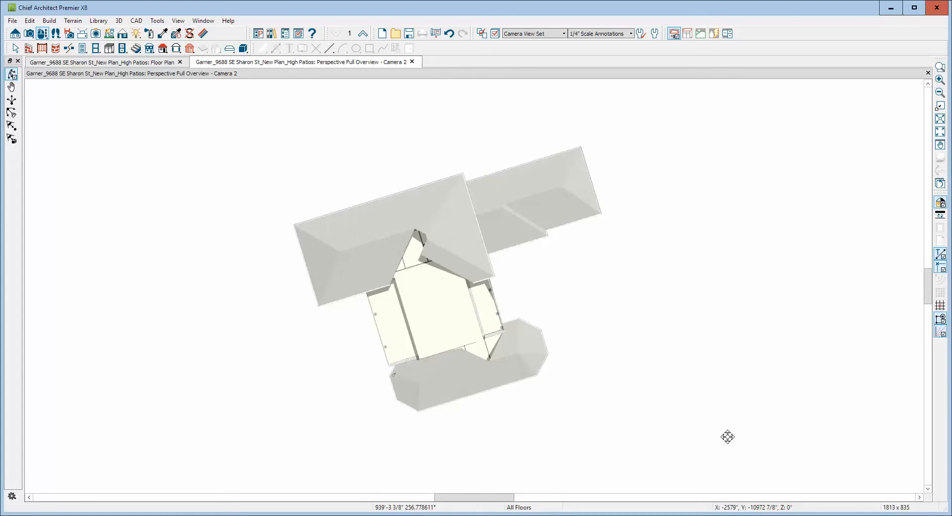
drag(727, 437, 712, 320)
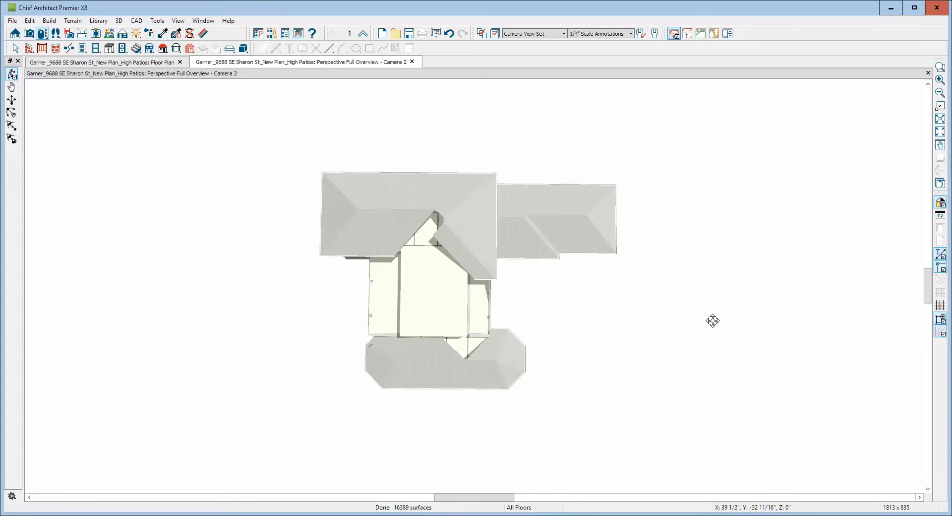
Replace the overview with a new perspective full overview and examine the unroofed central section from the bedroom wing side.
click(929, 74)
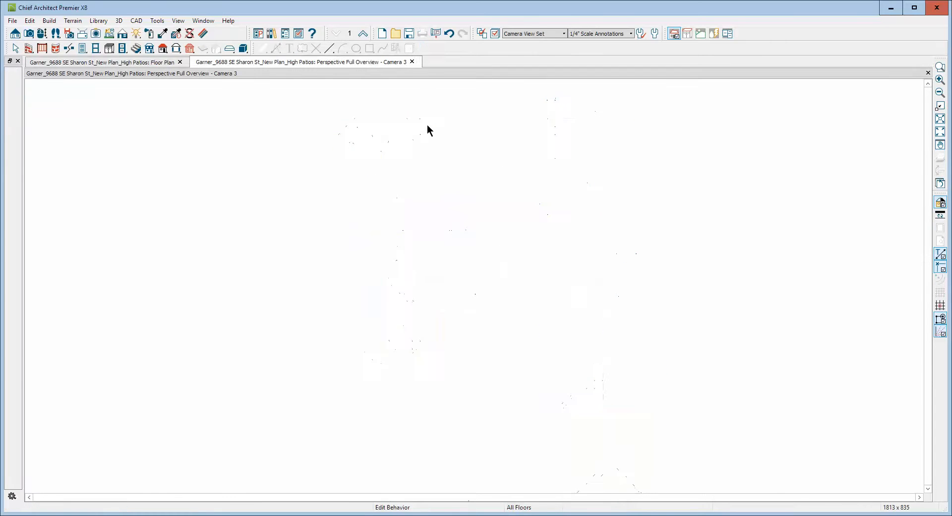
drag(451, 292, 6, 264)
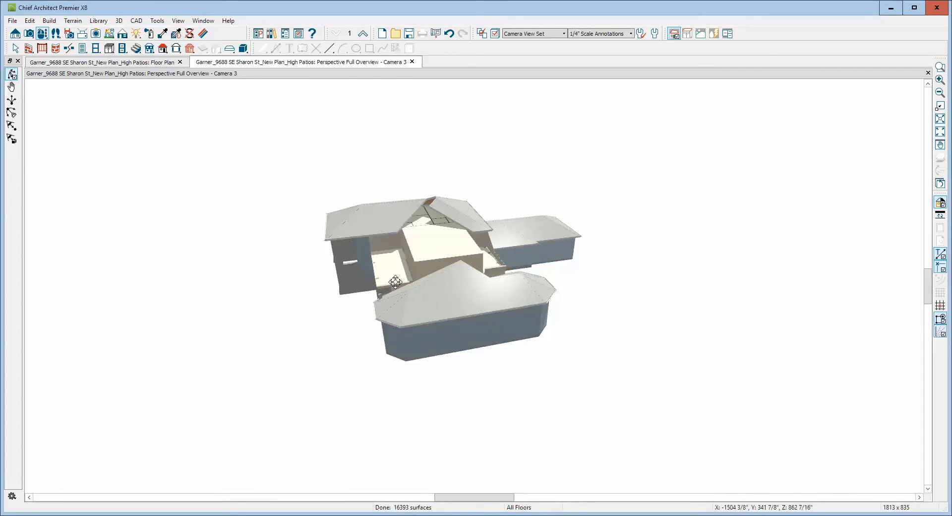
Examine the unroofed central section from above in the full overview and close the camera view.
drag(389, 285, 412, 324)
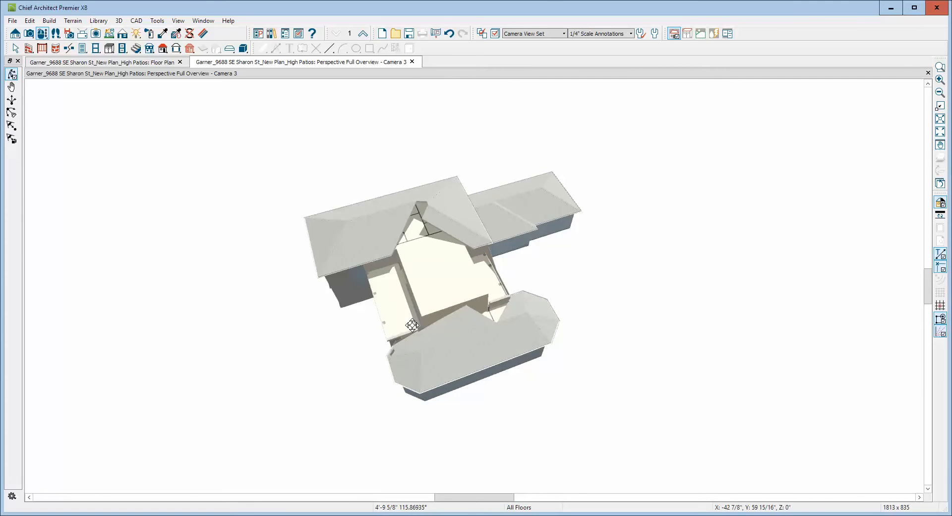
drag(416, 316, 416, 310)
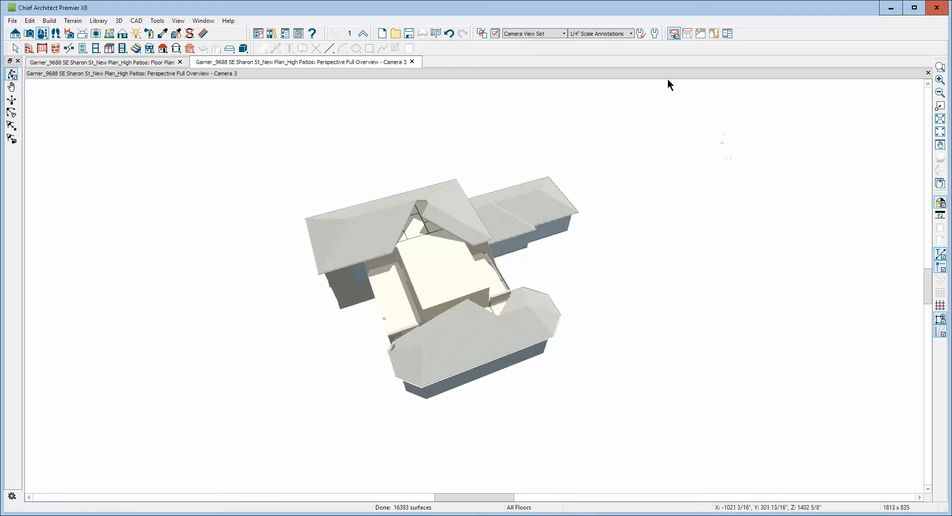
click(358, 37)
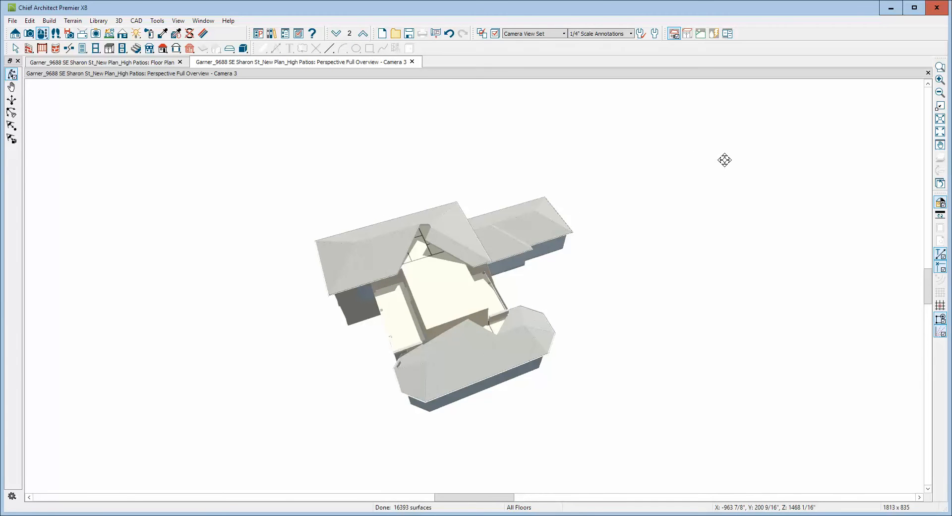
click(928, 73)
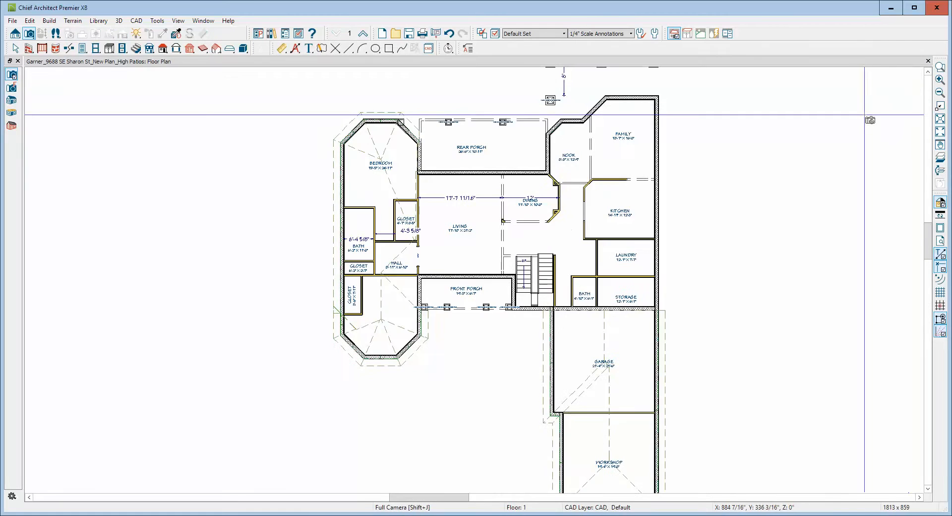
Switch the floor plan up to floor 2 and frame the attics, Open Below area and bedrooms.
scroll(791, 103, down, 1)
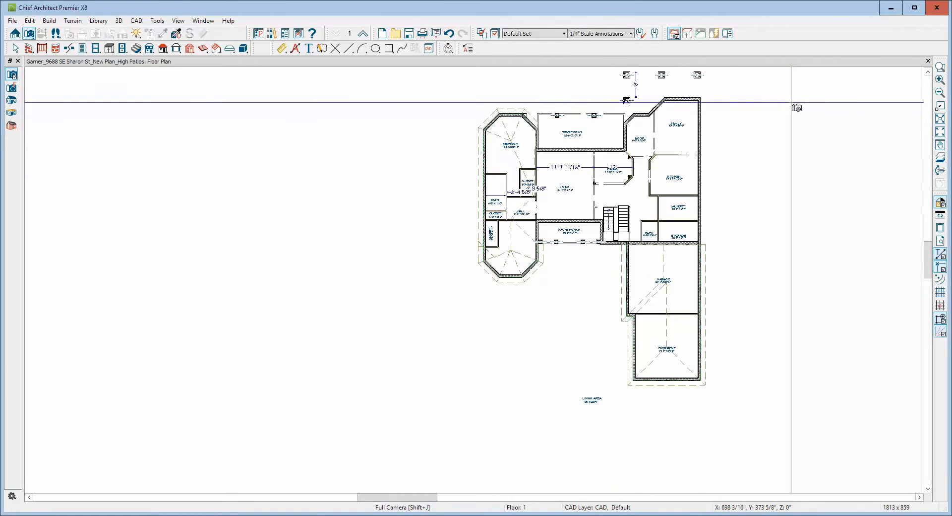
scroll(329, 71, up, 2)
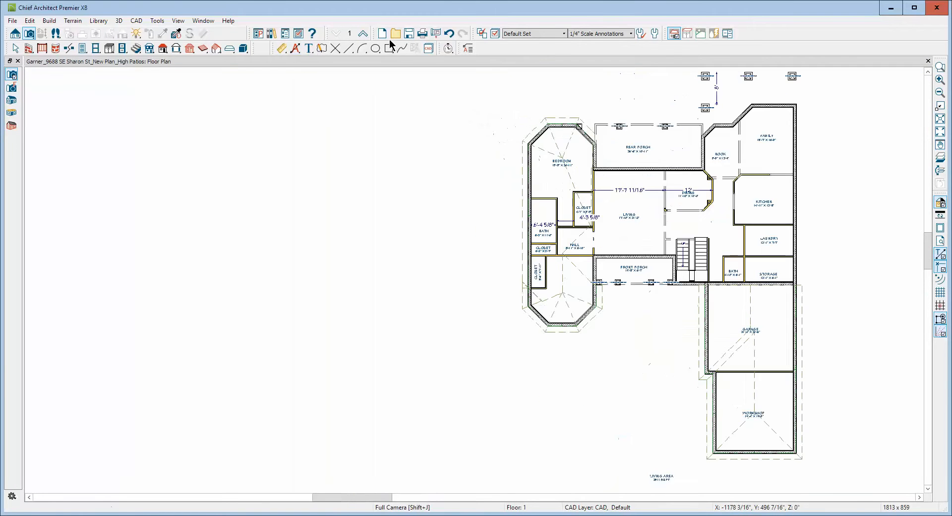
click(363, 33)
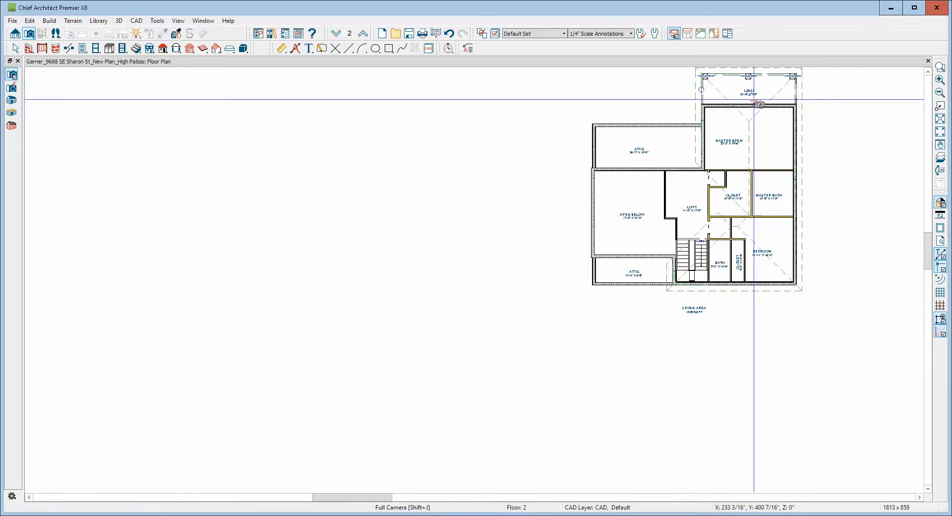
click(927, 72)
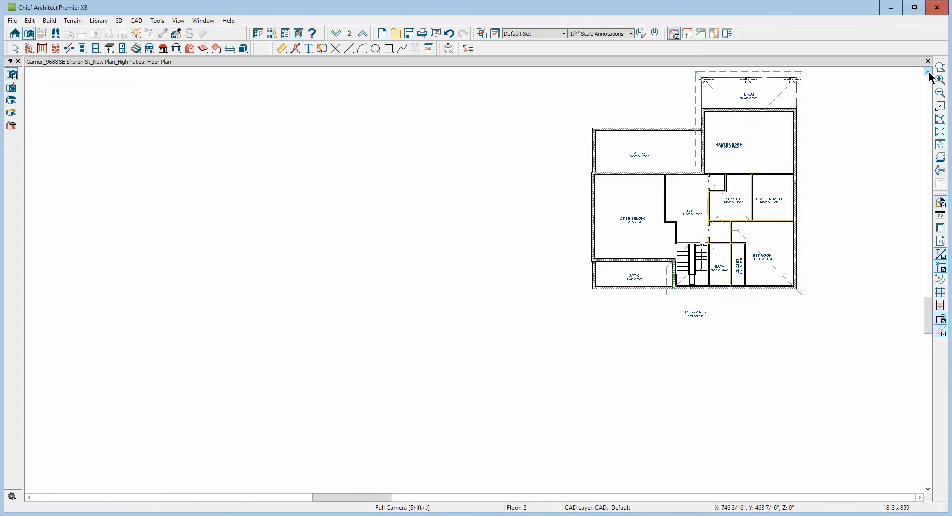
click(928, 72)
click(928, 72)
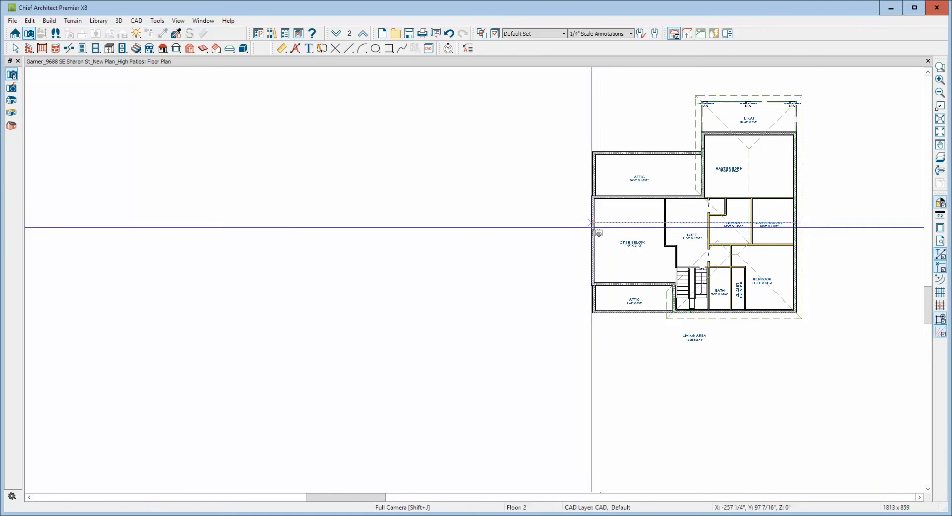
click(940, 68)
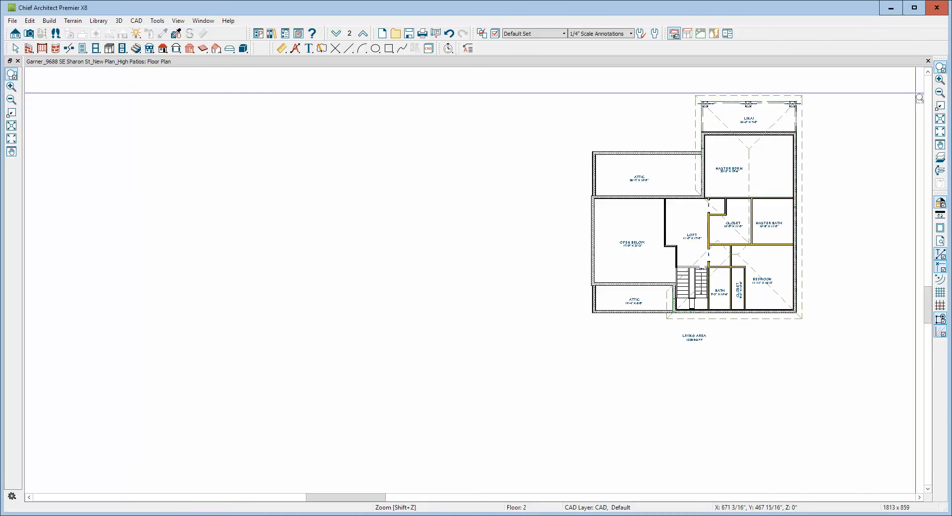
drag(504, 108, 839, 319)
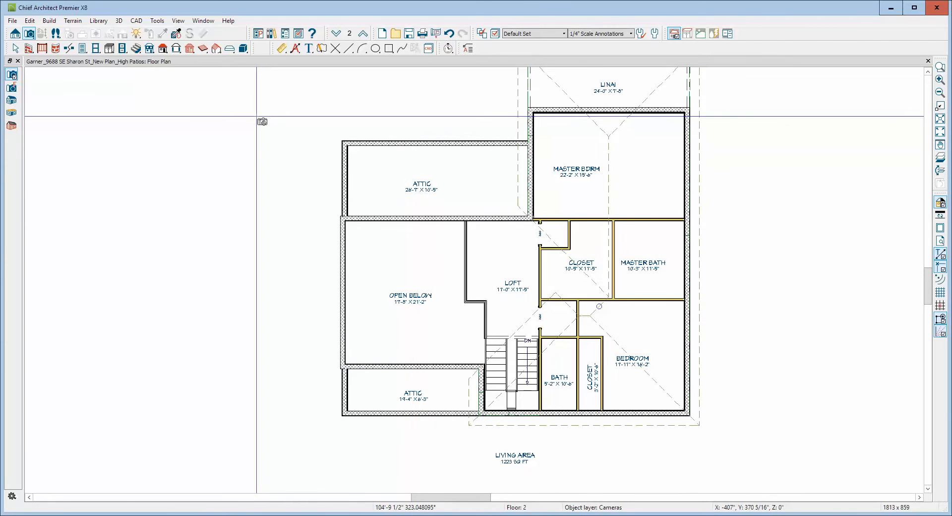
Check the specification of the roof plane beside the master bedroom and the default roof pitch in the Build Roof settings.
key(space)
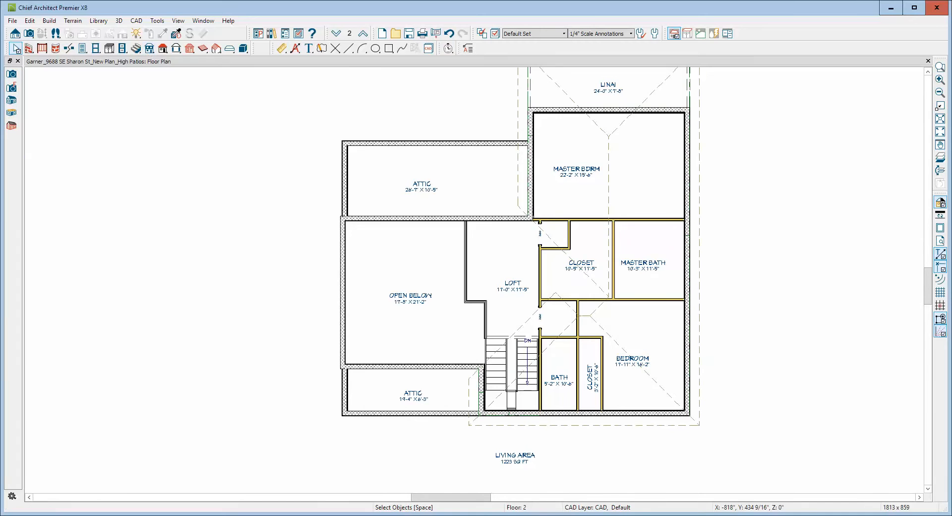
double_click(517, 114)
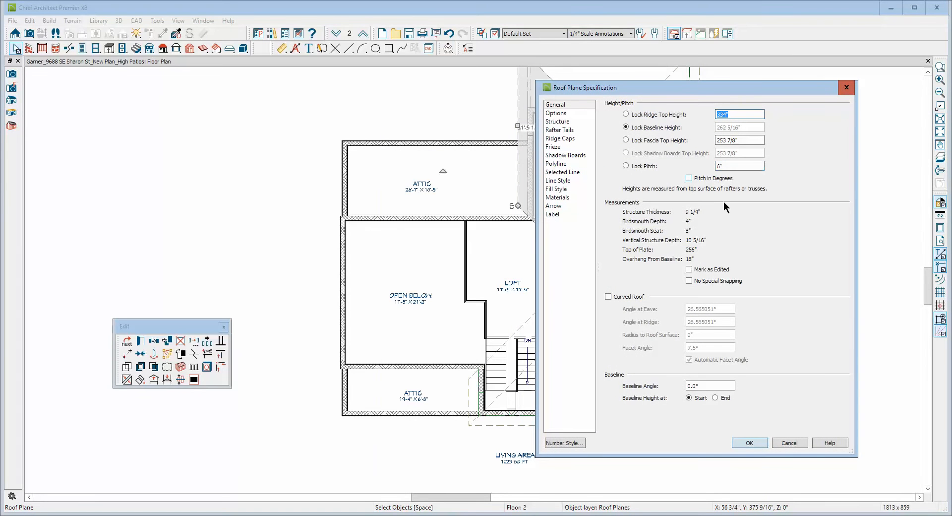
click(791, 446)
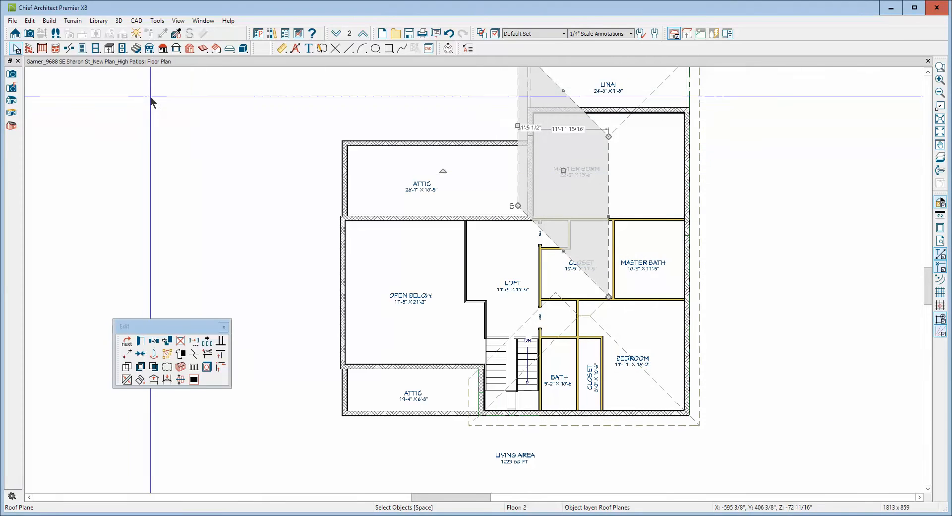
double_click(162, 49)
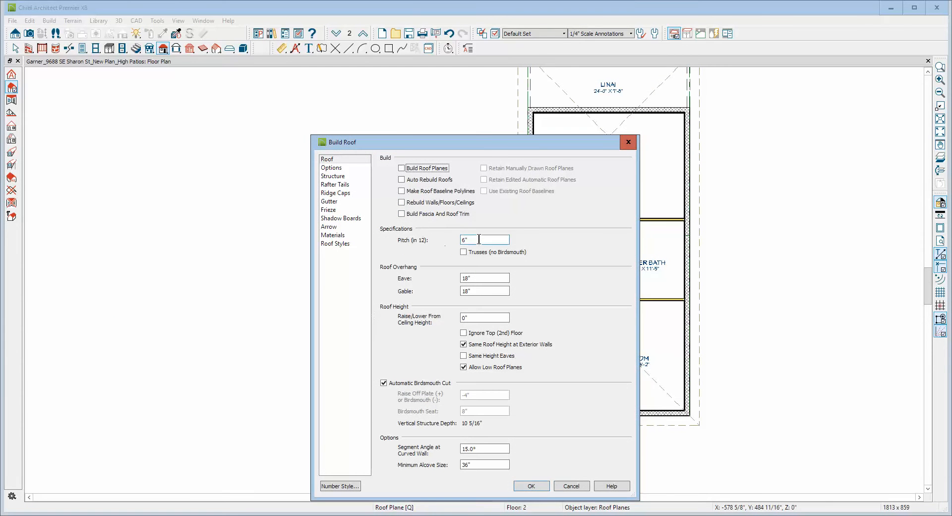
click(571, 486)
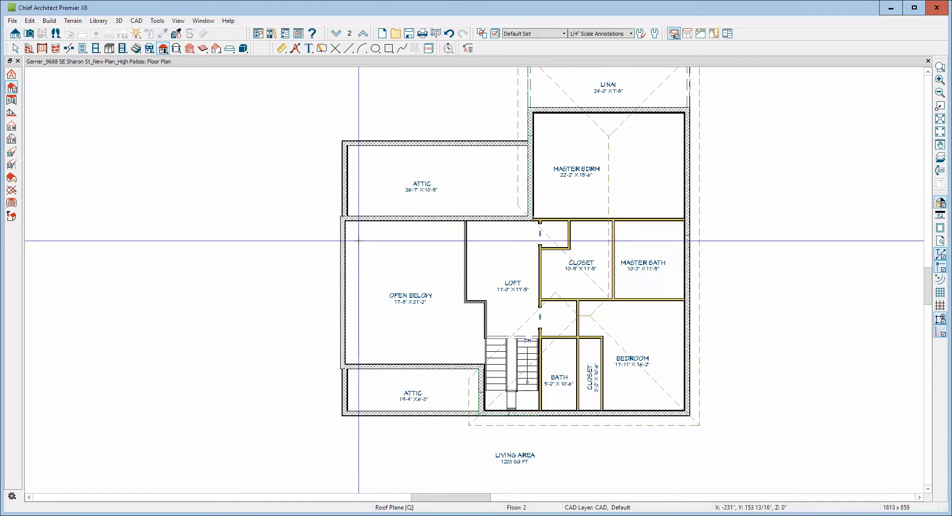
Draw a roof plane on the Open Below room's outer side wall, baseline about 17' long, with its baseline over the wall top.
drag(340, 233, 340, 346)
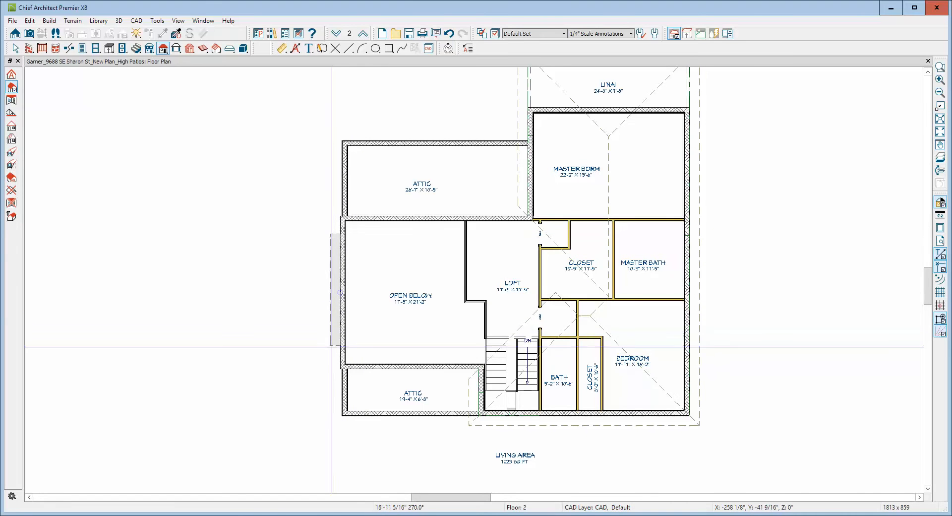
click(451, 320)
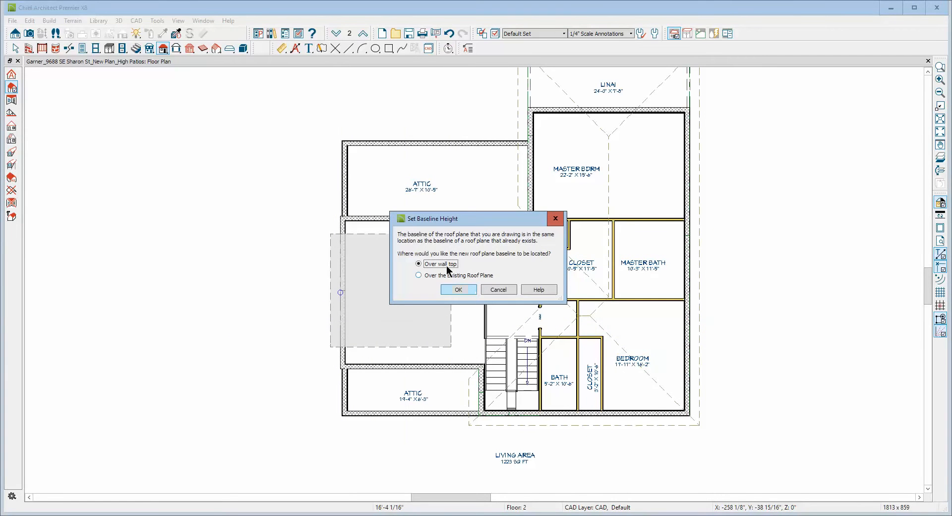
click(466, 286)
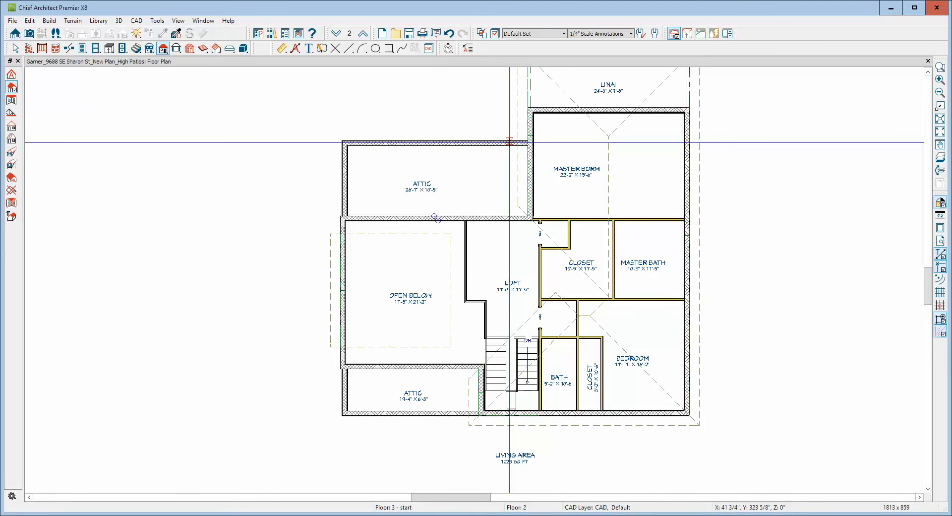
Draw one roof plane inward from the rear attic's outer wall and another extending about 15'-8" inward from the front attic's outer wall.
drag(509, 143, 382, 141)
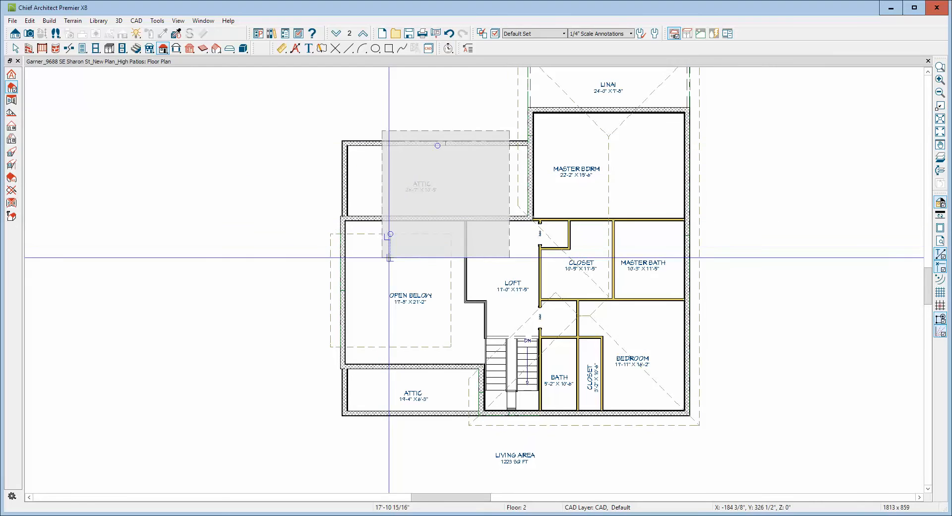
click(393, 275)
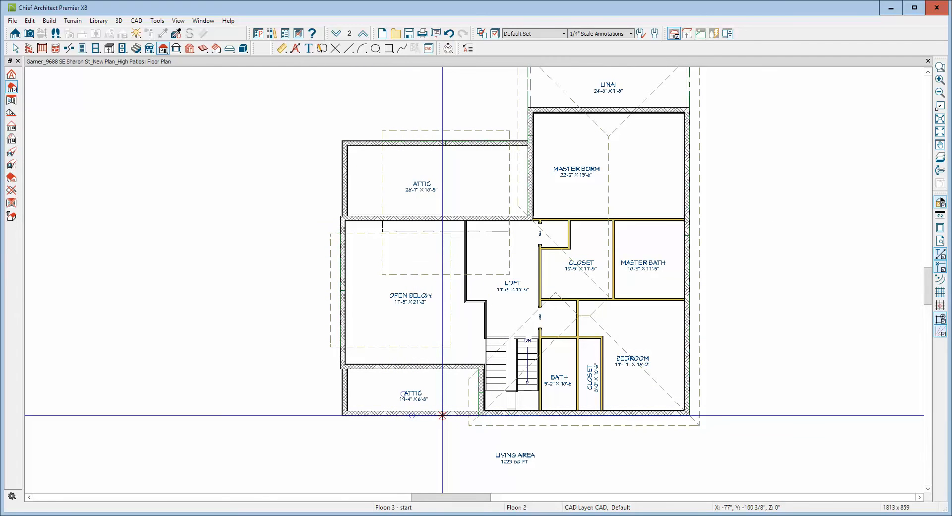
drag(442, 415, 385, 414)
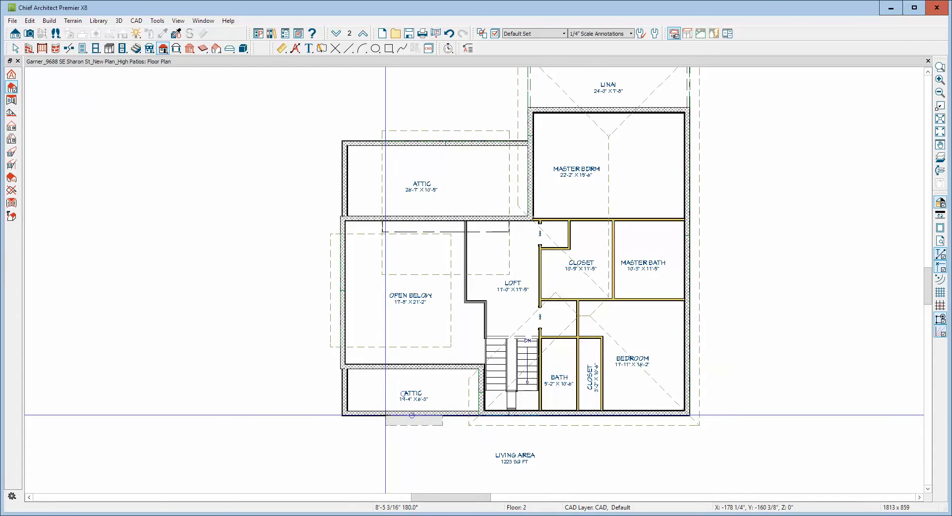
click(402, 309)
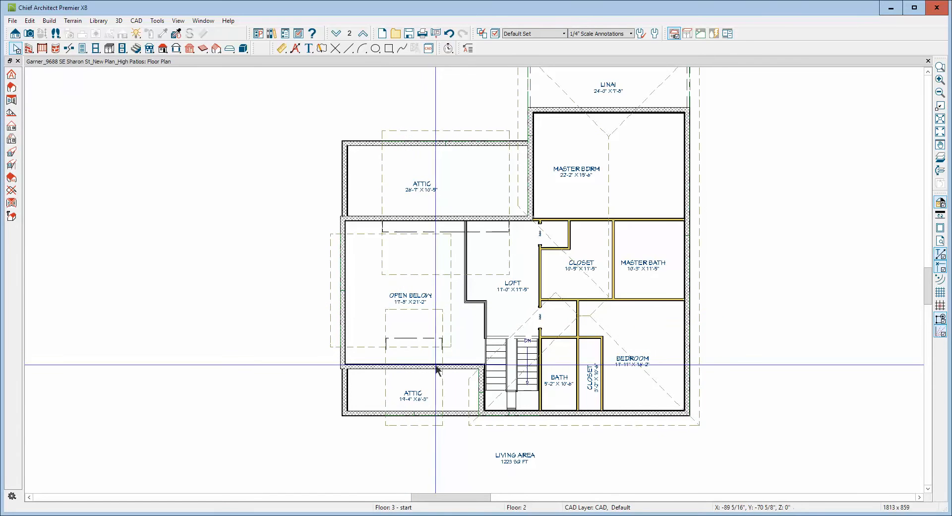
Compare the height and pitch specifications of the front attic roof plane and the Open Below roof plane.
click(443, 392)
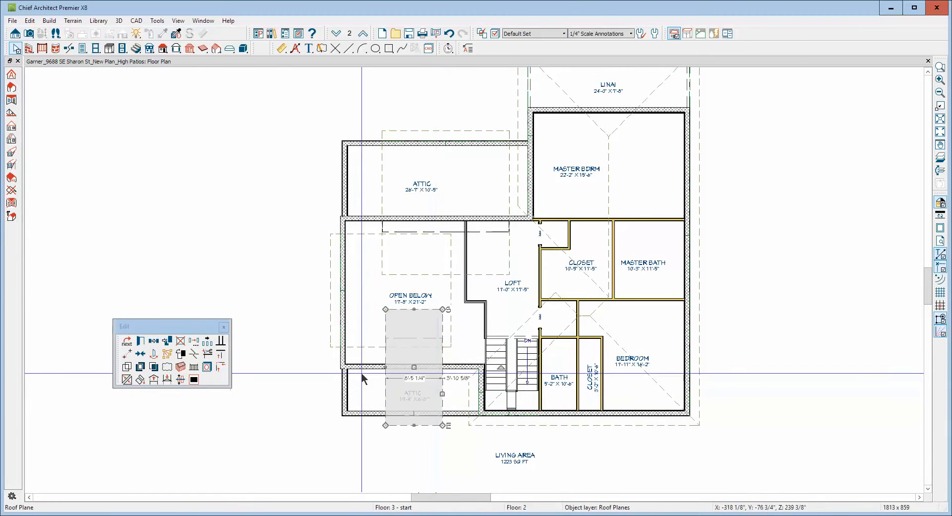
click(141, 344)
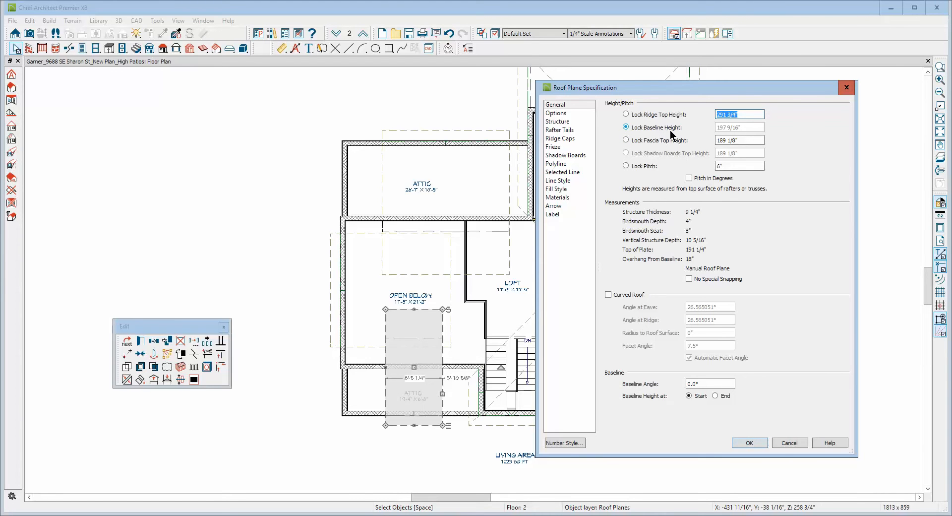
click(787, 442)
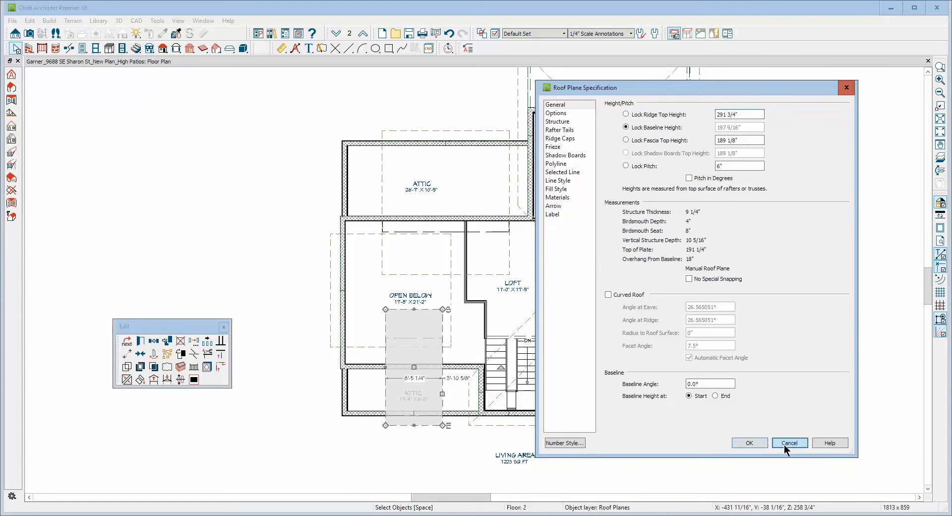
right_click(449, 293)
click(495, 30)
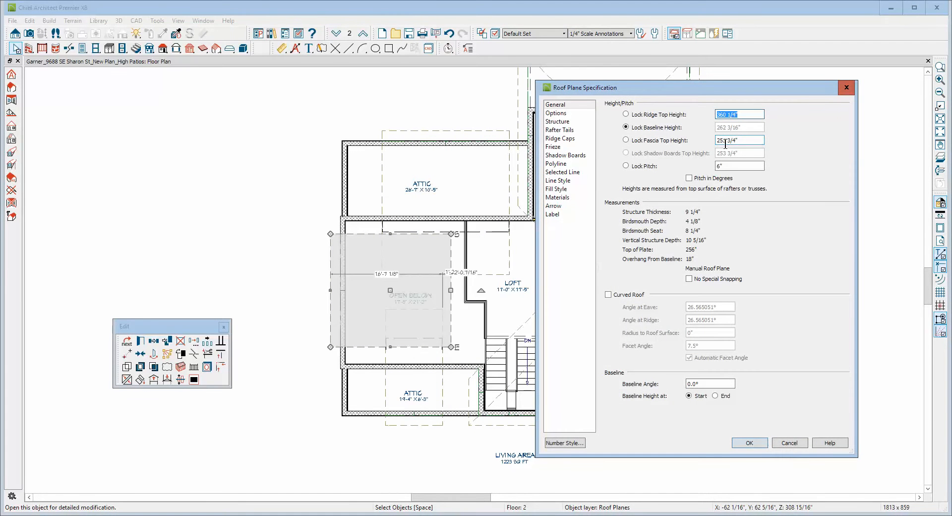
click(788, 443)
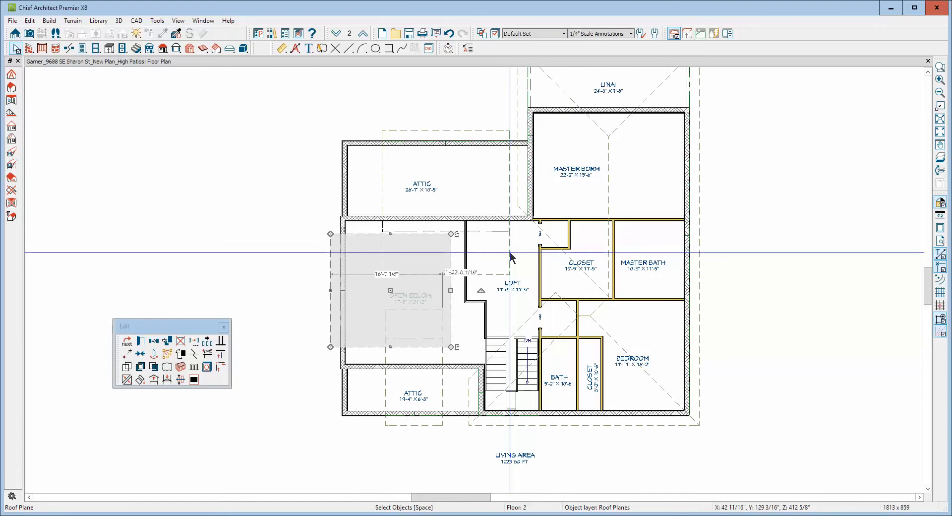
right_click(444, 387)
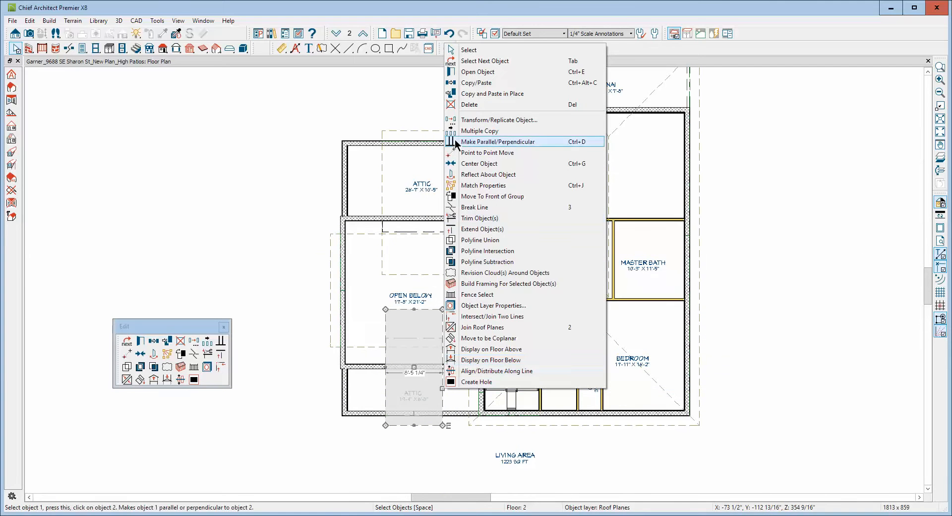
click(478, 71)
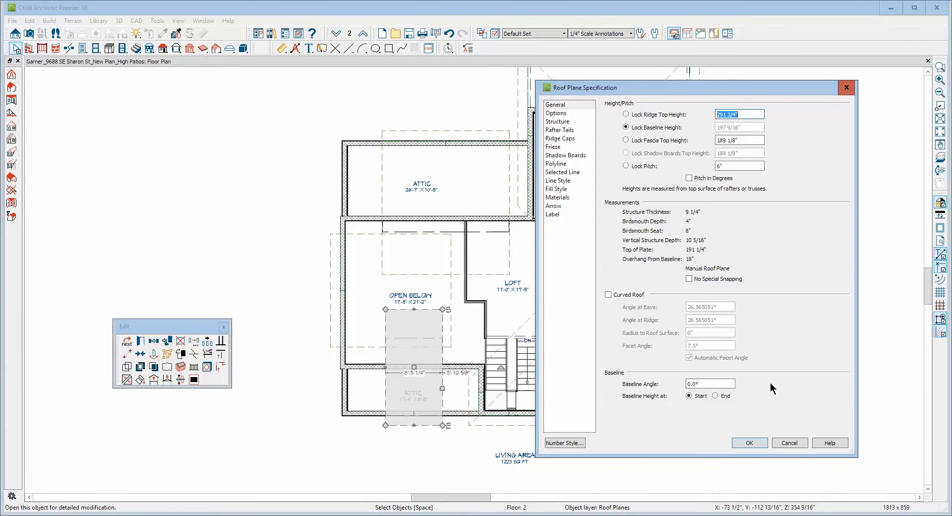
click(789, 442)
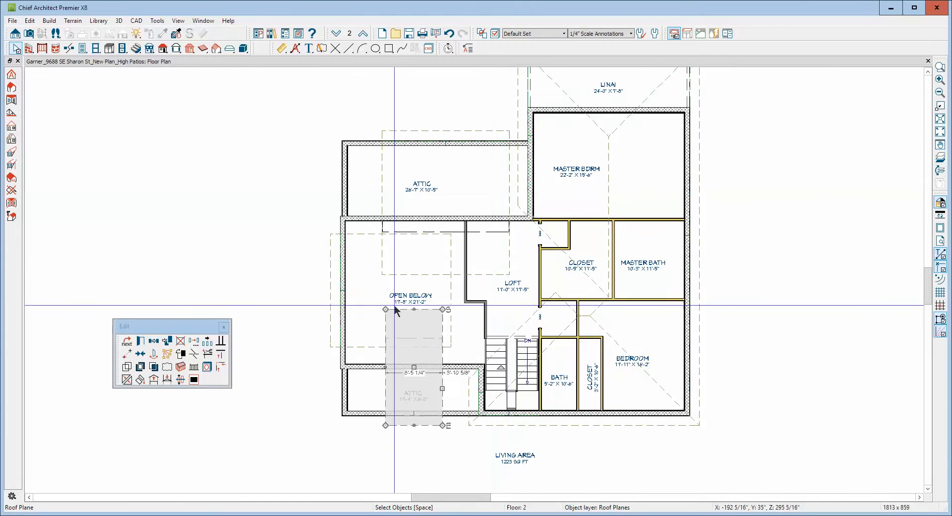
click(289, 272)
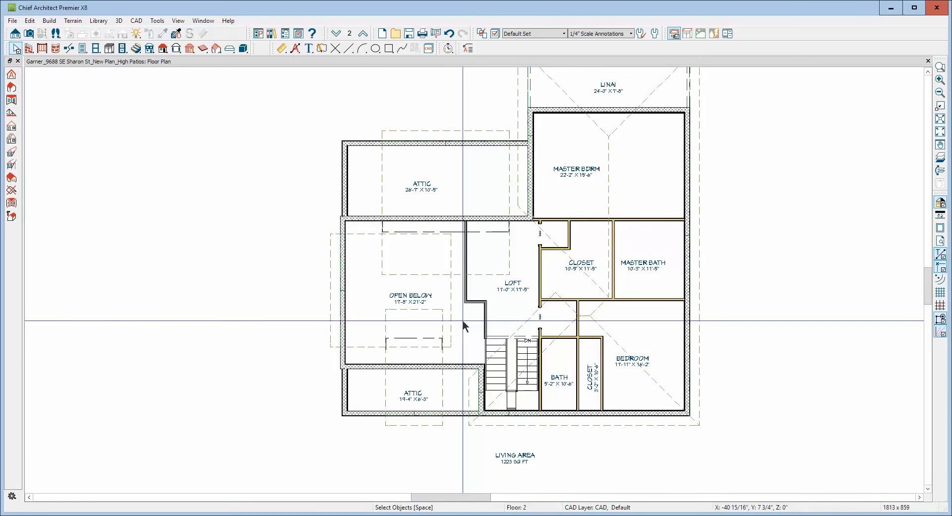
Copy the front attic roof plane's baseline height from its specification with the pitch locked, discarding any change to that plane.
right_click(441, 383)
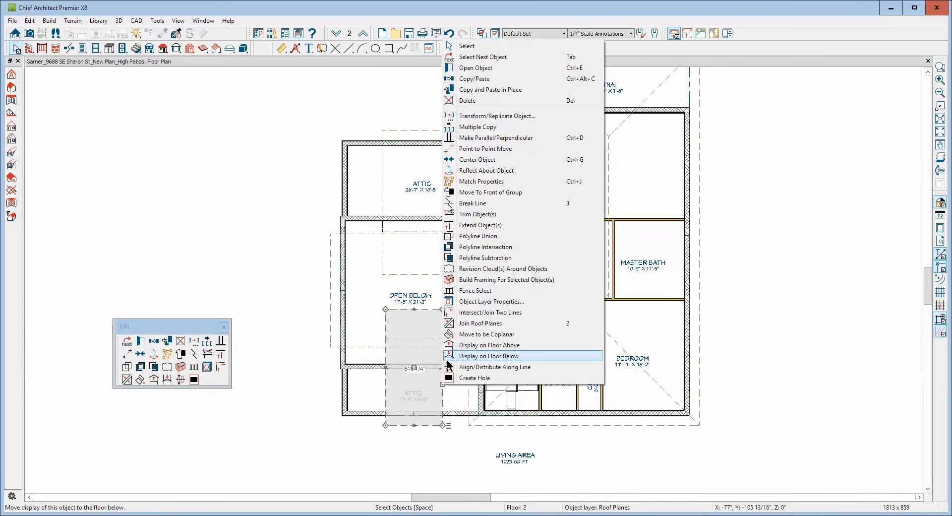
click(485, 67)
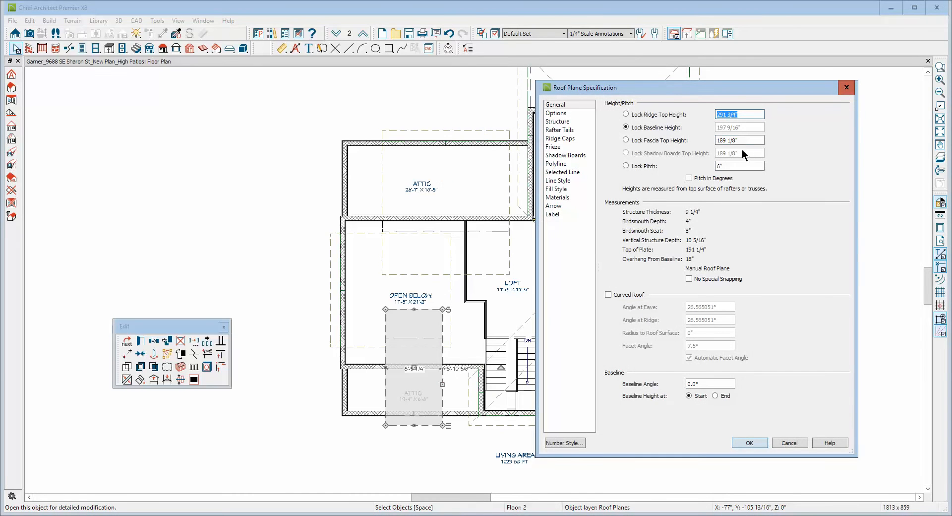
click(626, 167)
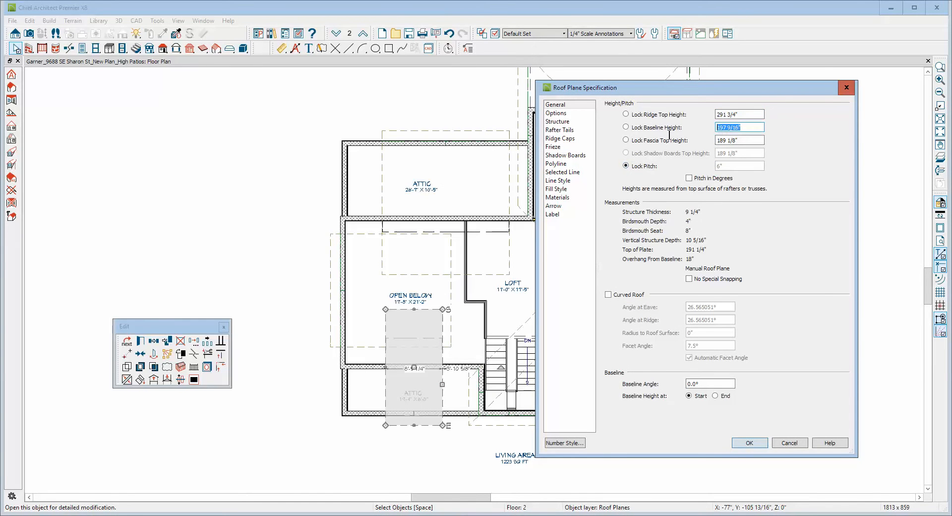
right_click(731, 127)
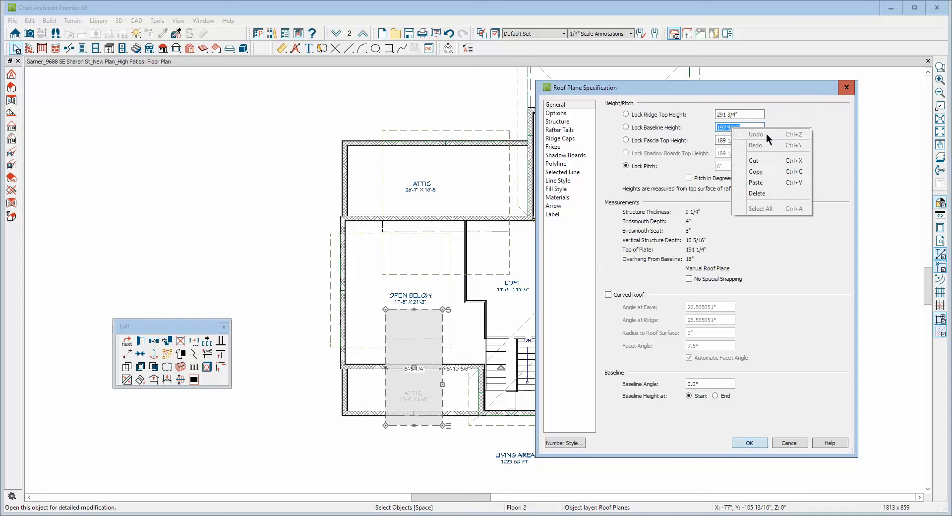
click(771, 172)
click(796, 443)
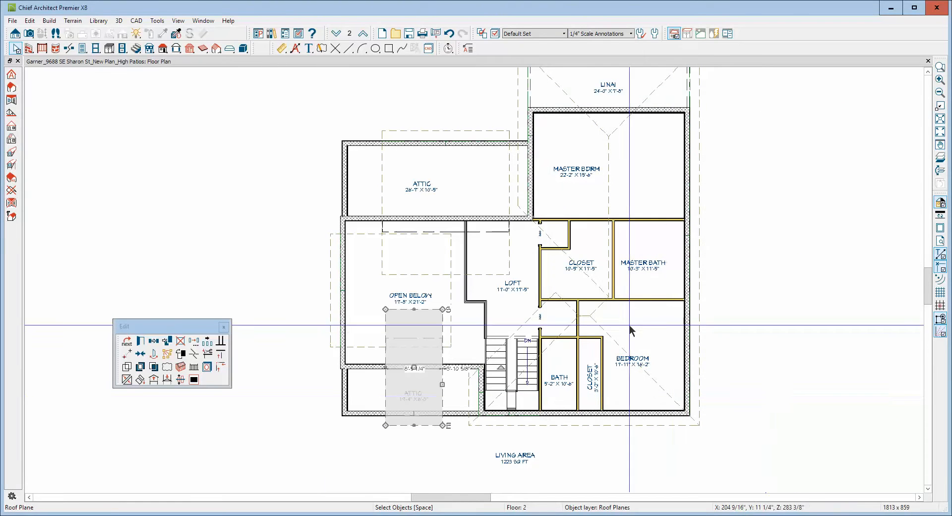
Lock the Open Below roof plane's pitch and set its baseline height to the copied 197 9/16".
click(325, 300)
click(325, 297)
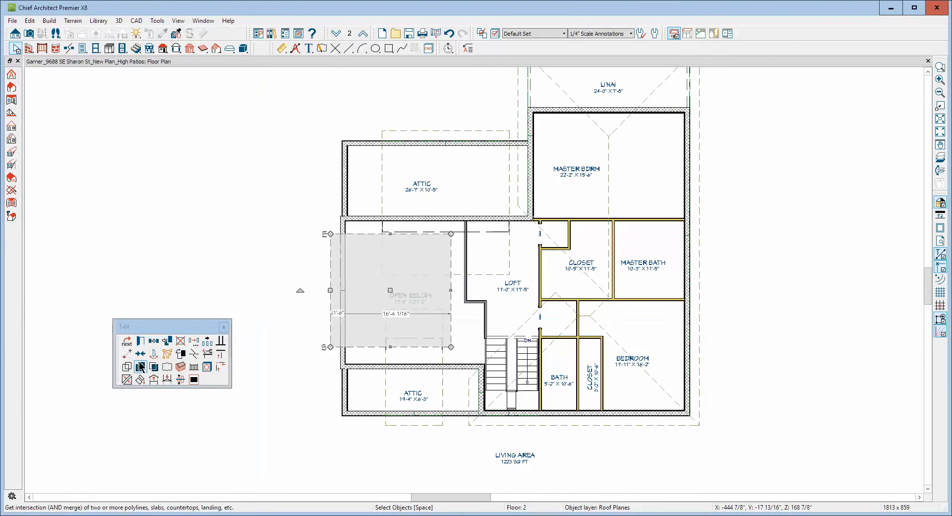
click(141, 341)
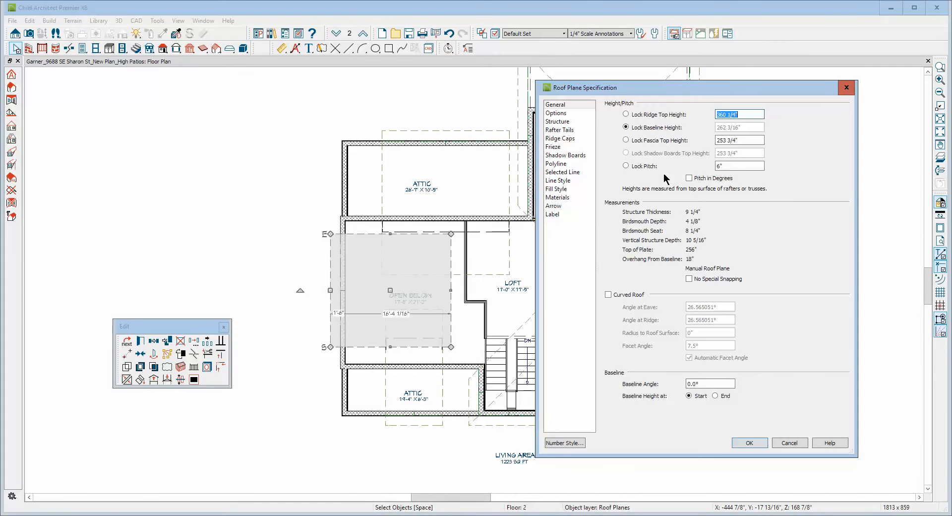
click(636, 166)
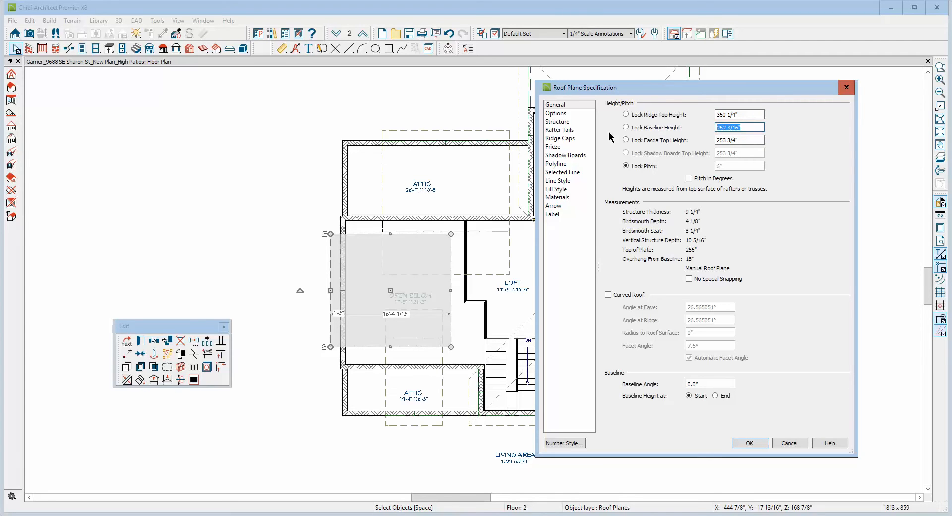
key(ctrl+v)
click(749, 442)
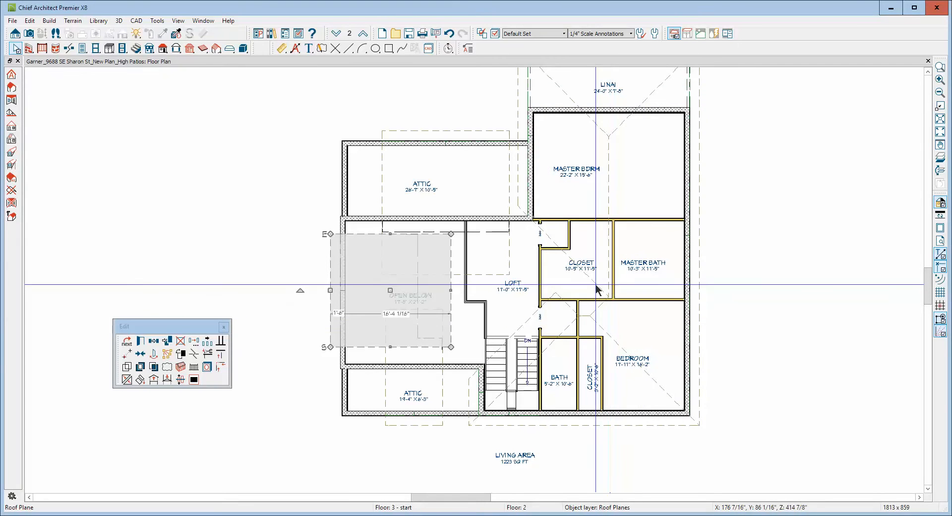
key(Escape)
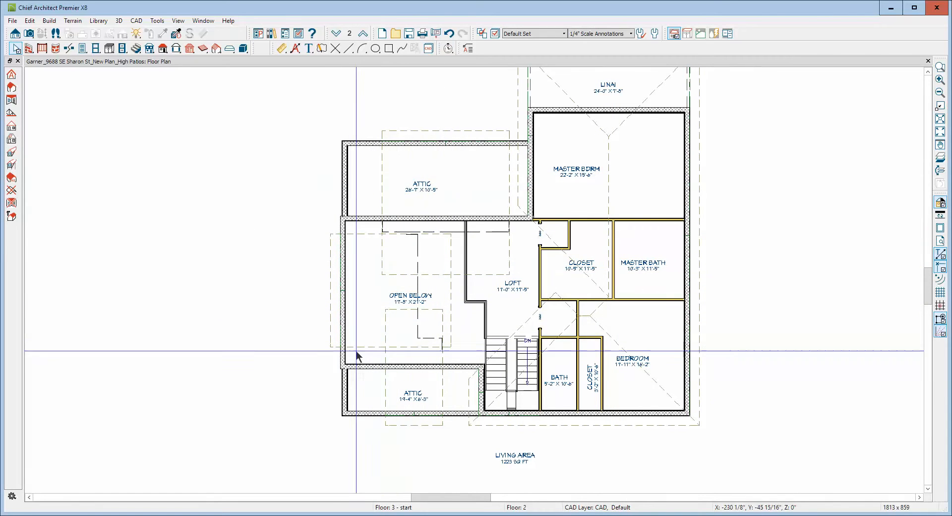
Try to join the front attic roof plane's outer side edge with the Open Below roof plane.
right_click(386, 357)
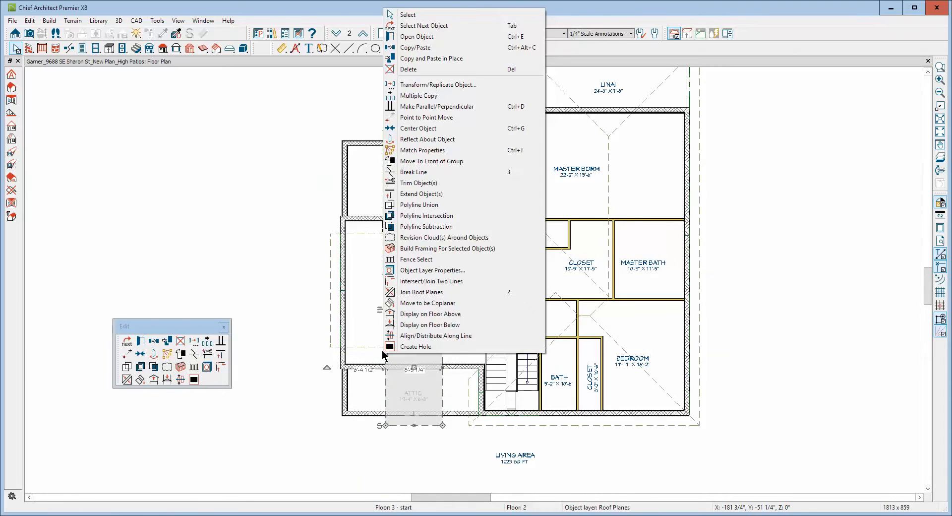
click(421, 292)
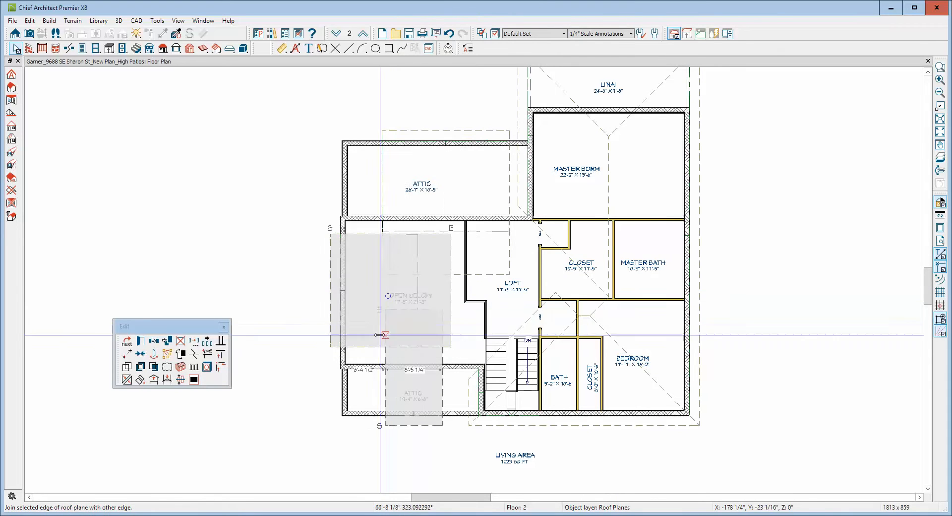
click(379, 336)
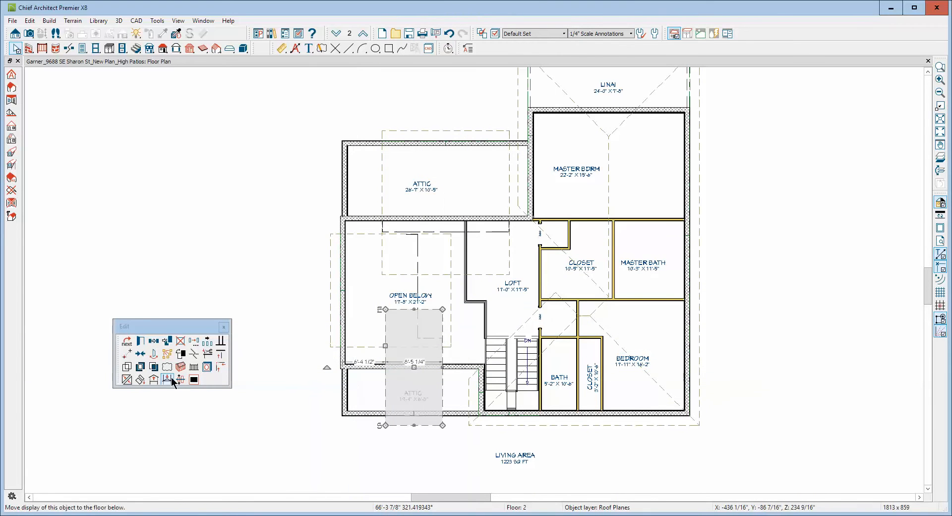
click(127, 379)
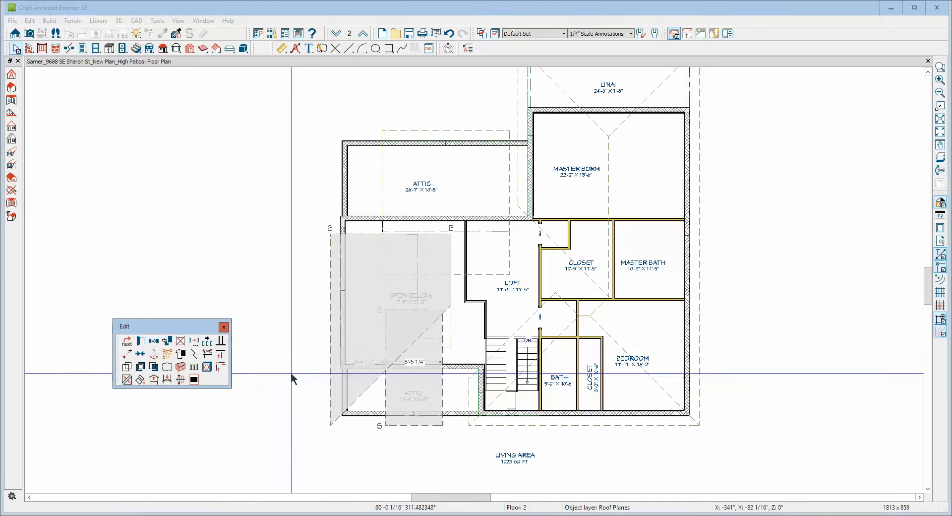
click(389, 399)
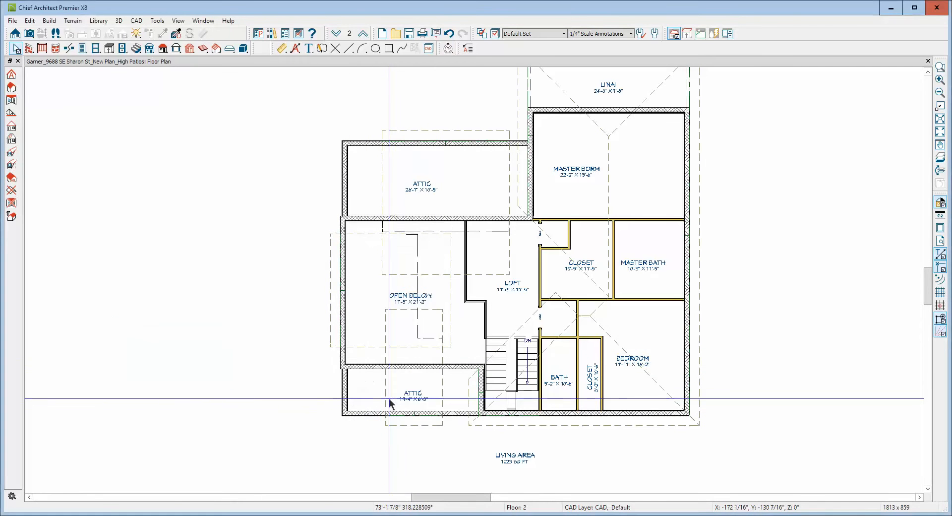
click(385, 395)
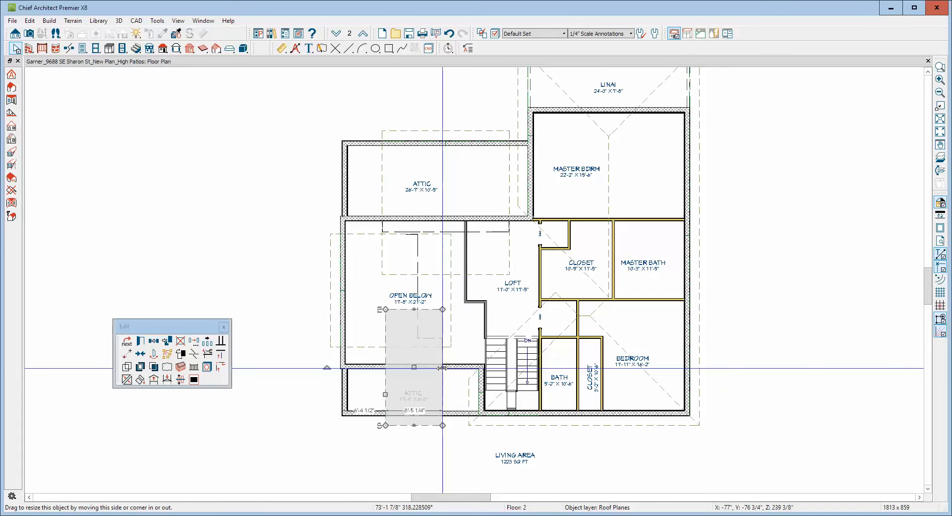
Widen the front attic roof plane to about 11'-5" and pull its inner corner sideways so its outer edge slants.
drag(442, 367, 462, 396)
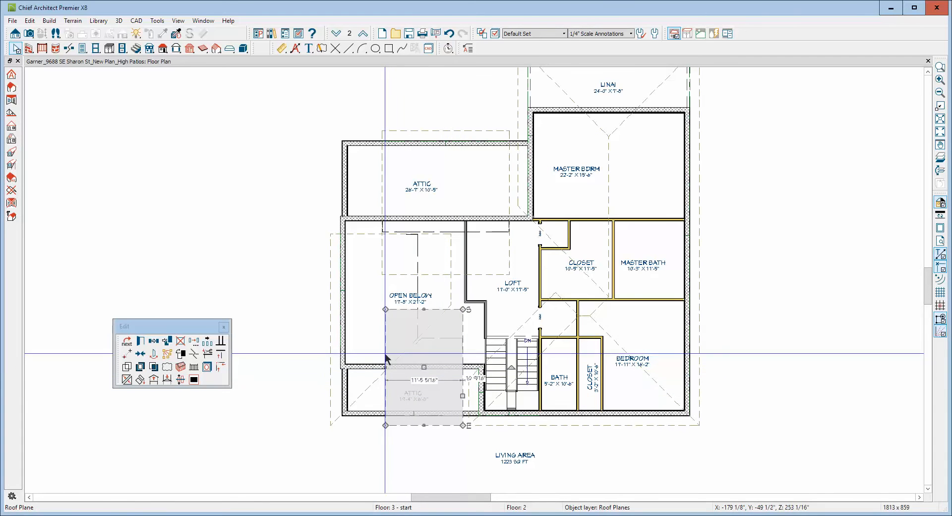
drag(385, 309, 442, 308)
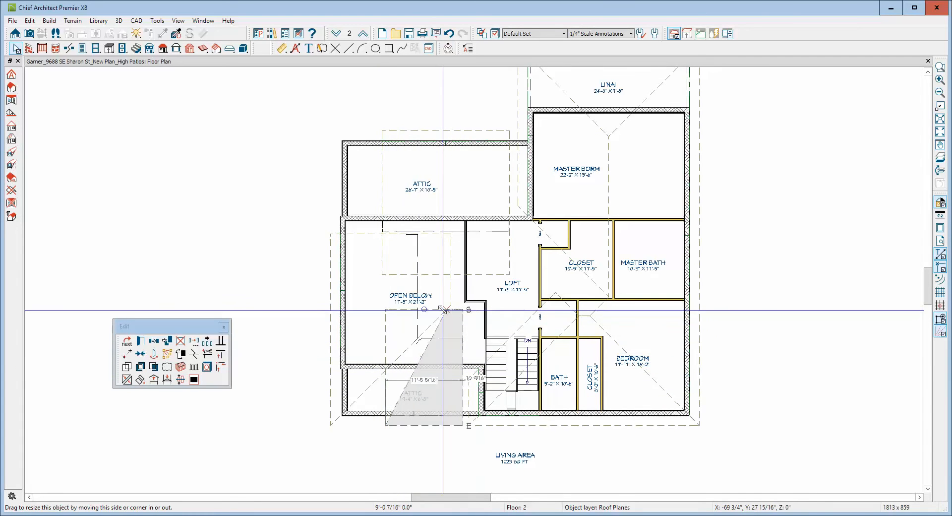
key(Escape)
Join the front attic roof plane's slanted edge to the Open Below roof plane along the hip.
click(409, 381)
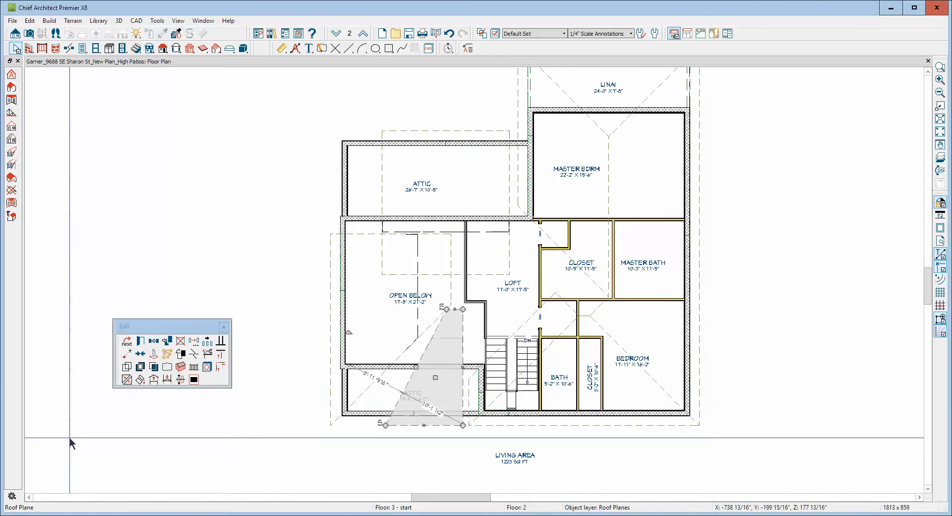
click(126, 379)
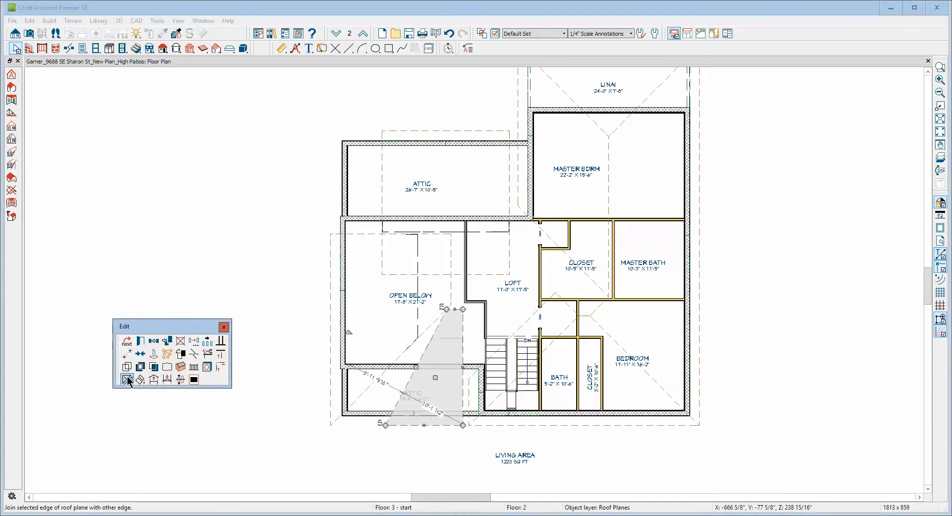
click(359, 393)
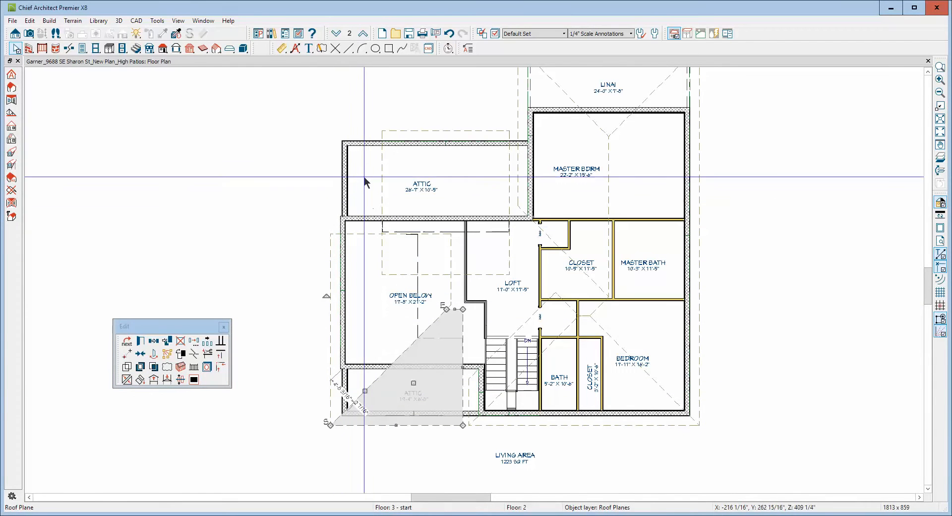
key(Escape)
Widen the rear attic roof plane outward to about 24'-8" and move its inner corner so the outer edge slants.
click(377, 173)
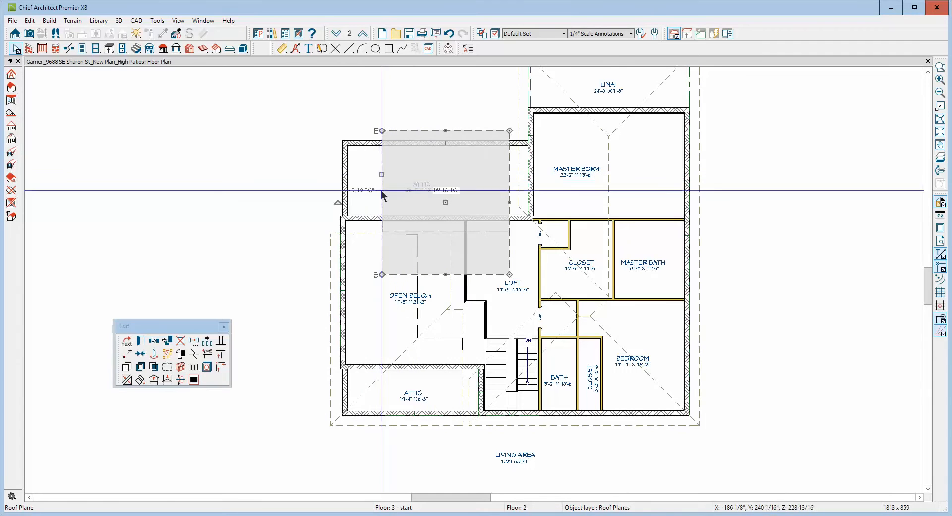
drag(382, 173, 334, 171)
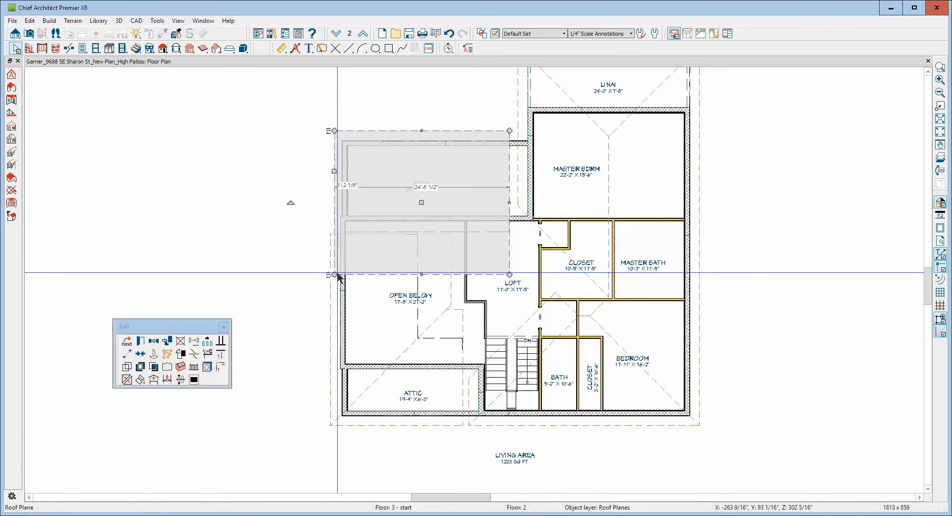
drag(337, 274, 491, 274)
Join the Open Below roof plane's rear edge to the rear attic roof plane along the hip.
click(380, 234)
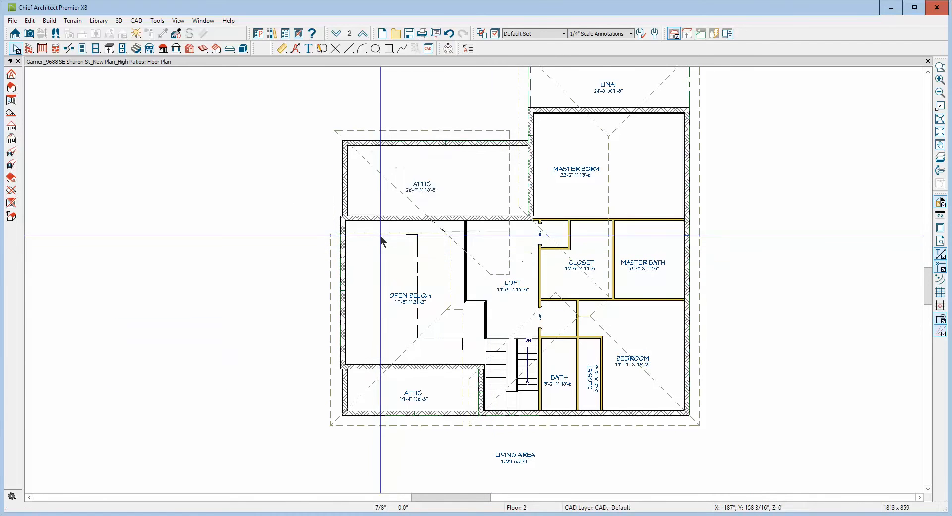
right_click(379, 234)
click(411, 284)
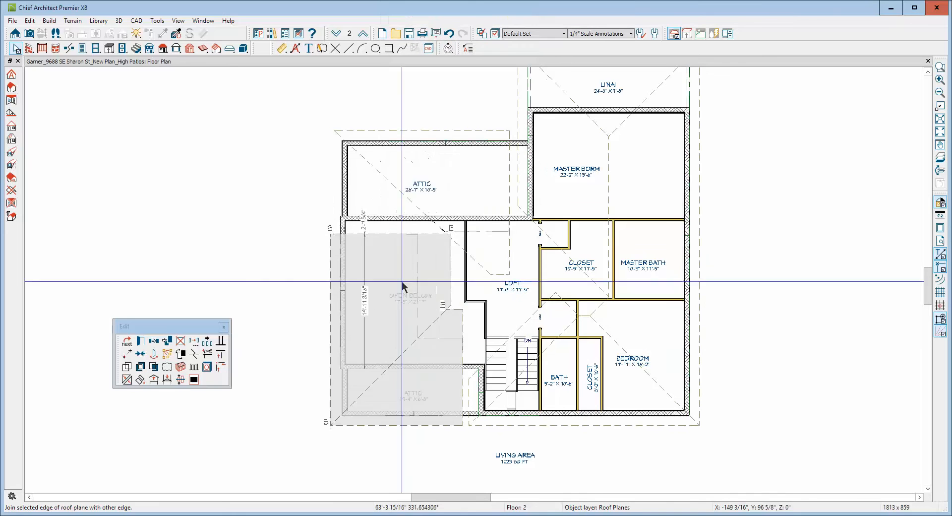
click(401, 195)
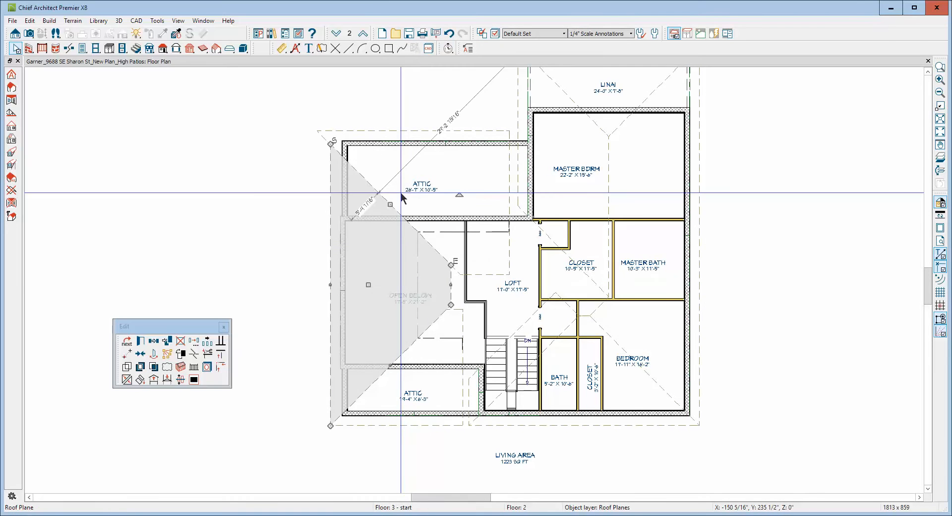
key(Escape)
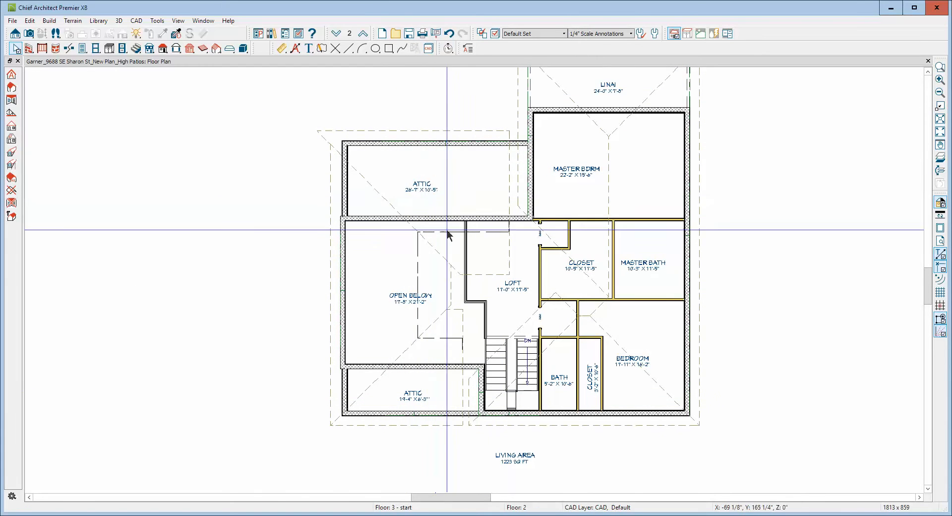
Check the height and pitch specification of the existing roof plane over the staircase.
double_click(522, 318)
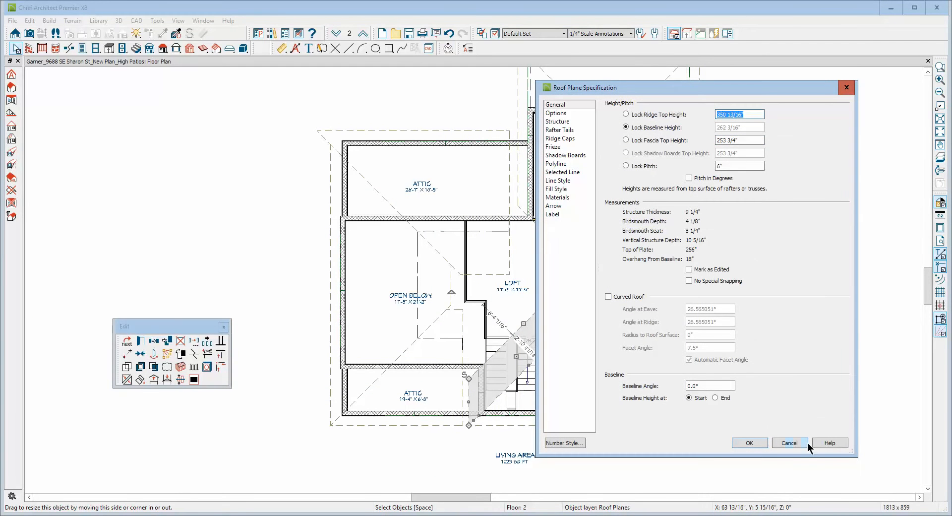
click(789, 442)
Break the front attic roof plane's inner side edge, slant its upper part over the stairs, and extend the eave to about 20'-5".
scroll(493, 475, up, 2)
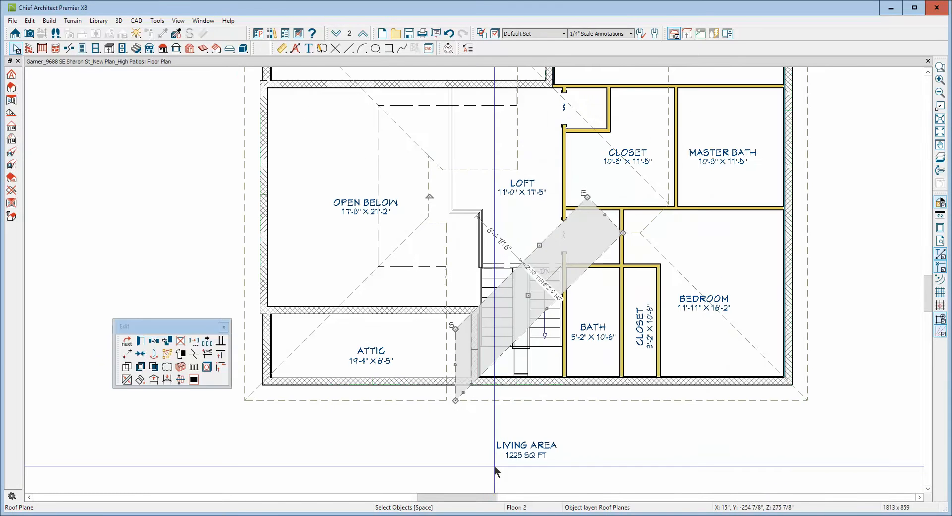
scroll(495, 468, up, 1)
click(444, 287)
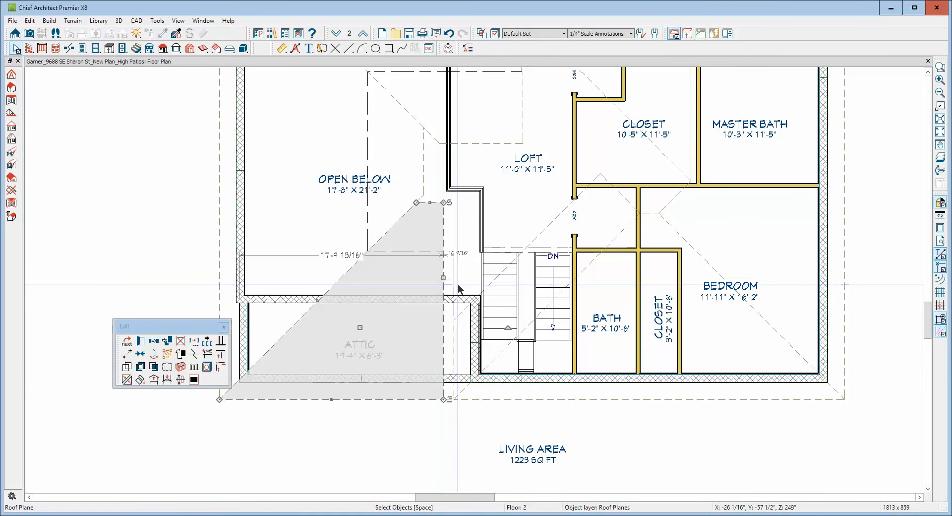
click(182, 354)
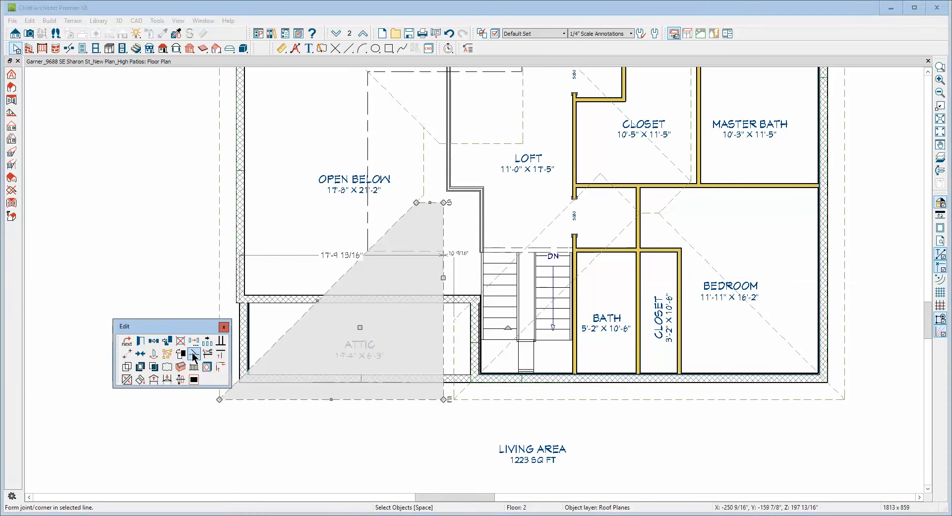
click(441, 324)
drag(444, 203, 565, 203)
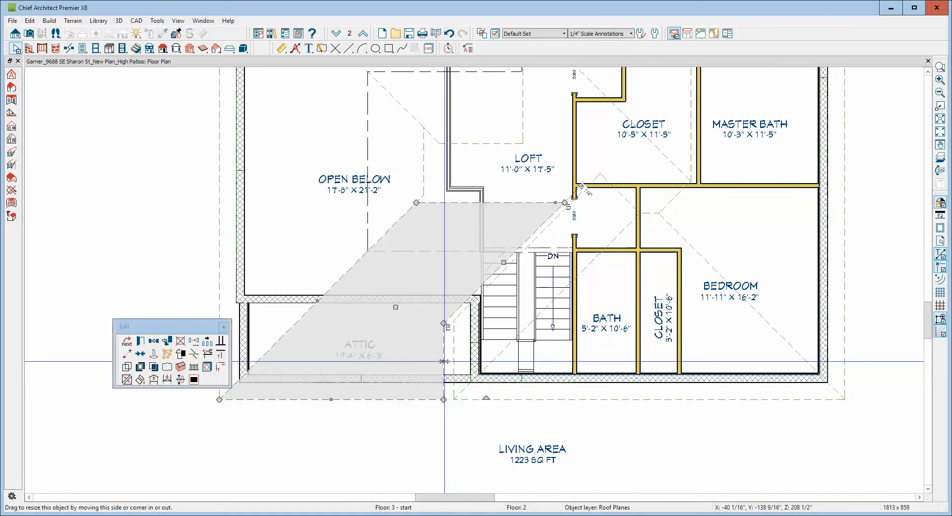
drag(444, 361, 468, 373)
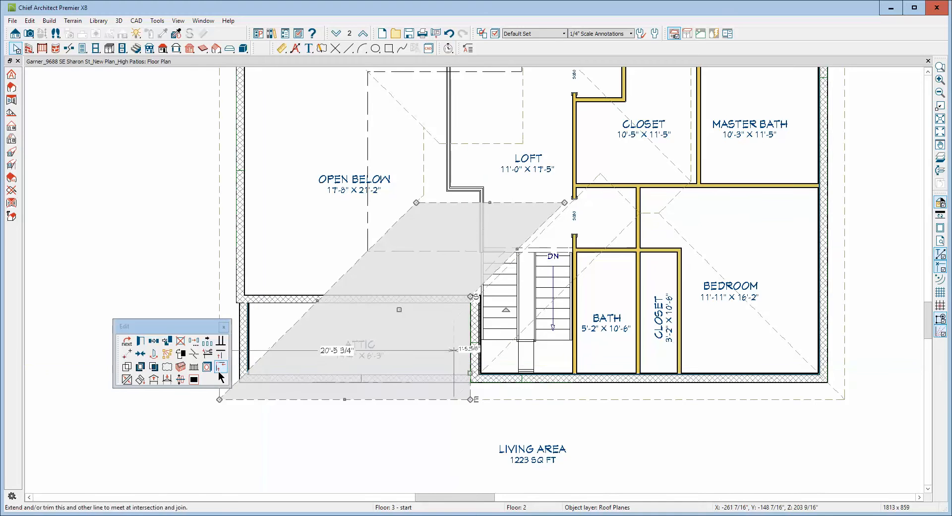
Join the front attic roof plane's slanted upper edge to the existing roof plane over the stairs.
click(126, 379)
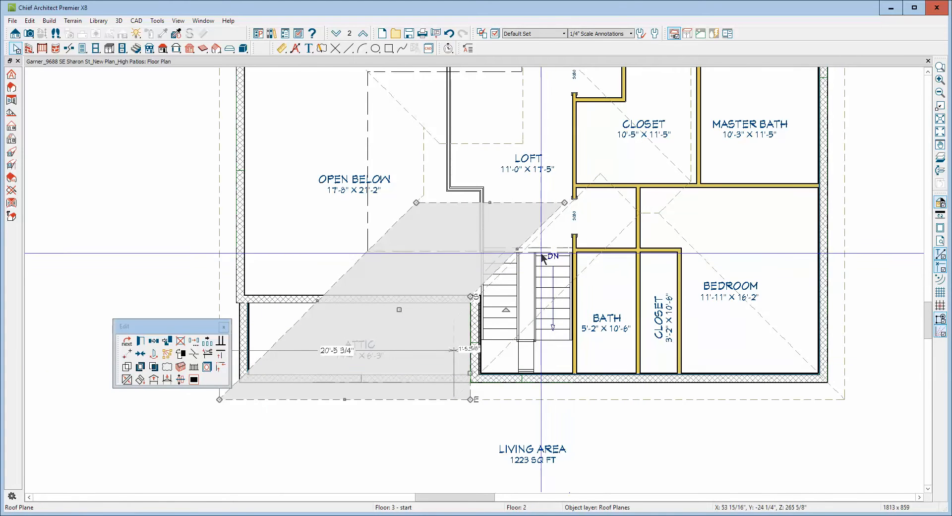
click(518, 250)
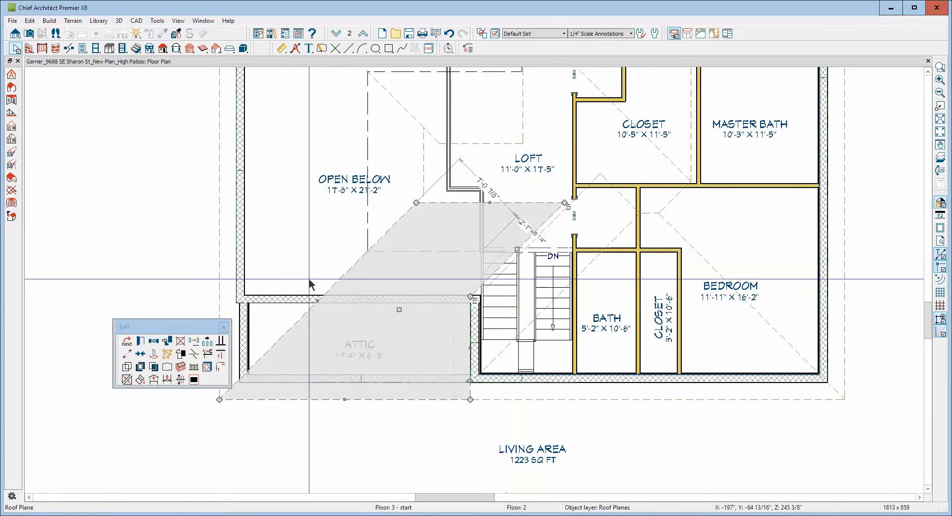
click(128, 380)
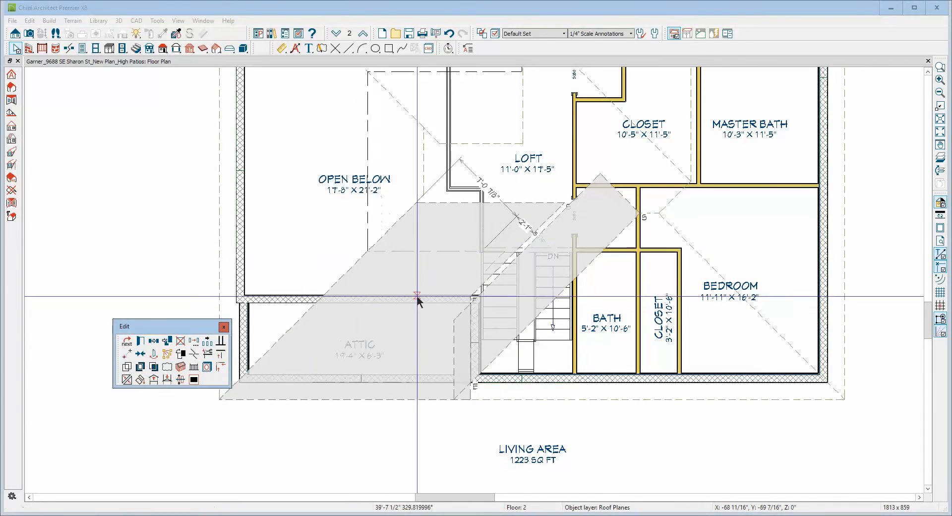
click(527, 241)
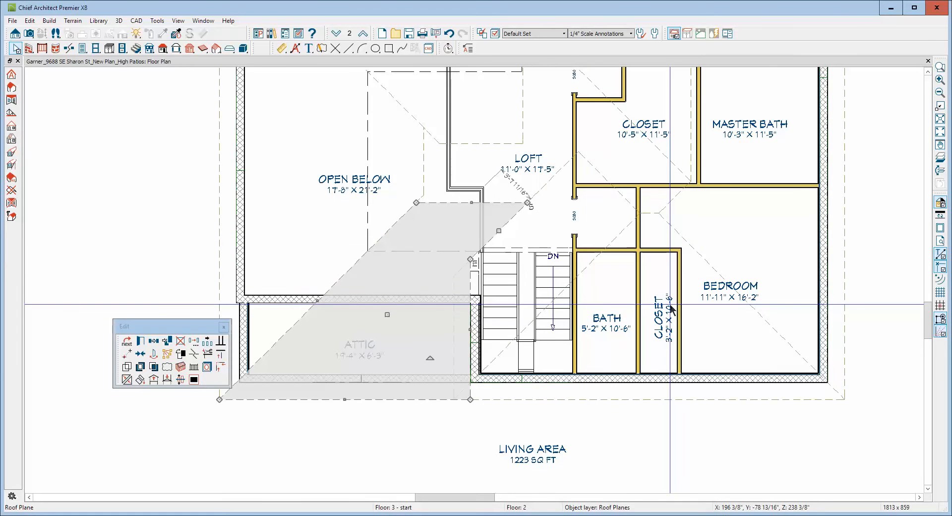
key(Escape)
Extend the rear attic roof plane's inner side edge over the loft to about 9'-4" from the loft railing.
scroll(699, 268, down, 4)
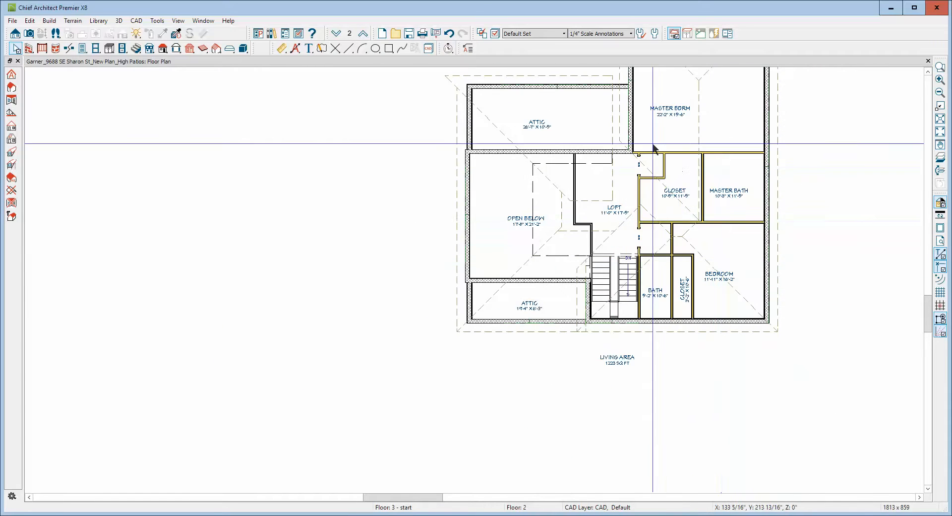
scroll(653, 148, up, 4)
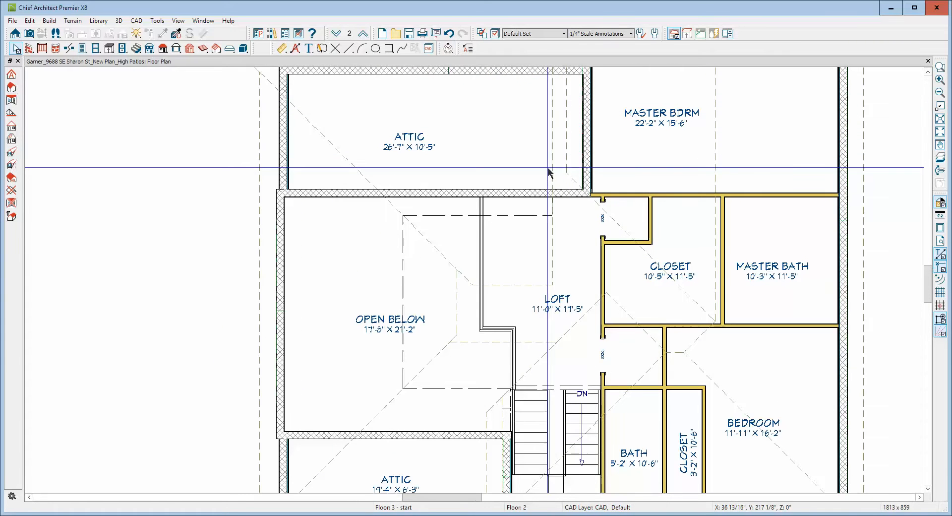
click(547, 168)
drag(547, 168, 582, 243)
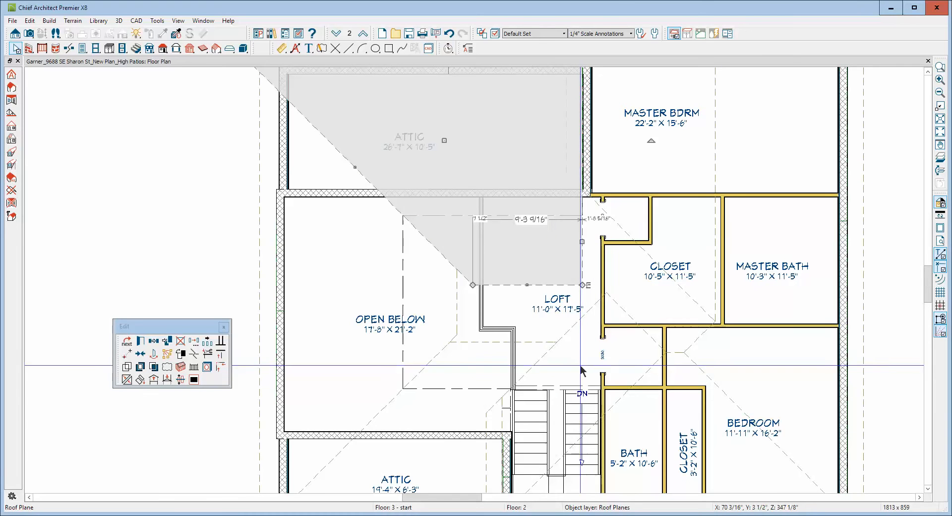
Join the front attic roof plane's top edge to the rear attic roof plane to form a shared ridge over the loft.
click(539, 346)
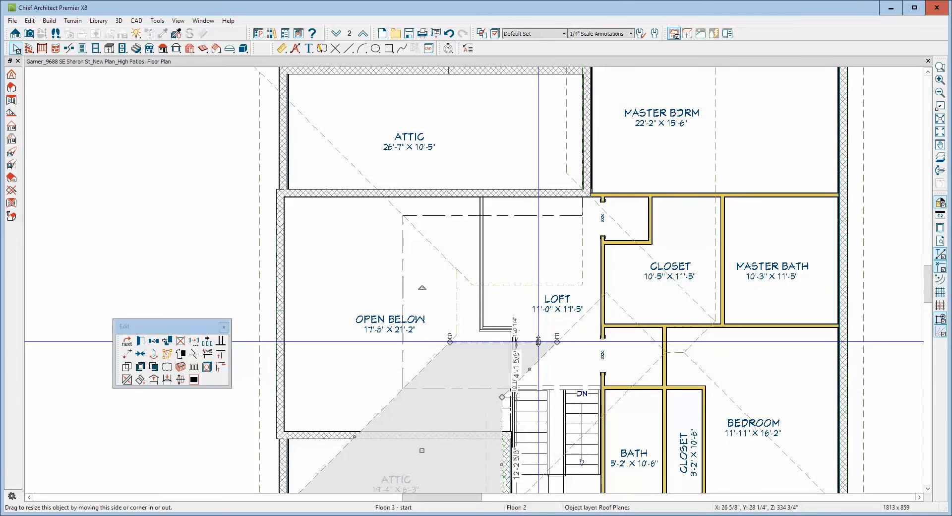
click(127, 379)
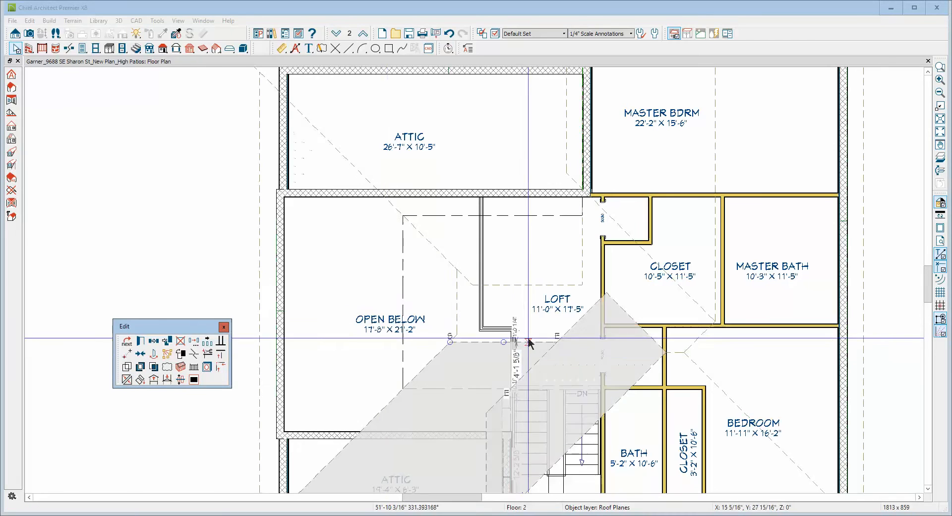
click(522, 285)
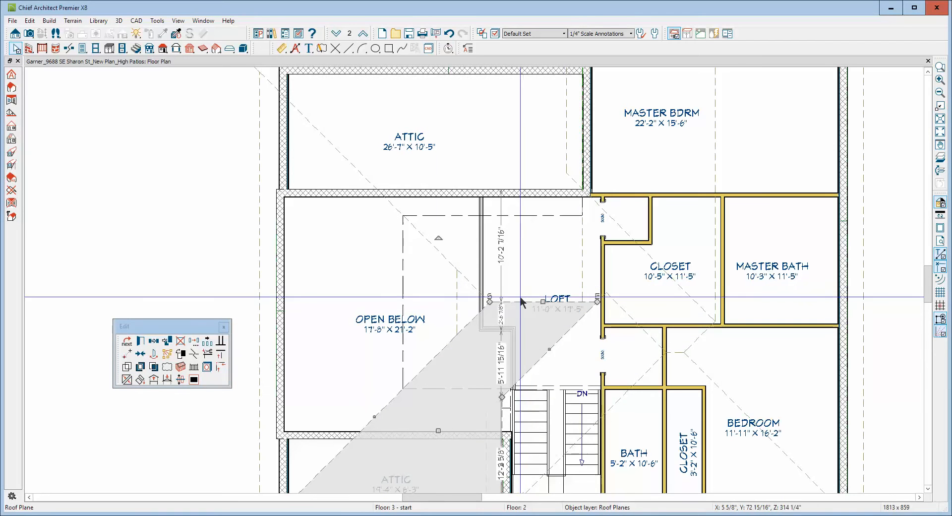
key(Escape)
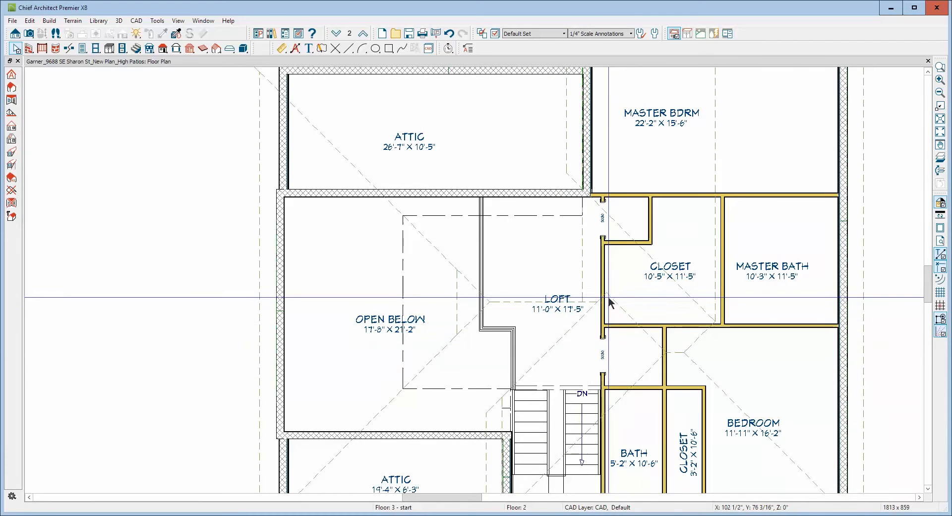
Examine the edges of the existing roof planes over the closet, bedroom and stairs beside the loft.
scroll(600, 298, up, 3)
scroll(592, 290, down, 2)
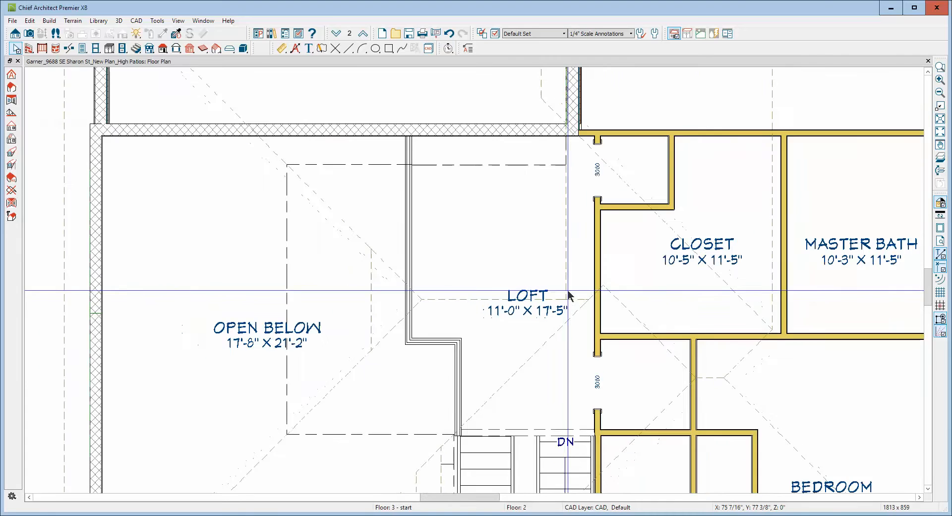
scroll(565, 277, up, 1)
scroll(573, 276, down, 1)
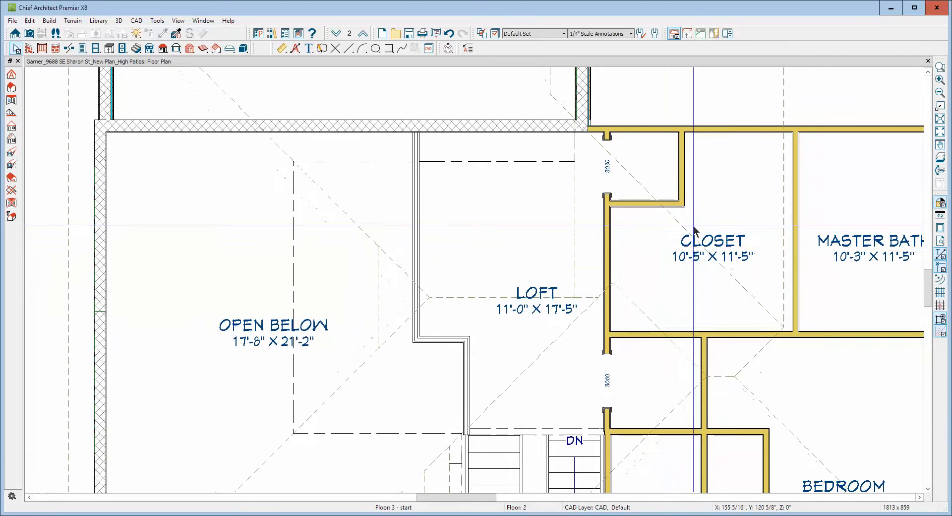
click(680, 231)
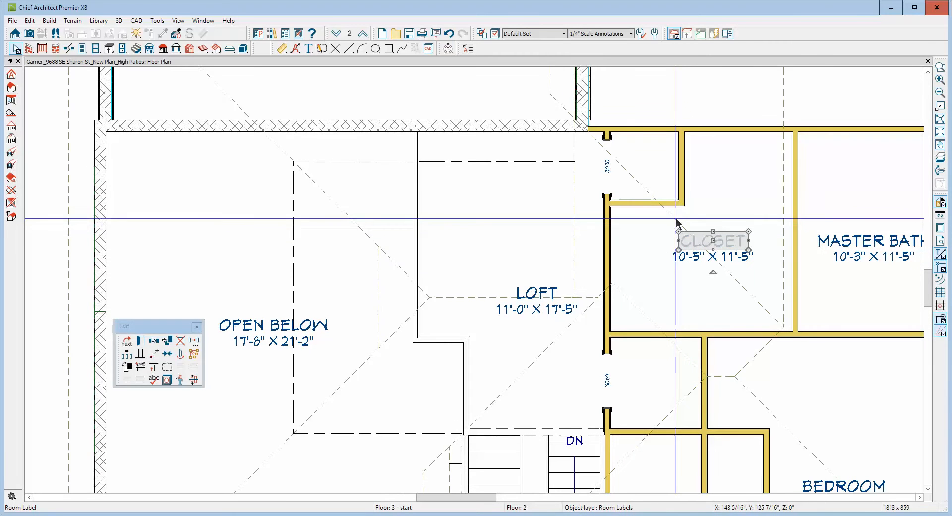
click(676, 220)
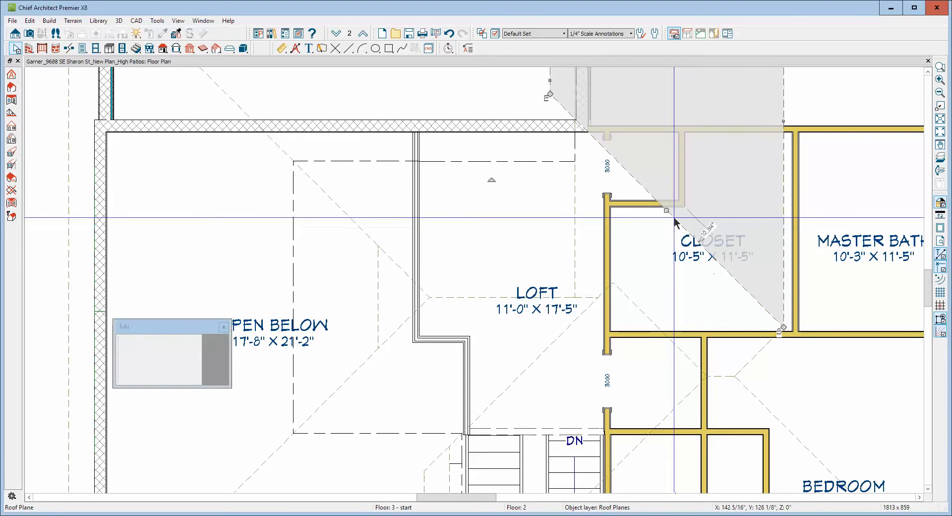
click(754, 357)
click(729, 368)
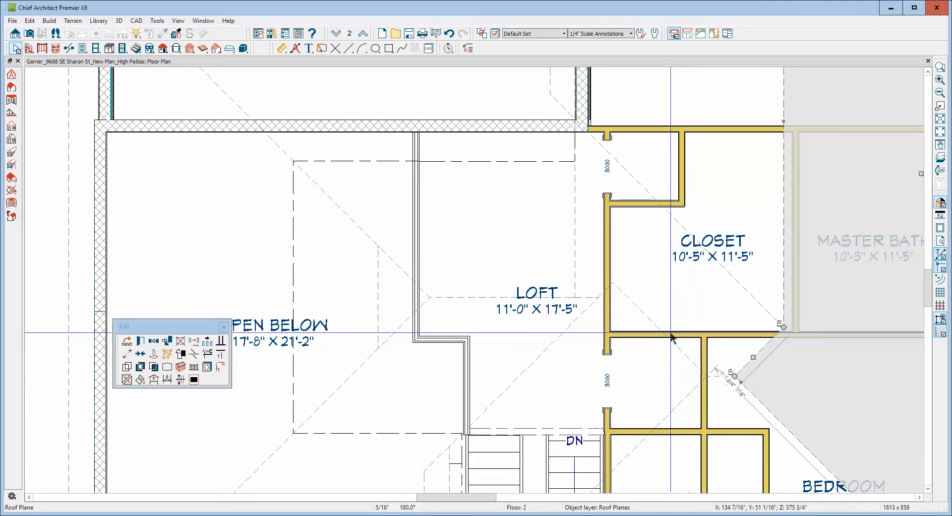
click(640, 308)
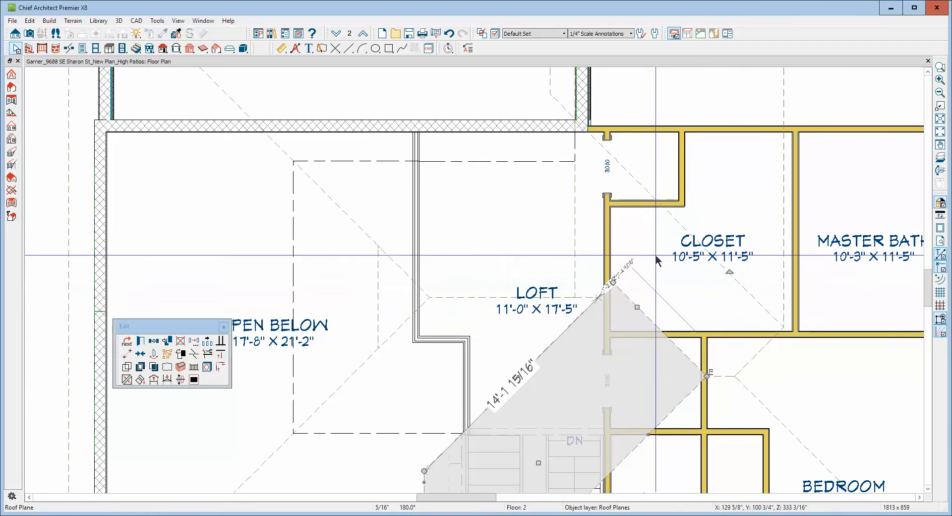
click(577, 237)
key(Escape)
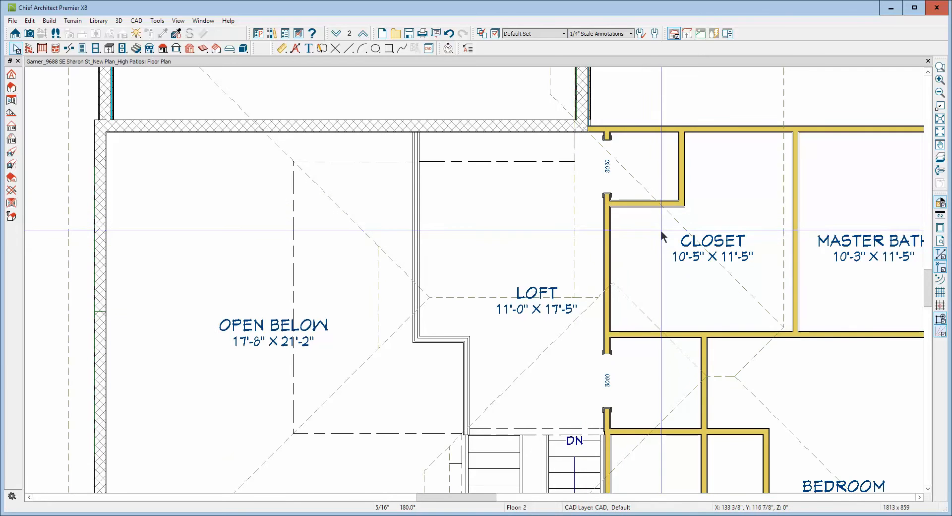
Open a perspective full overview of the house and inspect the gaps between the roof planes.
scroll(657, 228, down, 3)
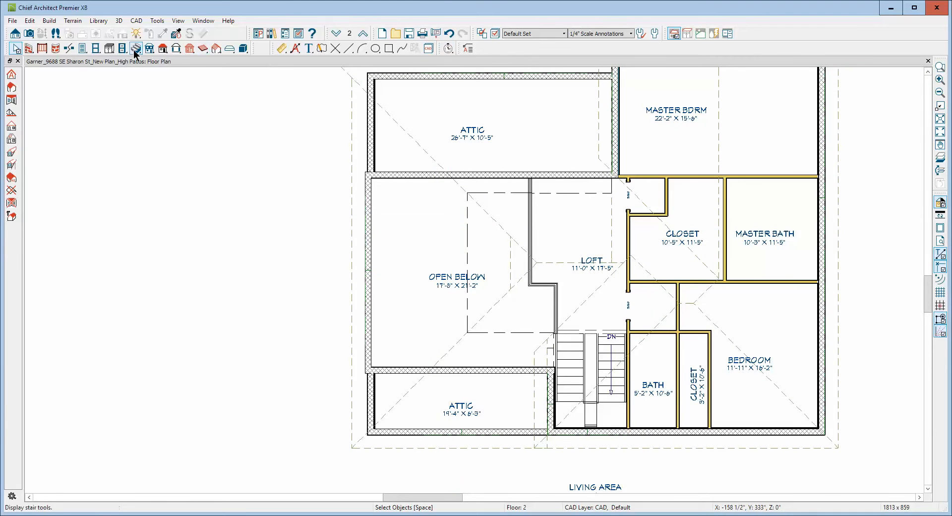
click(29, 33)
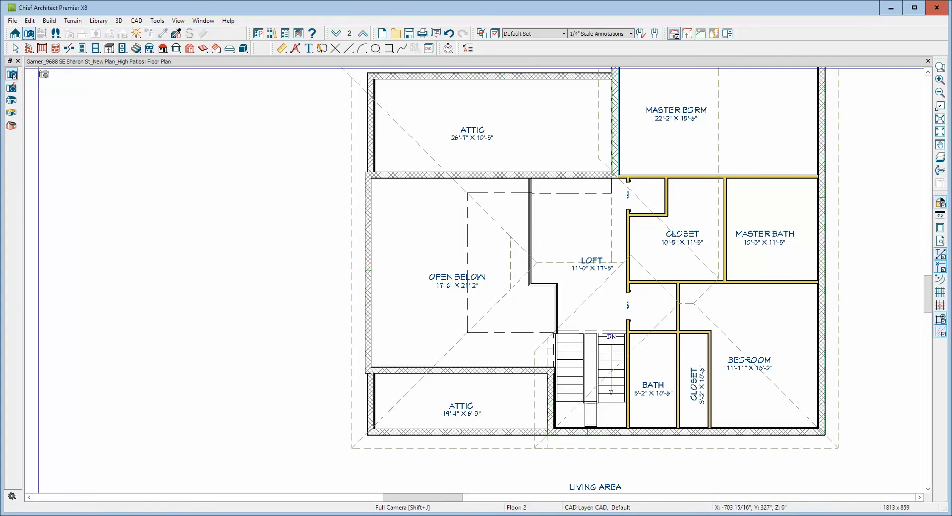
click(12, 101)
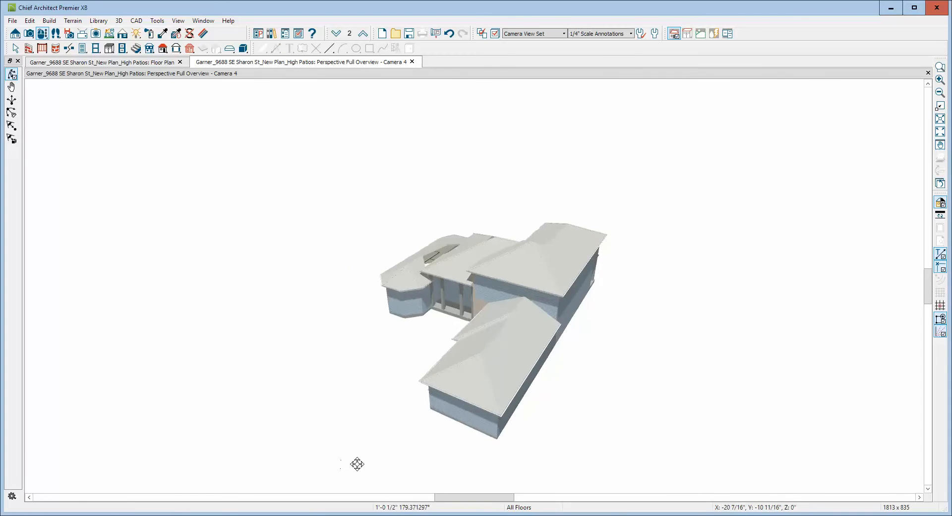
drag(357, 463, 477, 480)
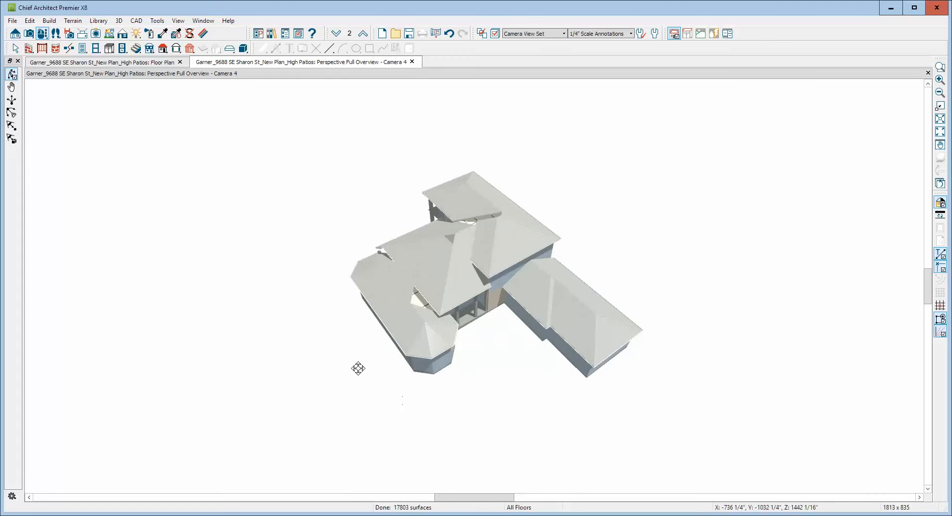
scroll(439, 229, up, 6)
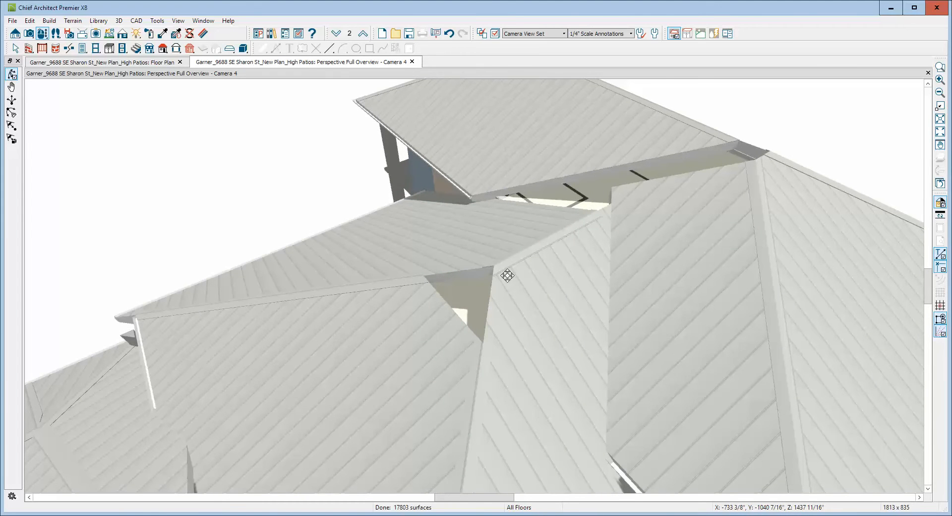
scroll(615, 255, down, 5)
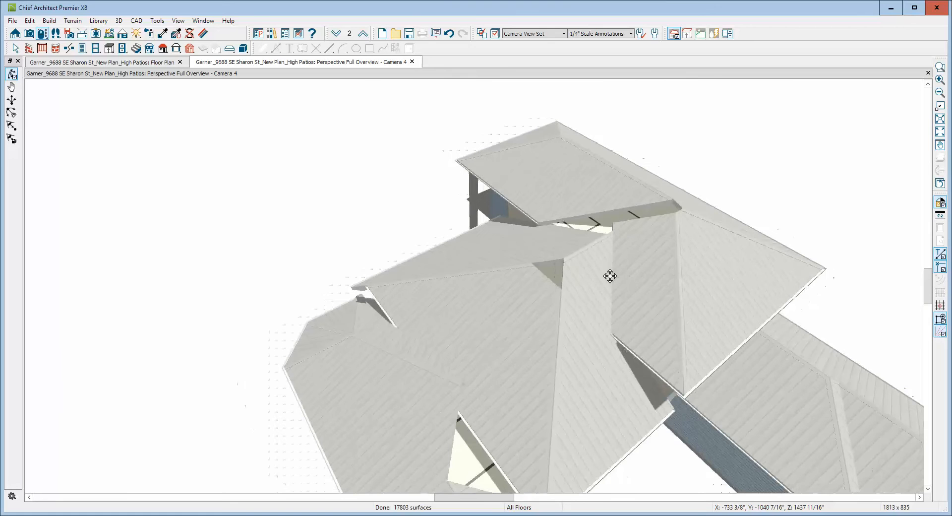
scroll(544, 270, up, 2)
Extend the Open Below roof plane's upper edge to the peak where the front and rear attic planes meet.
key(space)
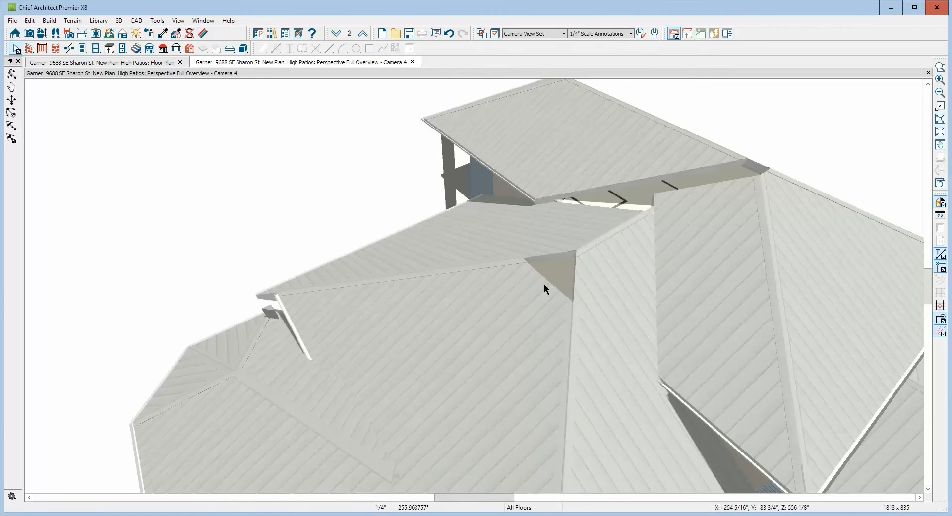
click(544, 283)
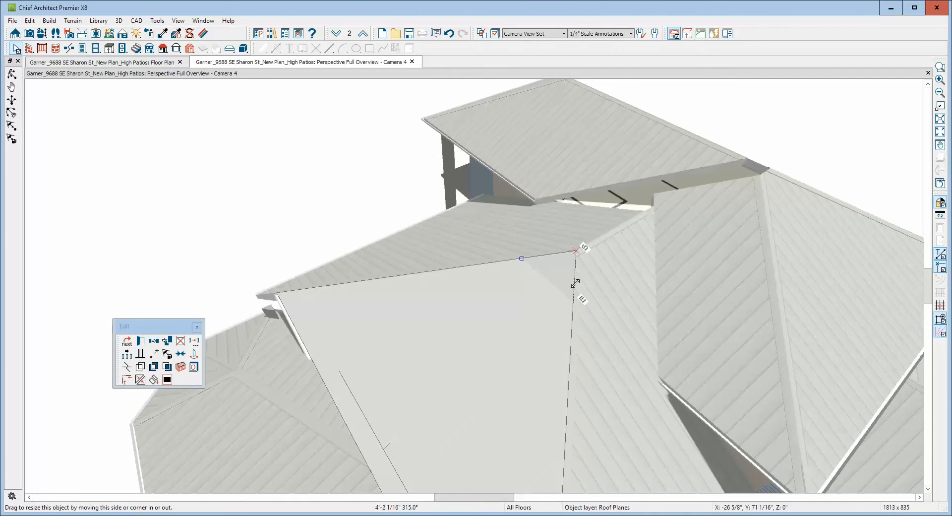
drag(575, 283, 576, 284)
key(Escape)
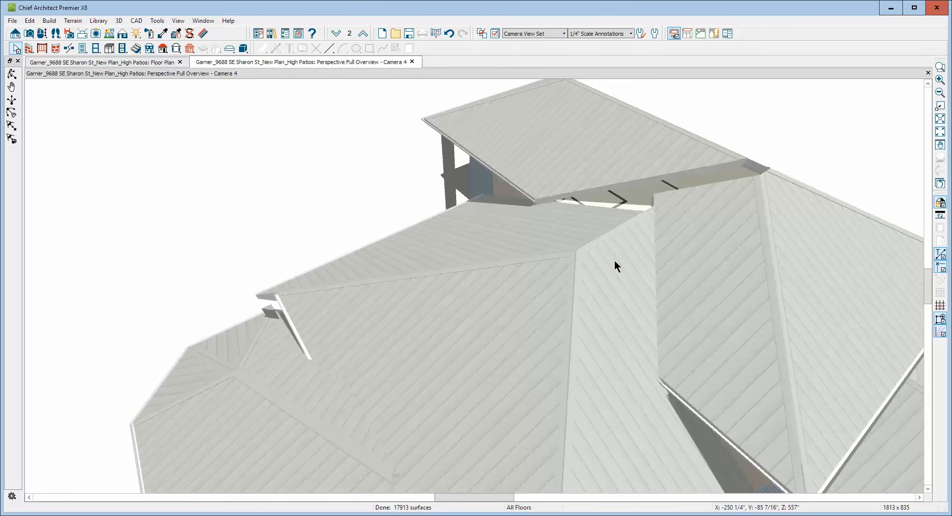
Delete the existing roof plane over the stairs, between the front attic plane and the front hip plane.
scroll(614, 260, down, 3)
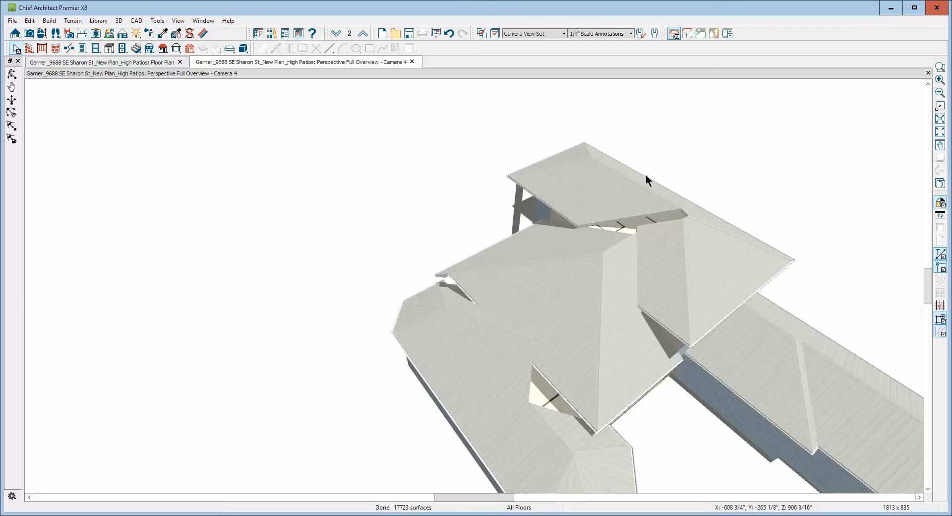
scroll(647, 175, down, 2)
scroll(650, 177, up, 4)
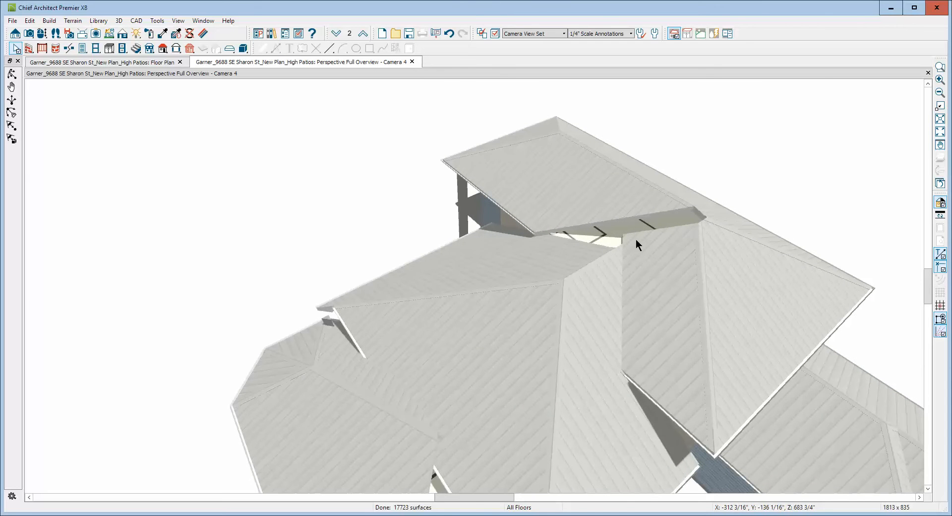
click(658, 243)
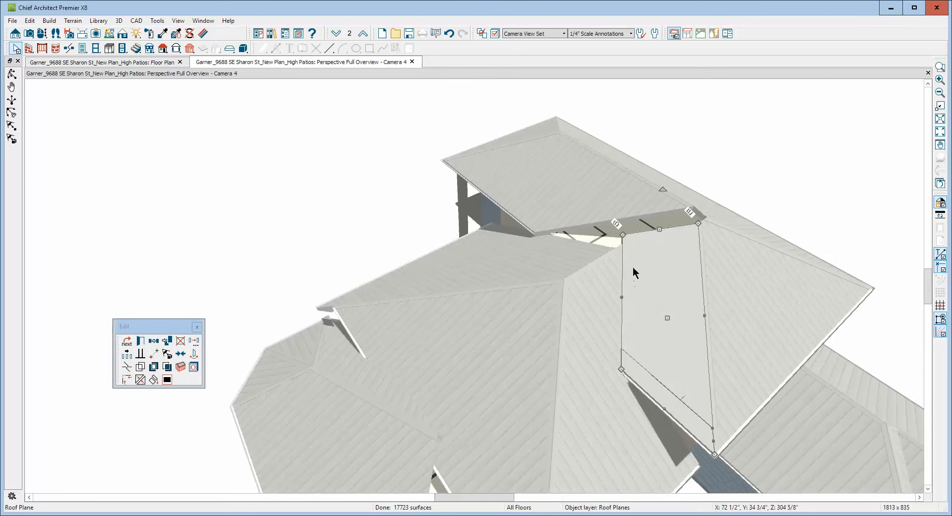
key(Delete)
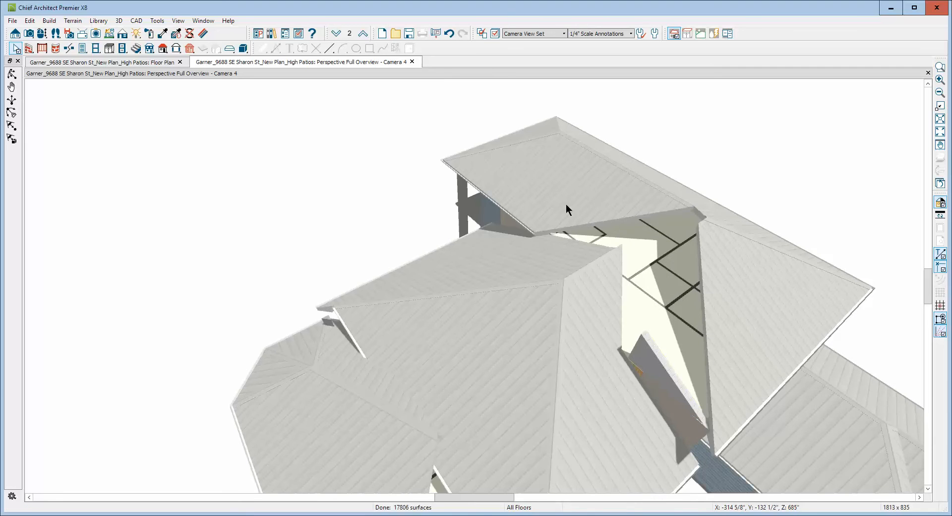
Break the lower edge of the attic-side master bedroom roof plane and extend its corner to the ridge end, without changing pitch or height.
click(657, 211)
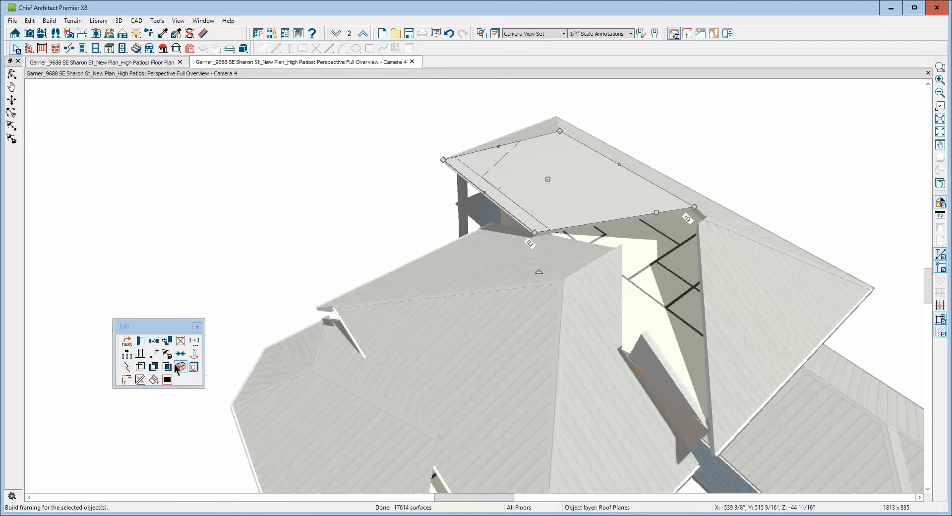
click(126, 367)
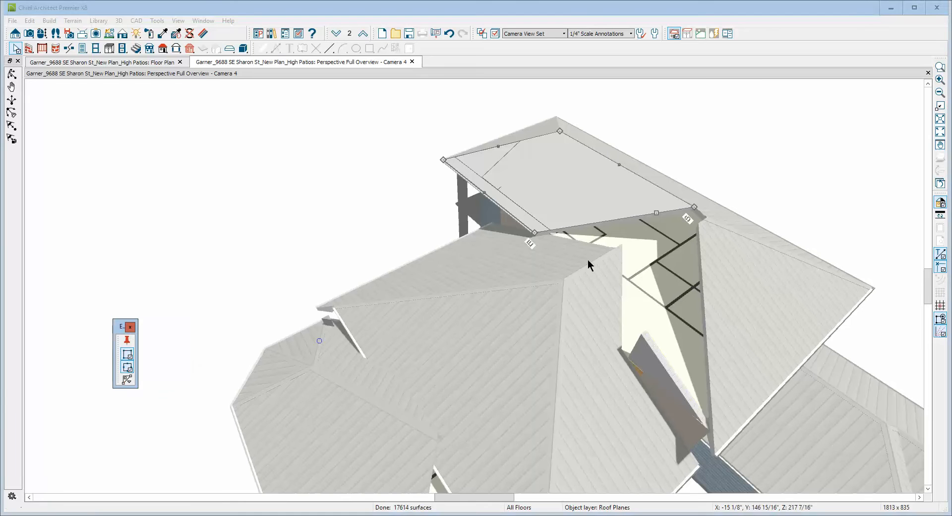
click(606, 223)
click(606, 223)
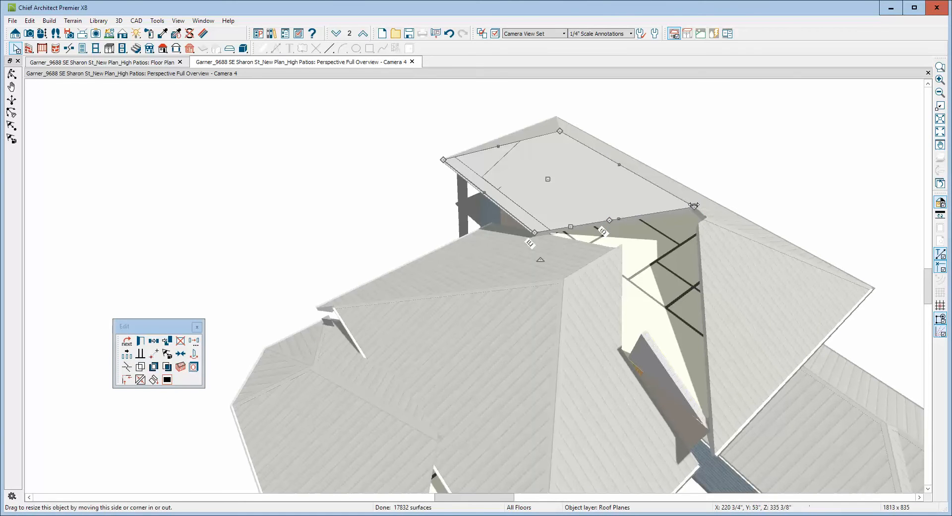
drag(694, 205, 705, 218)
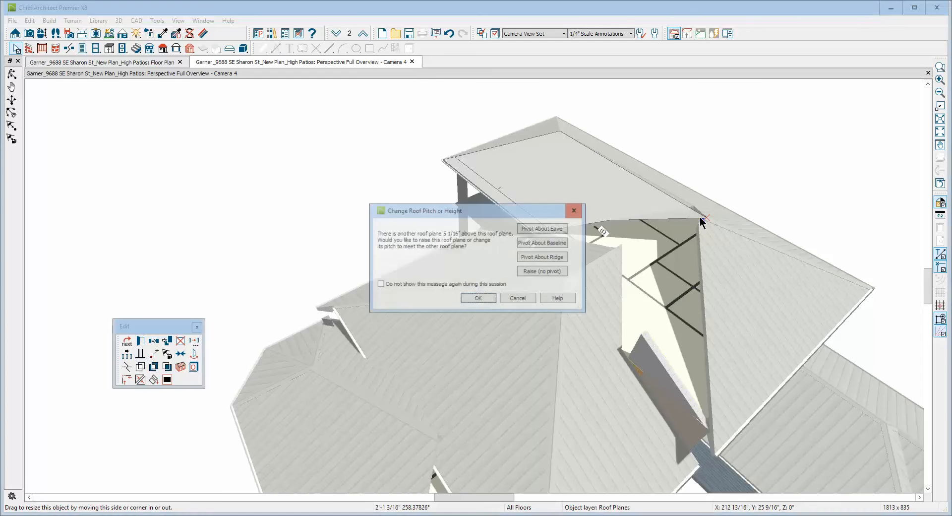
click(386, 284)
click(519, 298)
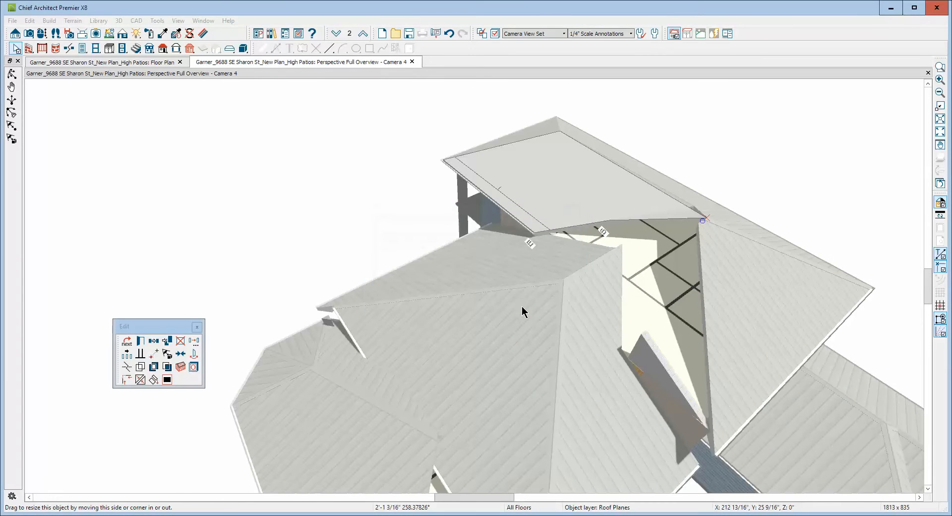
Break the same roof plane's edge twice more, pulling the new corners to the gap beside the stairs and to the front hip plane's lower corner.
click(126, 367)
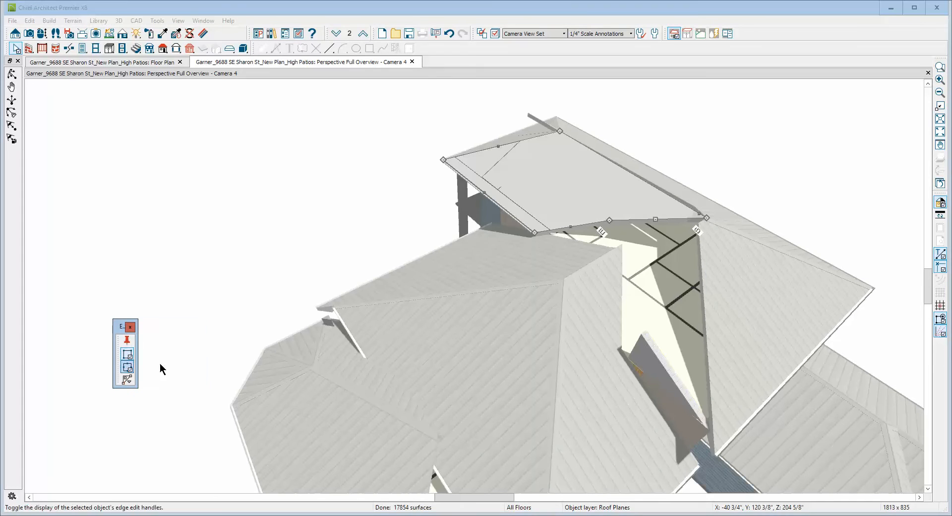
click(634, 220)
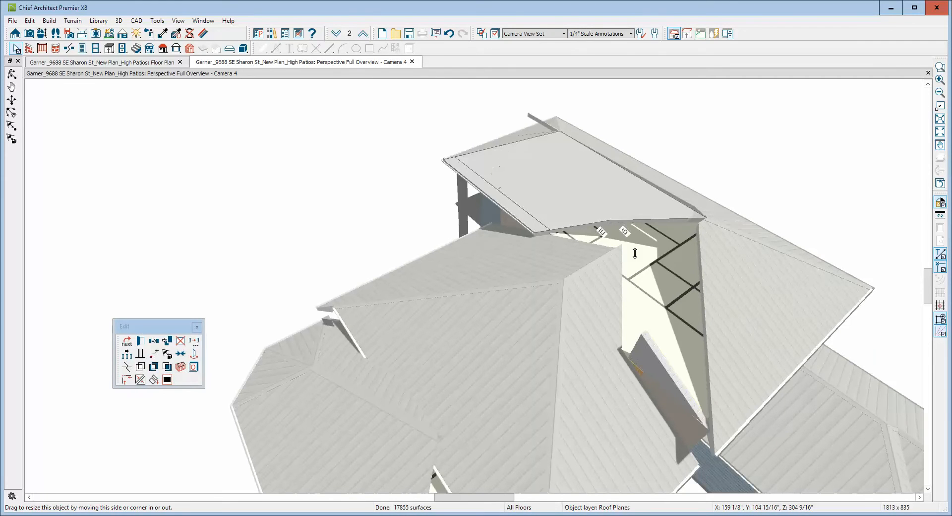
drag(632, 219, 627, 350)
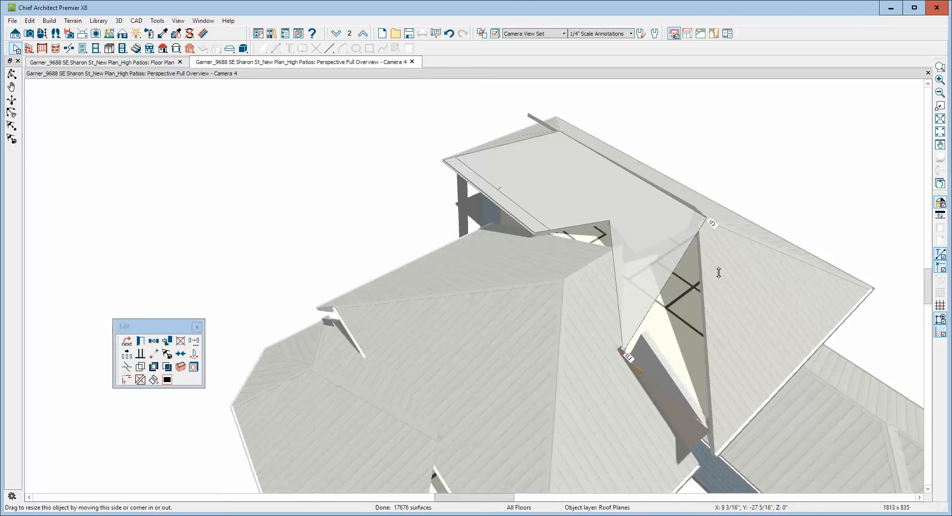
click(133, 373)
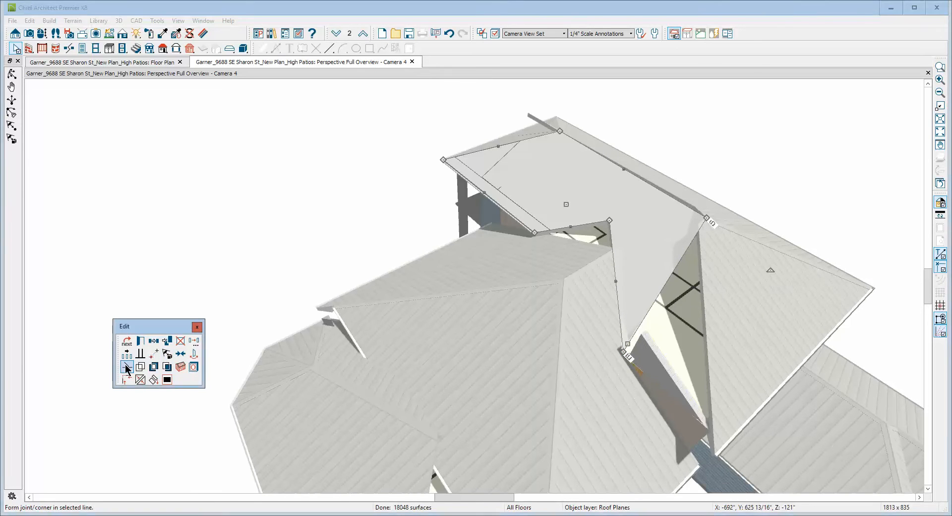
drag(672, 278, 665, 281)
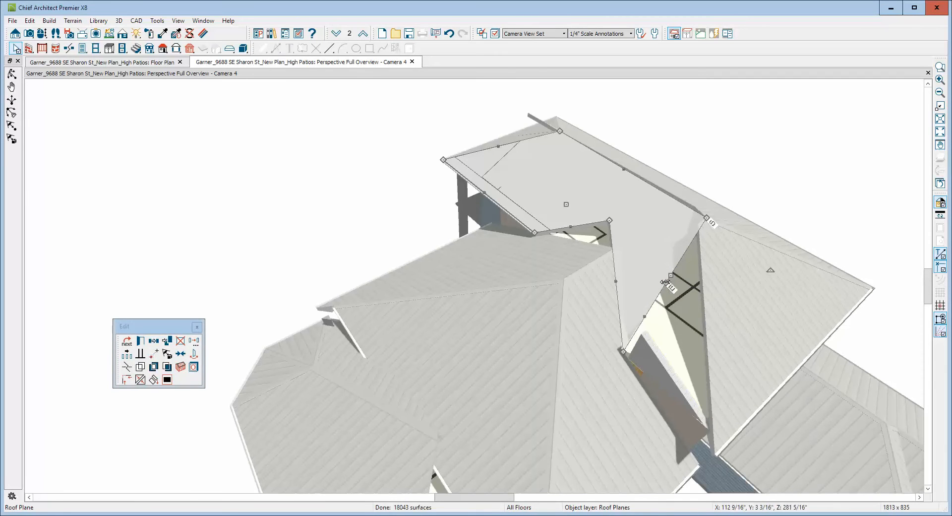
drag(665, 281, 712, 441)
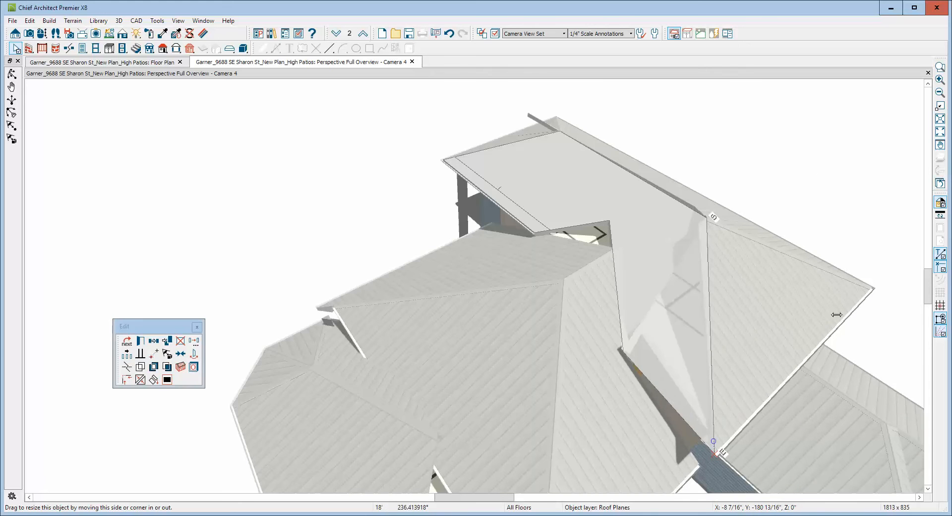
click(778, 144)
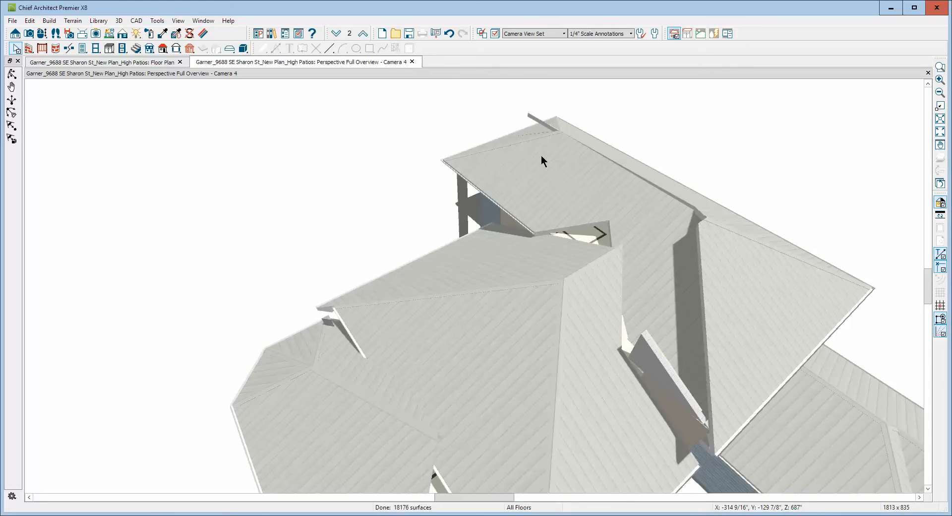
In the floor plan, join the two master bedroom roof planes along their shared ridge over the master bedroom and closet.
key(ctrl+Tab)
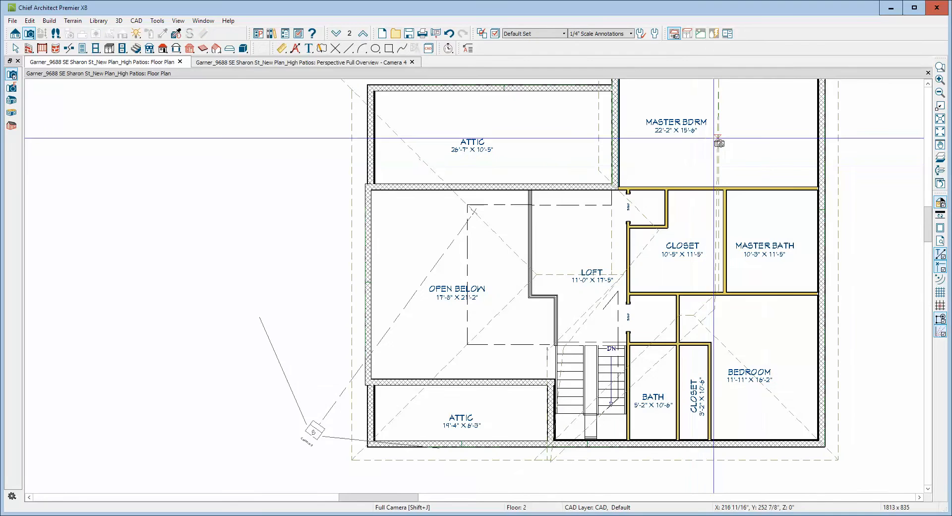
click(938, 120)
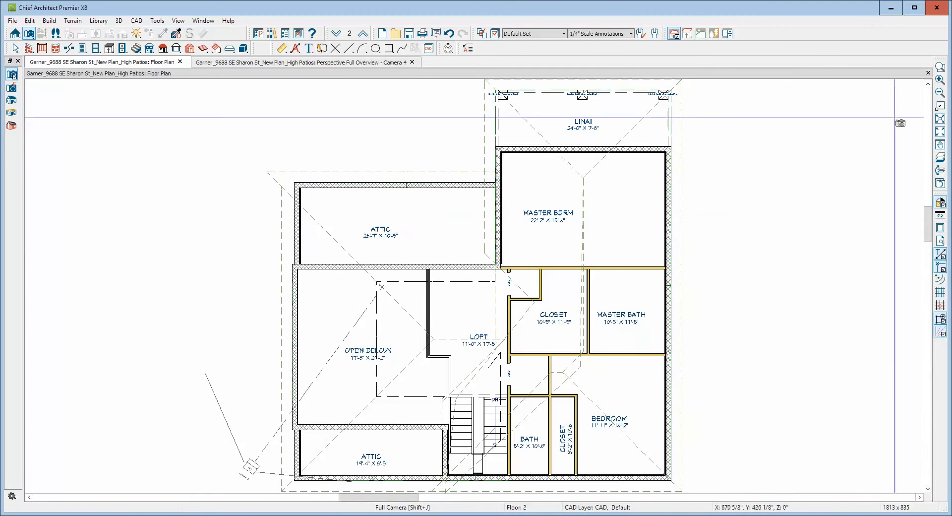
key(space)
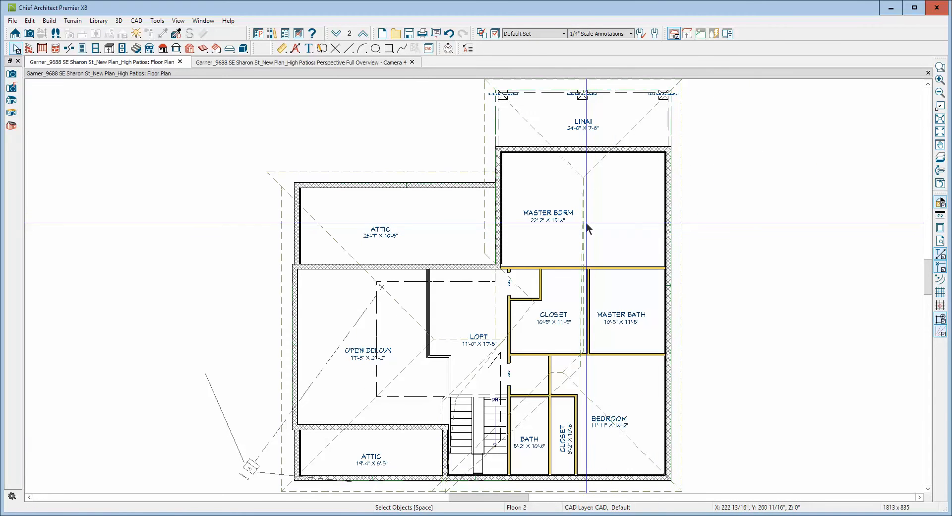
right_click(587, 229)
click(599, 284)
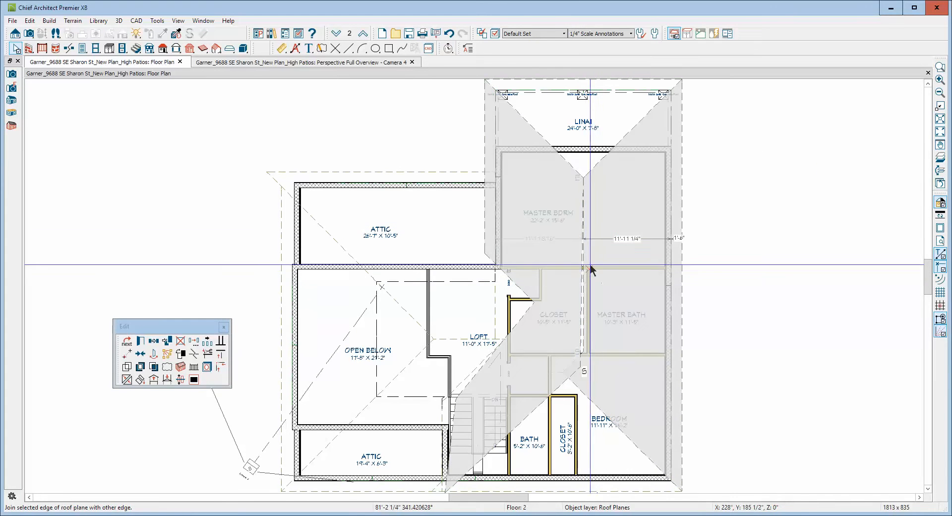
click(582, 251)
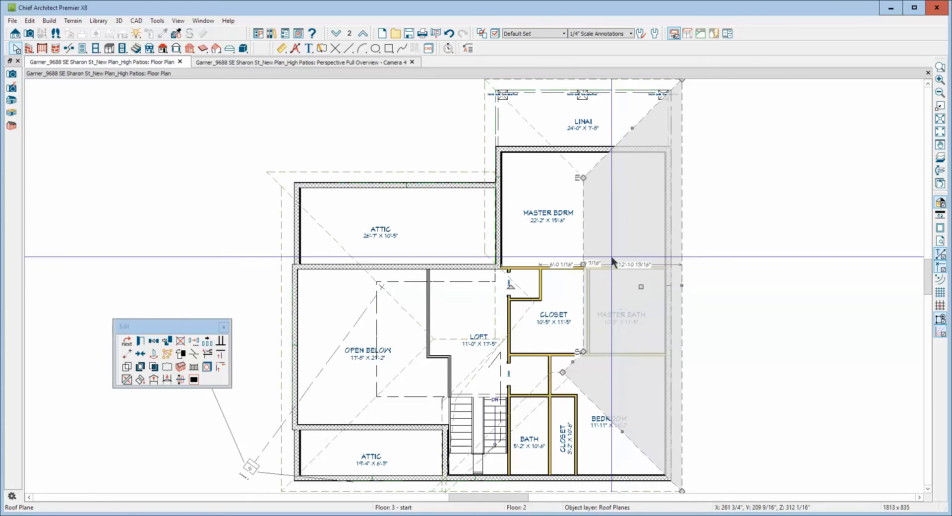
key(Escape)
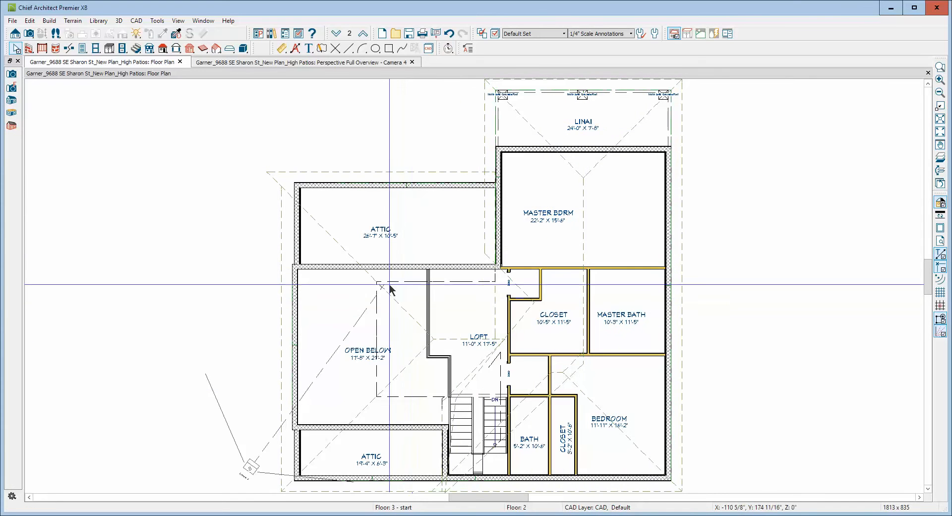
Break the rear attic roof plane's edge beside the loft and extend its lower corner toward the closet wall.
click(394, 174)
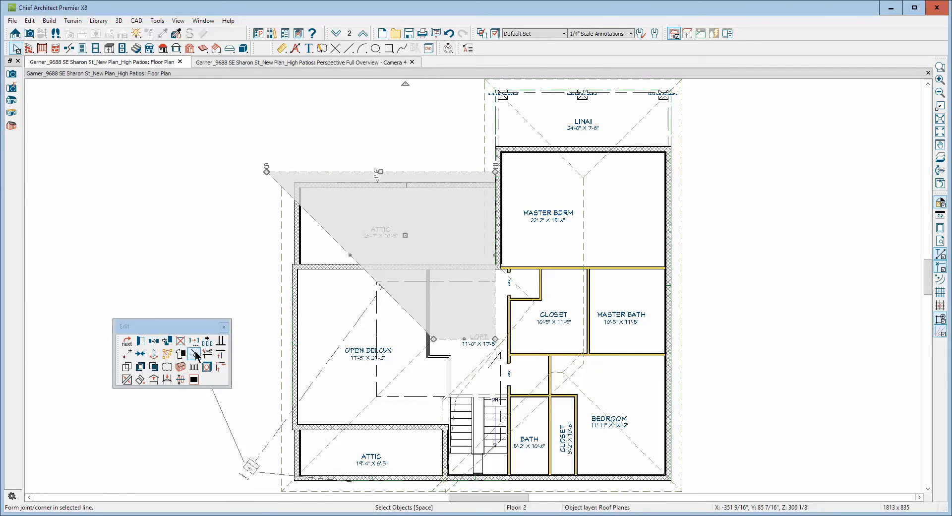
click(195, 354)
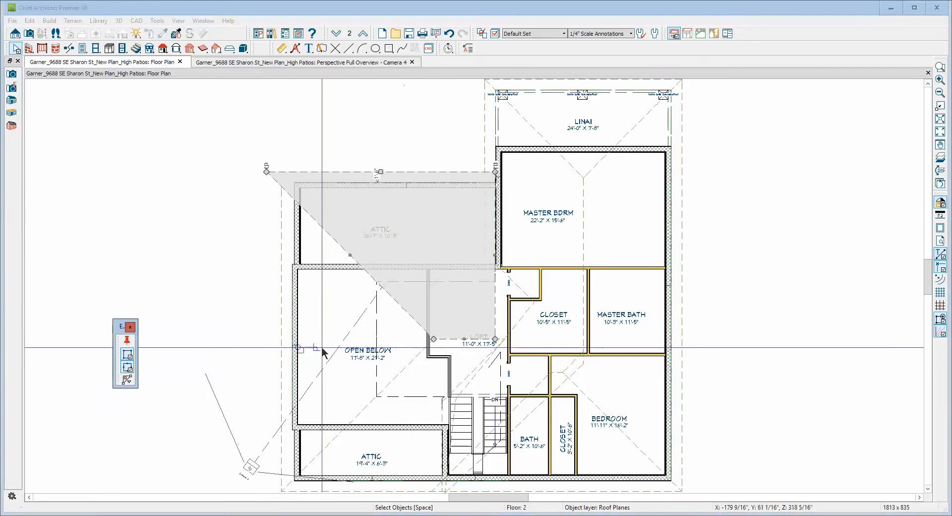
click(496, 300)
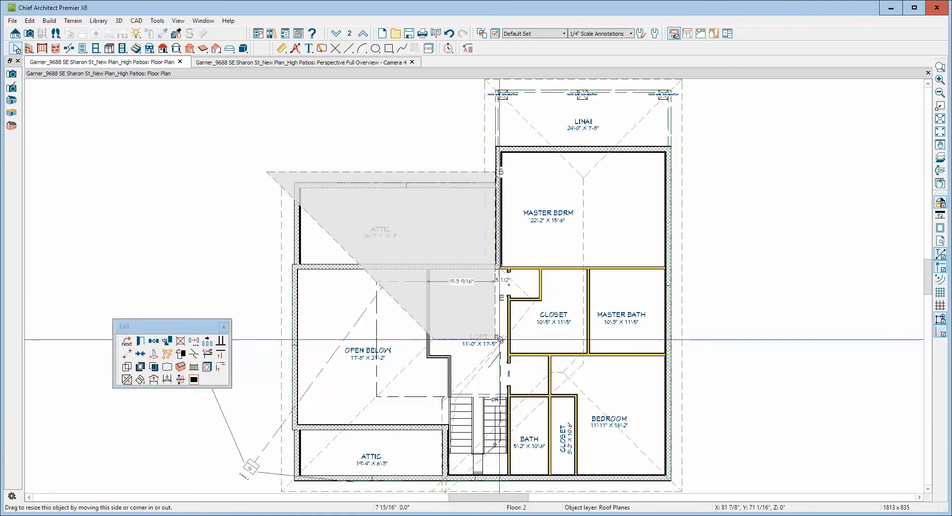
drag(498, 338, 506, 338)
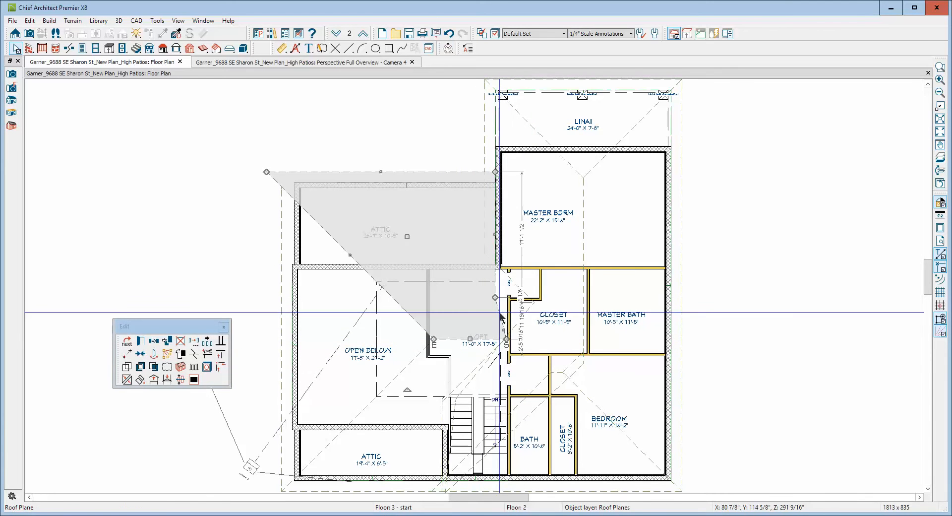
Join the rear attic roof plane's slanted edge at the loft with the attic-side master bedroom roof plane.
click(499, 312)
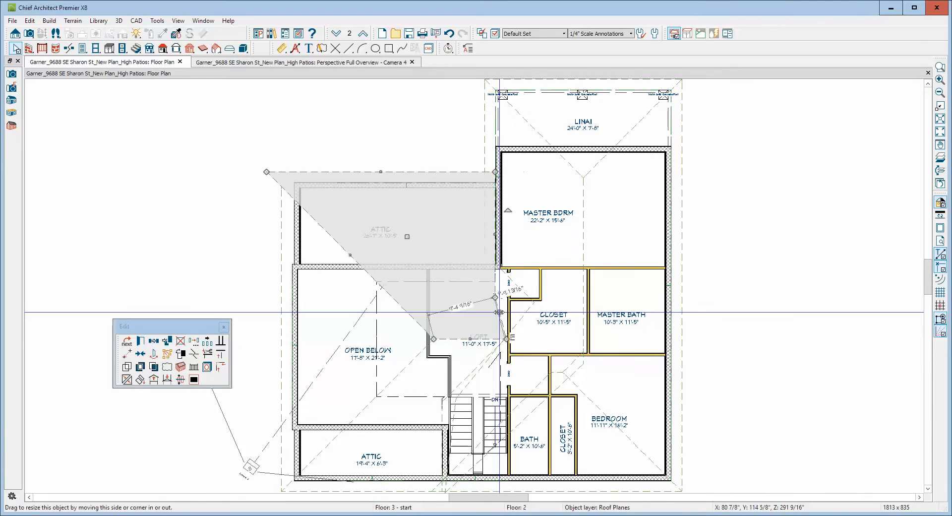
click(127, 379)
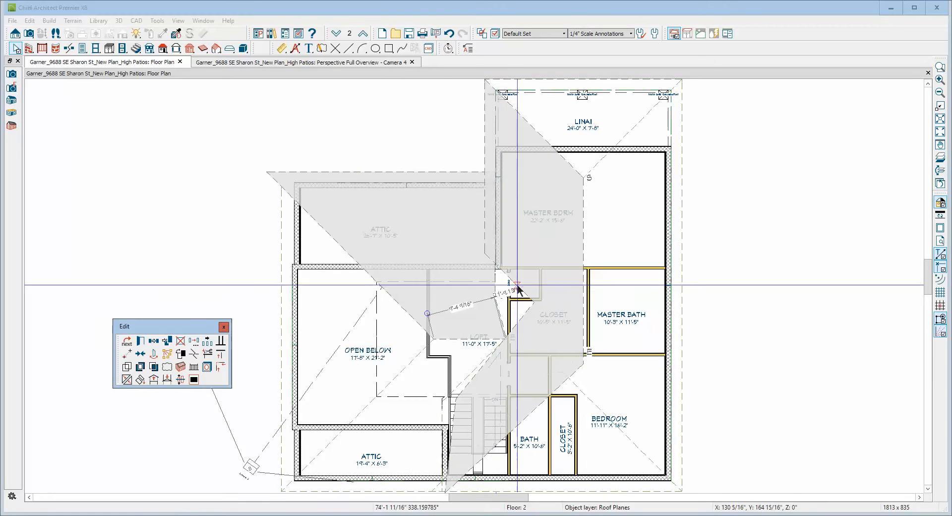
click(517, 290)
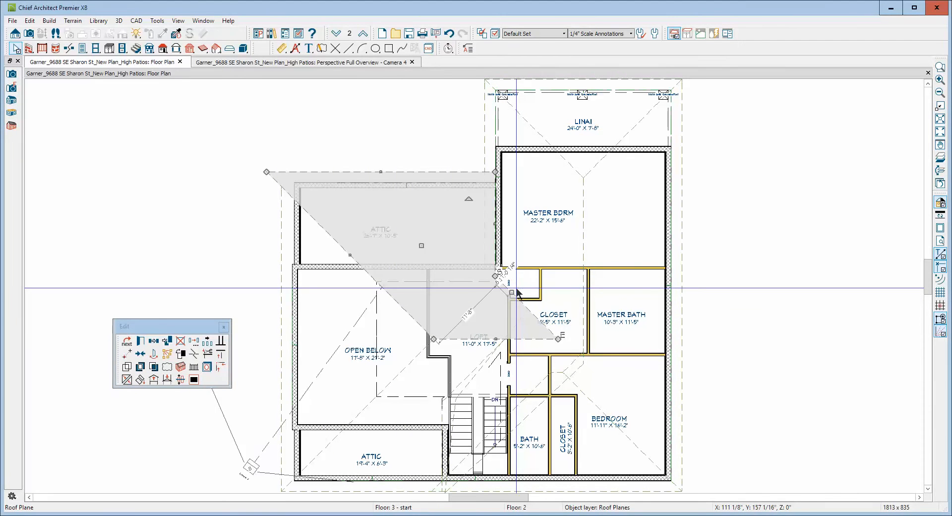
key(Escape)
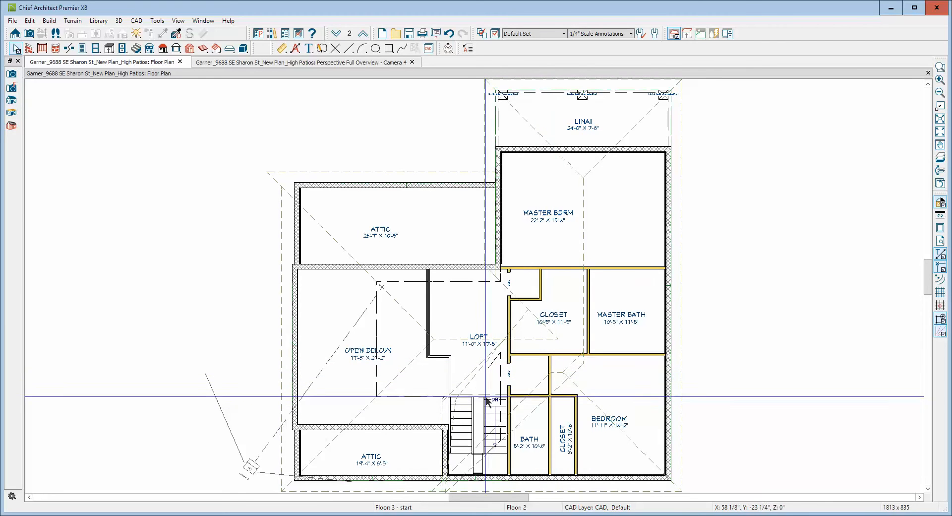
Join the attic-side master bedroom roof plane's edge over the stairs with the front attic roof plane.
scroll(488, 438, up, 1)
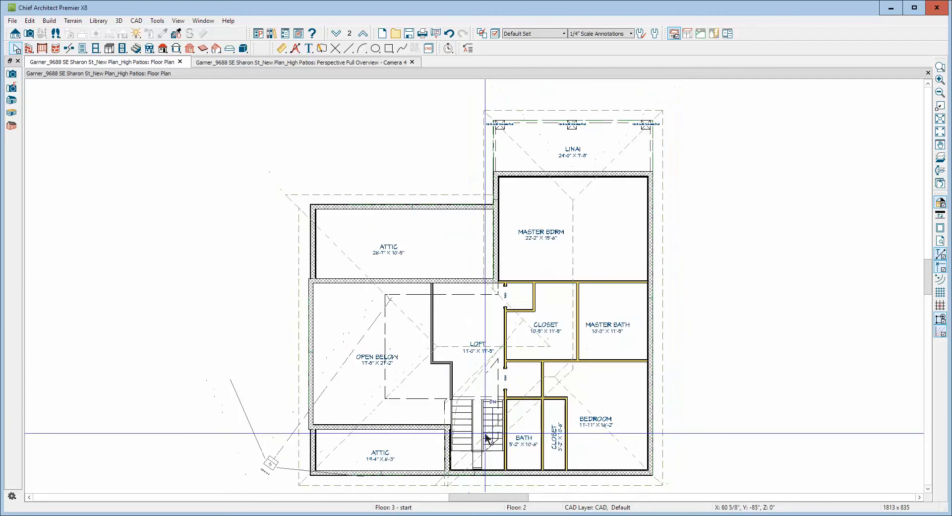
scroll(486, 437, up, 1)
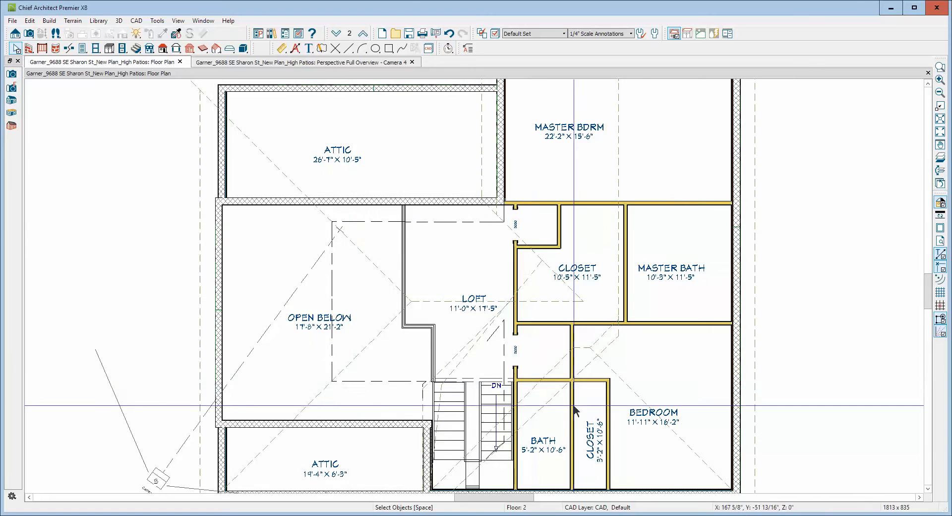
right_click(467, 363)
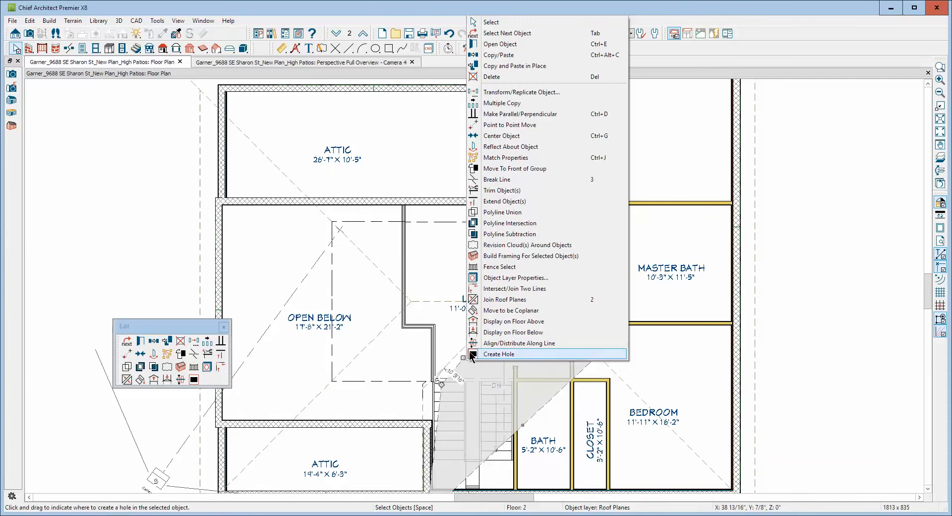
click(503, 299)
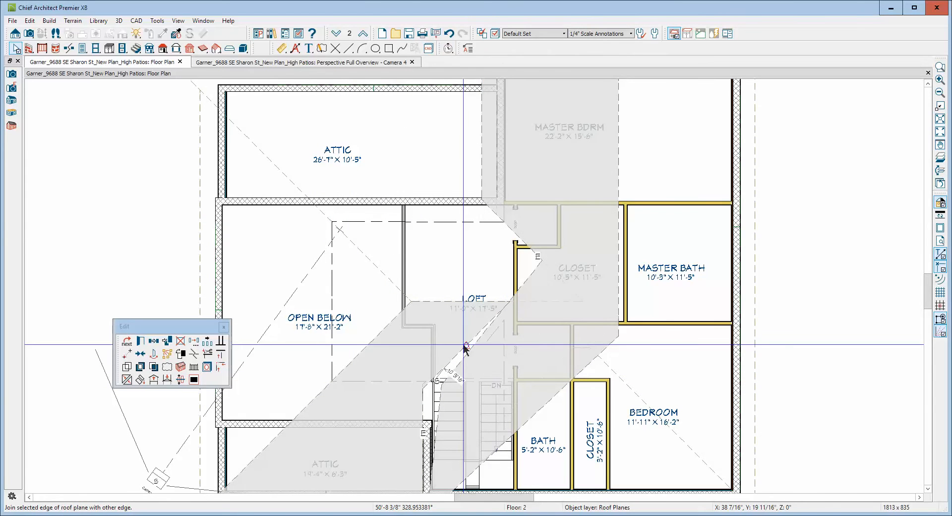
click(466, 347)
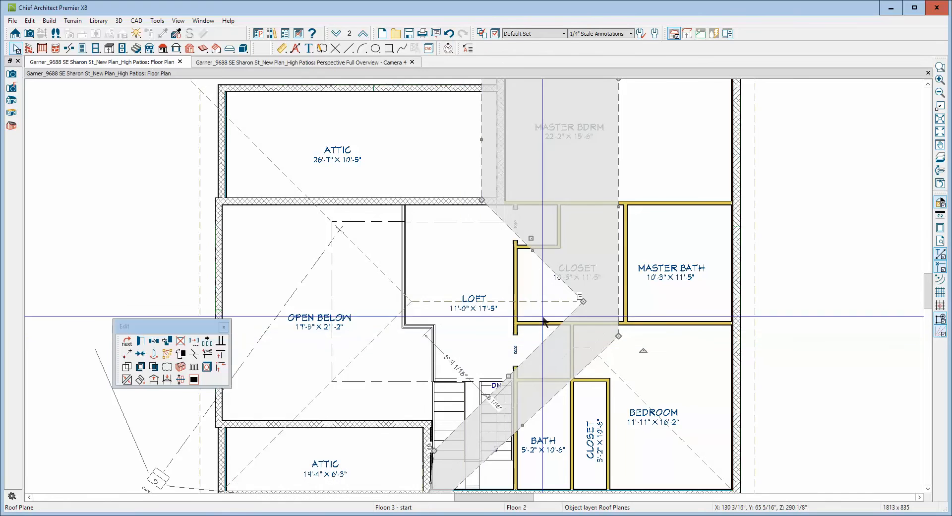
key(Escape)
Make the attic-side master bedroom roof plane's short lower edge beside the stairs parallel to the adjacent front attic wall.
scroll(540, 261, down, 3)
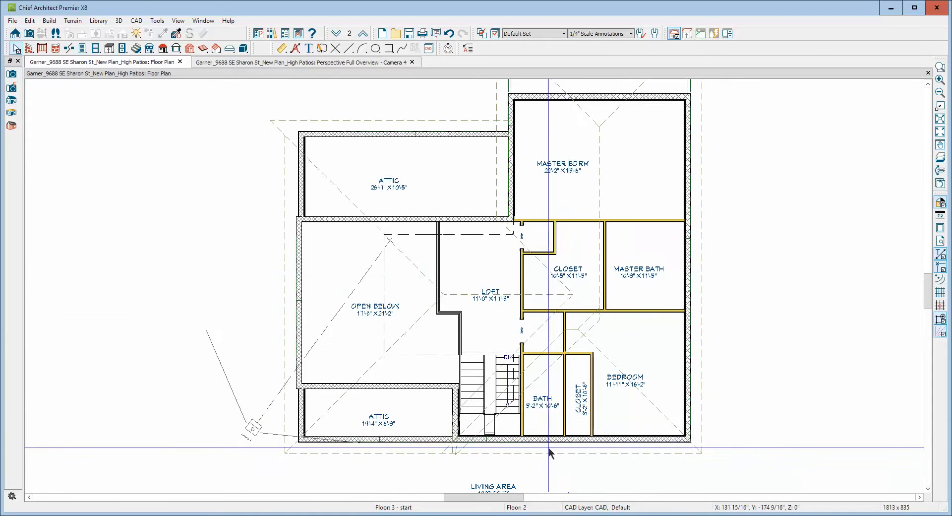
scroll(527, 424, up, 1)
scroll(527, 425, up, 1)
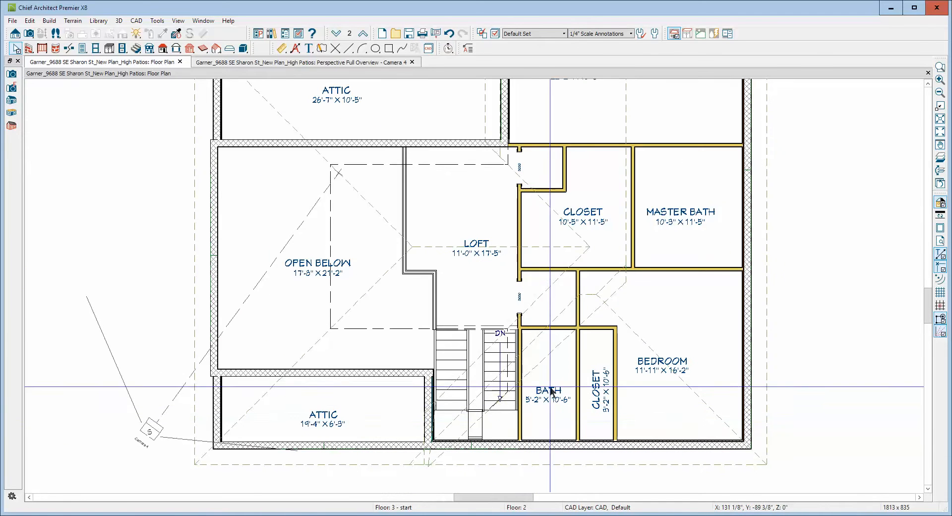
click(557, 344)
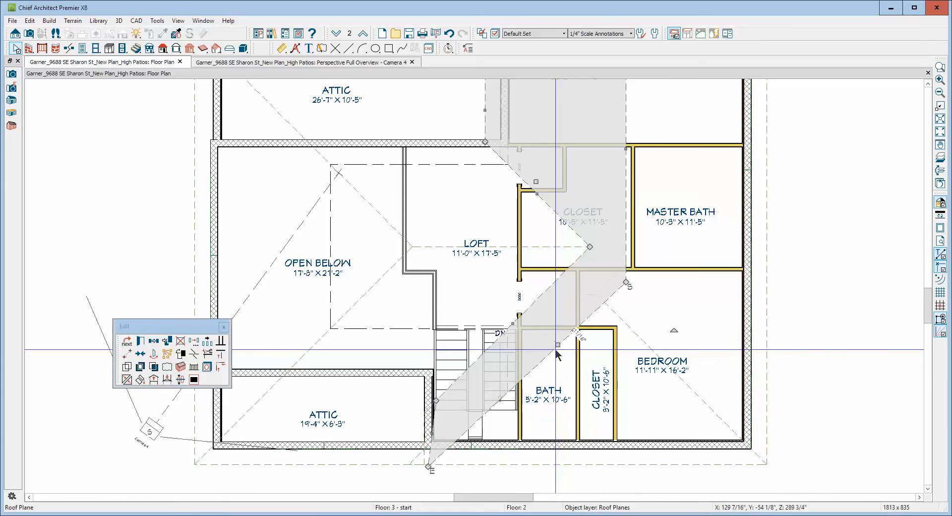
scroll(435, 467, up, 4)
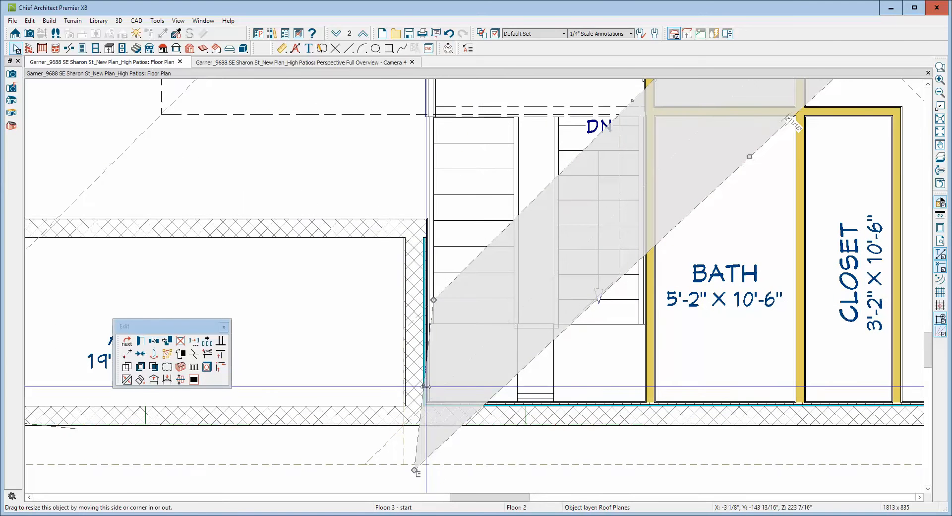
click(426, 386)
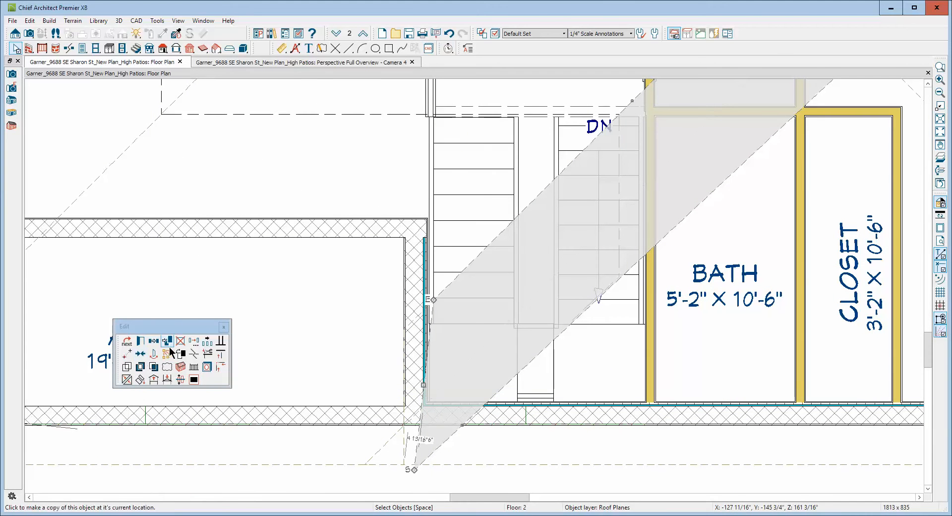
click(220, 341)
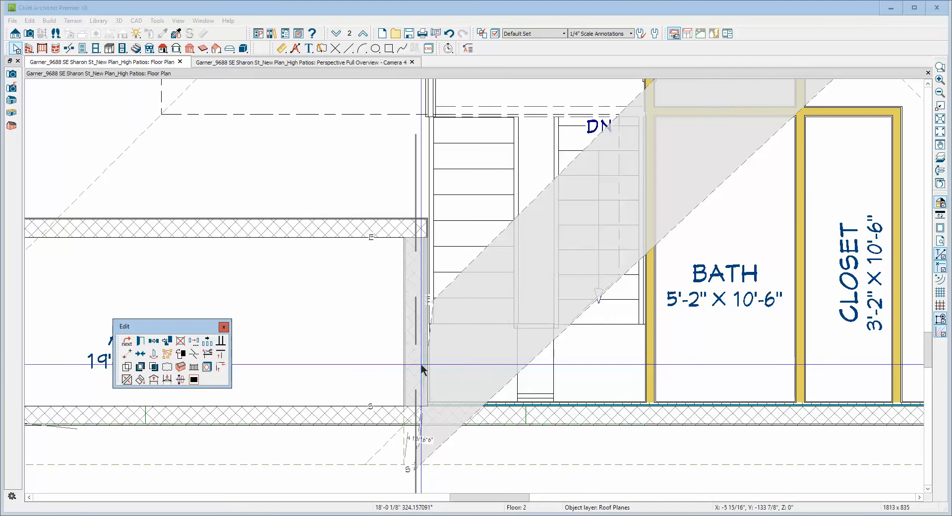
click(419, 370)
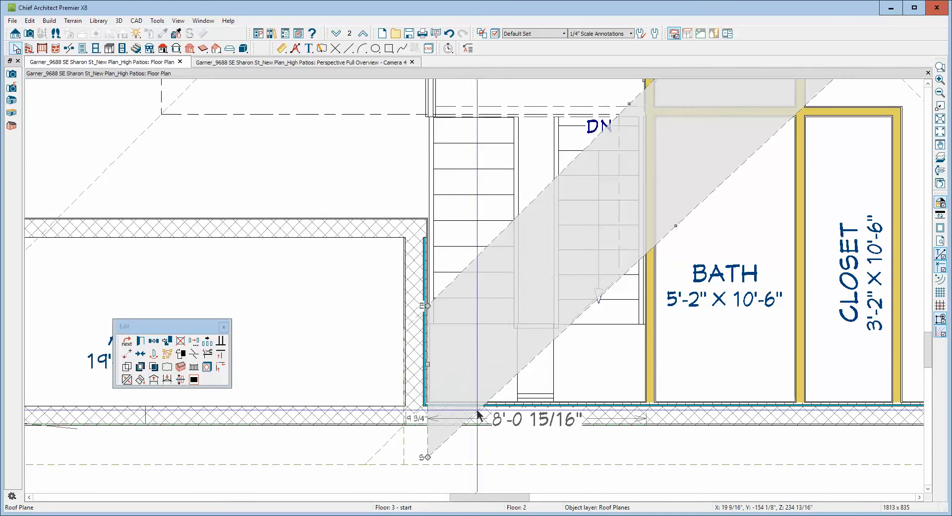
Move that short edge across the stairs until it aligns with the same roof plane's eave edge beside the rear attic.
scroll(476, 328, down, 6)
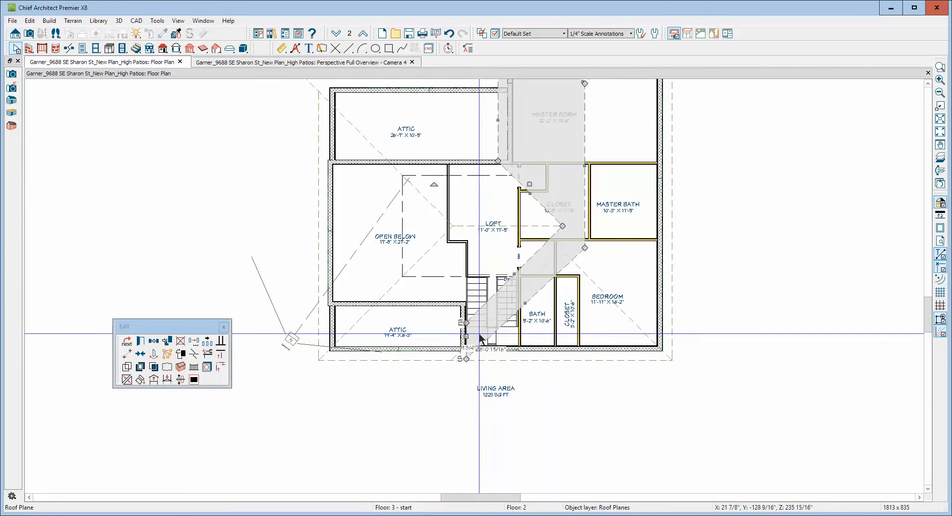
mouse_move(465, 338)
mouse_down()
mouse_move(487, 279)
mouse_move(497, 132)
mouse_up()
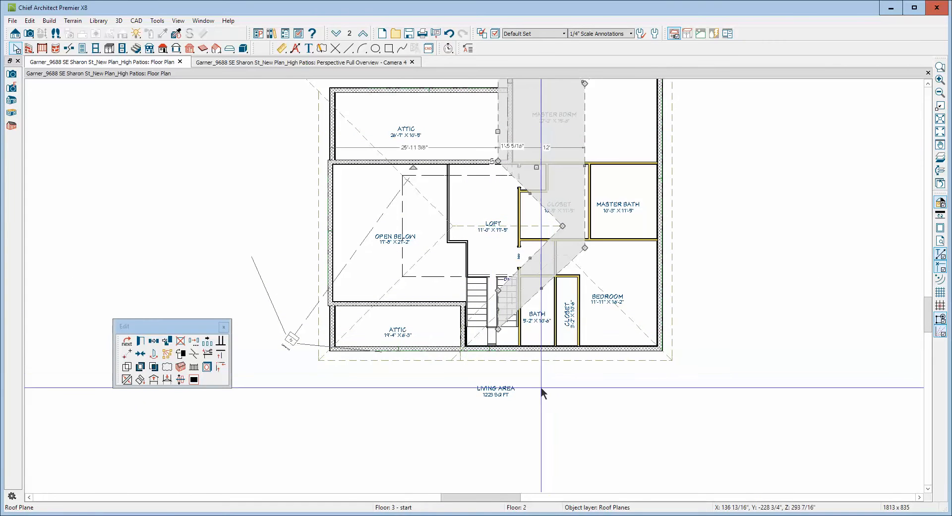
key(Escape)
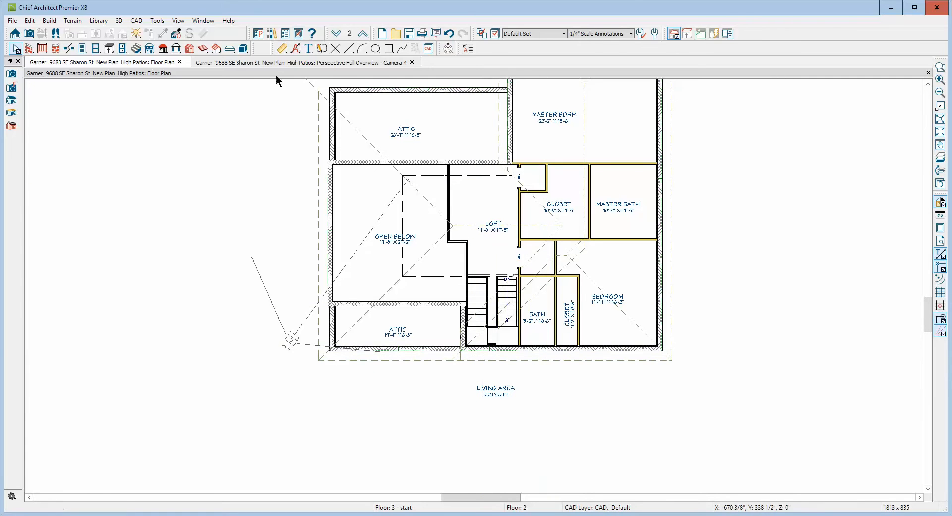
Switch to the 3D overview and examine the reshaped roof plane and the area where it meets the bedroom roof.
key(ctrl+Tab)
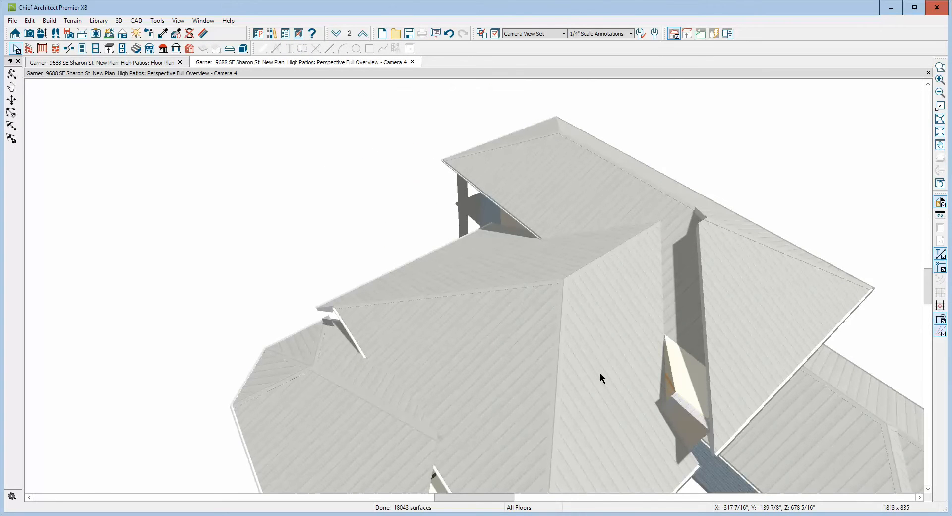
scroll(602, 256, down, 1)
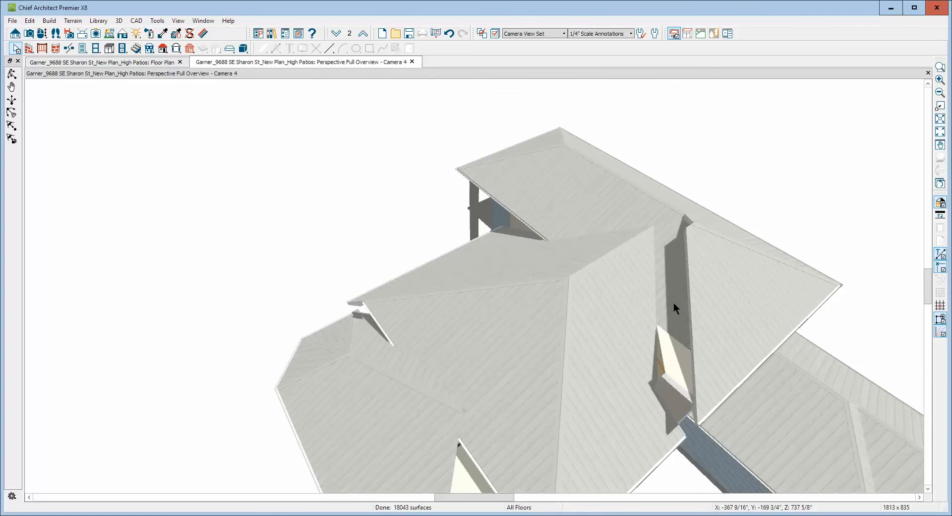
scroll(662, 260, down, 1)
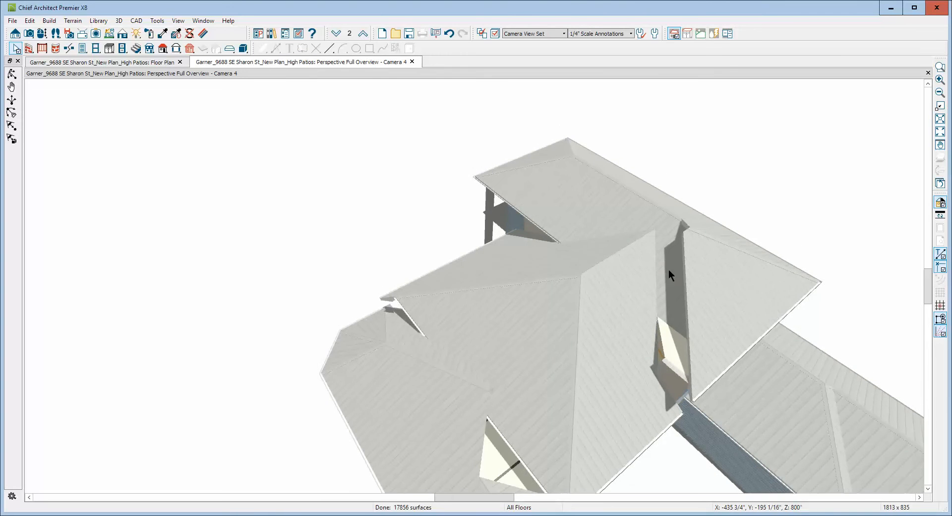
scroll(678, 272, up, 1)
click(673, 269)
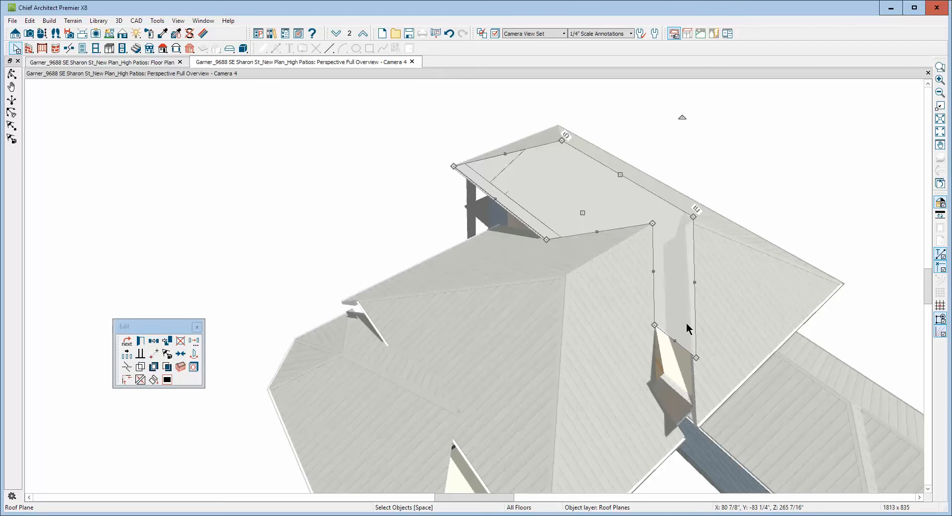
scroll(680, 261, down, 4)
scroll(680, 349, up, 1)
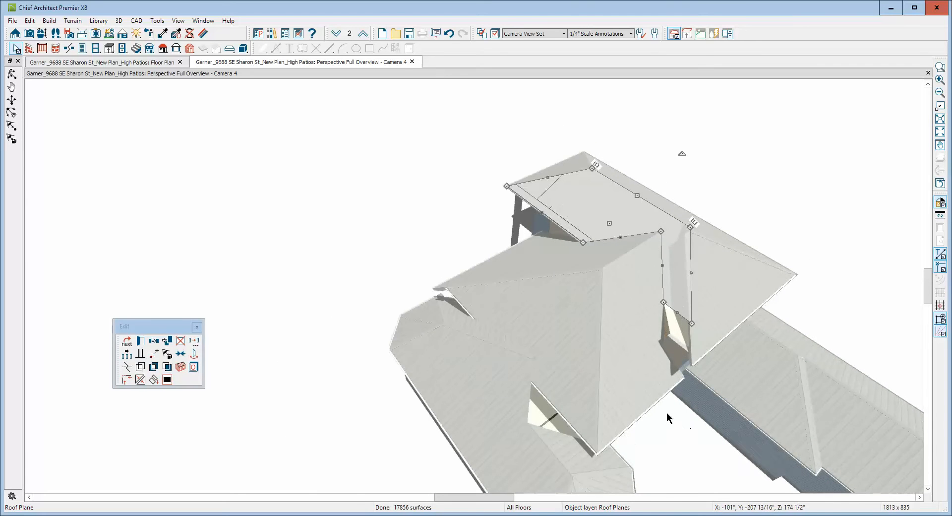
scroll(667, 412, up, 5)
scroll(671, 344, down, 2)
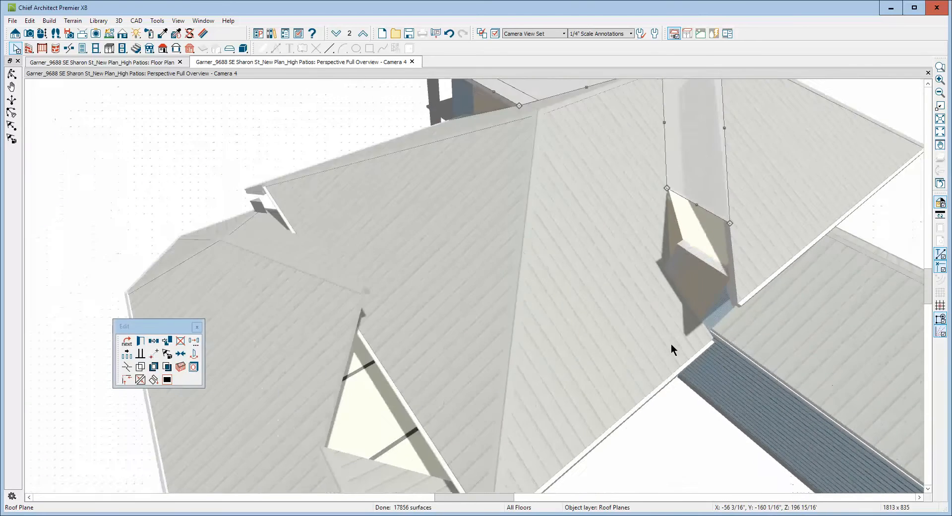
scroll(671, 343, down, 1)
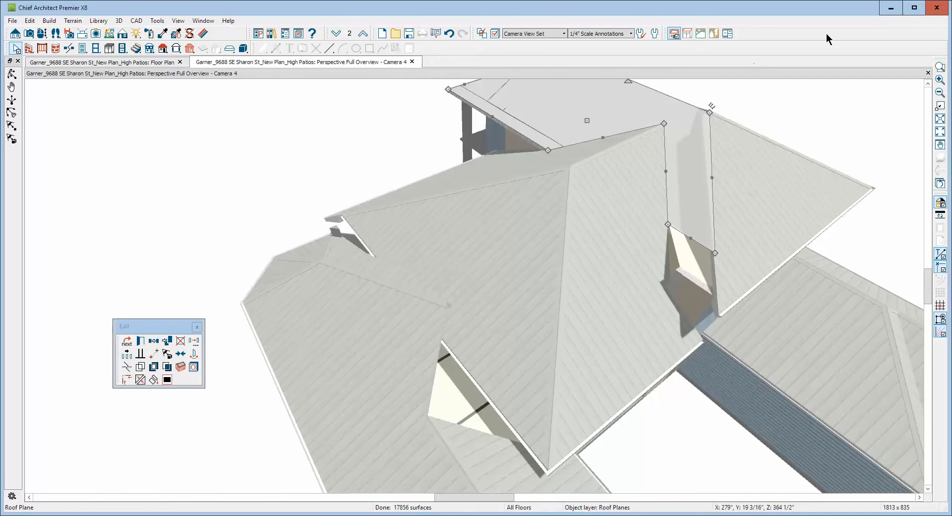
click(884, 107)
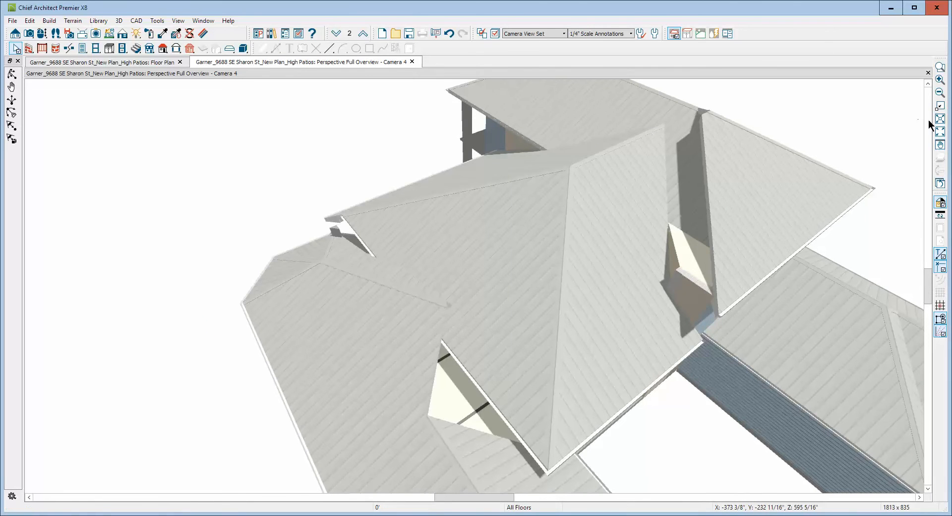
Examine the whole roof from several sides in the 3D overview for remaining gaps.
click(939, 94)
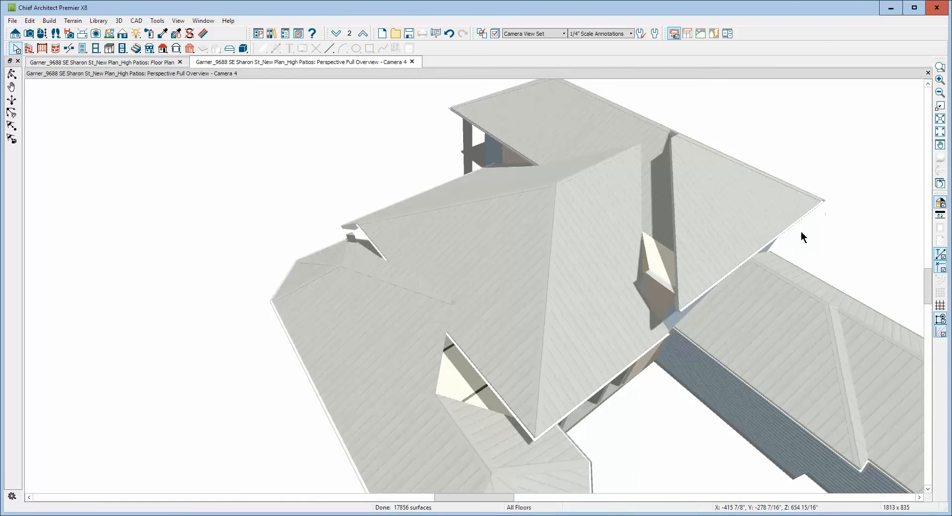
click(939, 94)
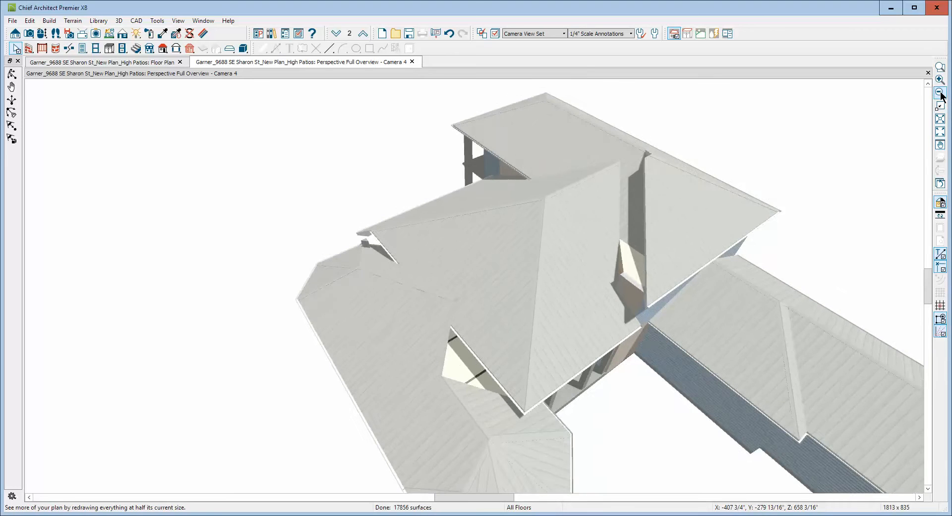
click(939, 94)
click(938, 94)
click(936, 94)
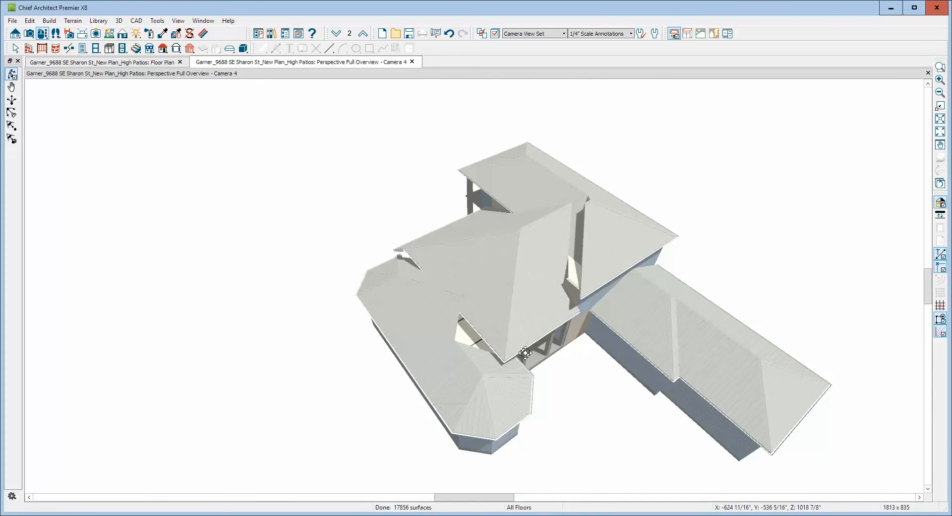
drag(525, 352, 450, 352)
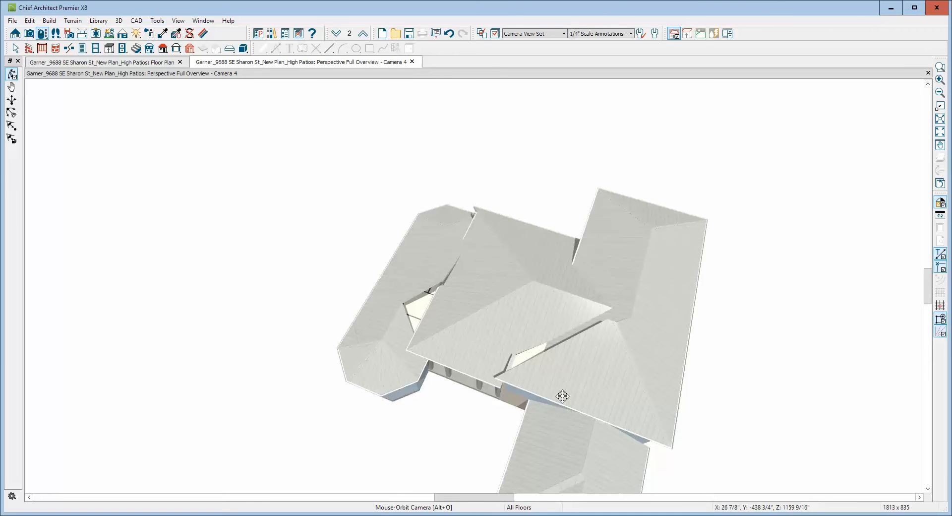
drag(455, 347, 686, 366)
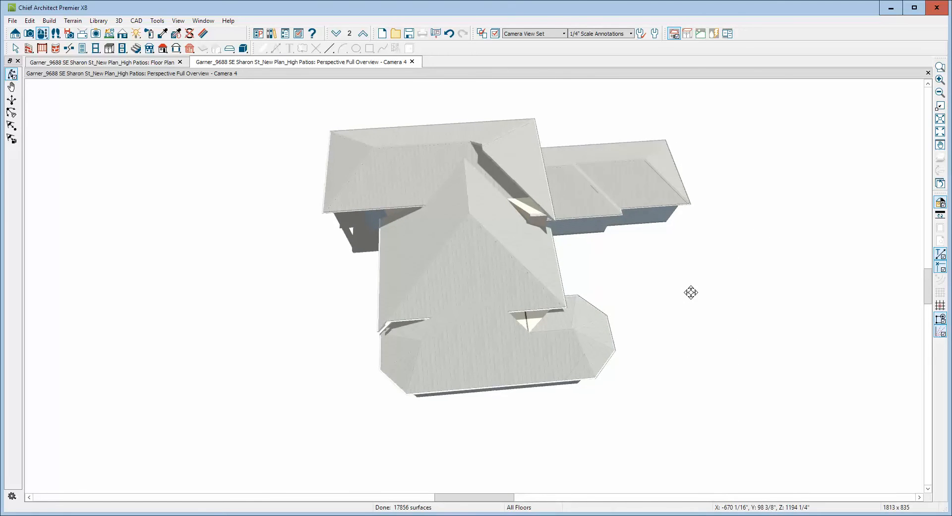
Return to the floor plan and compare the height and pitch settings of the bedroom's side and front roof planes.
key(ctrl+Tab)
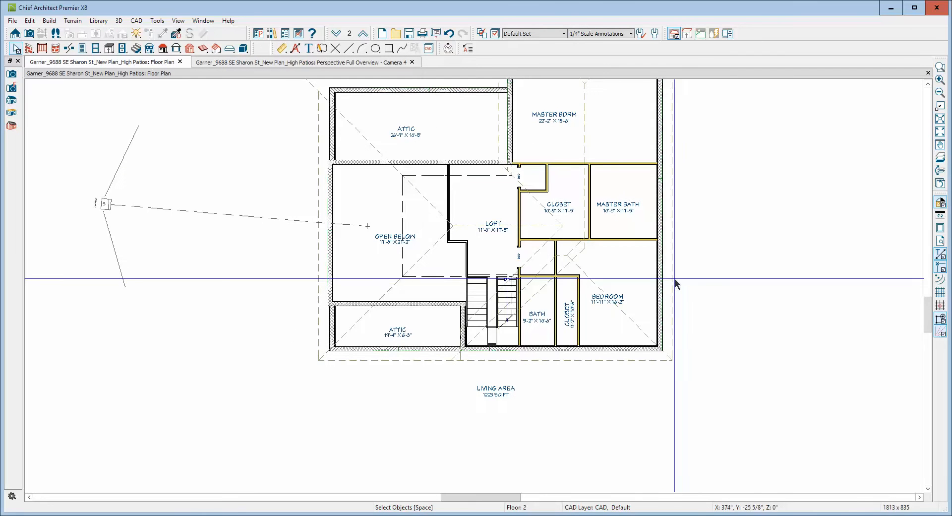
scroll(733, 189, down, 2)
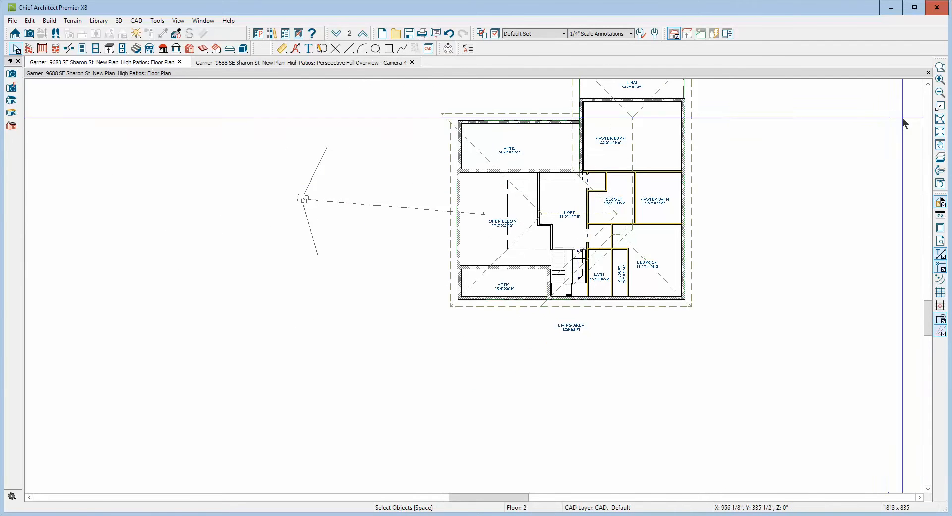
click(941, 125)
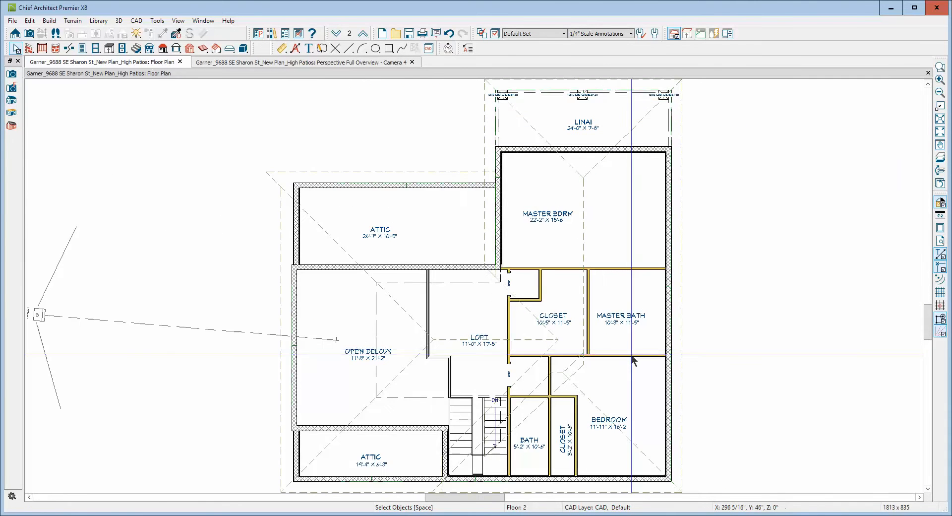
scroll(664, 267, down, 2)
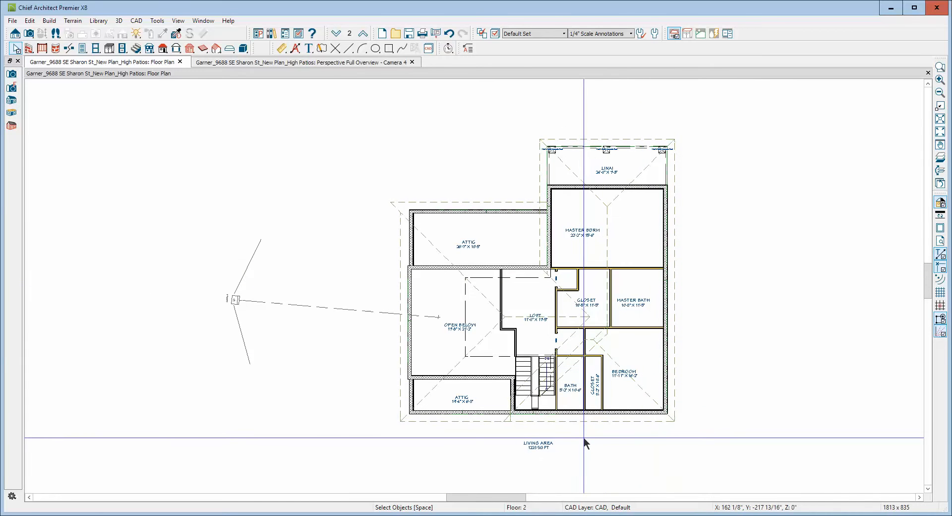
click(605, 422)
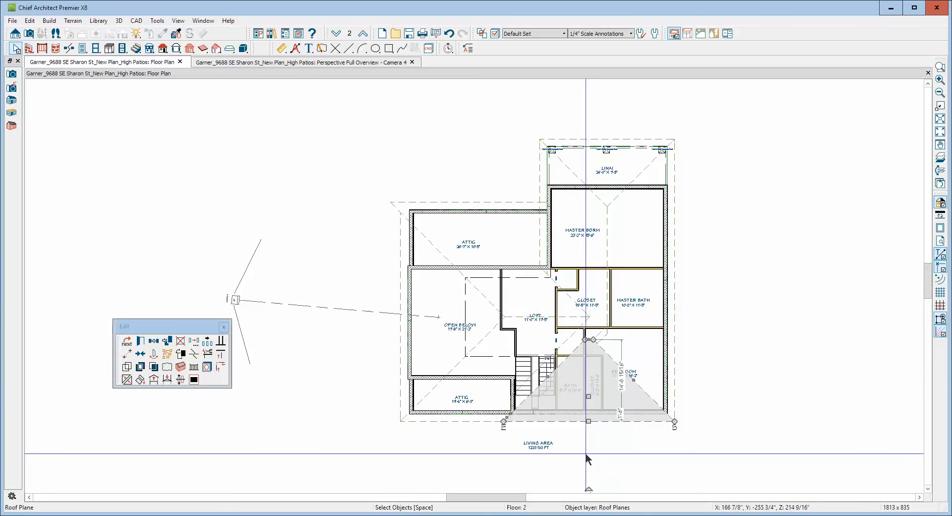
scroll(586, 412, up, 3)
scroll(586, 411, up, 1)
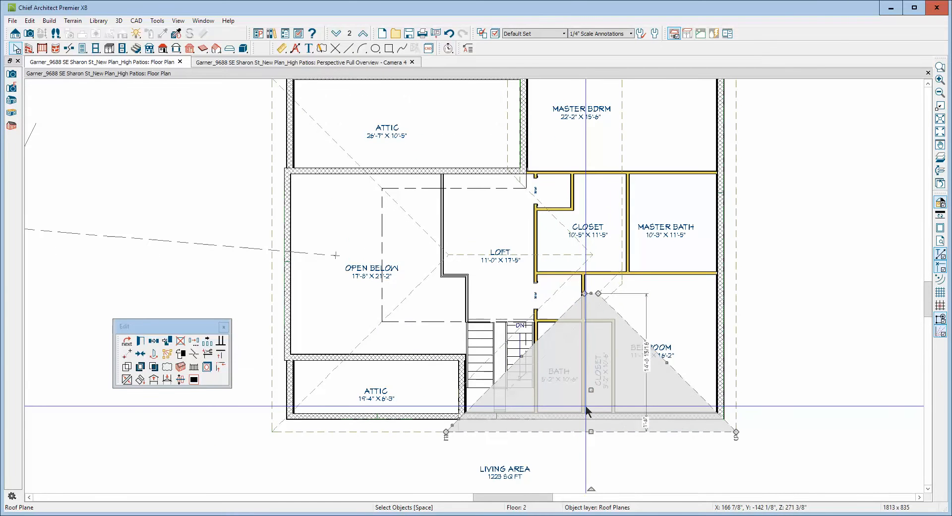
double_click(728, 338)
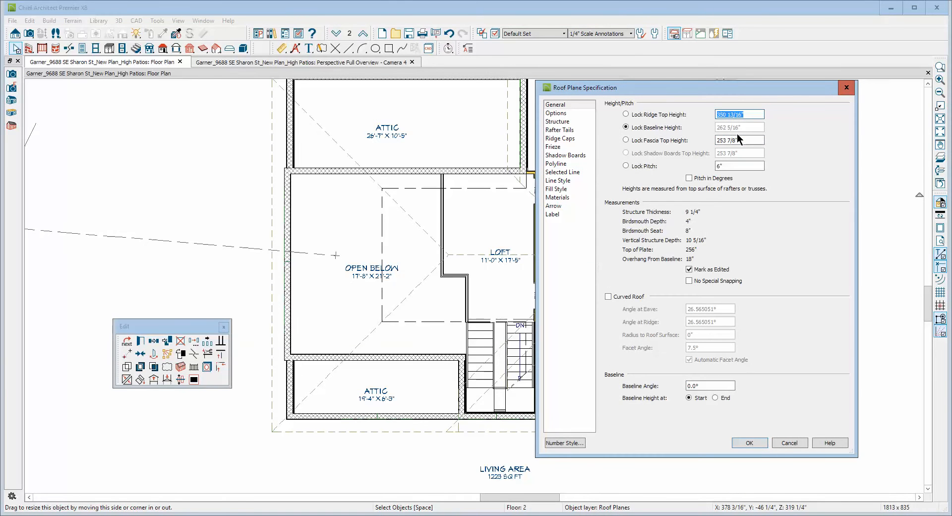
click(789, 442)
double_click(704, 433)
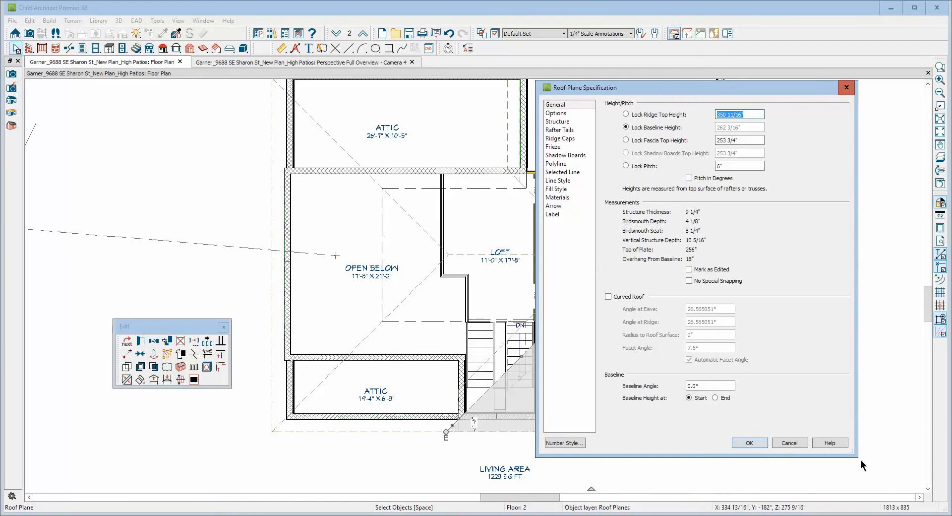
click(789, 442)
Move the front bedroom roof plane's slanted edge inward over the bath and closet, away from the attic-side master bedroom plane.
click(635, 422)
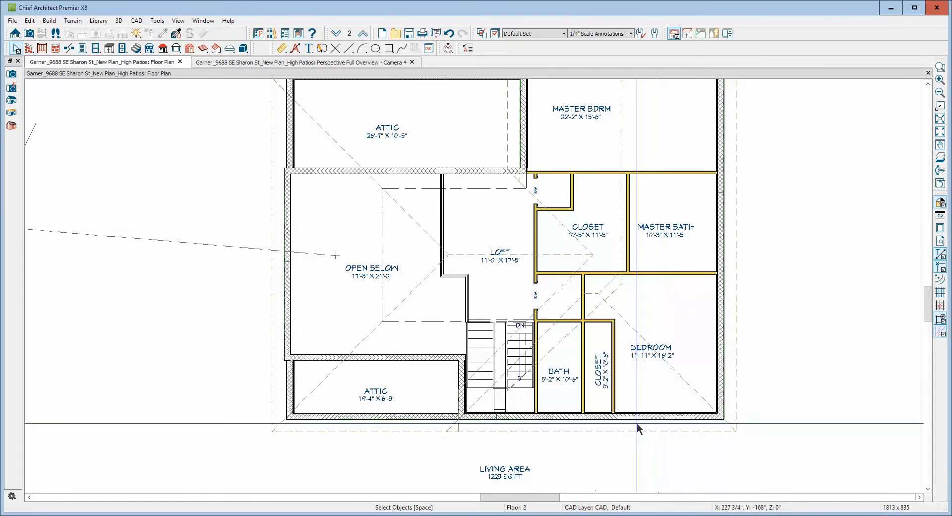
click(549, 328)
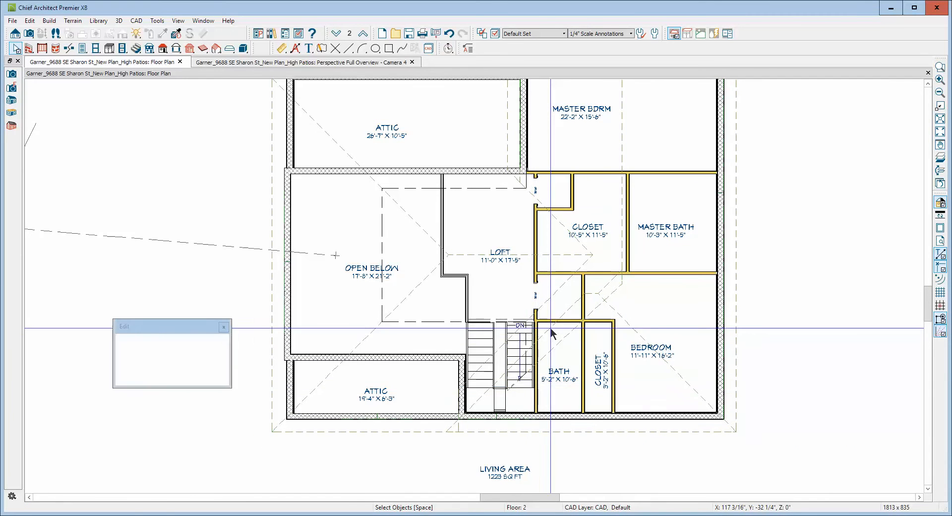
drag(549, 327, 601, 294)
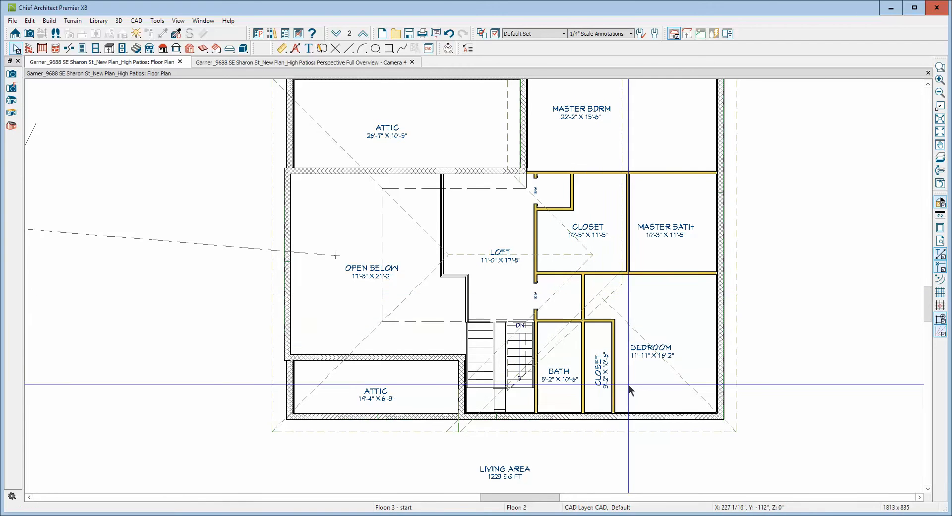
click(592, 300)
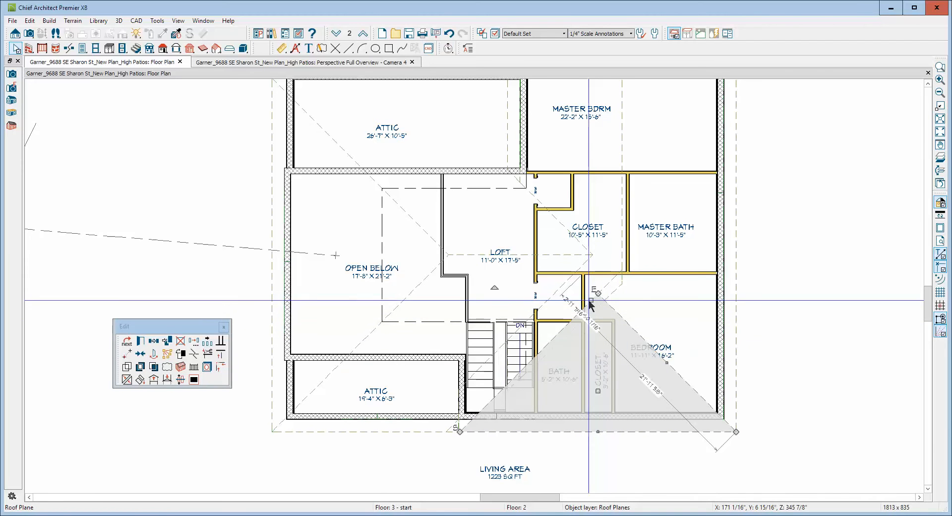
drag(590, 300, 604, 323)
key(Escape)
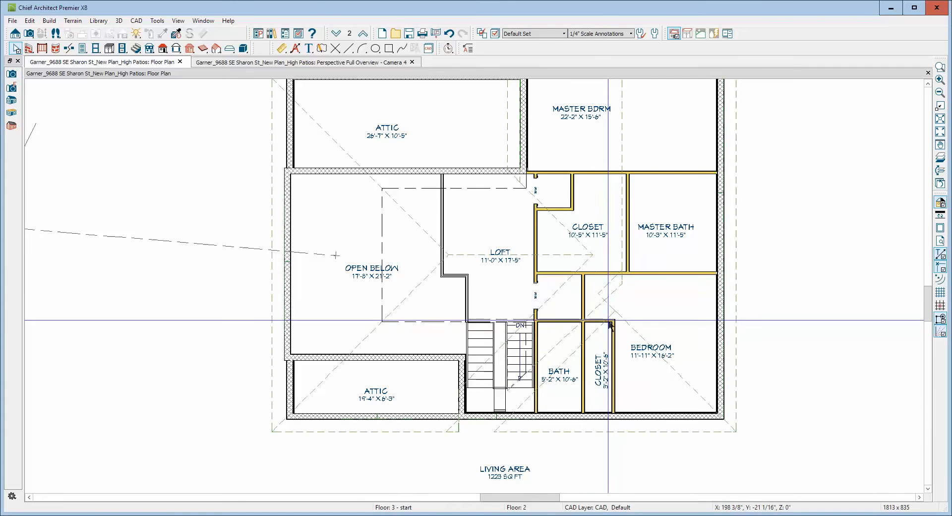
Pull the bedroom side roof plane's protruding inner corner back in line with its ridge edge, removing the notch beside the closet.
click(604, 282)
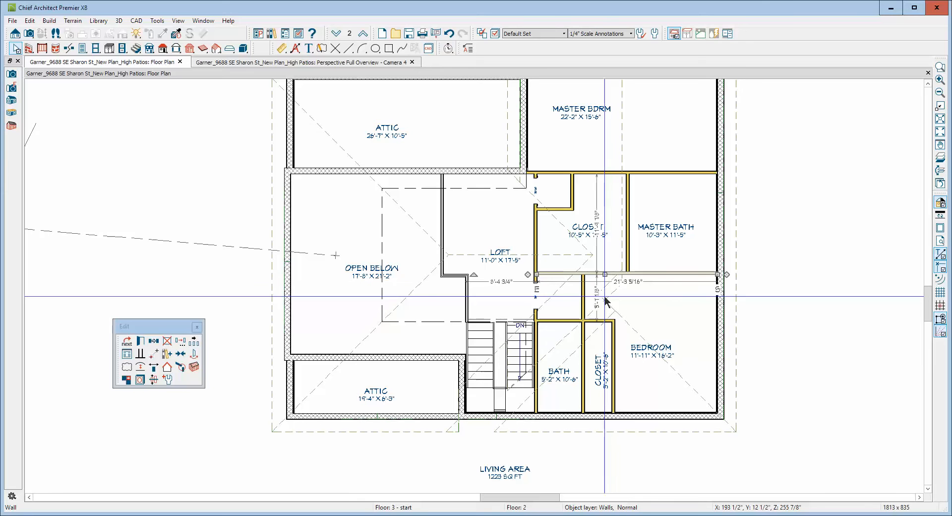
key(Escape)
click(604, 299)
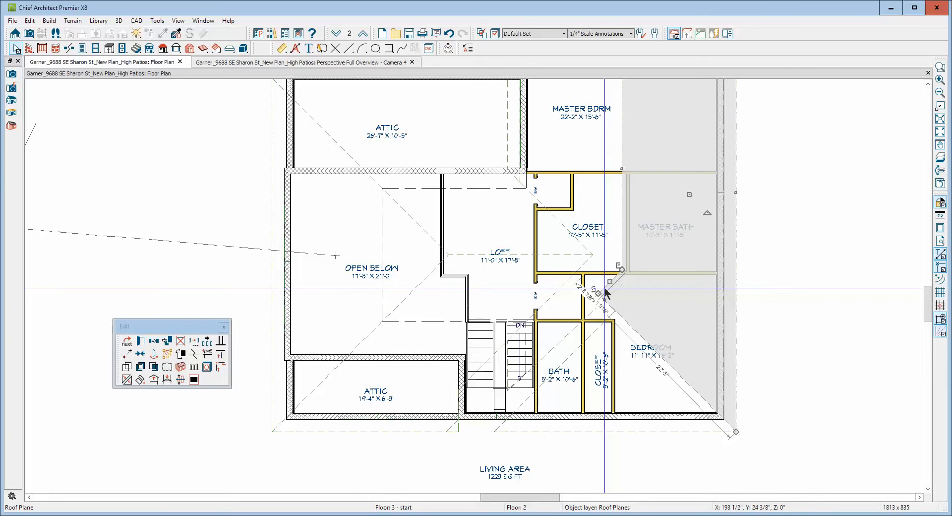
drag(599, 299, 620, 313)
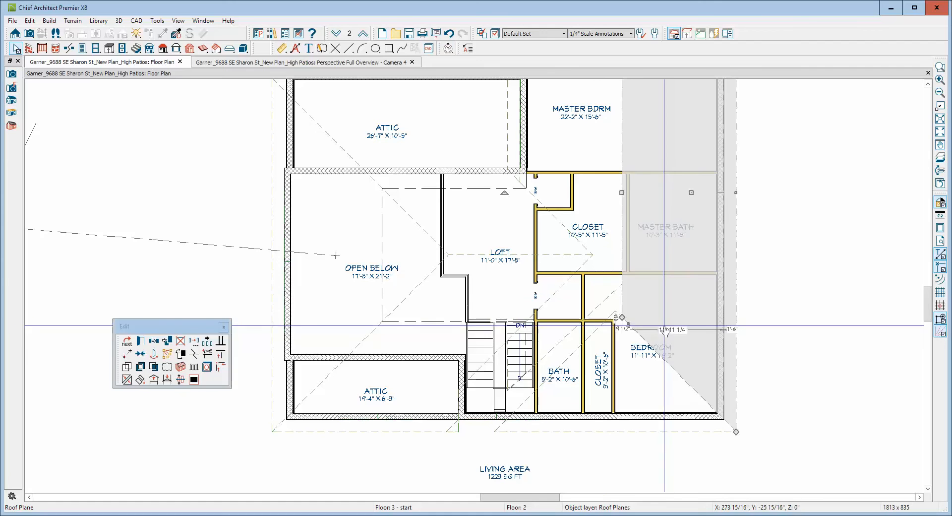
key(Escape)
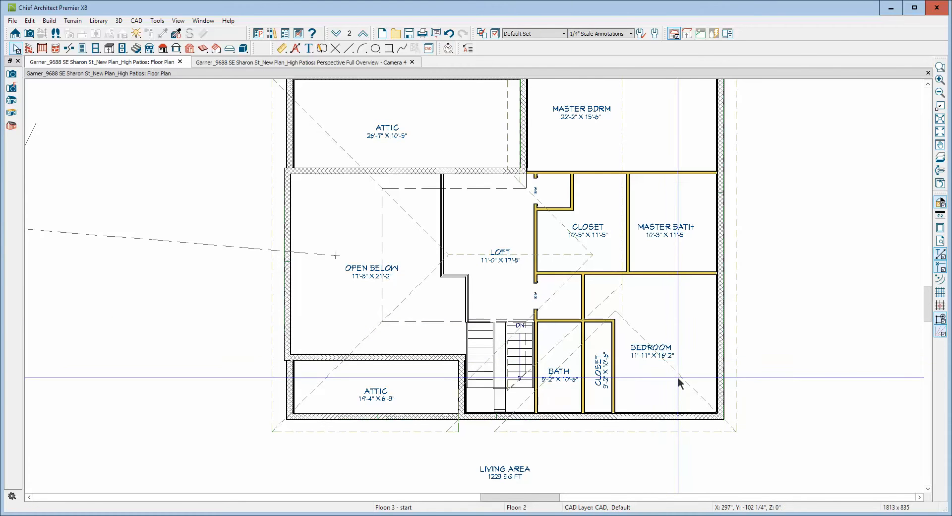
Join the front bedroom roof plane to the side plane along the hip and to the attic-side master bedroom plane along the bath and closet.
right_click(677, 378)
click(699, 316)
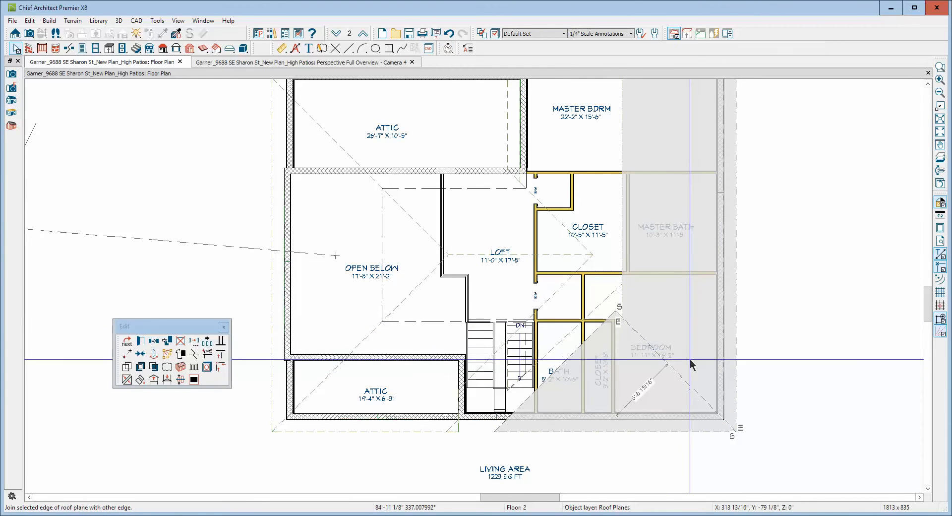
click(692, 382)
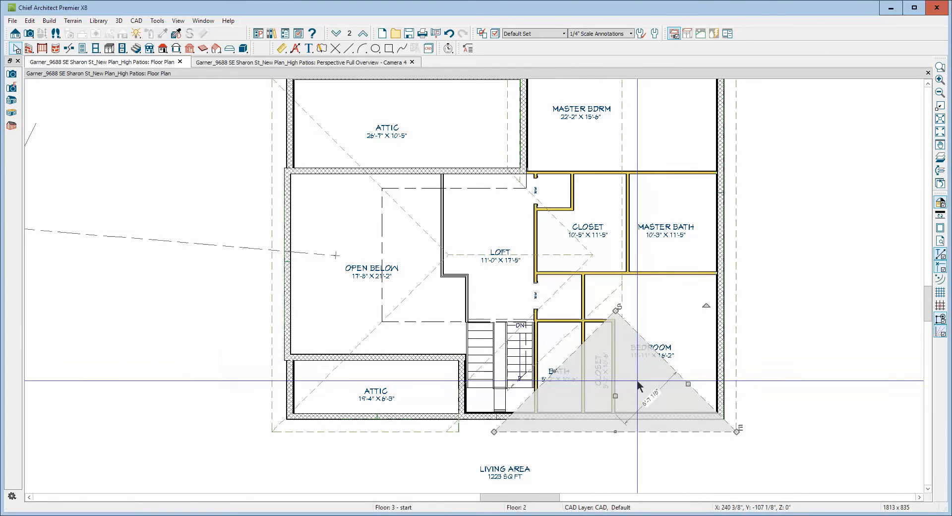
click(559, 352)
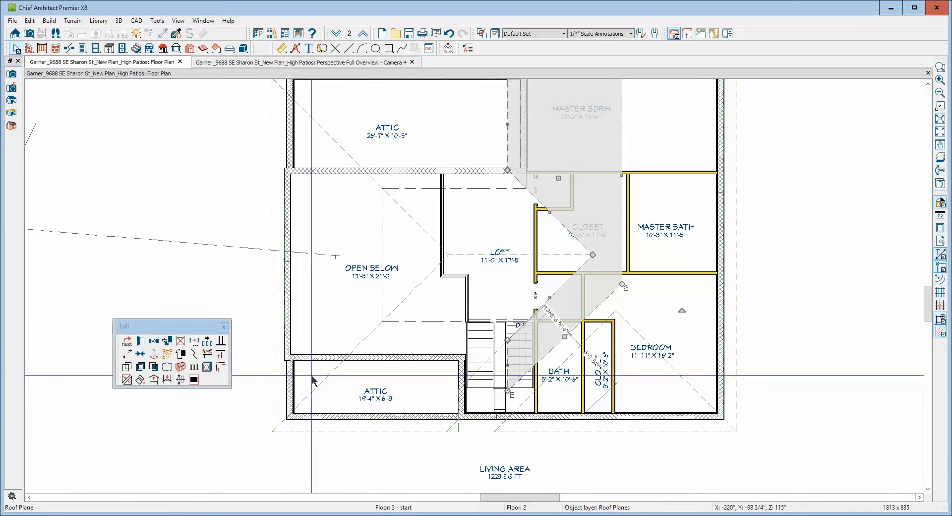
click(127, 379)
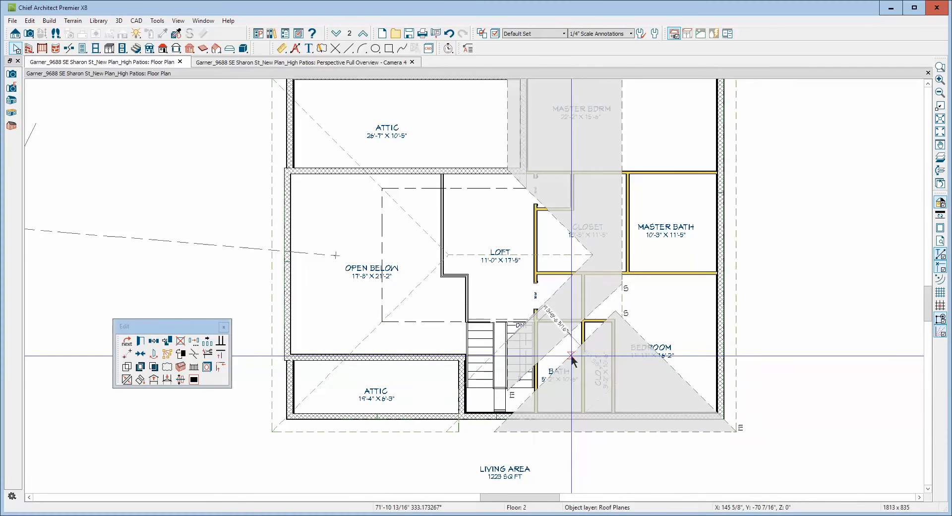
click(509, 432)
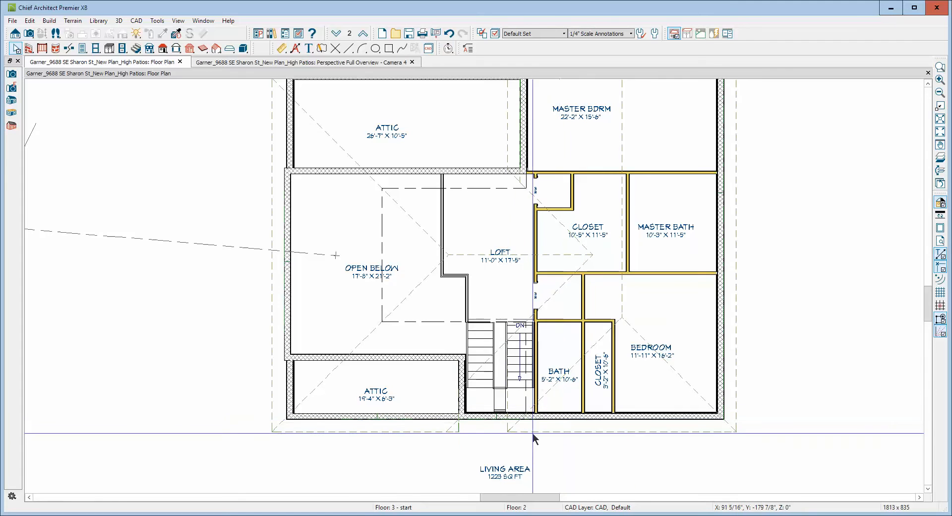
Delete the small leftover roof plane at the eave beside the front attic's stair-side corner.
scroll(526, 435, up, 1)
scroll(525, 435, up, 1)
click(425, 423)
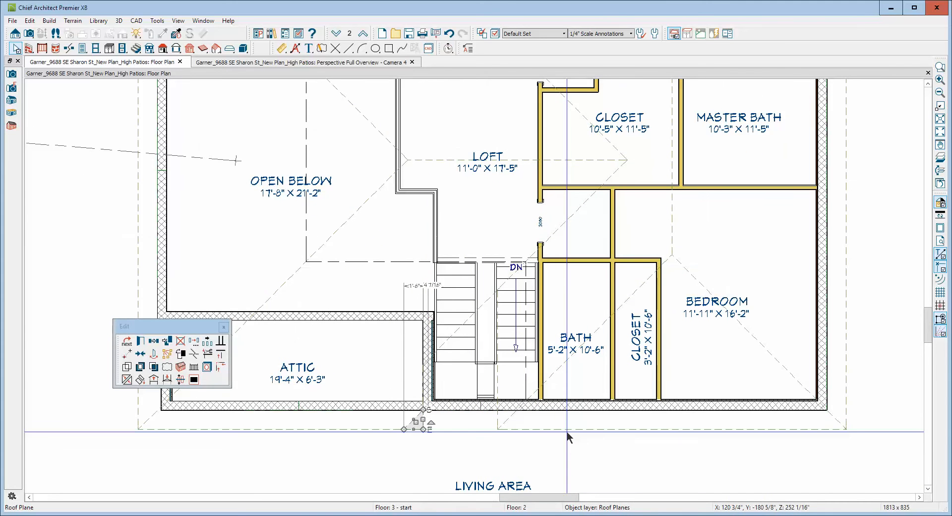
key(Delete)
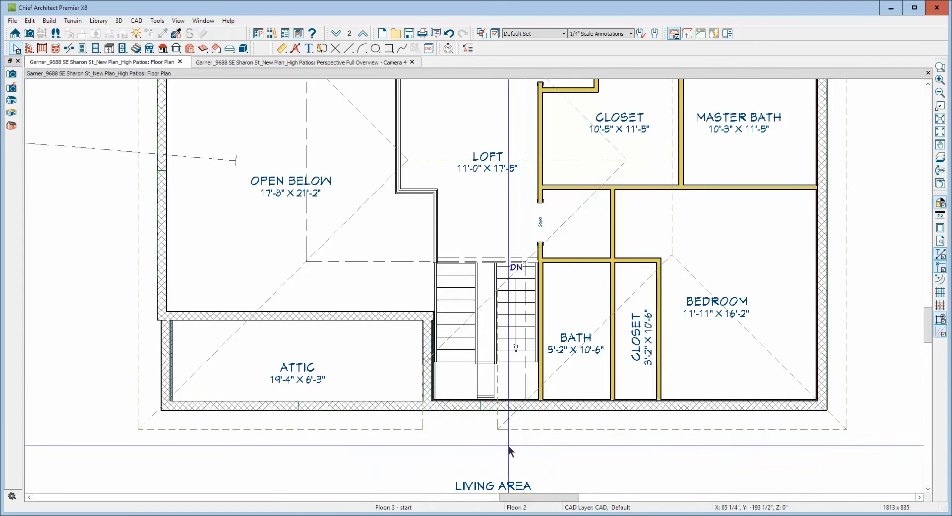
Extend the front attic roof plane's eave-end edge about 8'-8 1/4" across the stairs to the bath wall.
click(425, 420)
drag(428, 415, 536, 429)
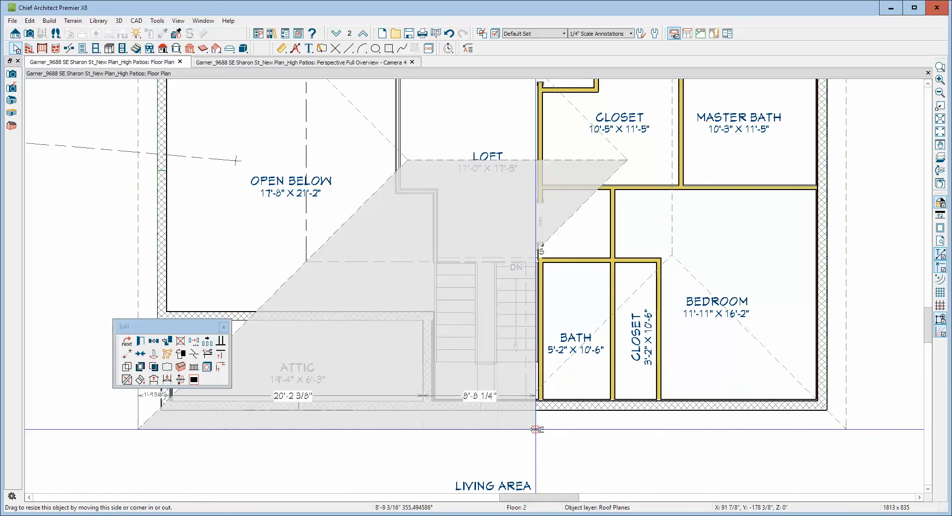
click(864, 370)
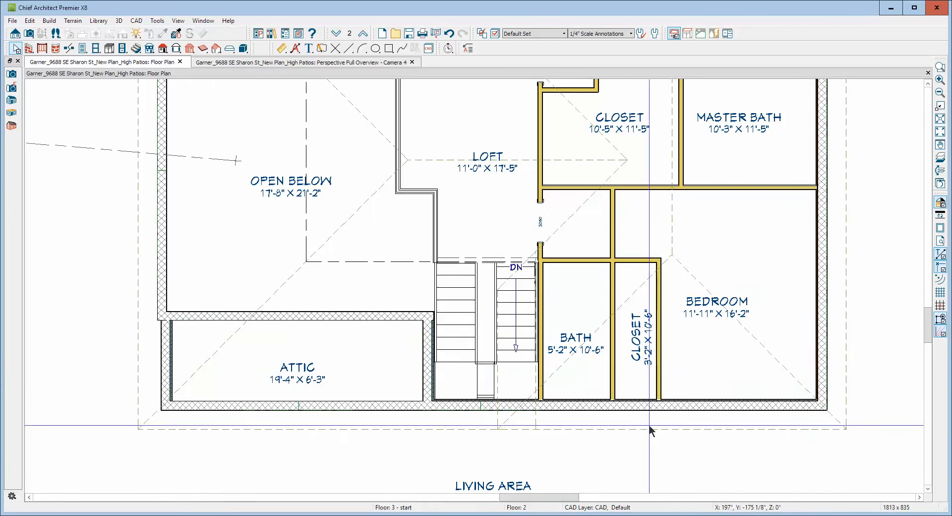
Check the joined and extended roof planes in the 3D overview, and return to the floor plan.
scroll(541, 347, down, 3)
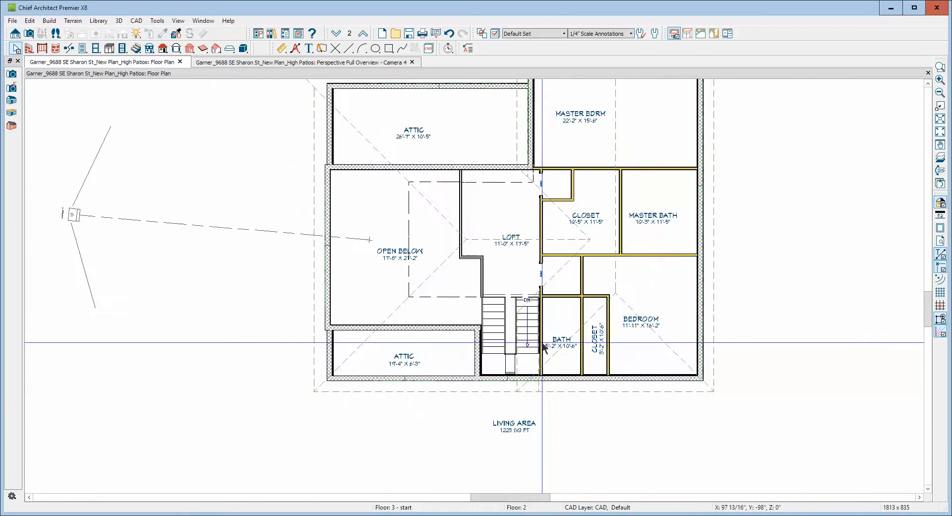
scroll(543, 345, down, 2)
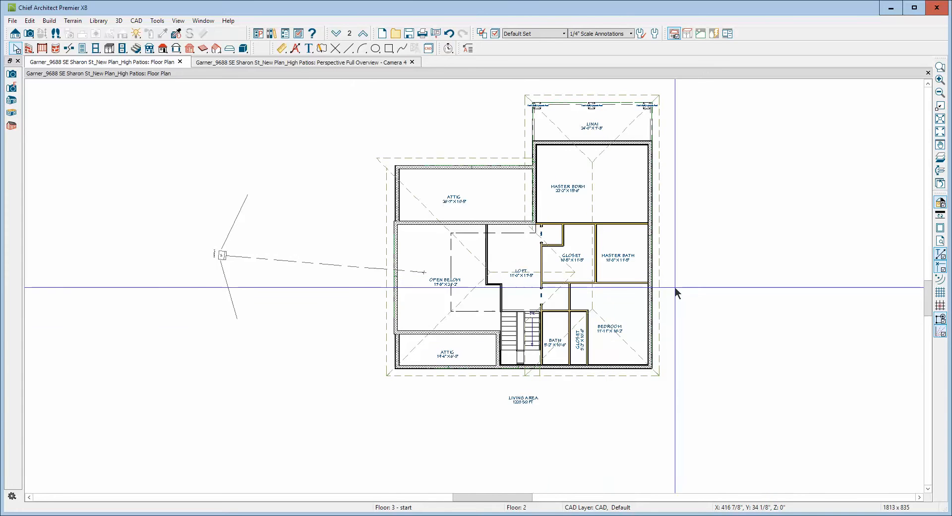
key(ctrl+Tab)
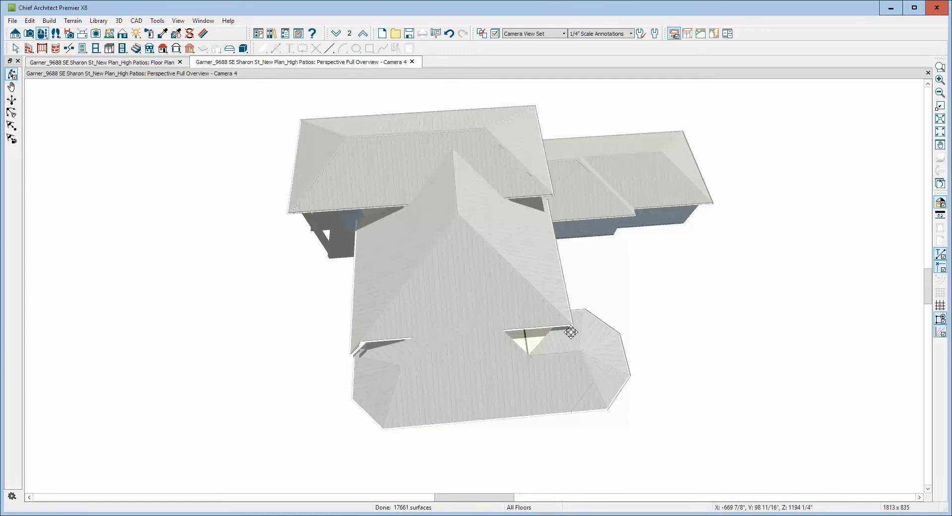
key(ctrl+Tab)
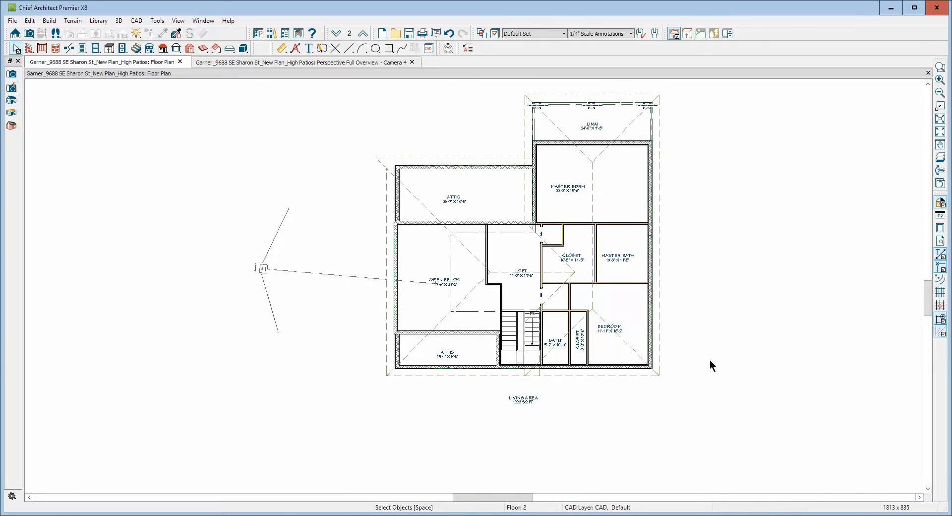
Compare the baseline height and pitch settings of the rear attic roof plane with those of the hip plane over the open-below area.
scroll(427, 147, up, 2)
scroll(430, 152, down, 3)
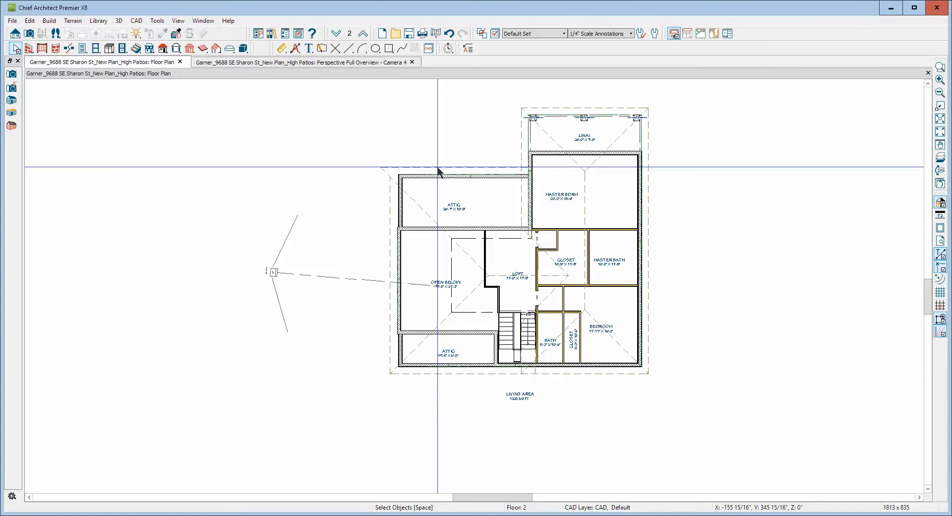
double_click(438, 171)
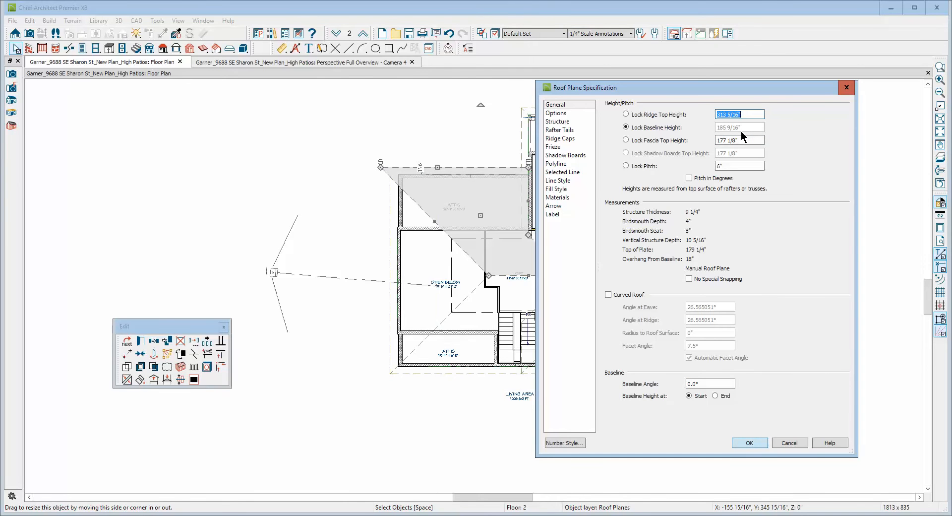
click(788, 442)
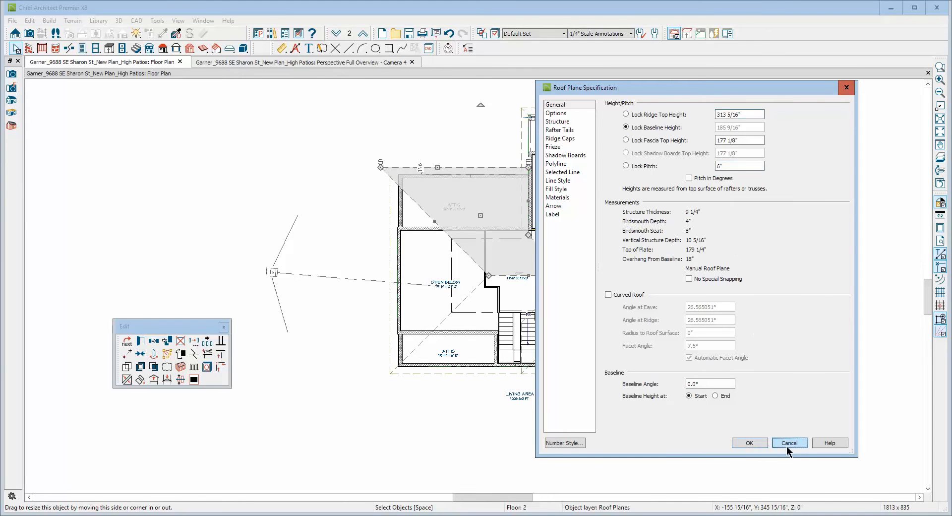
double_click(430, 233)
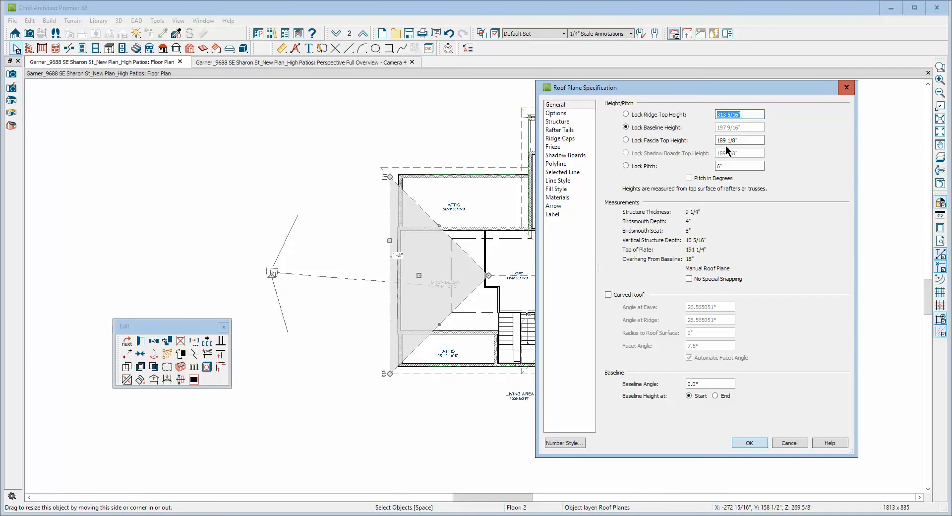
click(789, 442)
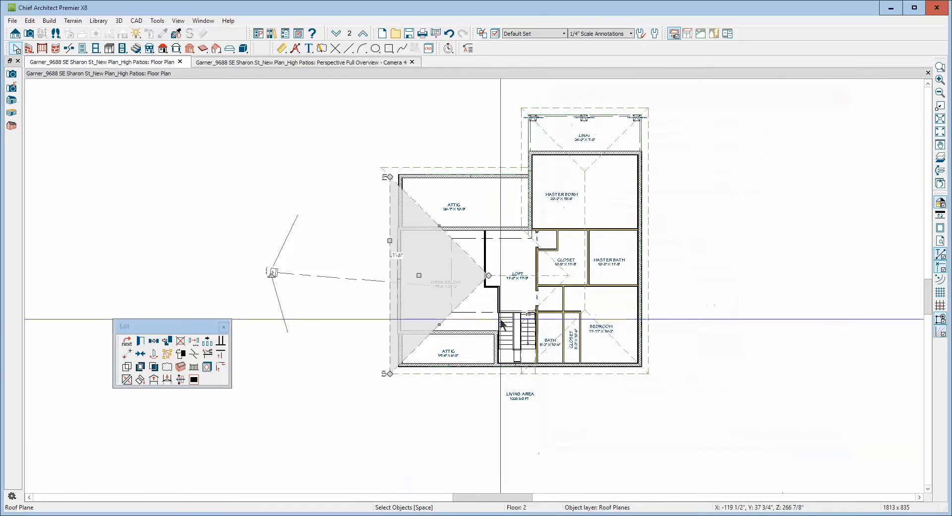
Lock the rear attic roof plane's pitch and set its baseline height to 197 9/16".
click(443, 167)
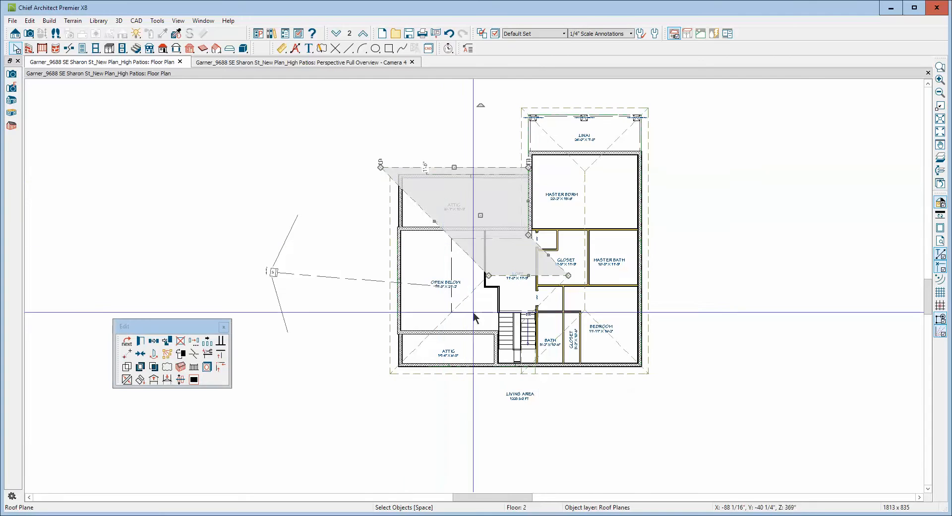
click(140, 341)
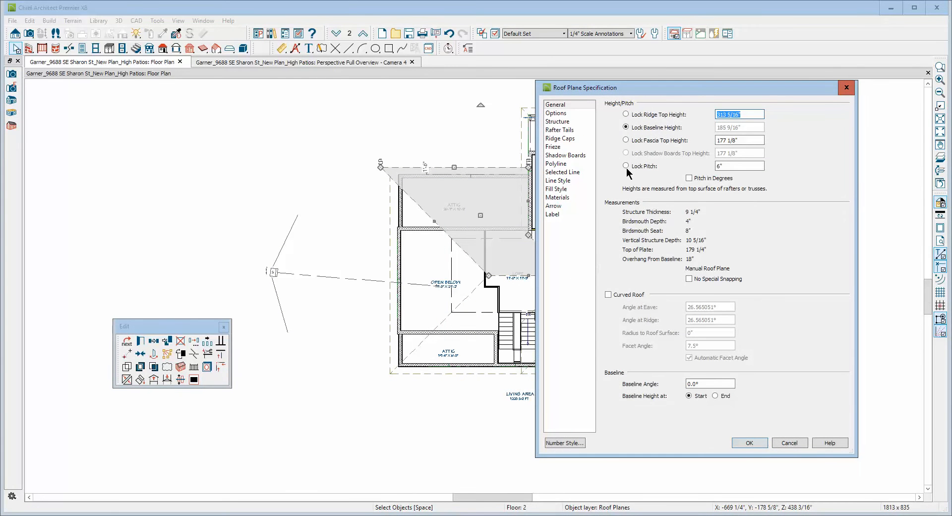
click(626, 165)
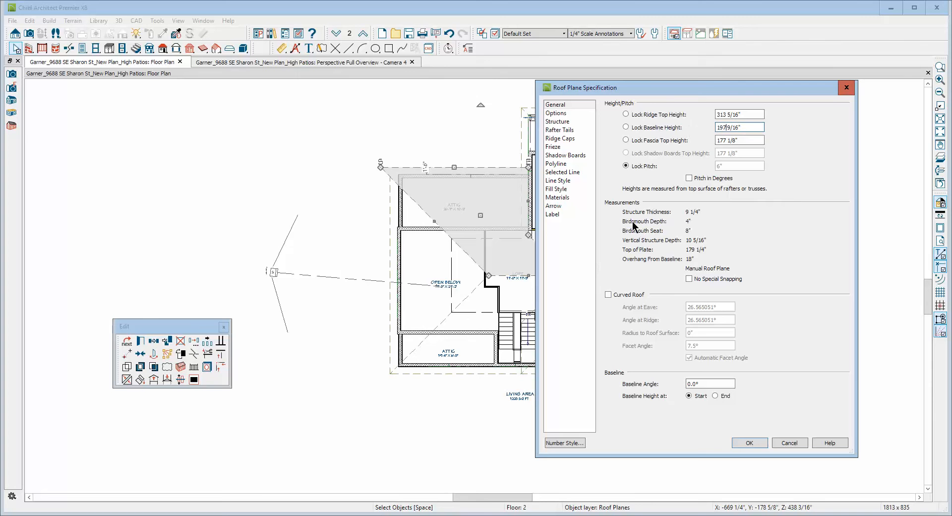
click(749, 441)
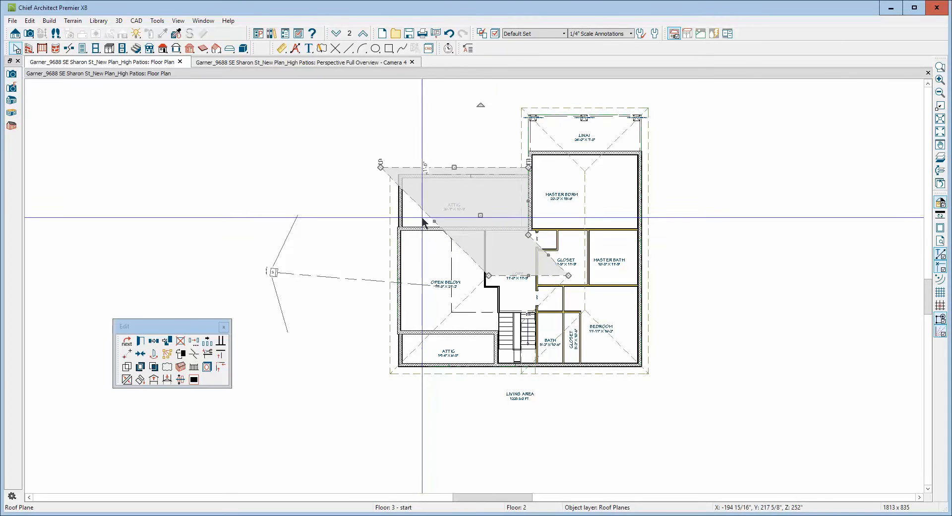
Join the hip roof plane over the open-below area to the rear attic roof plane along their shared hip.
right_click(384, 180)
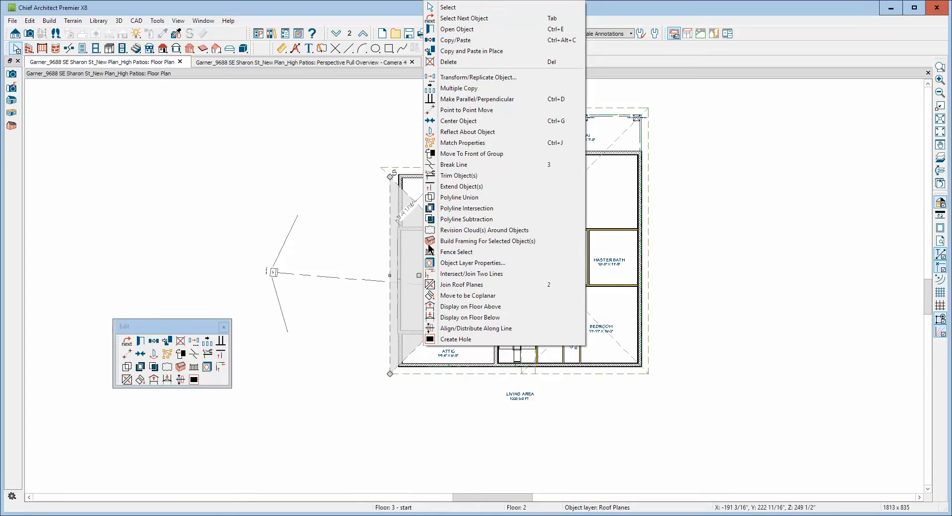
click(430, 284)
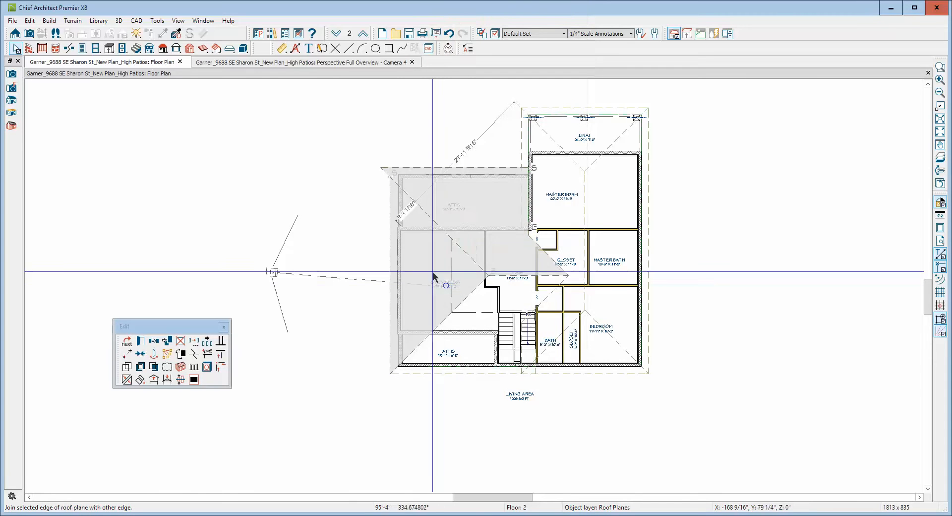
click(436, 221)
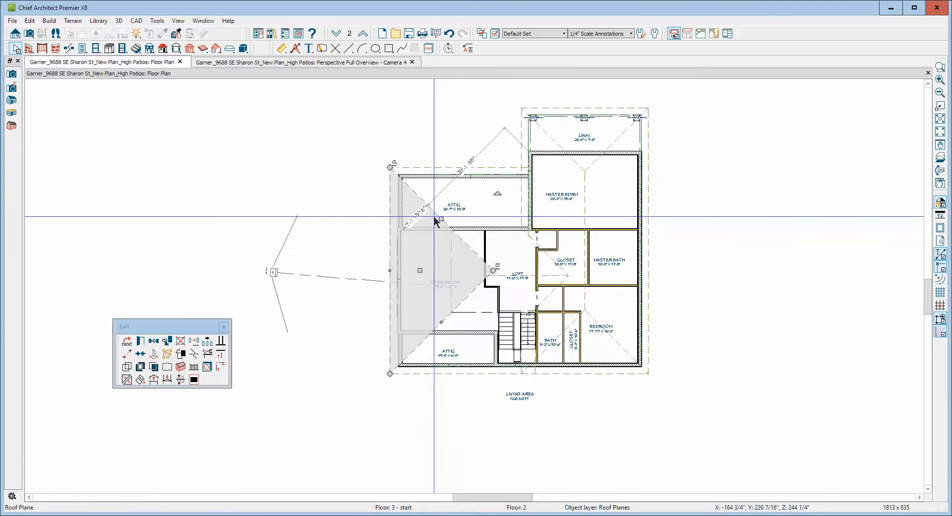
key(Escape)
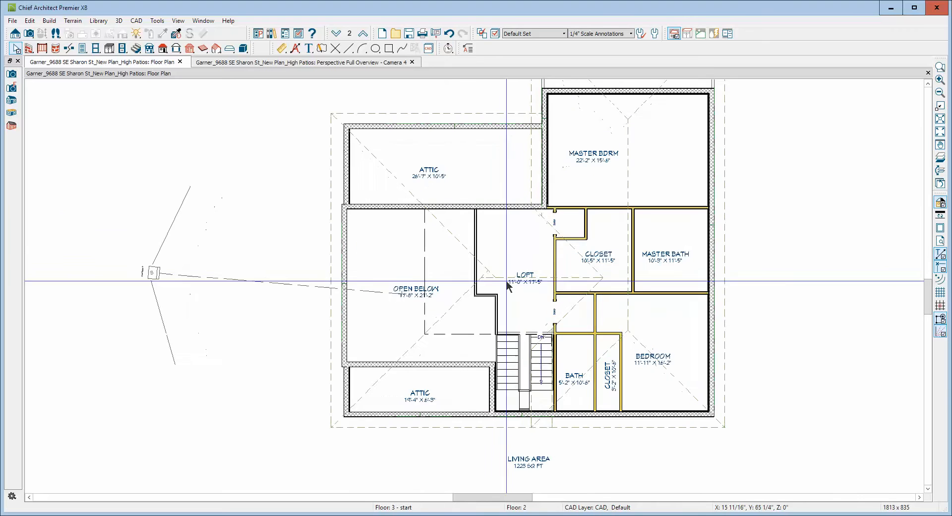
Join the front attic roof plane to the rear attic roof plane along the ridge over the loft.
scroll(506, 277, up, 2)
right_click(506, 278)
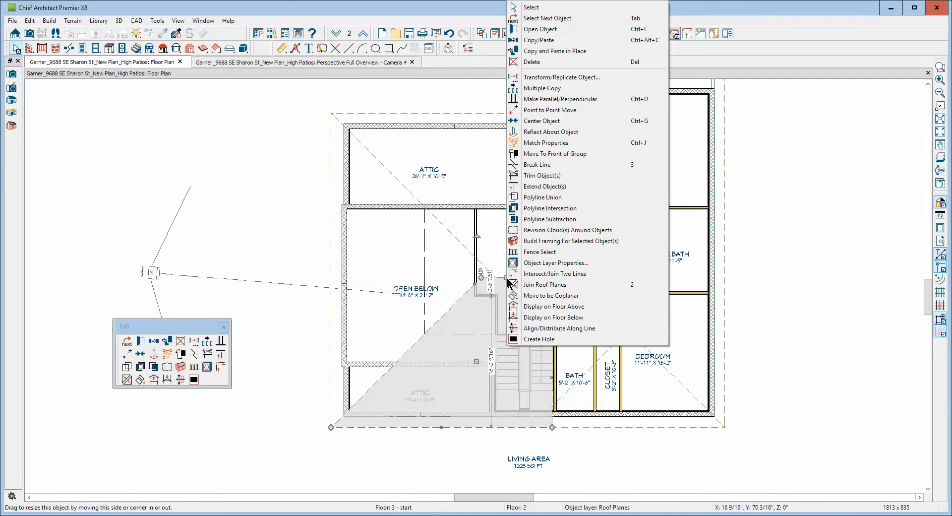
click(508, 282)
click(506, 276)
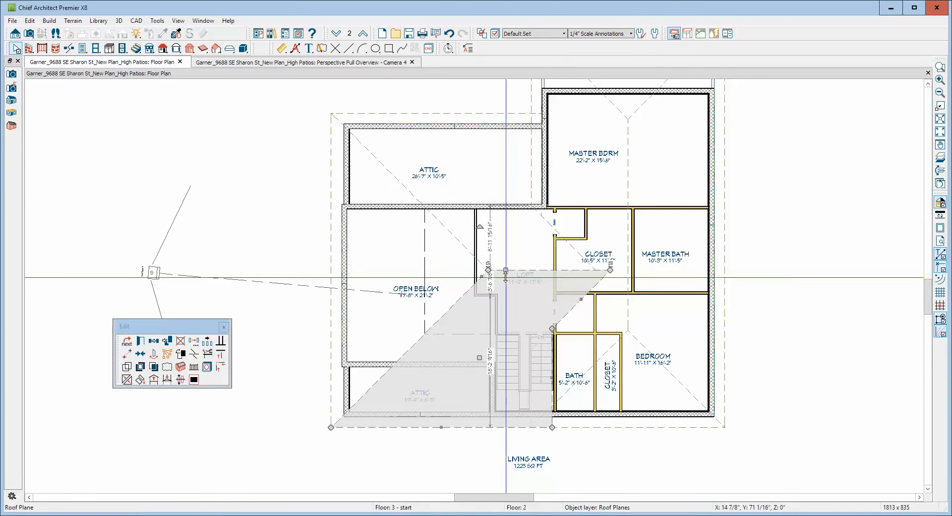
key(Escape)
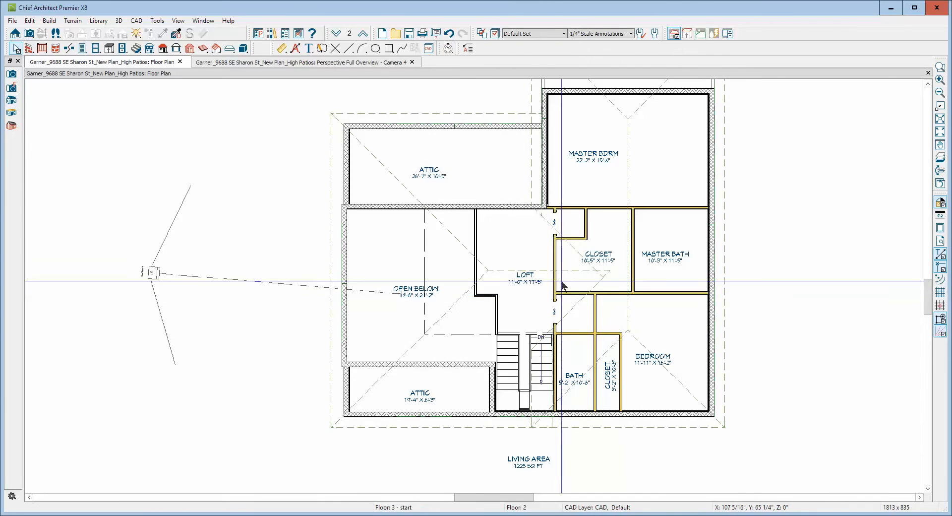
Join the rear attic roof plane to the attic-side master bedroom roof plane along the valley over the closet.
right_click(574, 255)
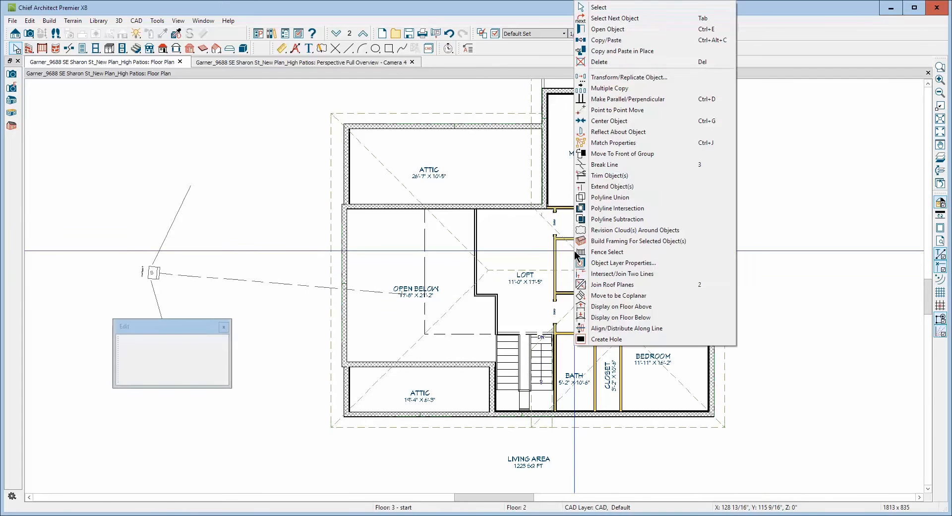
click(600, 284)
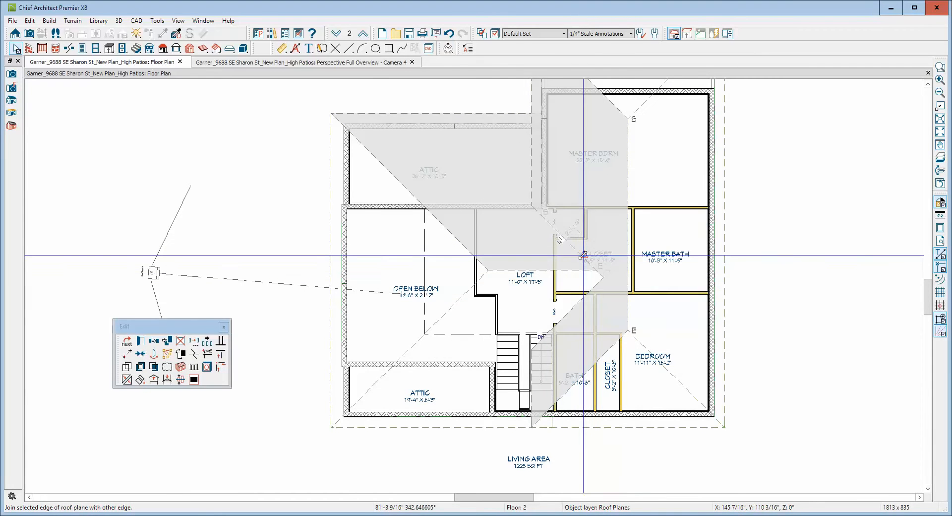
click(584, 257)
key(Escape)
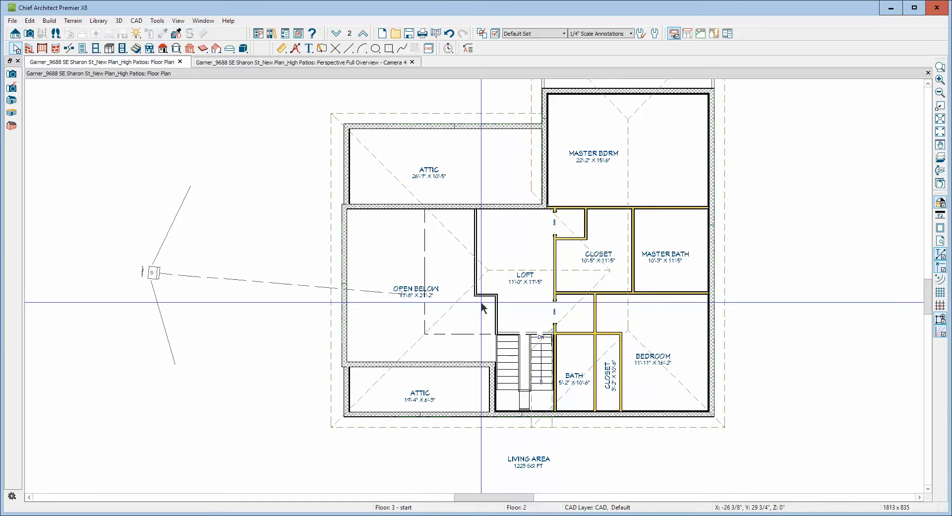
Examine the 3D overview from several angles, comparing the lower bedroom wing's main roof plane with the hip roof above it.
key(ctrl+Tab)
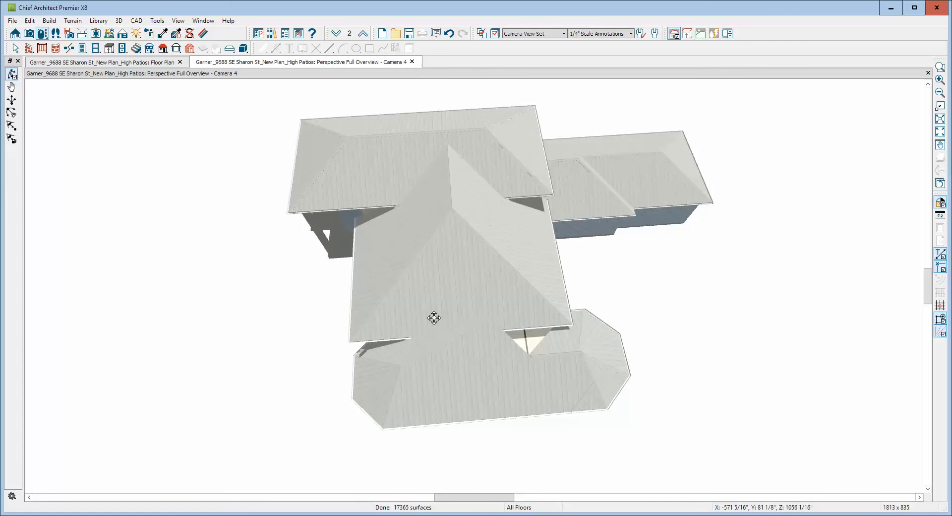
drag(577, 260, 393, 331)
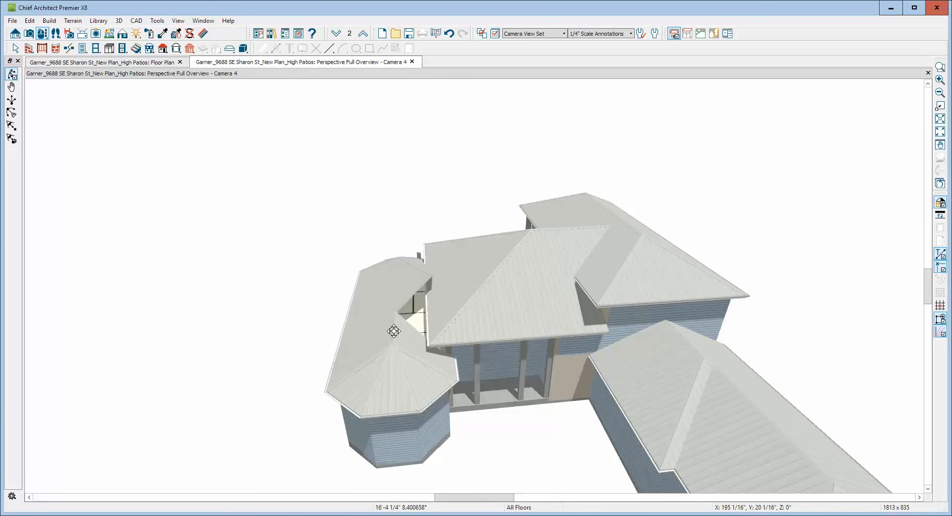
drag(393, 331, 391, 297)
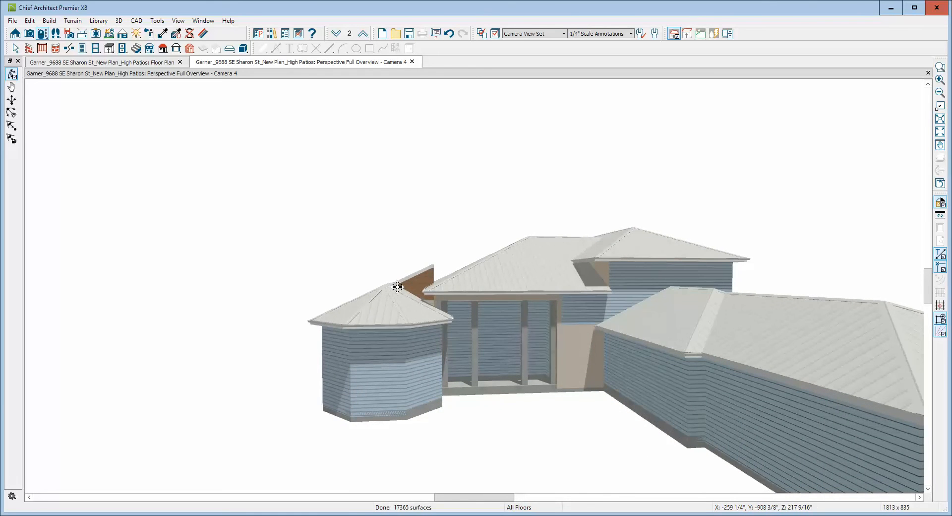
drag(397, 288, 323, 340)
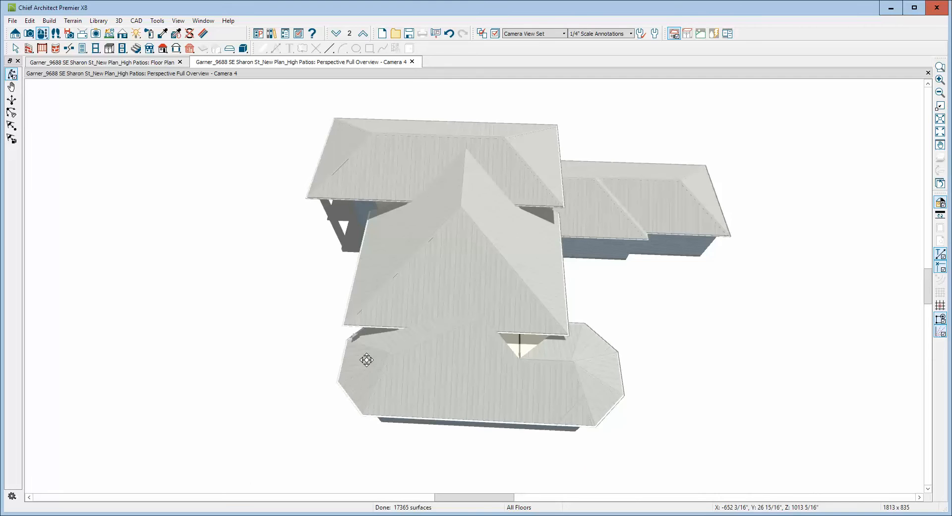
key(space)
click(459, 370)
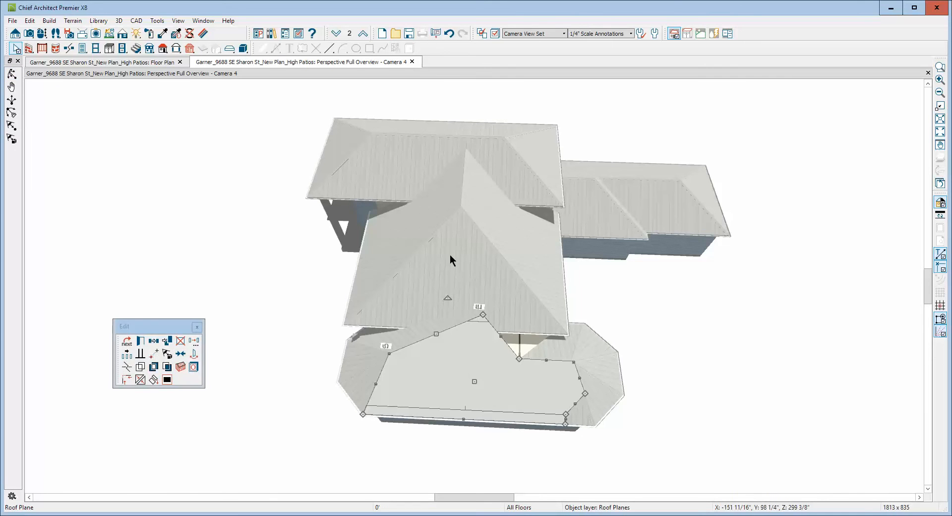
click(460, 269)
click(697, 343)
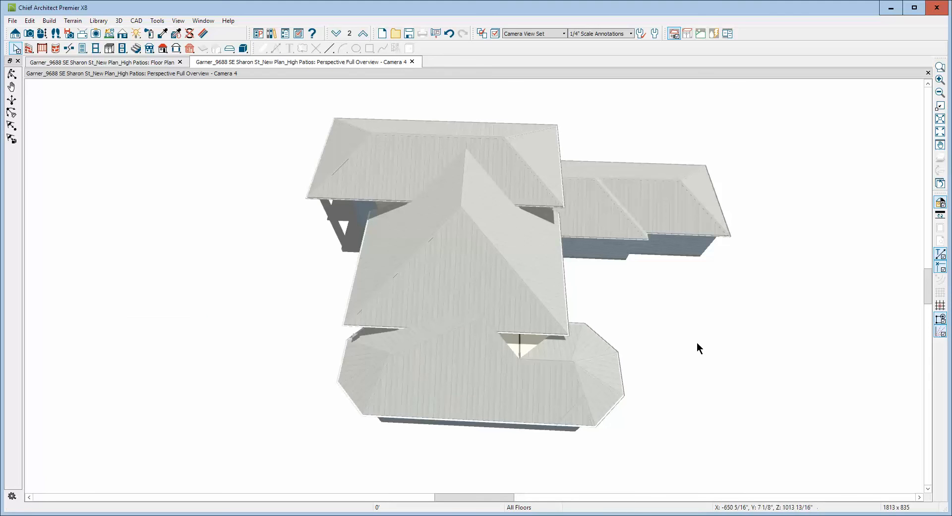
Examine the bedroom wing's individual roof planes around the two openings beside the hip roof, and close the 3D overview.
click(400, 341)
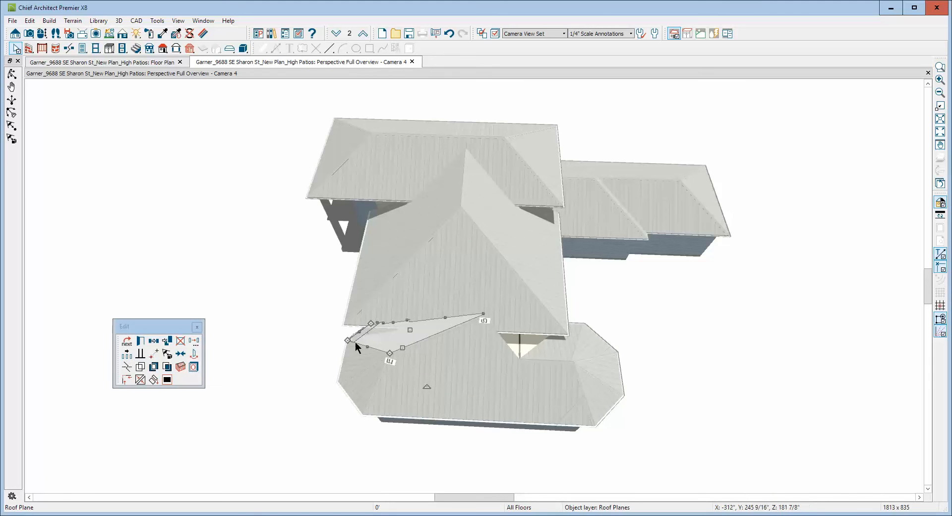
click(557, 350)
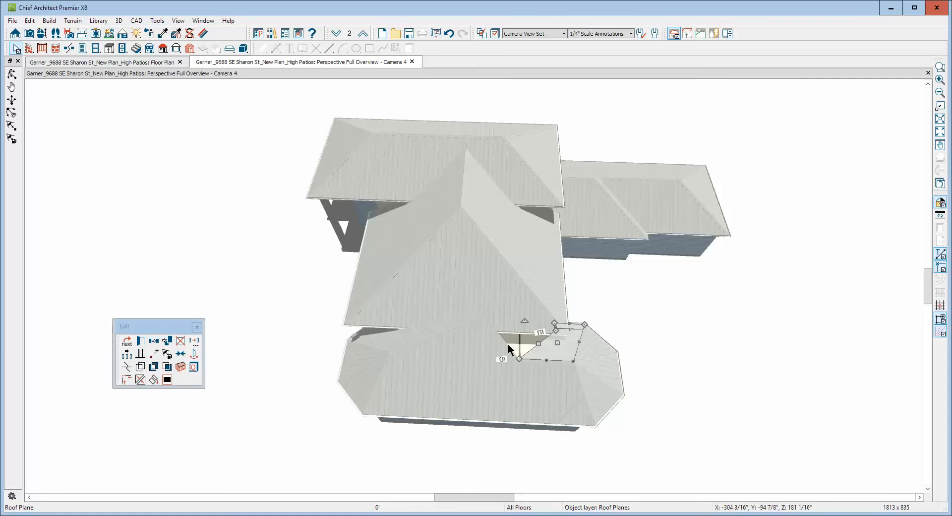
click(380, 344)
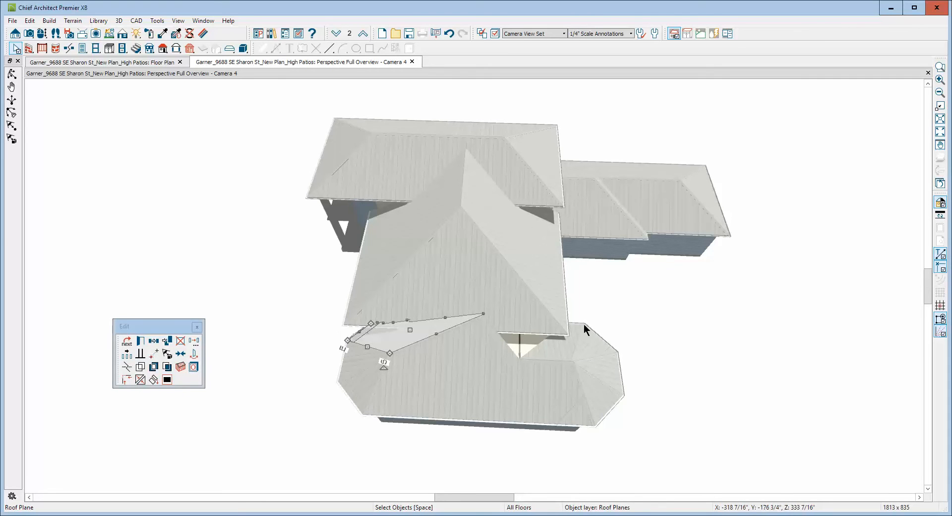
click(605, 345)
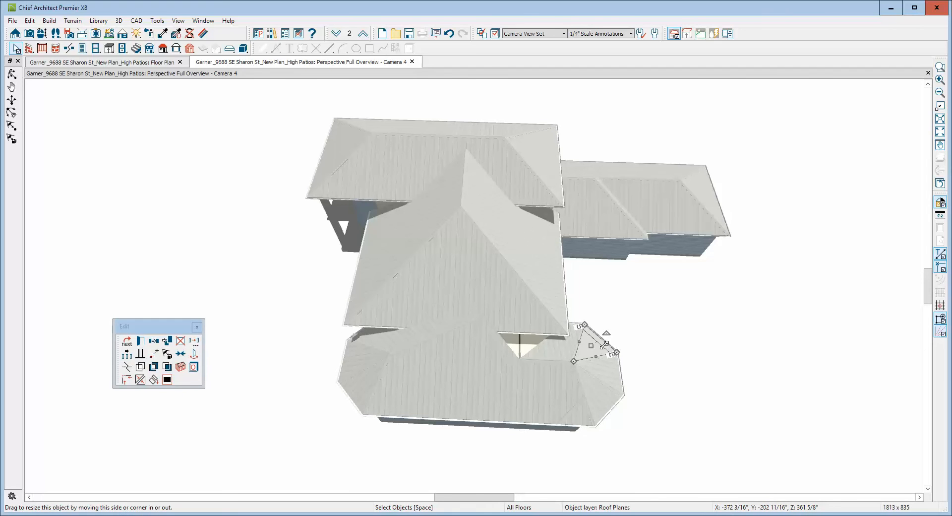
click(563, 346)
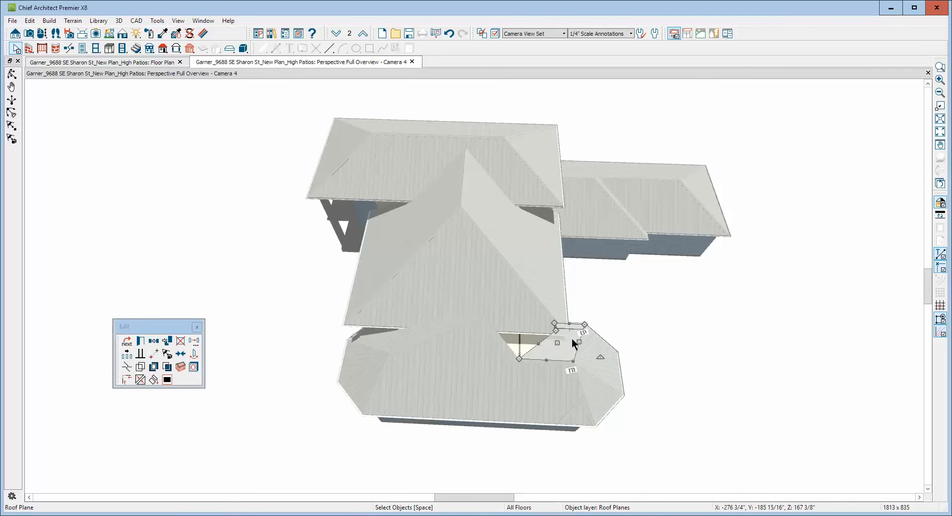
key(Delete)
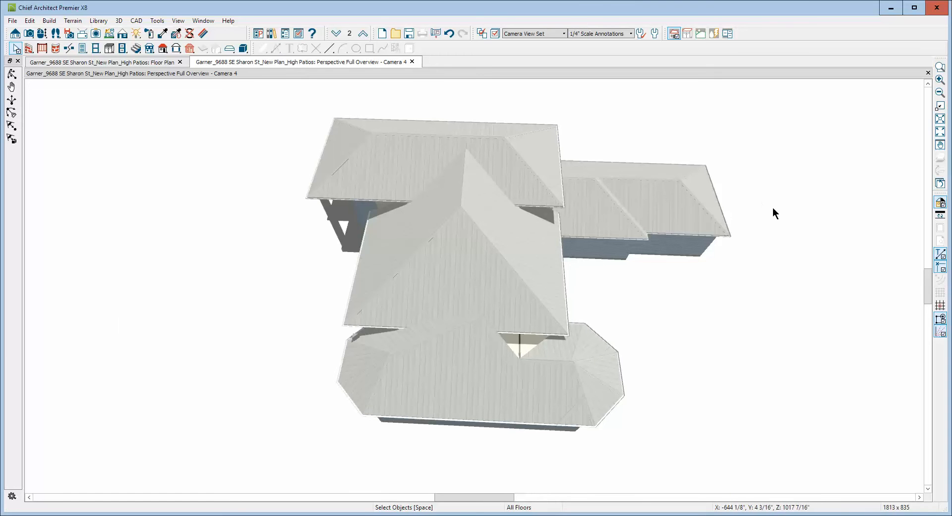
click(926, 74)
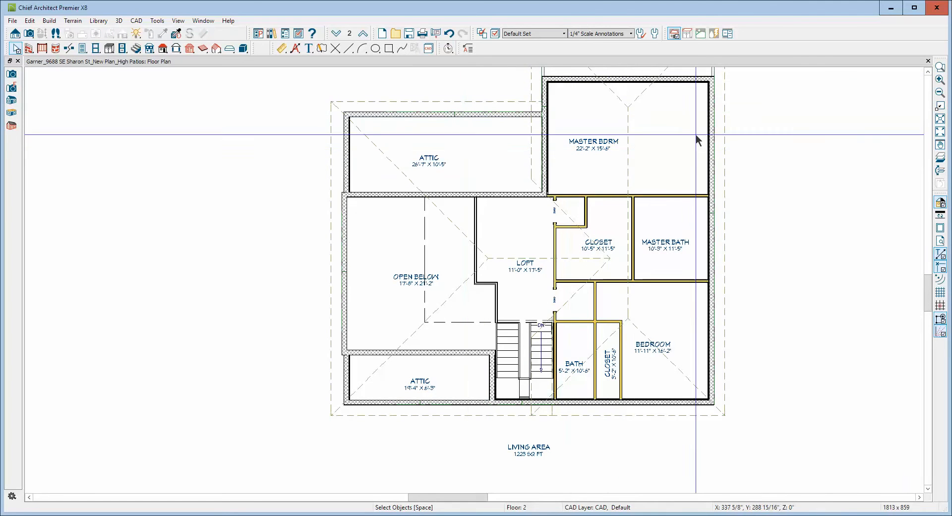
Move the display of floor 2's hip roof plane over the open-below area down to floor 1.
scroll(695, 133, down, 1)
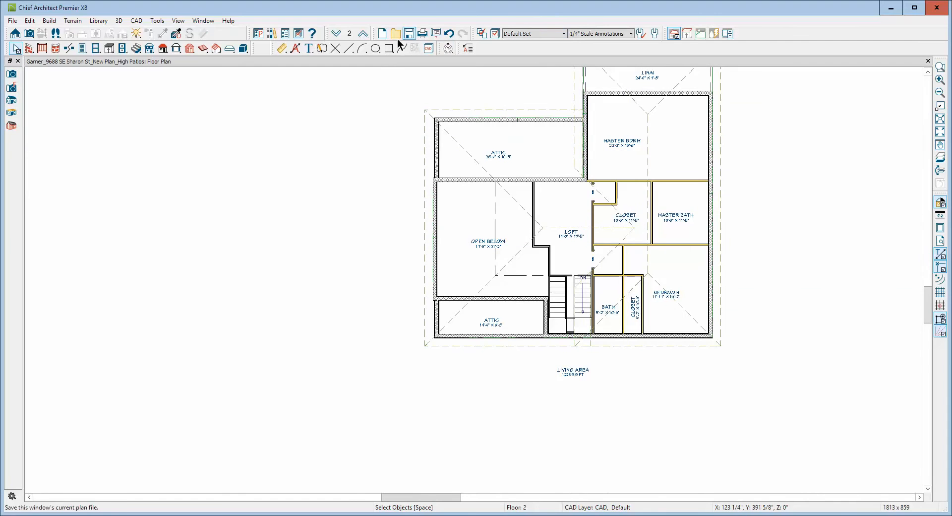
click(337, 34)
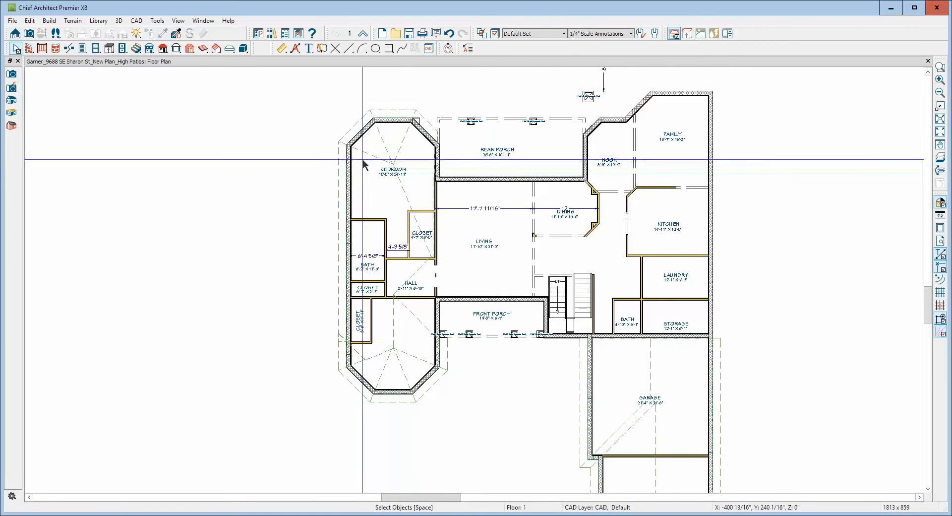
click(363, 33)
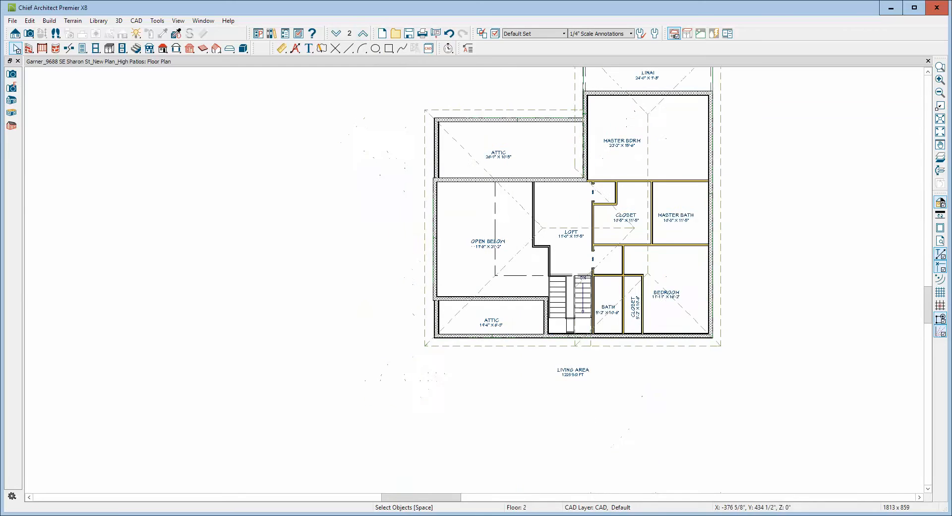
click(421, 286)
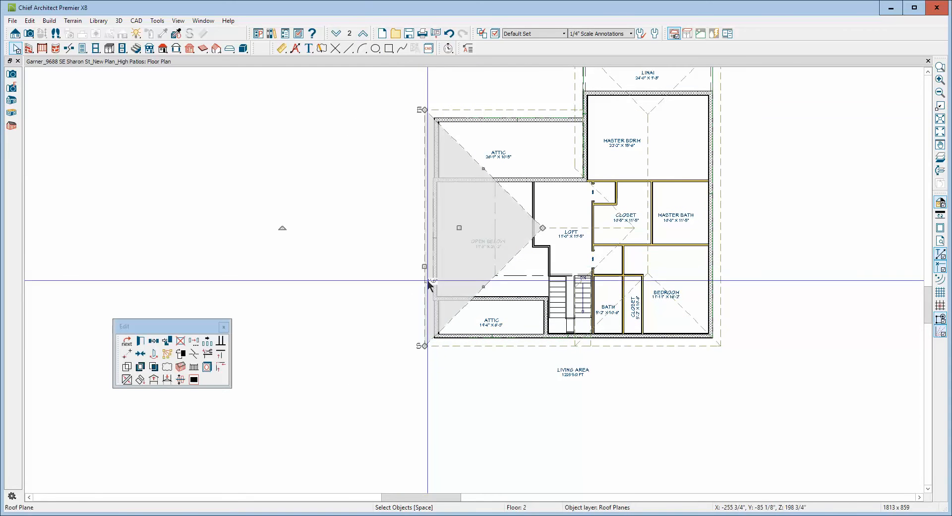
click(168, 380)
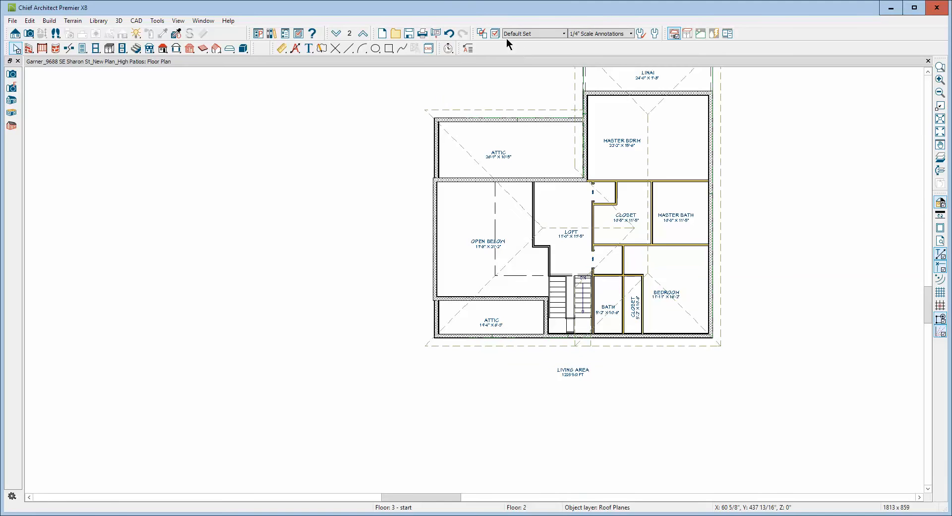
Examine on floor 1 how the bedroom wing's roof planes overlap the hip roof plane over the living room.
click(336, 33)
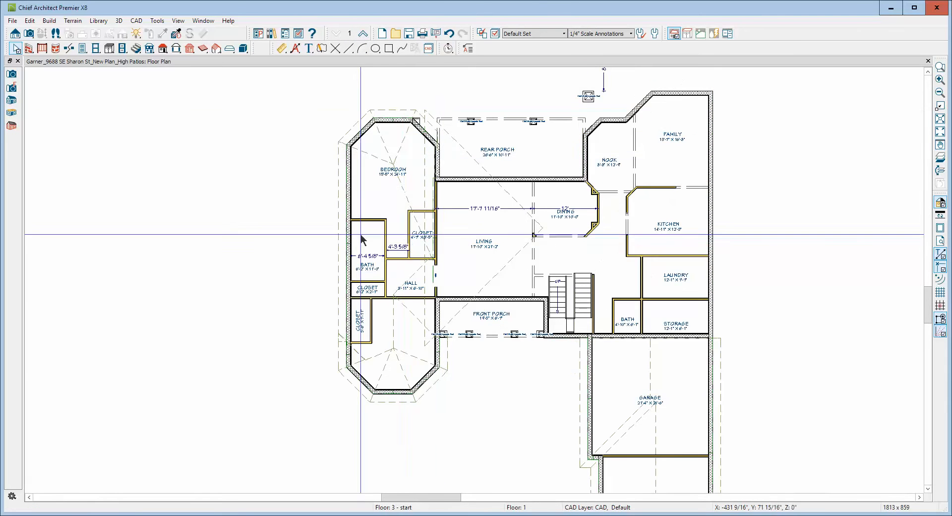
scroll(360, 236, up, 3)
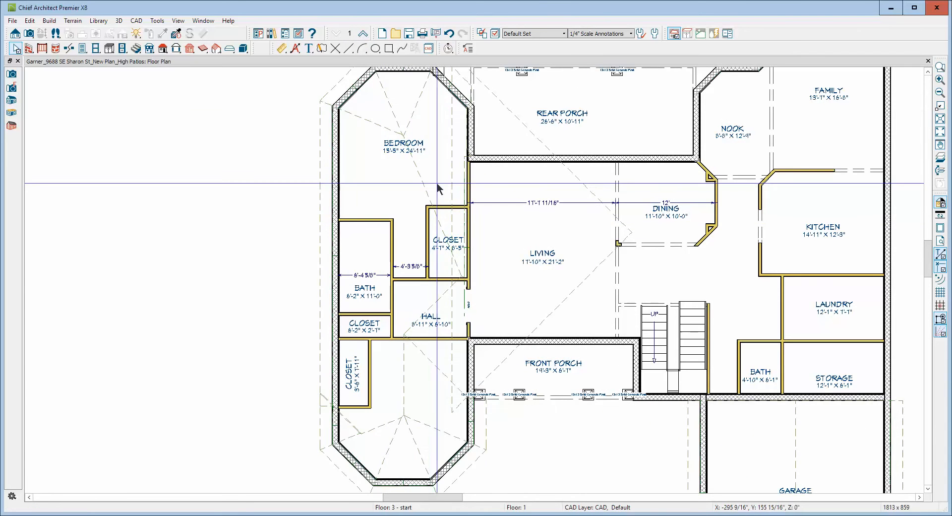
scroll(436, 183, down, 2)
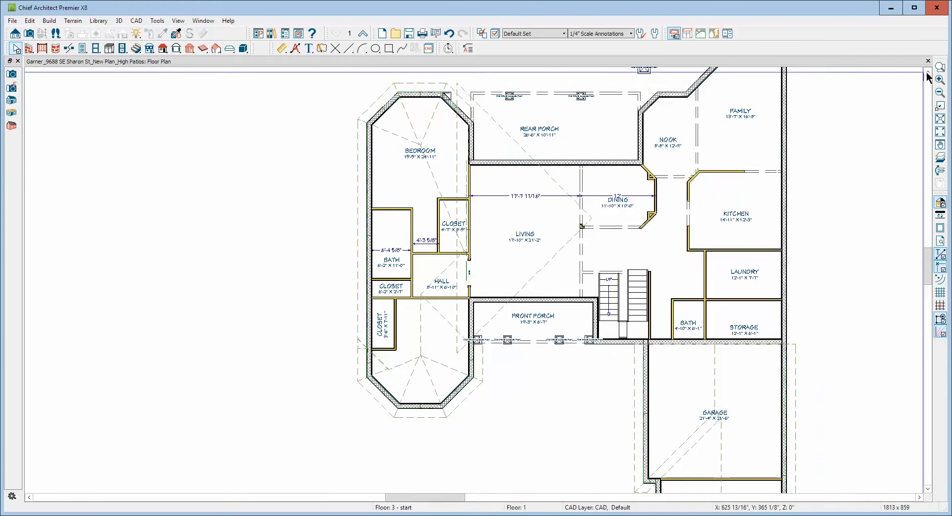
click(928, 72)
click(928, 72)
click(927, 73)
click(928, 72)
click(928, 72)
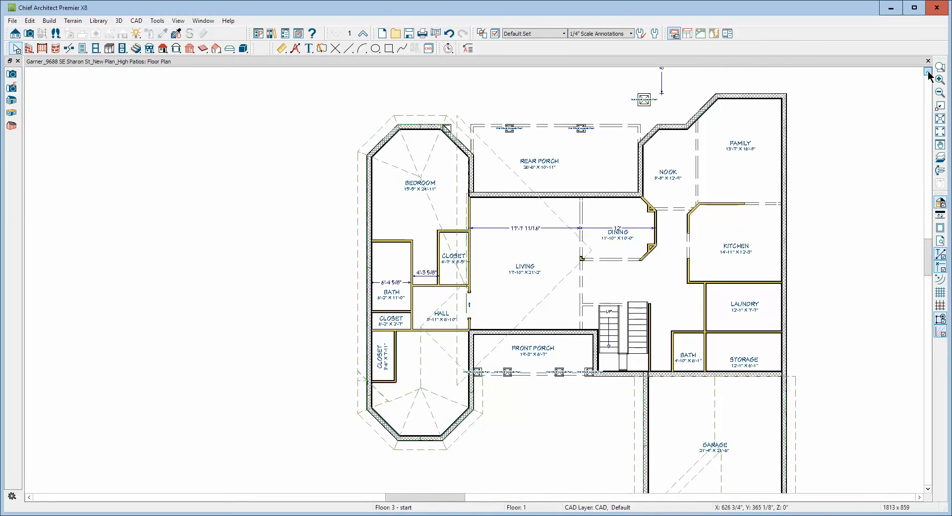
click(928, 73)
click(927, 72)
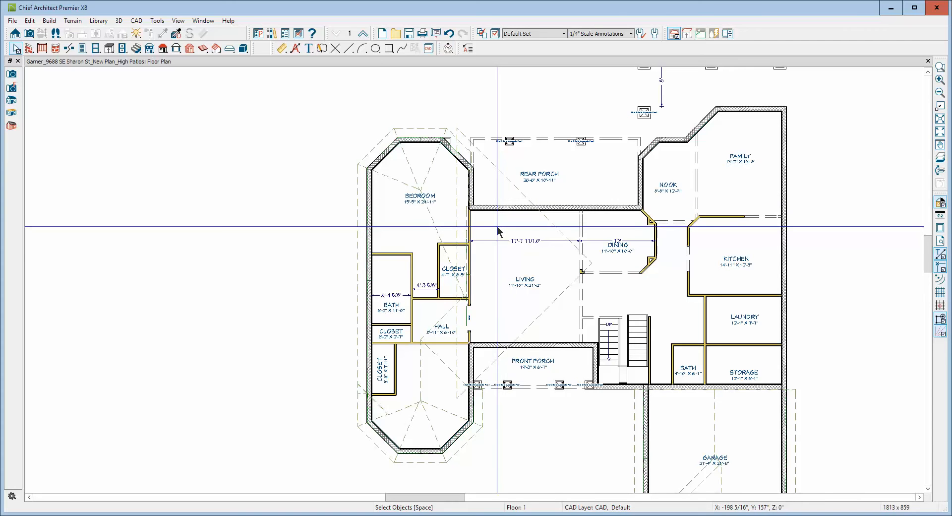
click(435, 239)
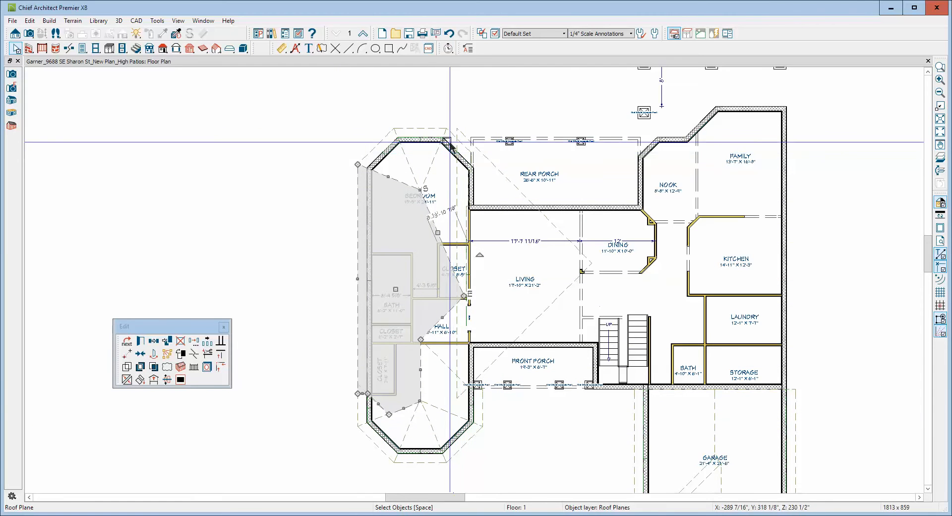
click(465, 143)
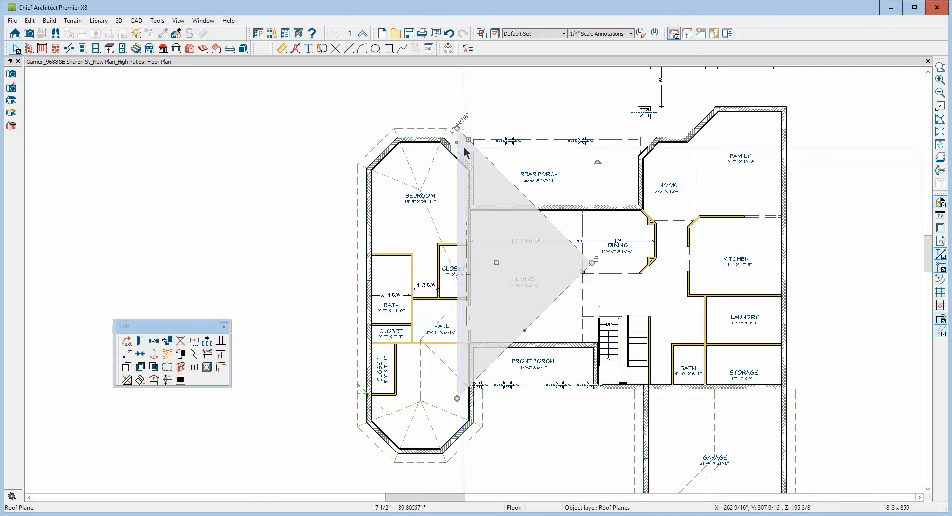
click(450, 140)
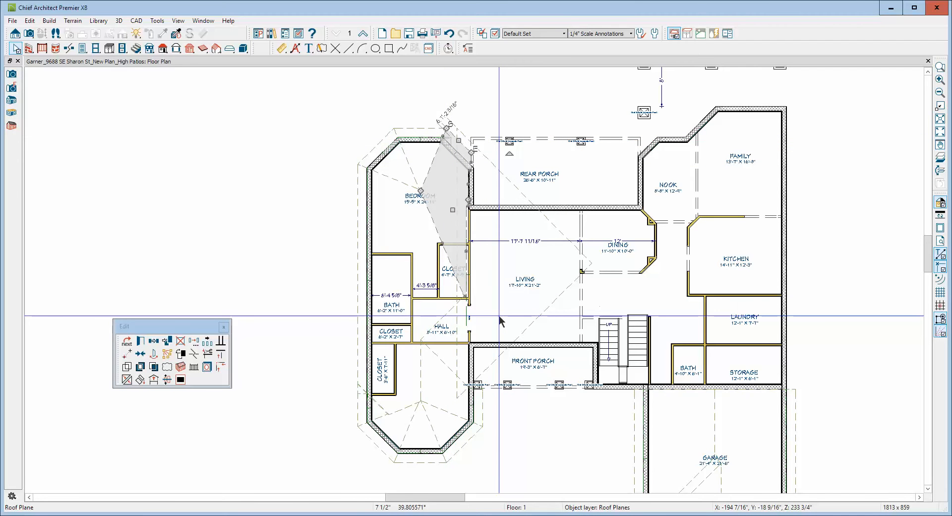
key(Escape)
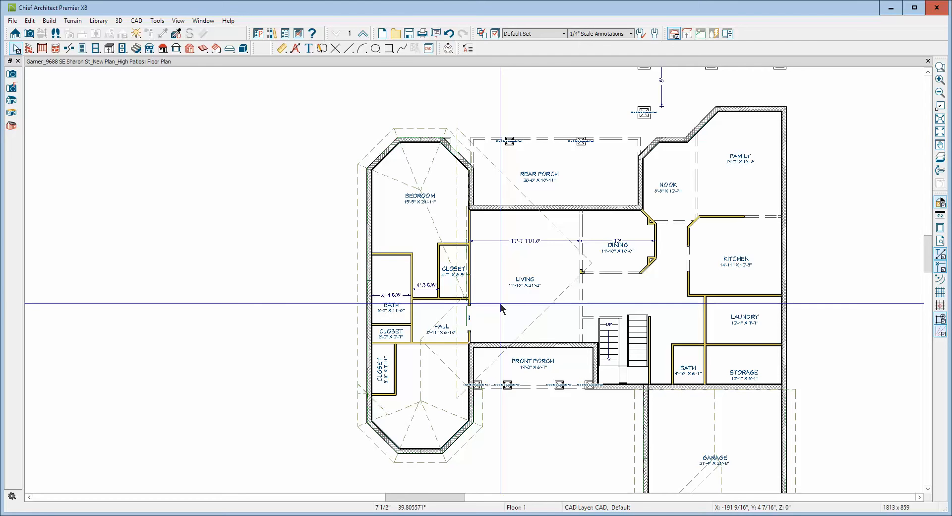
Add two breaks to the living room hip roof plane's eave edge, one at the hall and one near the bedroom closet's rear wall.
click(456, 322)
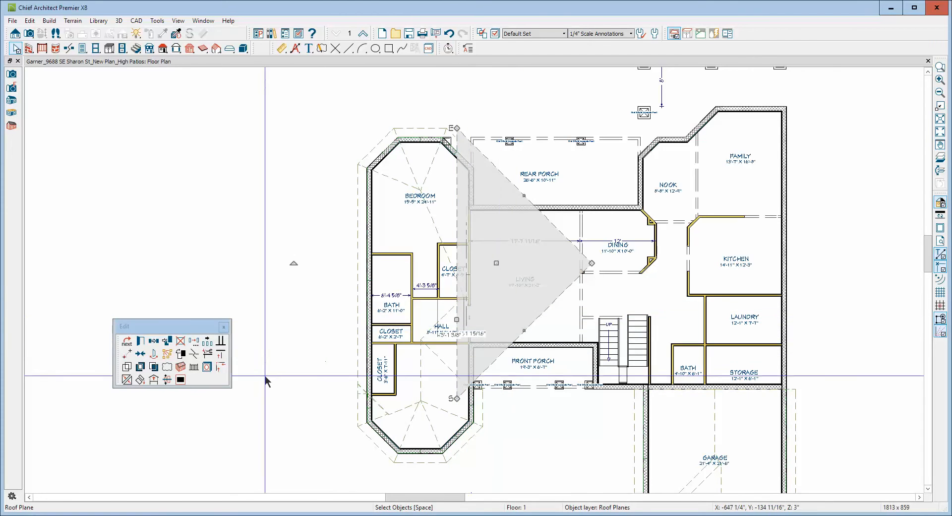
click(195, 354)
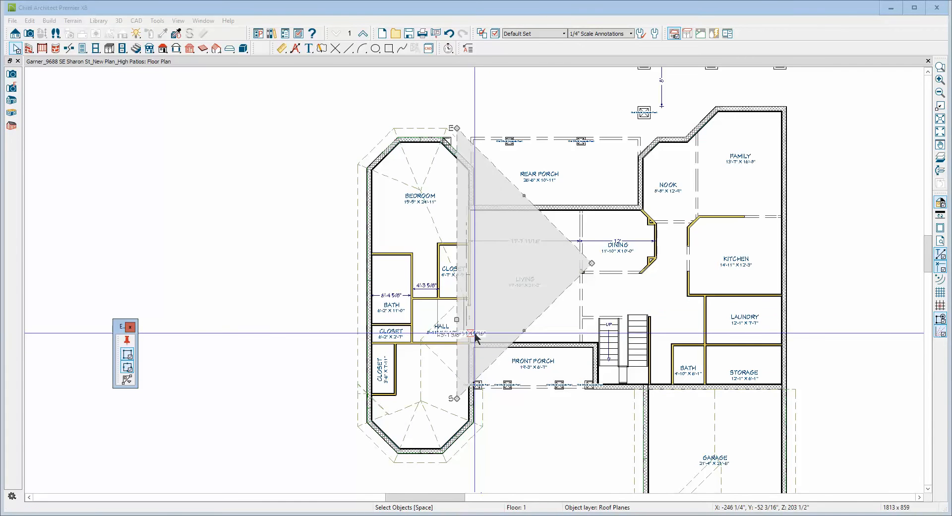
click(457, 330)
click(457, 331)
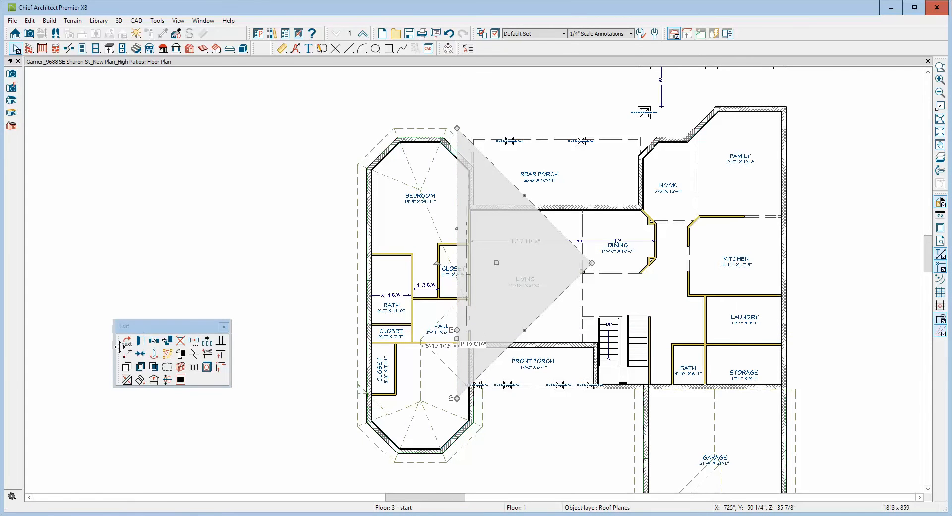
click(194, 354)
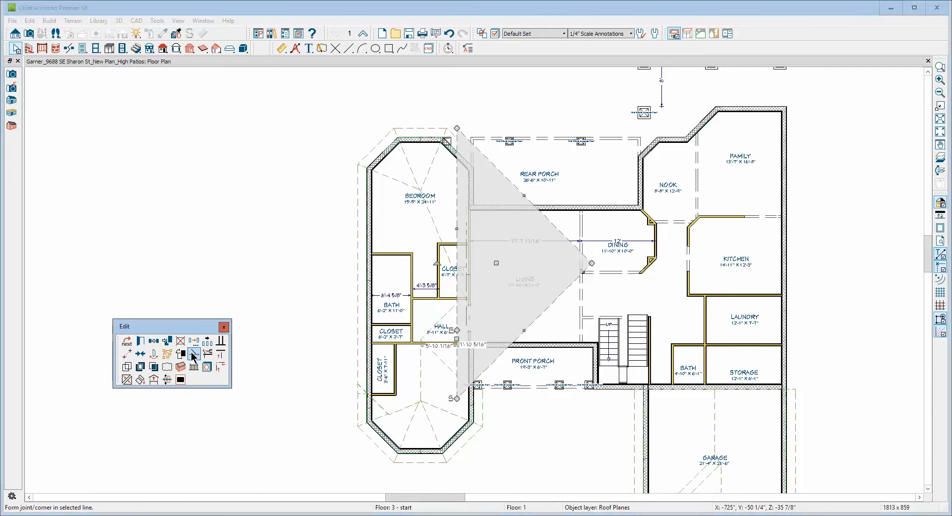
click(456, 238)
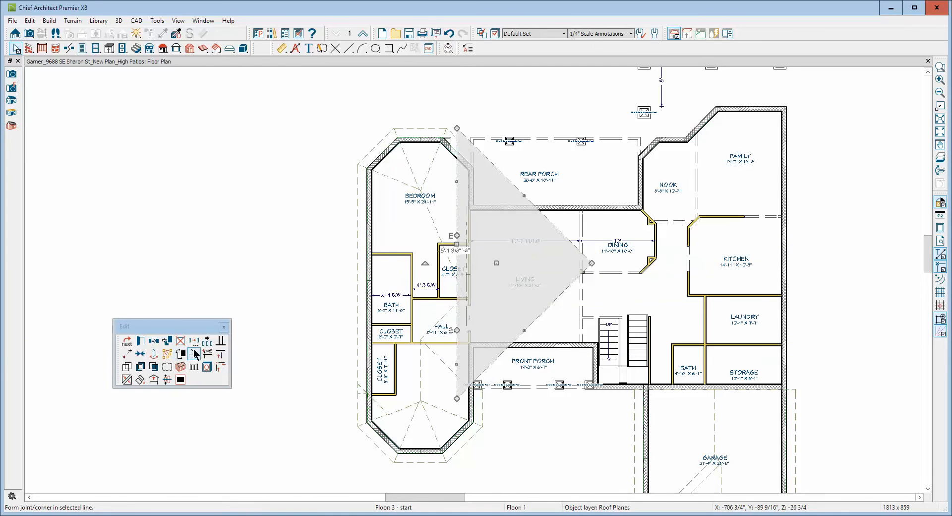
Add a third break between the two on the hip roof plane's eave and pull it into the living room as a V-shaped notch.
click(194, 354)
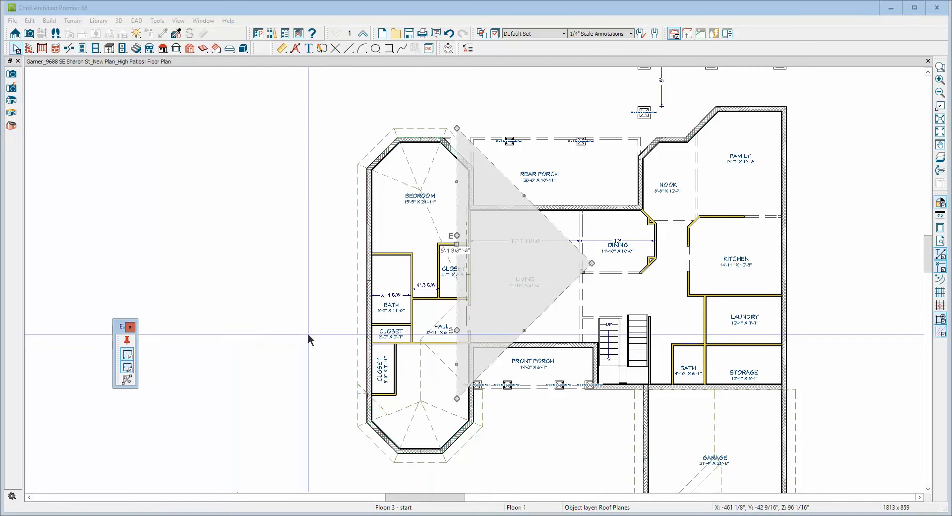
click(457, 284)
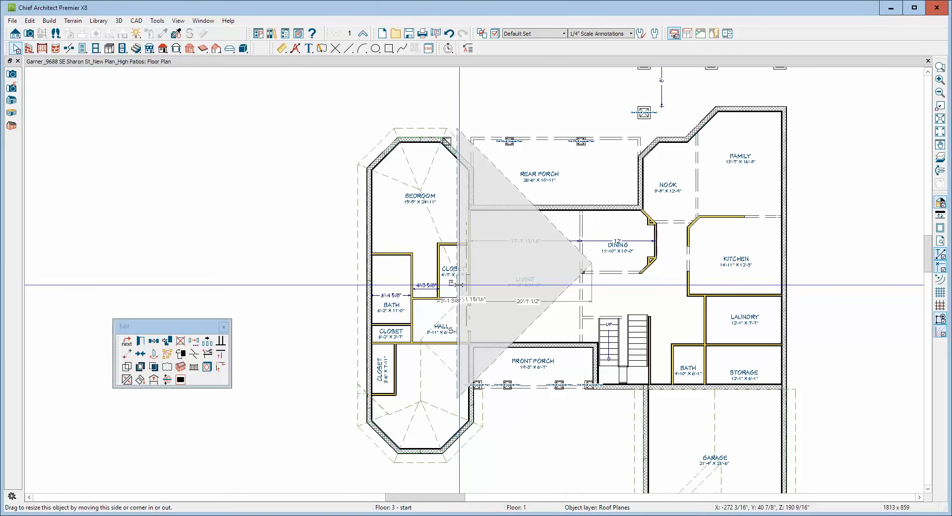
drag(457, 284, 502, 280)
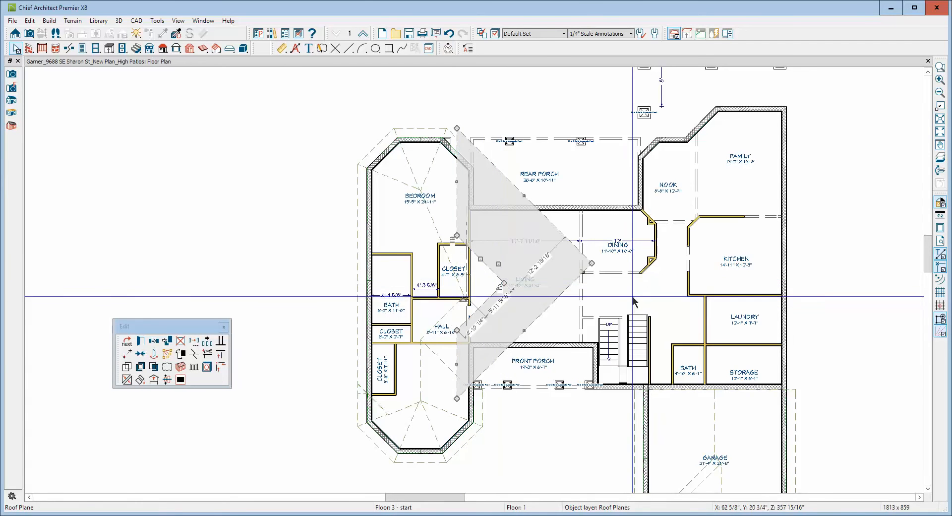
Add a break at the bedroom closet to the wing's outer roof plane and pull its hall-side corner out to the living room notch.
key(Escape)
scroll(456, 258, up, 3)
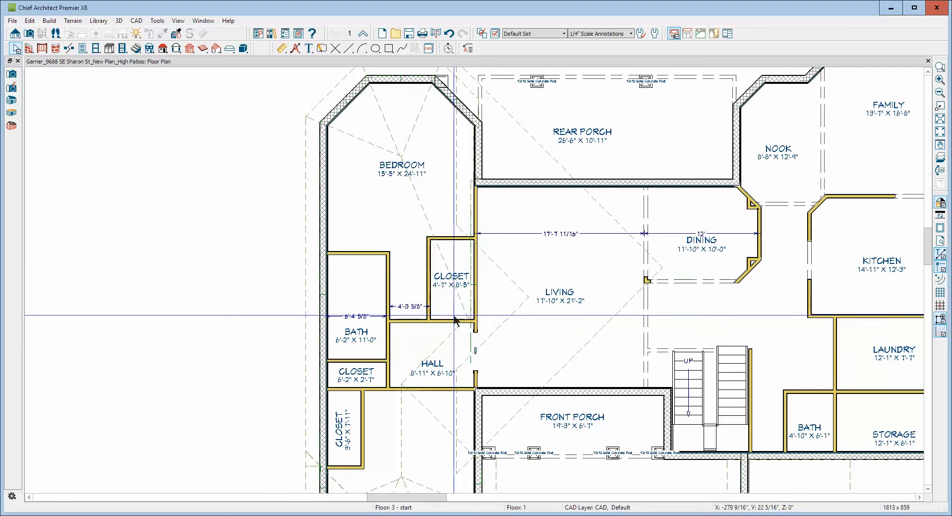
click(448, 342)
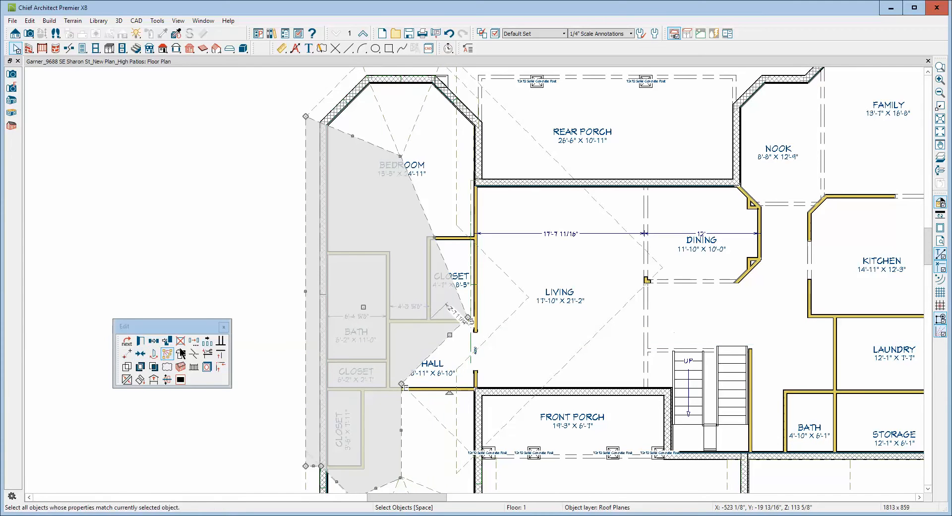
click(192, 355)
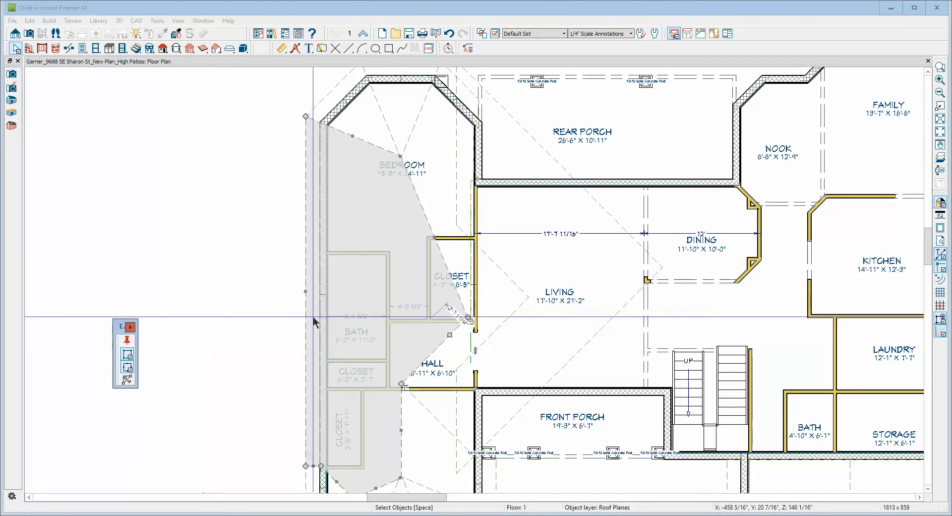
click(442, 258)
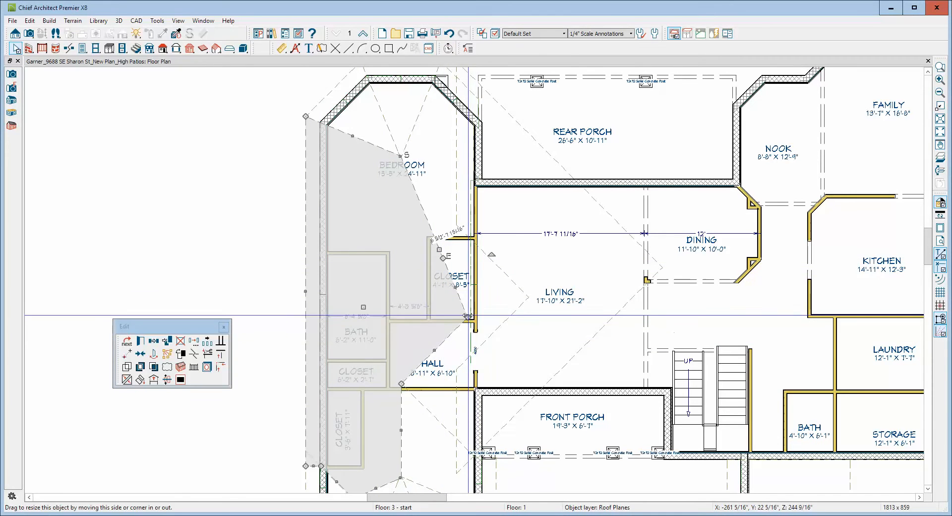
click(506, 304)
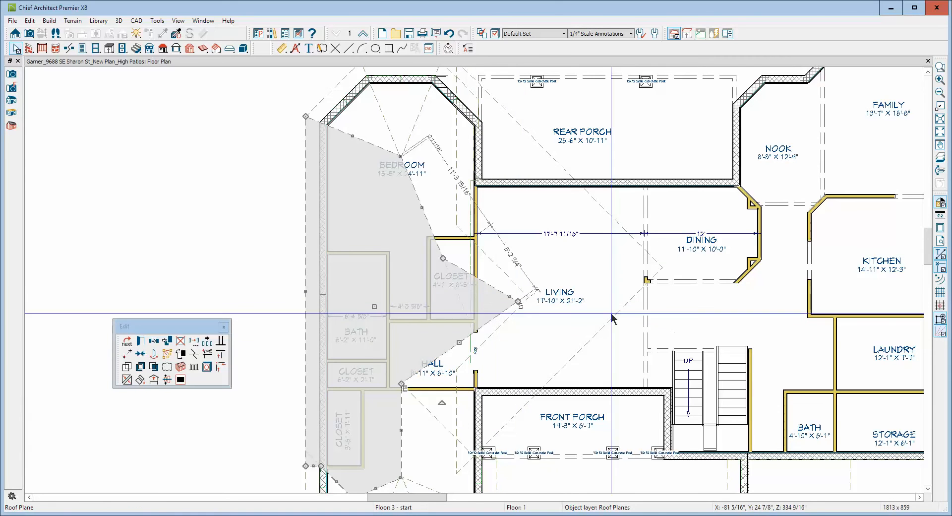
Try to join the bedroom wing roof plane's new edge with the notch edge of the living room hip roof plane.
right_click(500, 293)
click(510, 284)
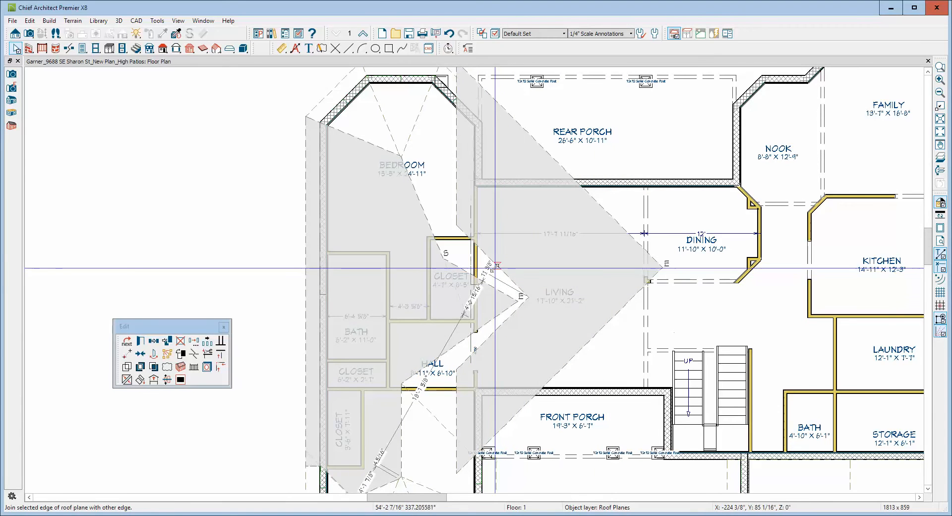
click(502, 269)
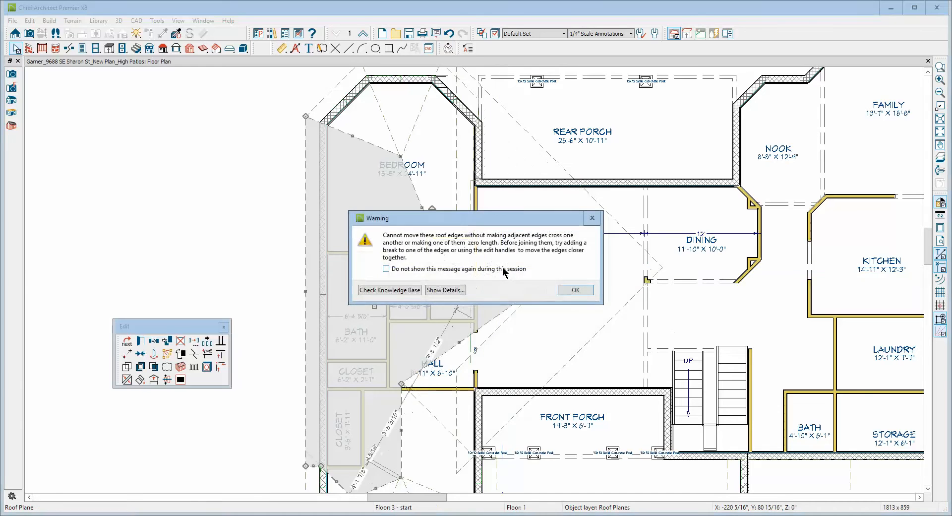
click(569, 290)
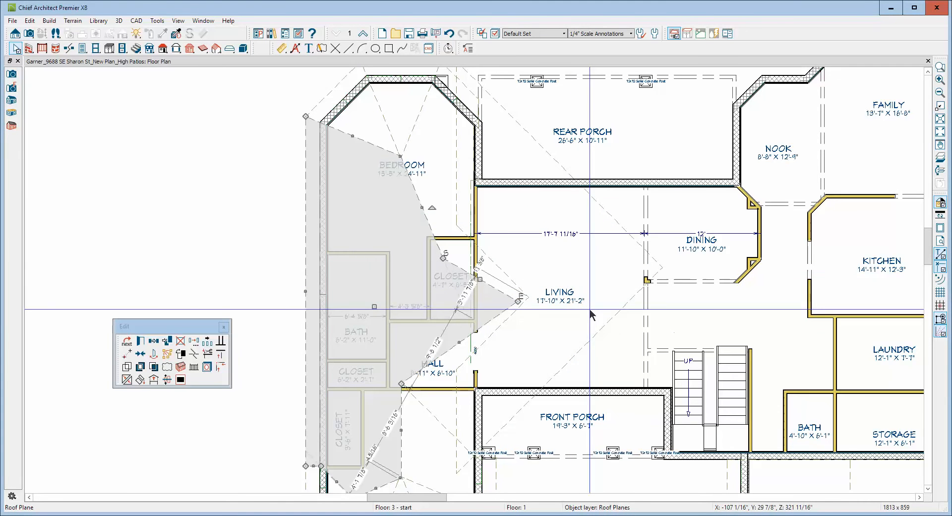
key(Escape)
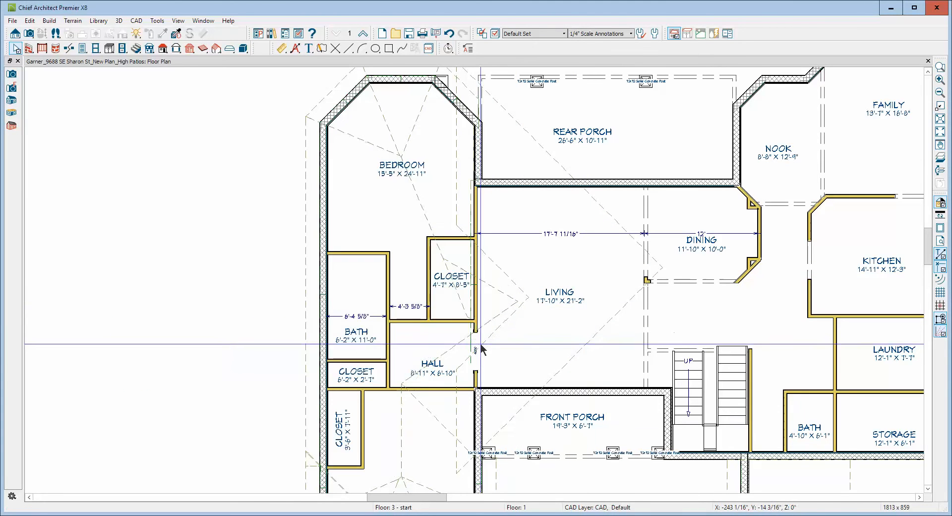
Inspect the gap between the bedroom wing roof and the hip roof in a 3D perspective overview, and close the view.
click(28, 36)
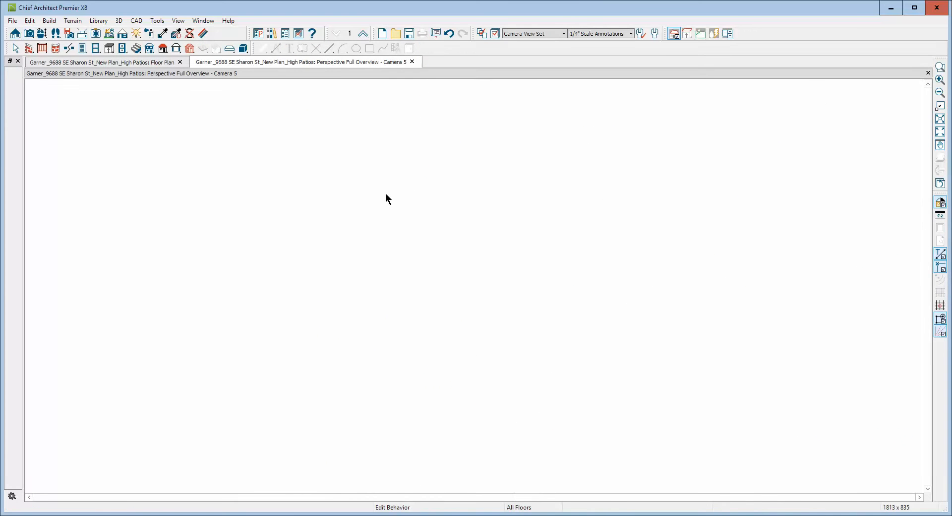
drag(375, 252, 490, 273)
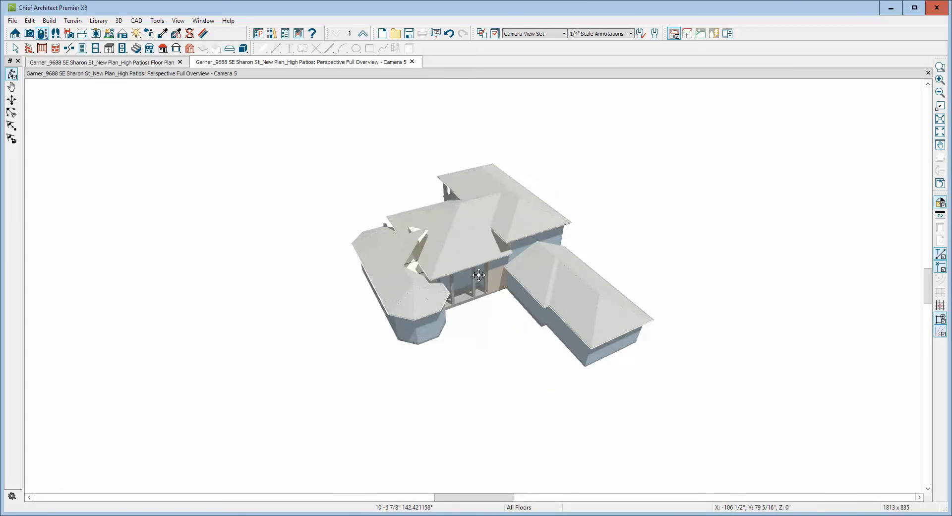
scroll(434, 253, up, 5)
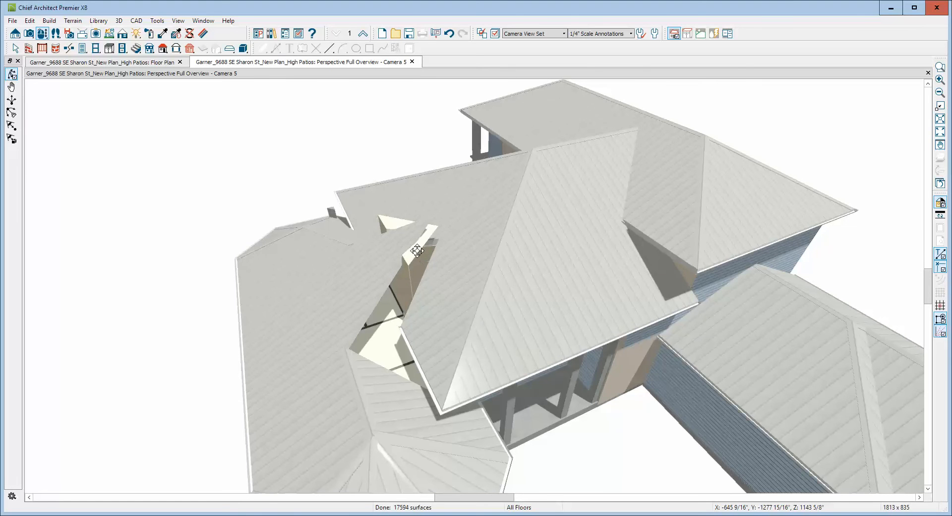
drag(436, 401, 418, 305)
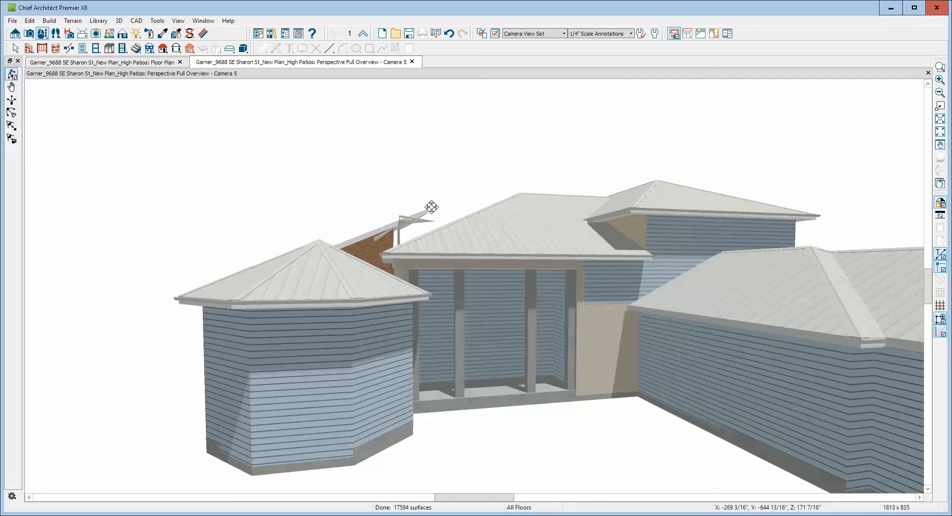
click(927, 72)
Pull the bedroom wing roof plane's pointed corner back from the living room to the hall opening beside the closet.
scroll(510, 240, down, 3)
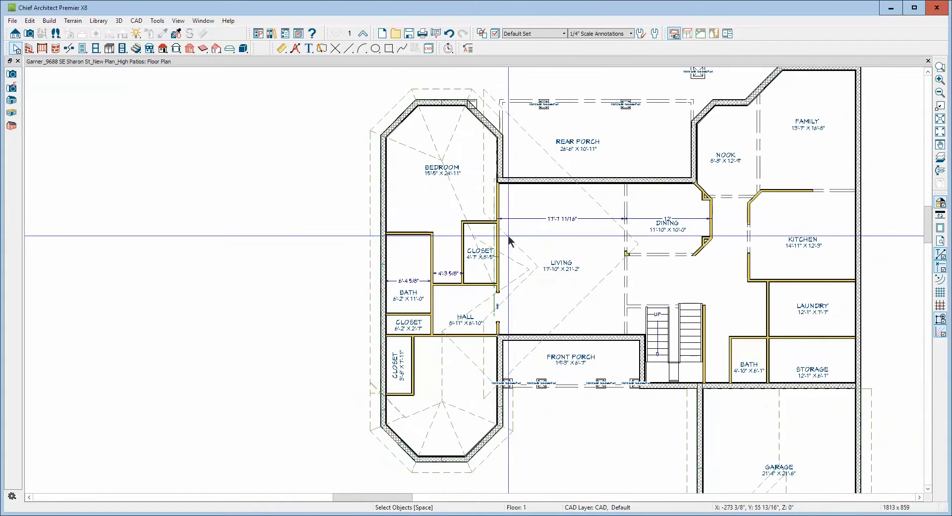
scroll(511, 240, up, 4)
click(541, 267)
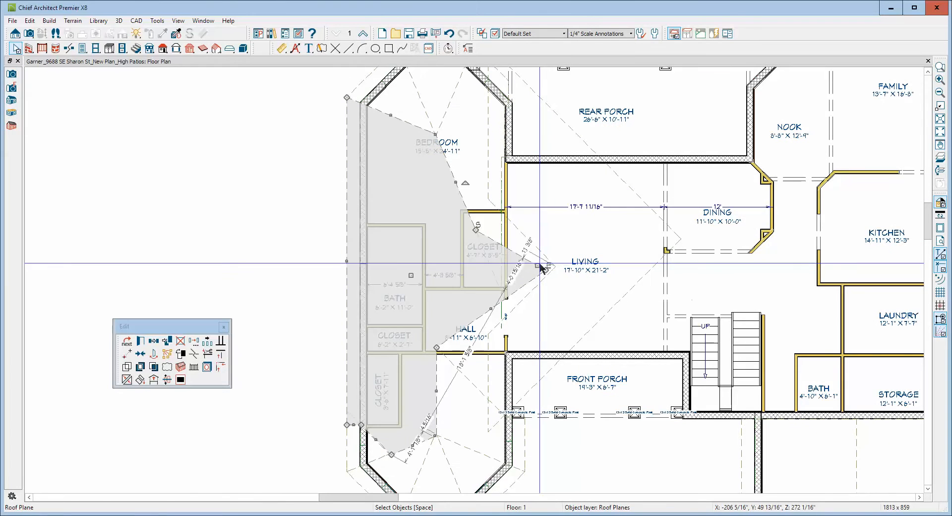
drag(539, 266, 499, 297)
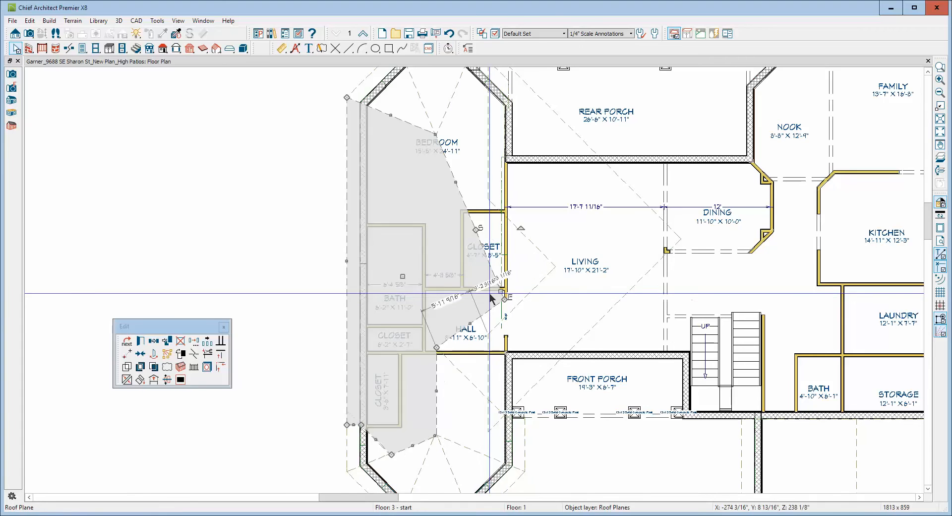
key(Escape)
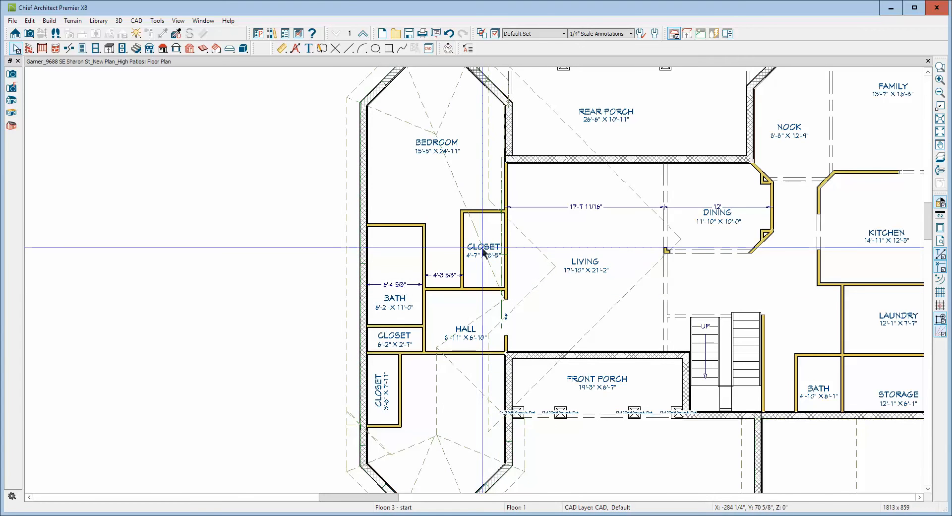
scroll(483, 261, up, 1)
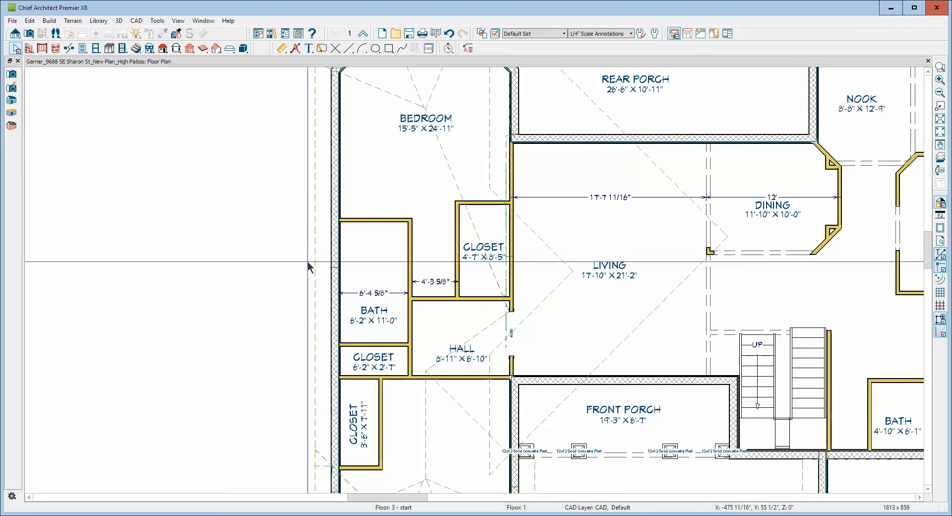
scroll(307, 260, down, 2)
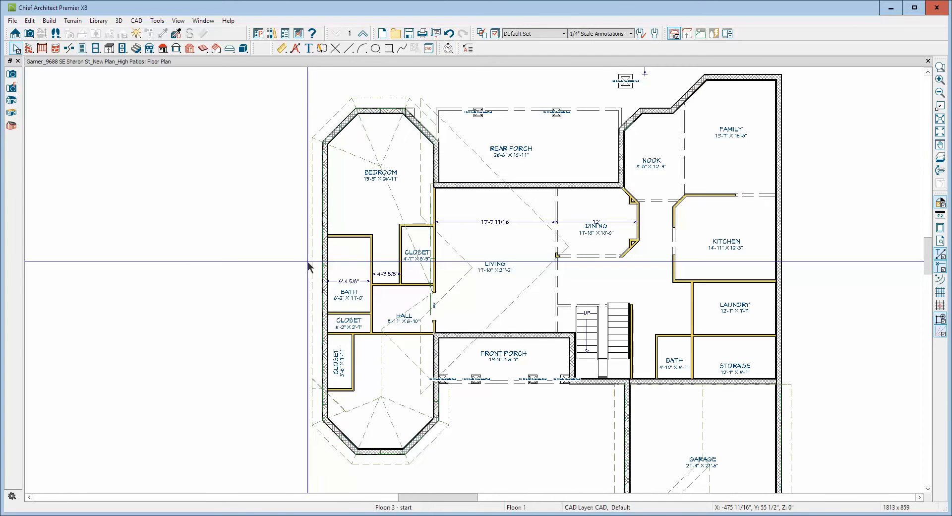
scroll(319, 233, up, 2)
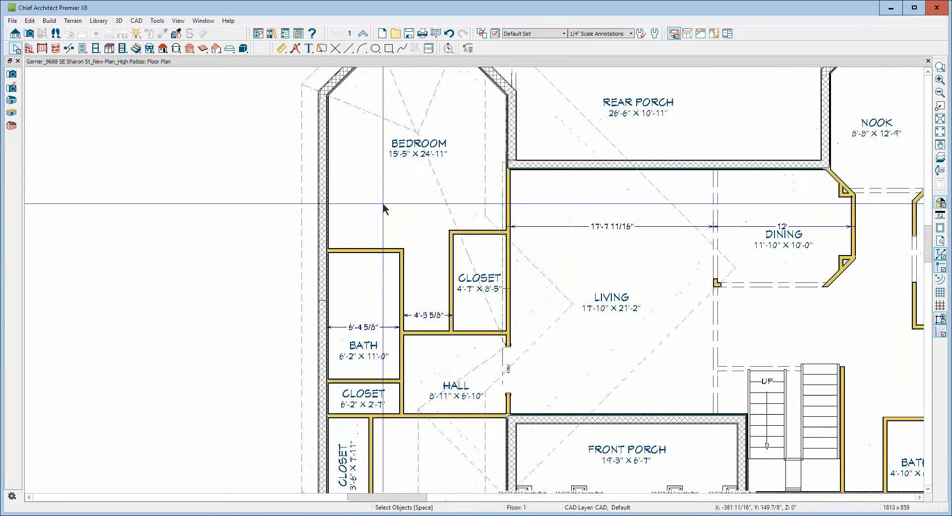
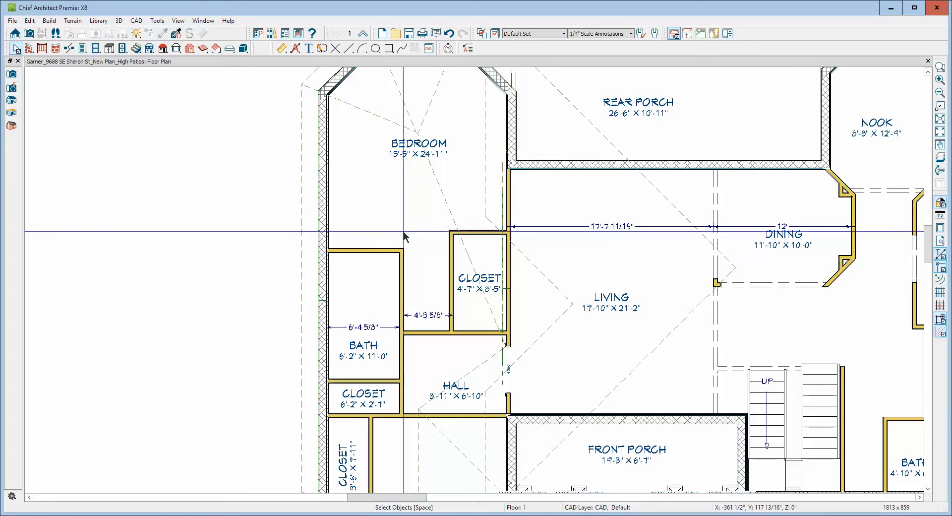
Draw two facing roof planes over the bedroom closet, about 2'-9" and 4'-3" wide, with both baselines set over the wall top.
click(163, 49)
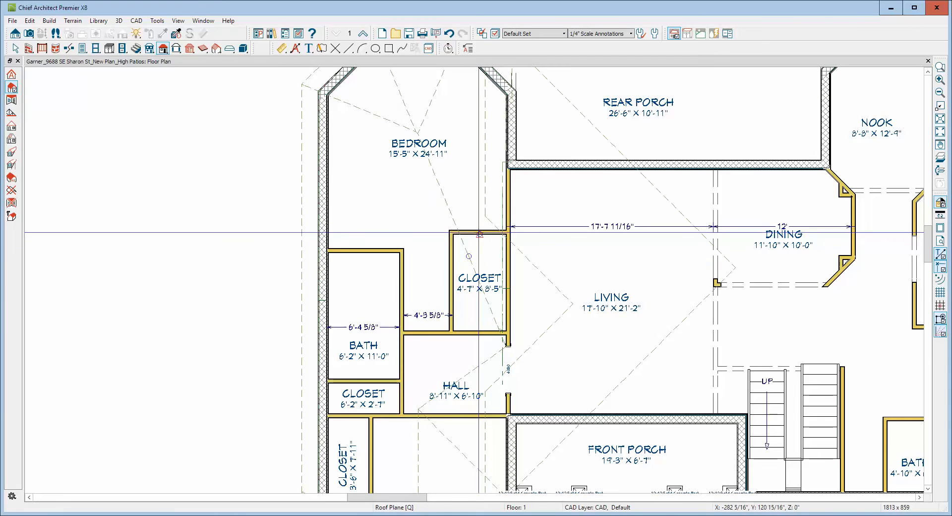
drag(471, 228, 481, 304)
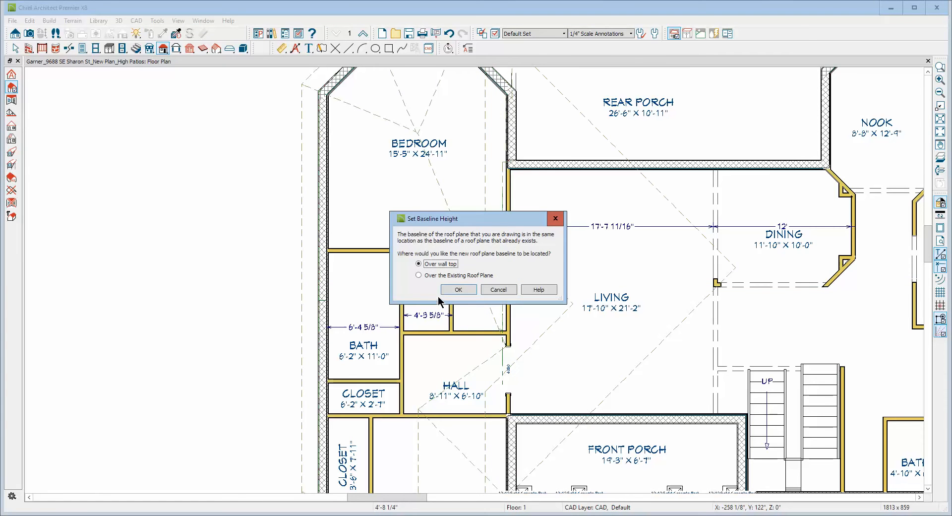
click(452, 289)
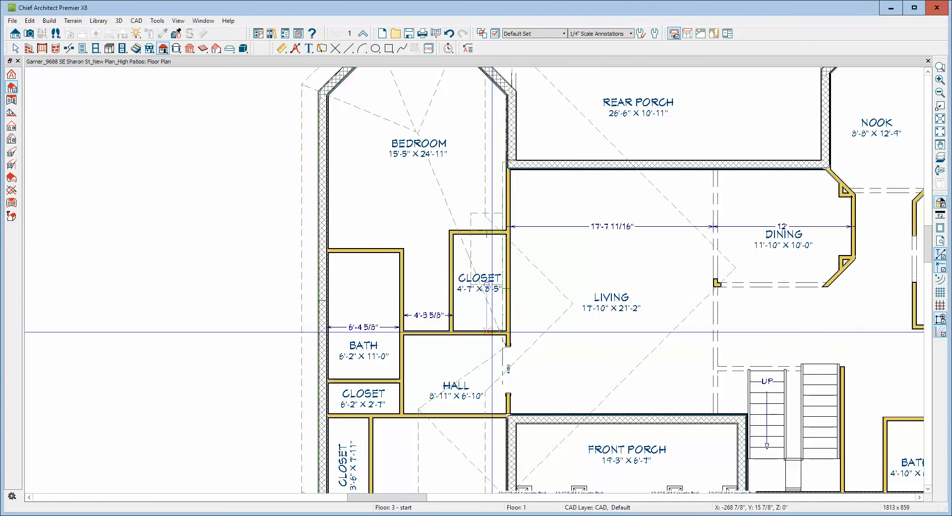
drag(497, 333, 449, 333)
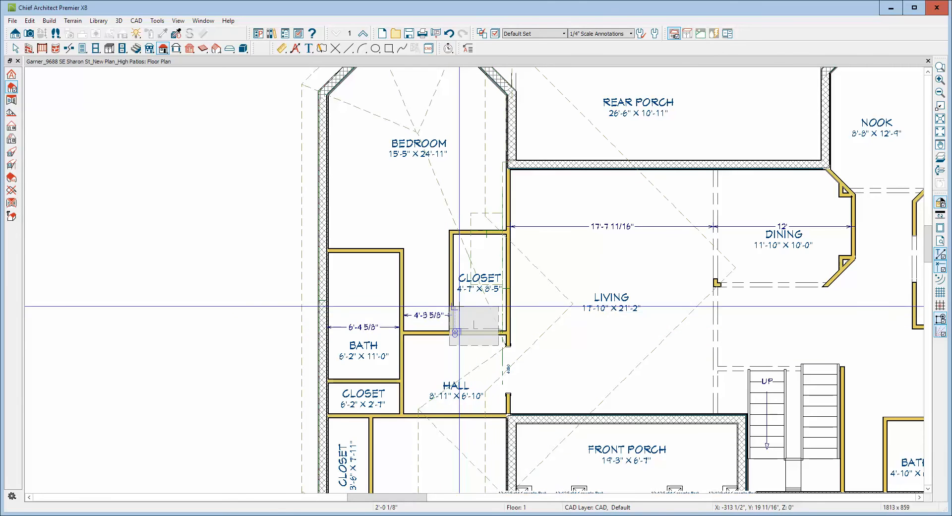
click(452, 293)
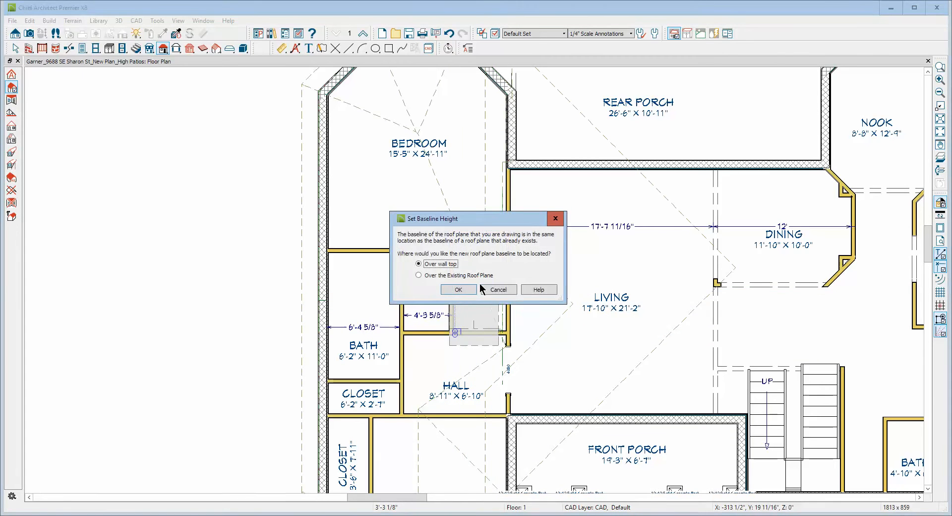
click(459, 288)
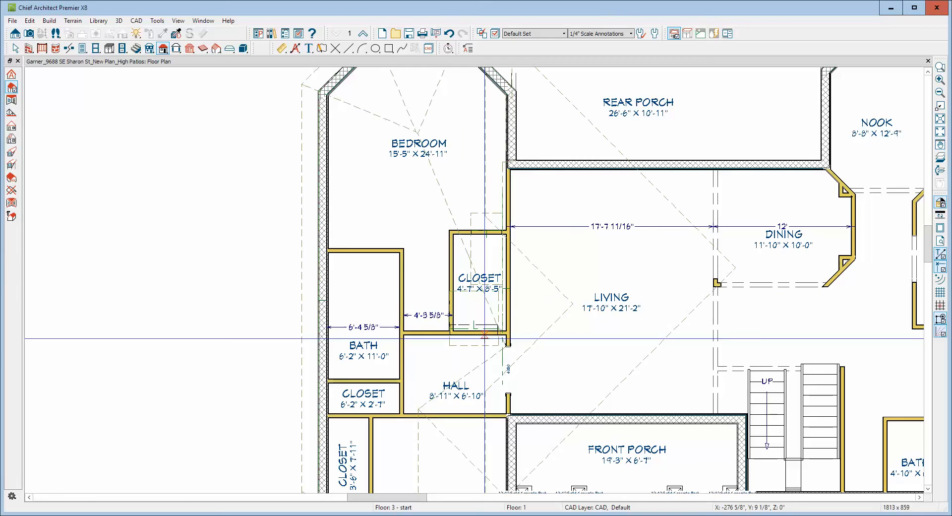
Compare the height and pitch settings of the two closet roof planes and the living room hip roof plane without changing them.
click(473, 346)
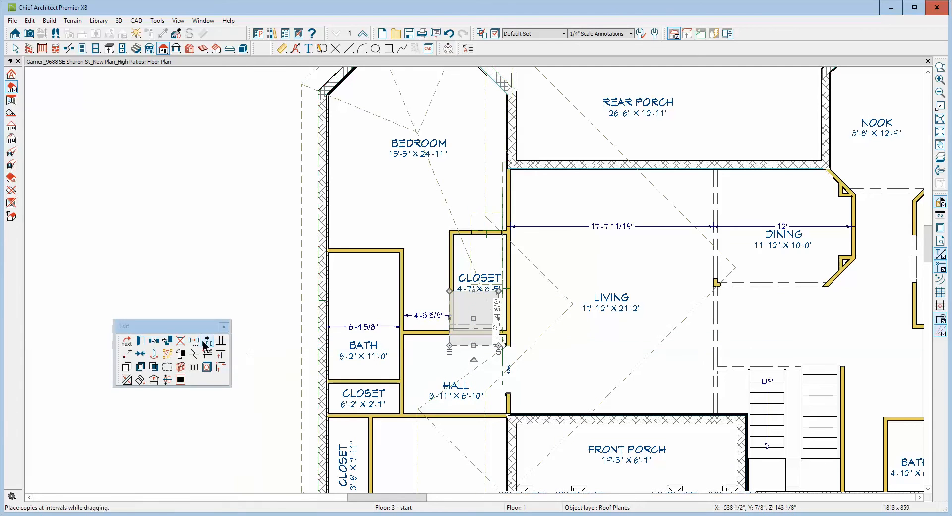
click(140, 341)
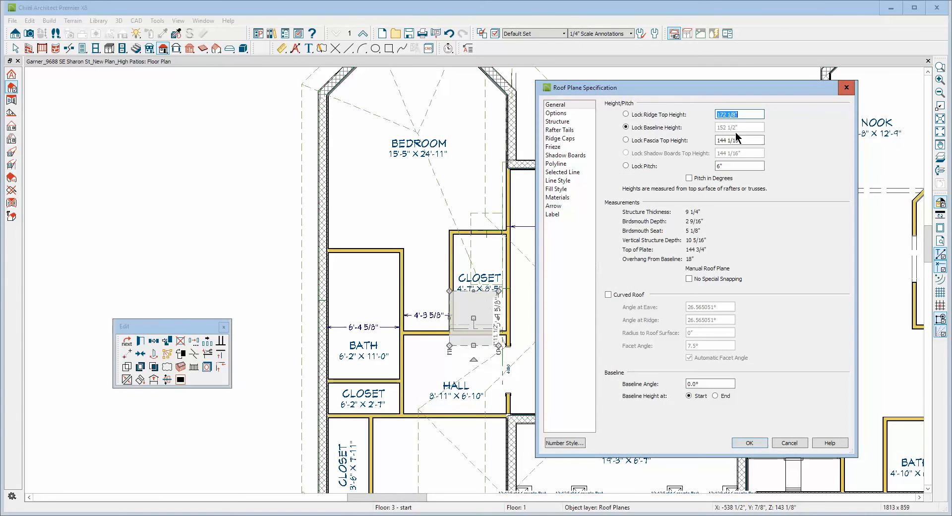
click(789, 443)
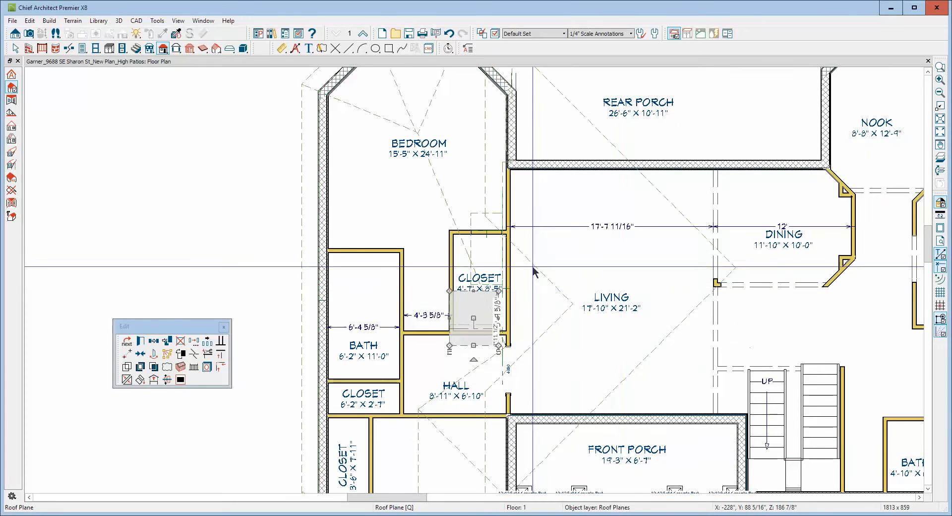
double_click(549, 272)
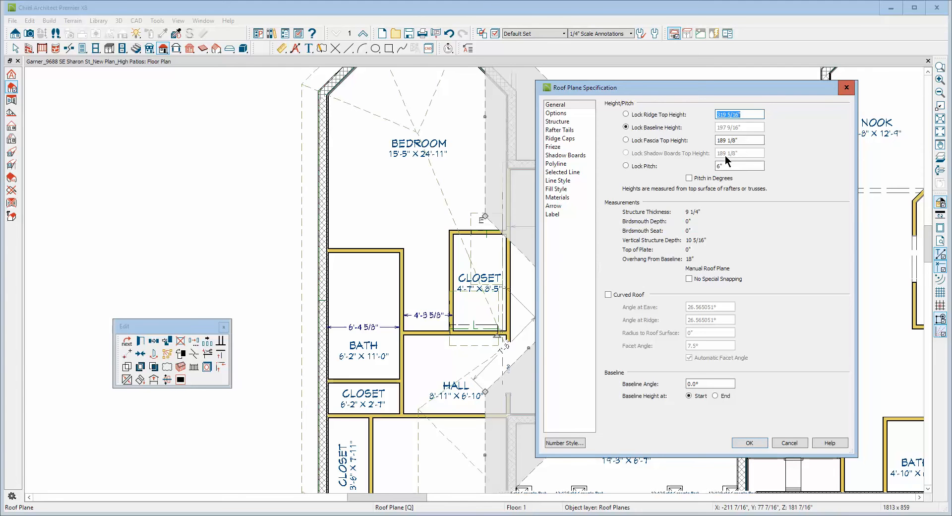
click(791, 444)
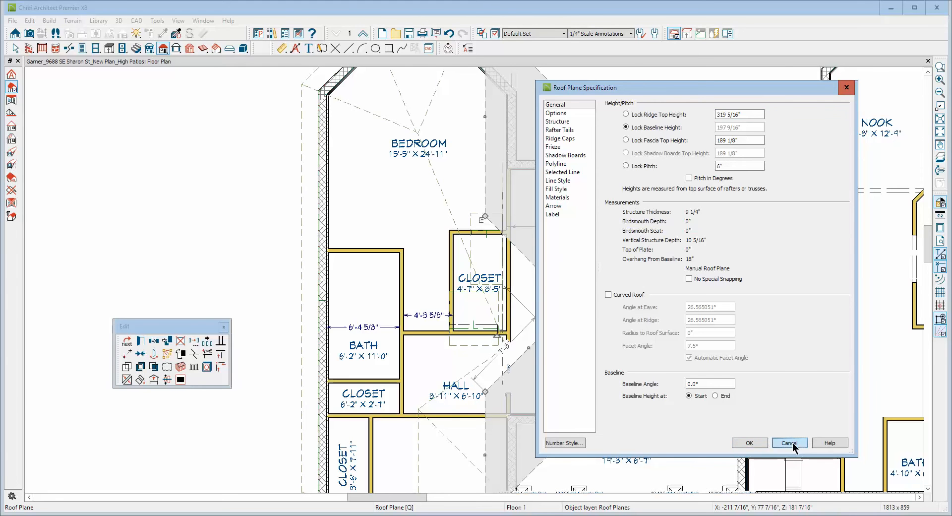
click(478, 348)
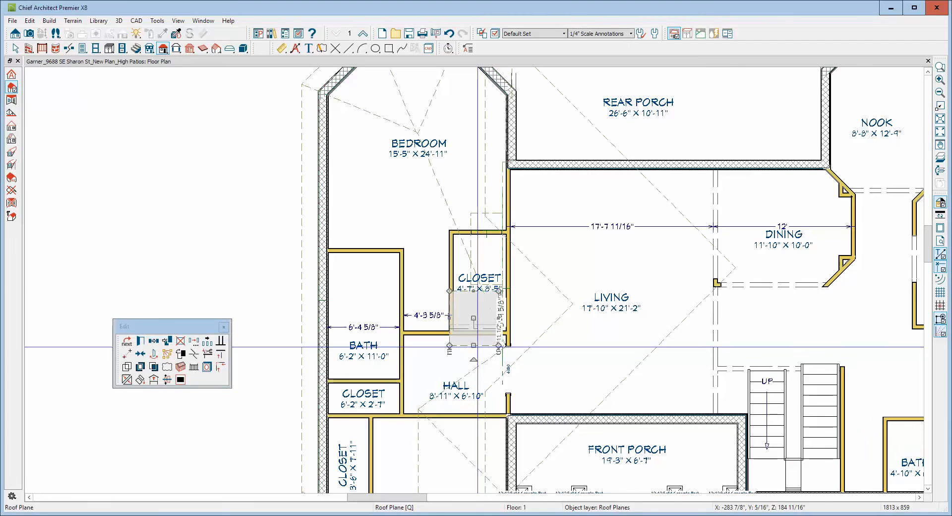
shift+click(473, 223)
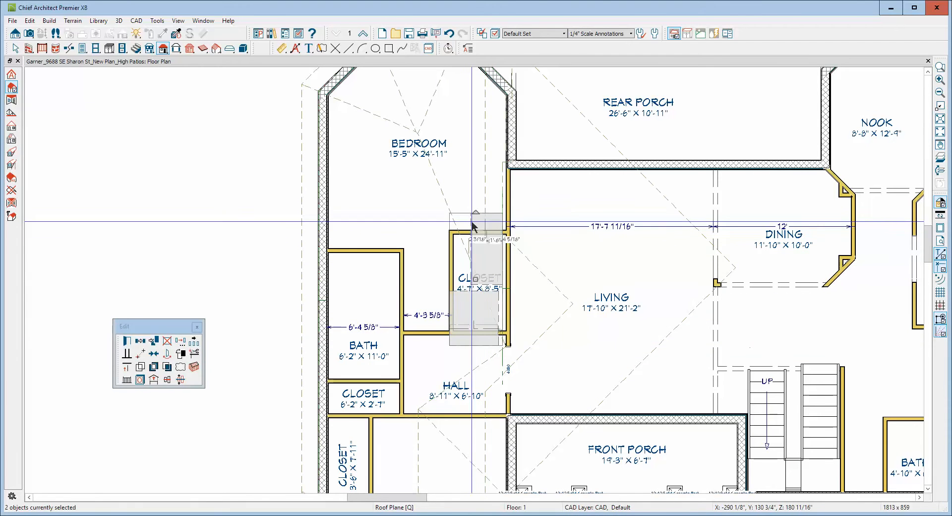
click(127, 341)
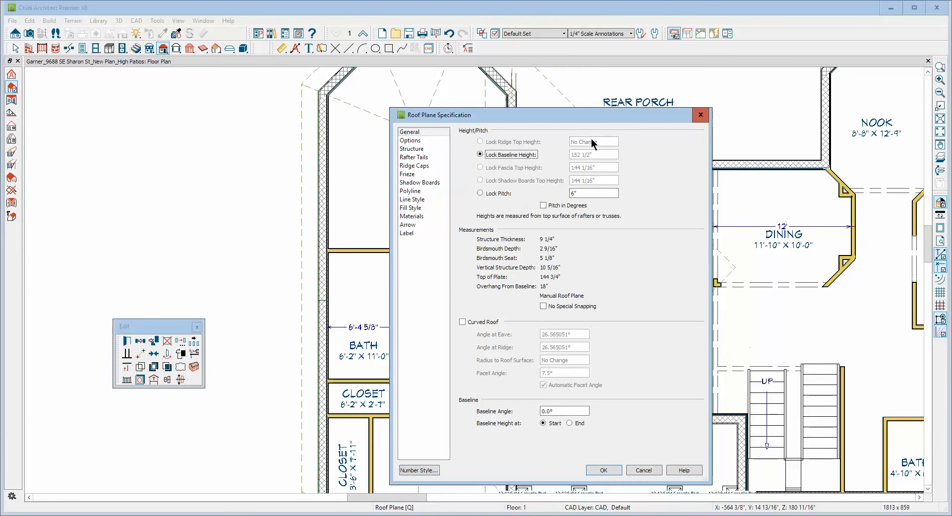
click(642, 469)
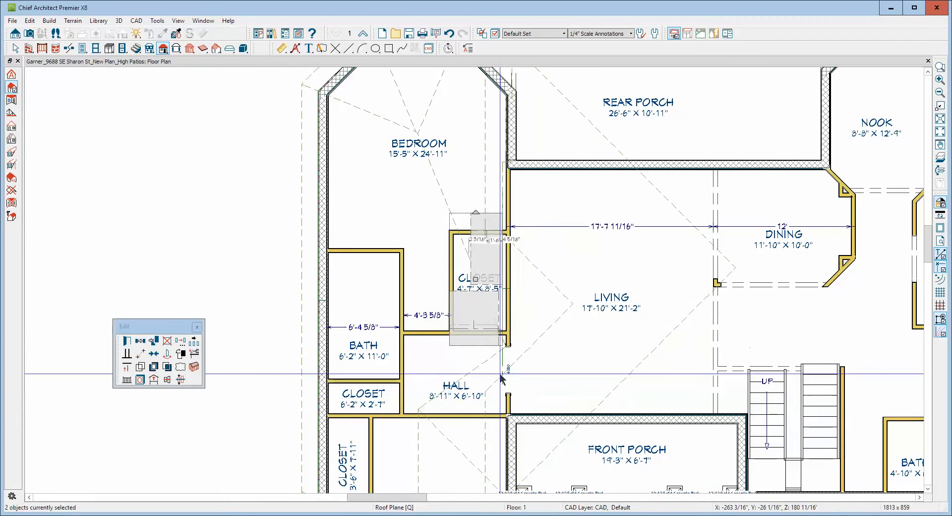
Lock the pitch of the hall-side closet roof plane and enter a new ridge top height for it.
click(479, 345)
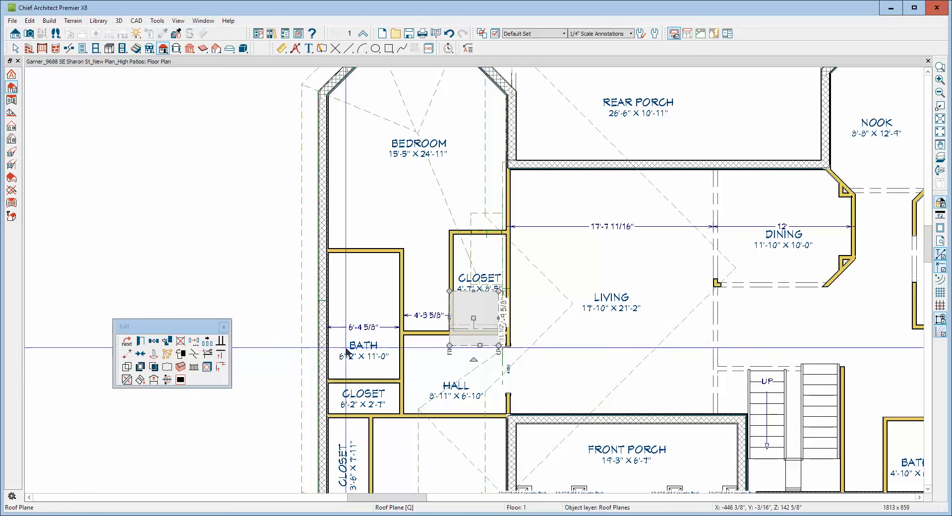
click(141, 341)
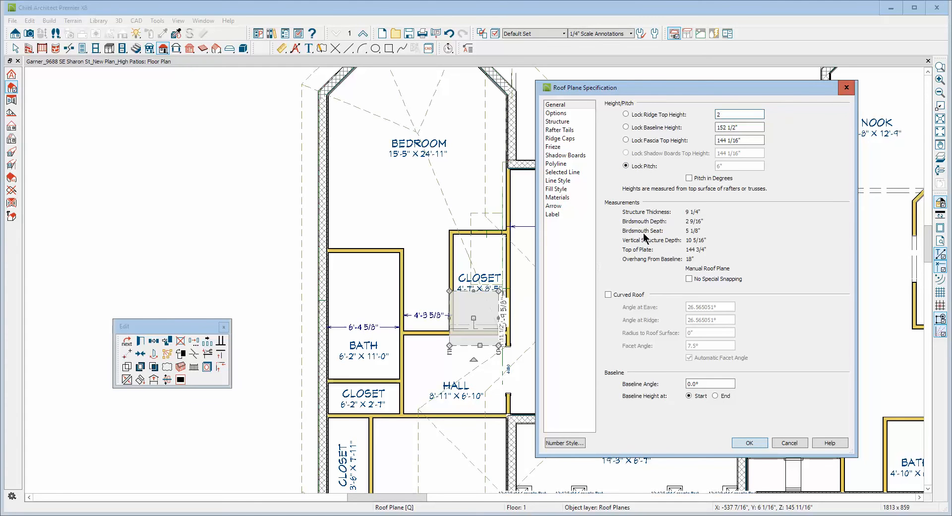
click(749, 443)
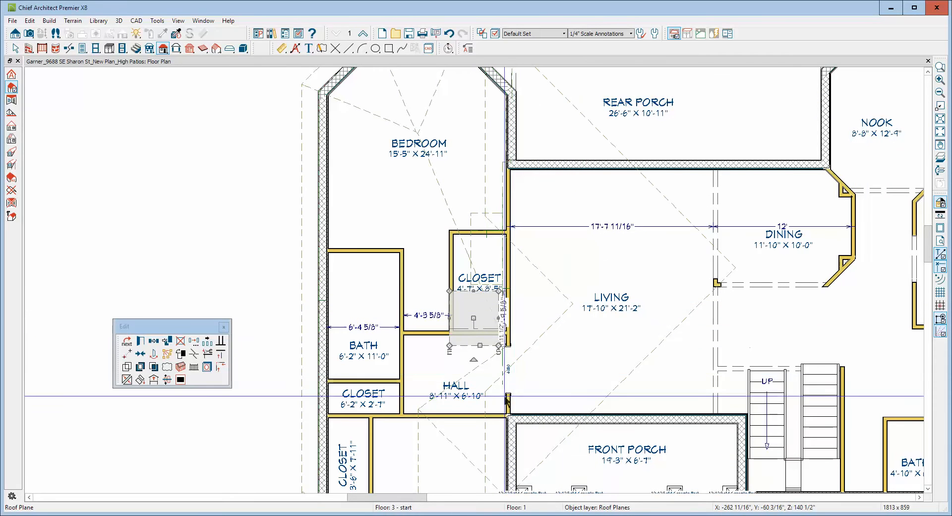
click(486, 439)
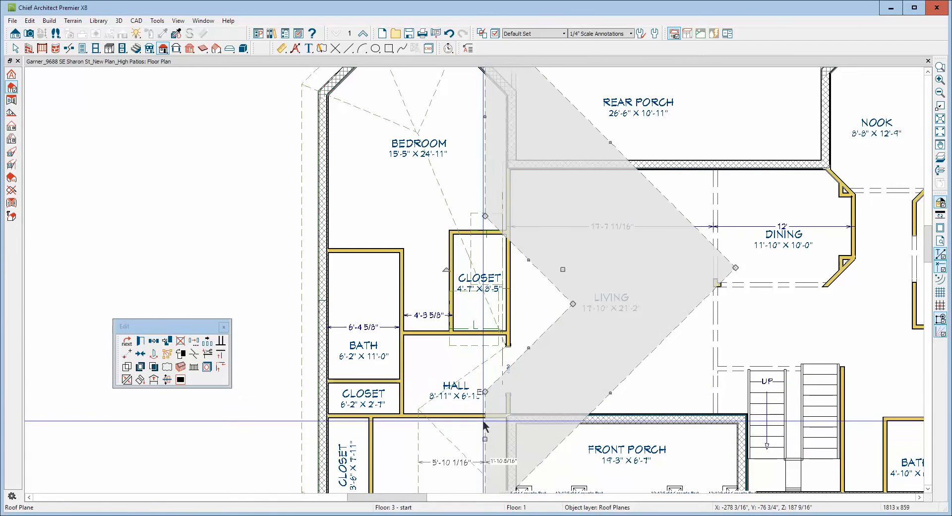
key(Escape)
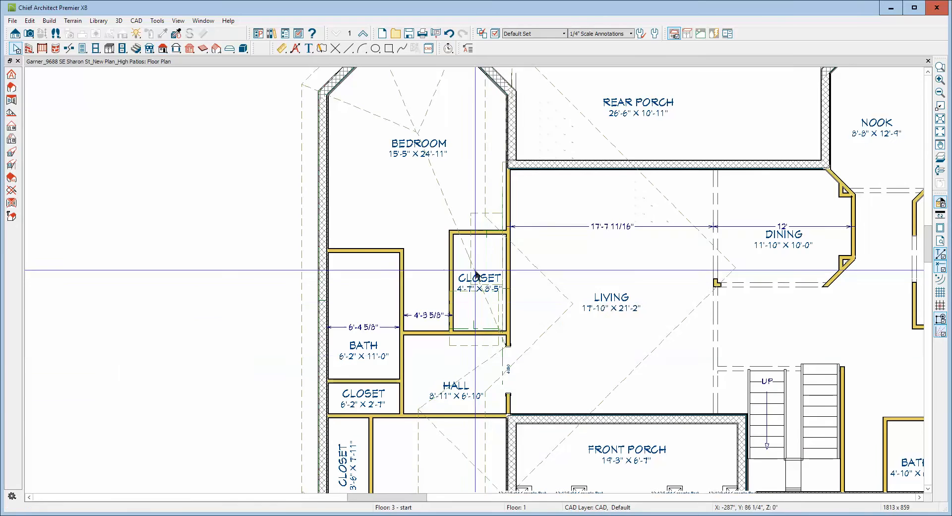
Lock the pitch of the bedroom-side closet roof plane and set its ridge top height to 200.
click(472, 223)
click(141, 342)
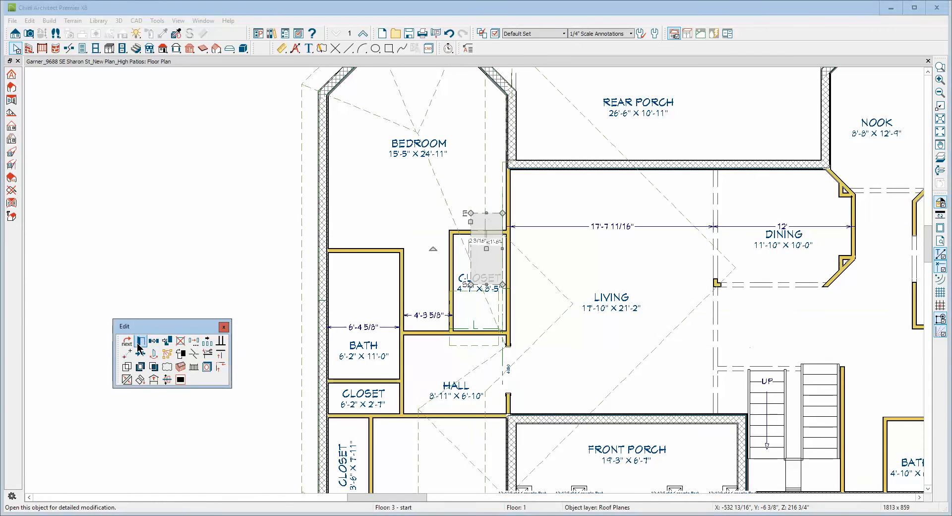
click(625, 166)
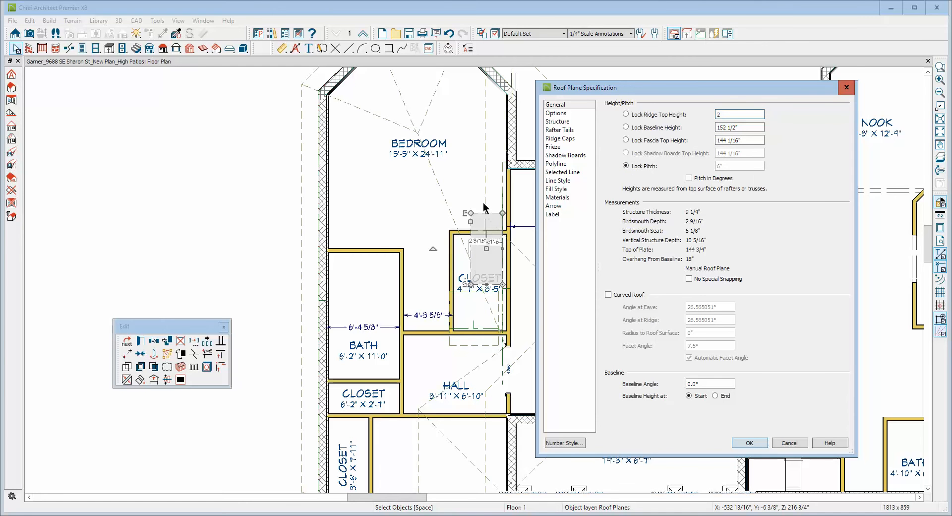
click(749, 443)
key(Escape)
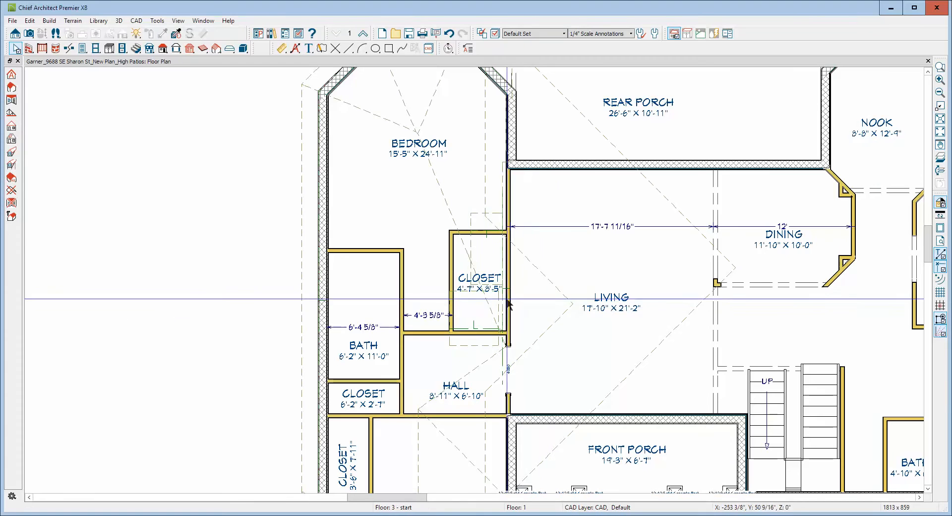
Join the facing ridge edges of the two small roof planes over the bedroom closet.
right_click(467, 294)
click(476, 284)
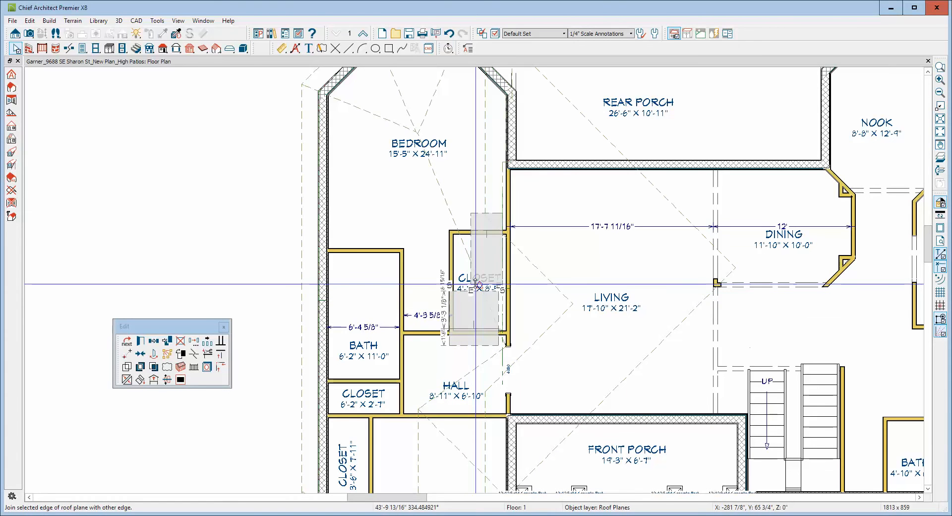
click(476, 284)
key(Escape)
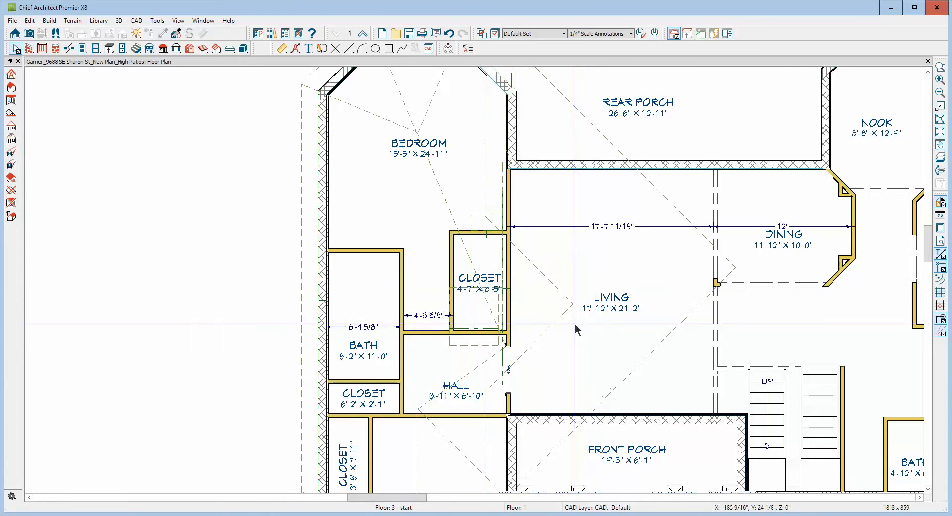
Join the living-side edge of the hall-side closet roof plane with the lower notch edge of the living room hip roof plane.
click(493, 317)
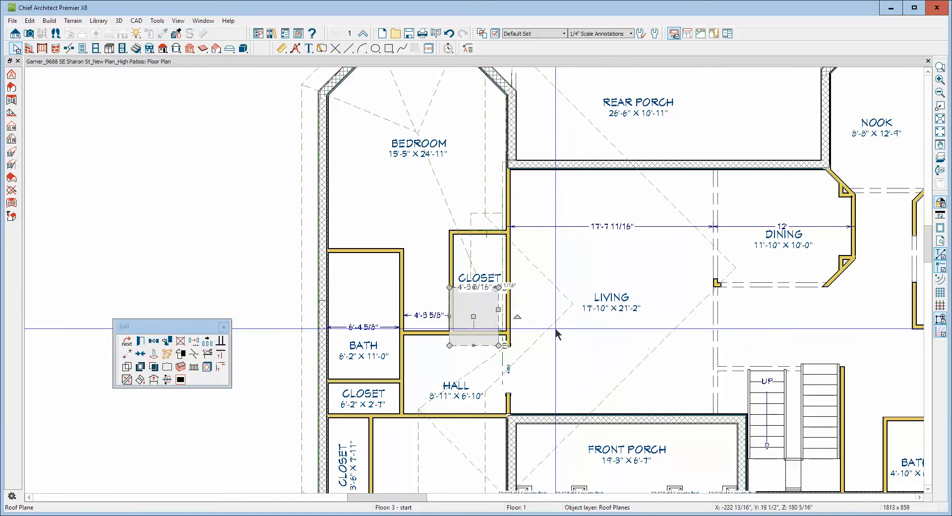
click(139, 379)
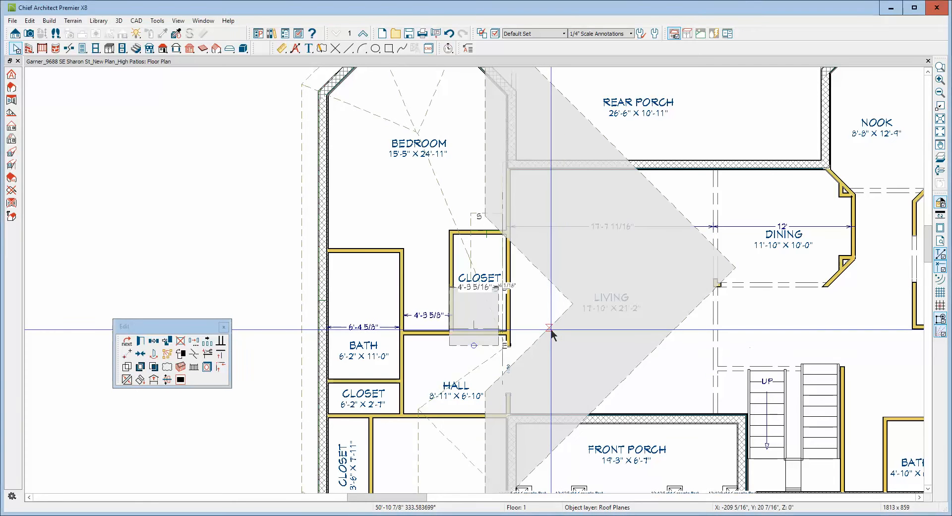
click(550, 328)
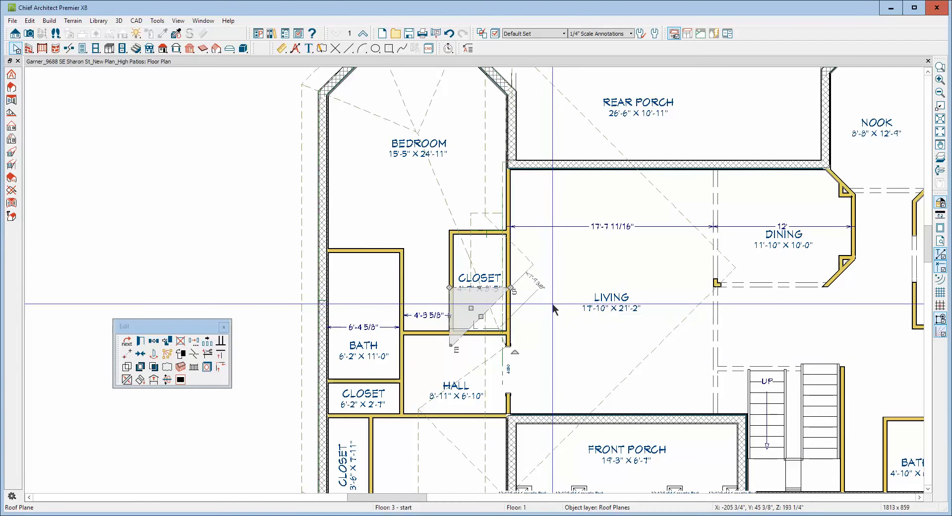
key(Escape)
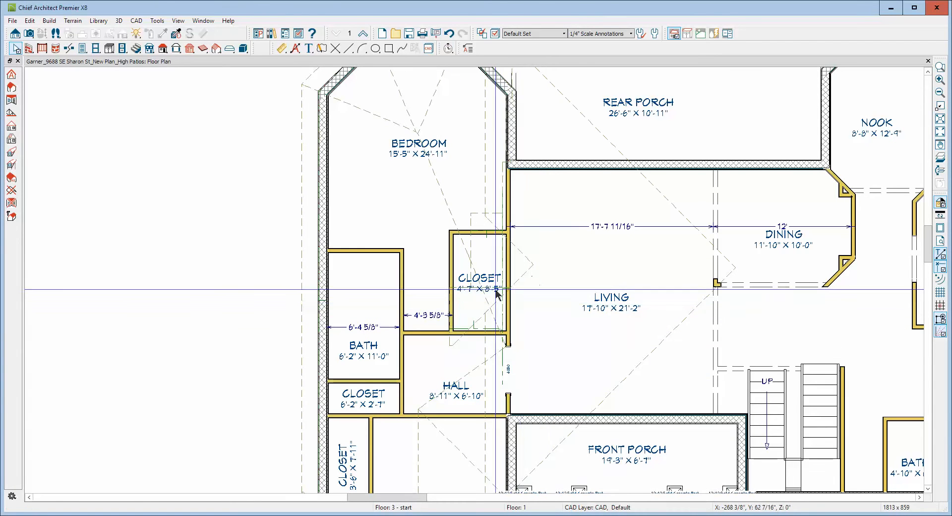
Join the living-side edge of the bedroom-side closet roof plane with the upper notch edge of the living room hip roof plane.
click(500, 263)
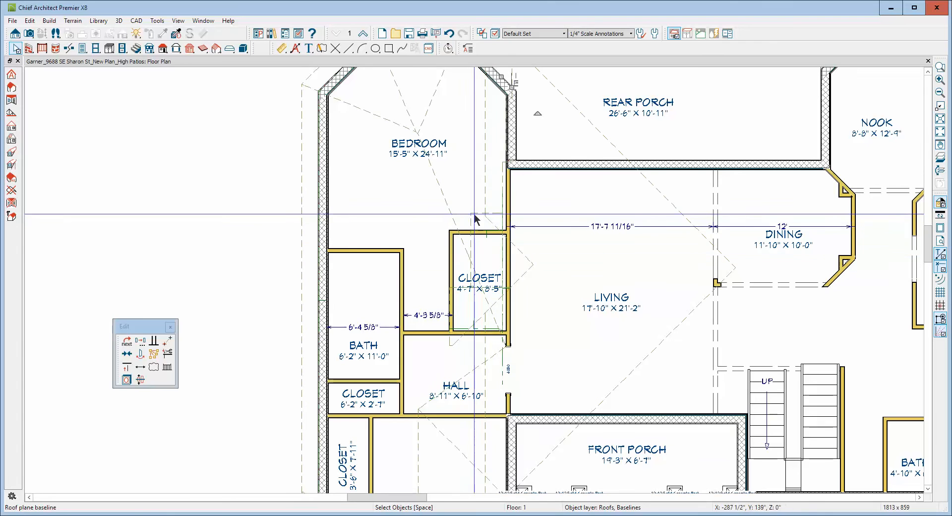
click(473, 221)
click(503, 250)
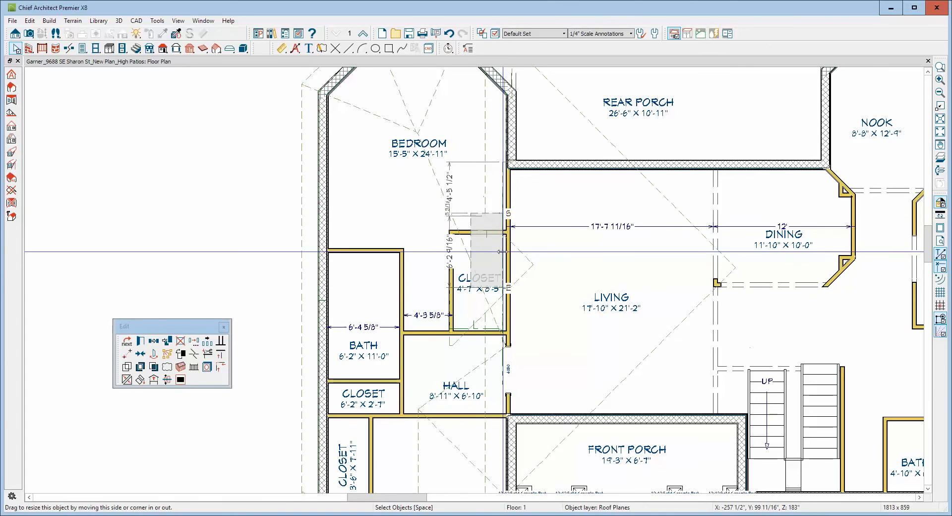
click(128, 379)
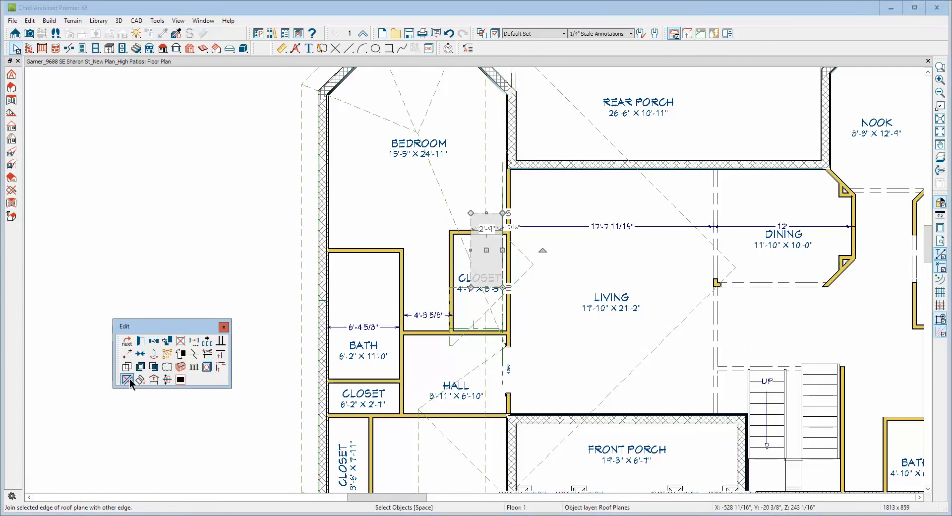
click(522, 255)
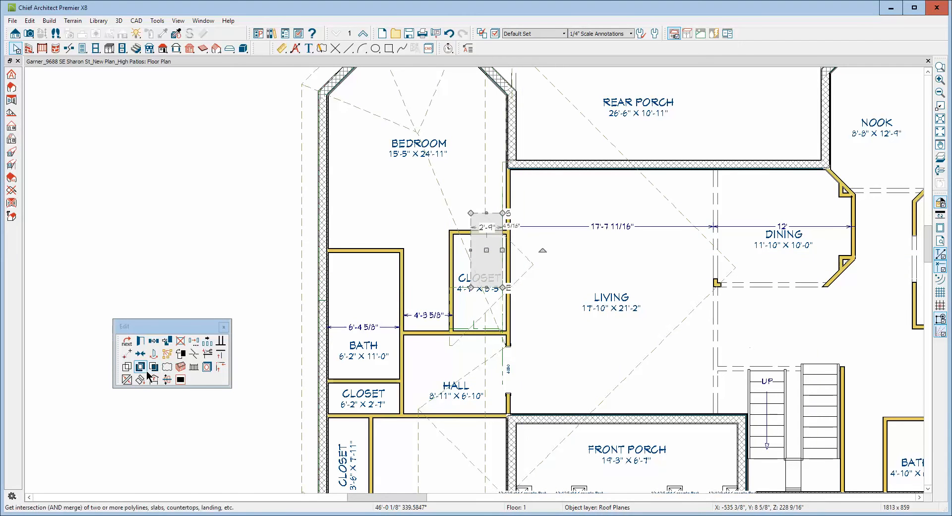
click(126, 380)
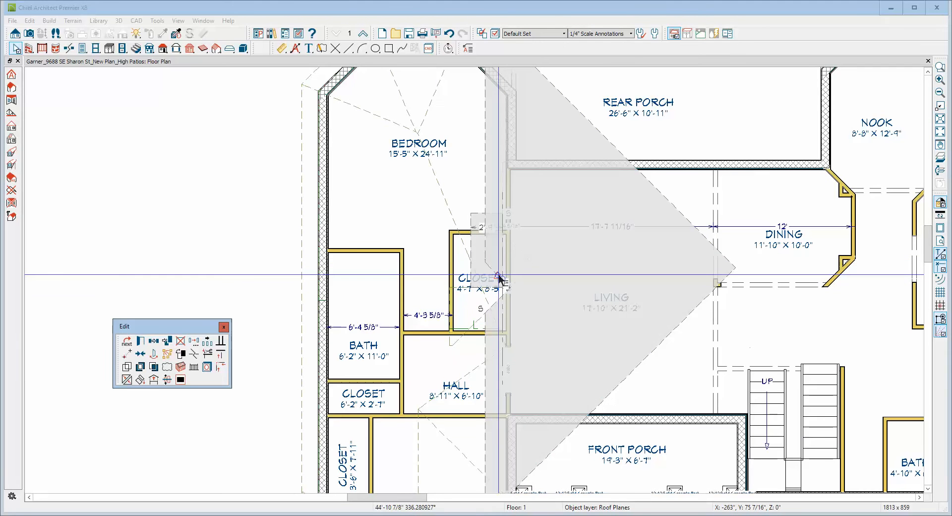
Widen the bedroom-side closet roof plane to about 4'-7" and pull in its far living-side corner to make that edge slanted.
scroll(491, 273, up, 2)
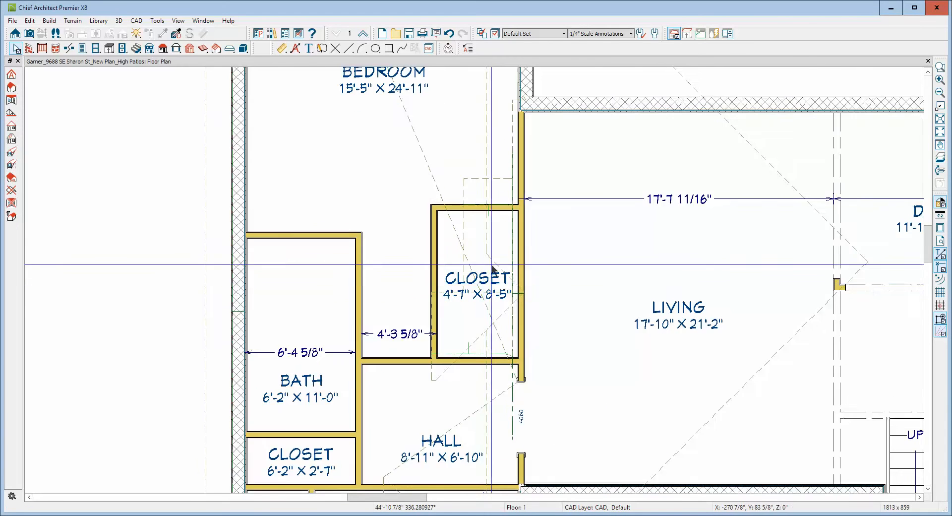
scroll(492, 268, up, 1)
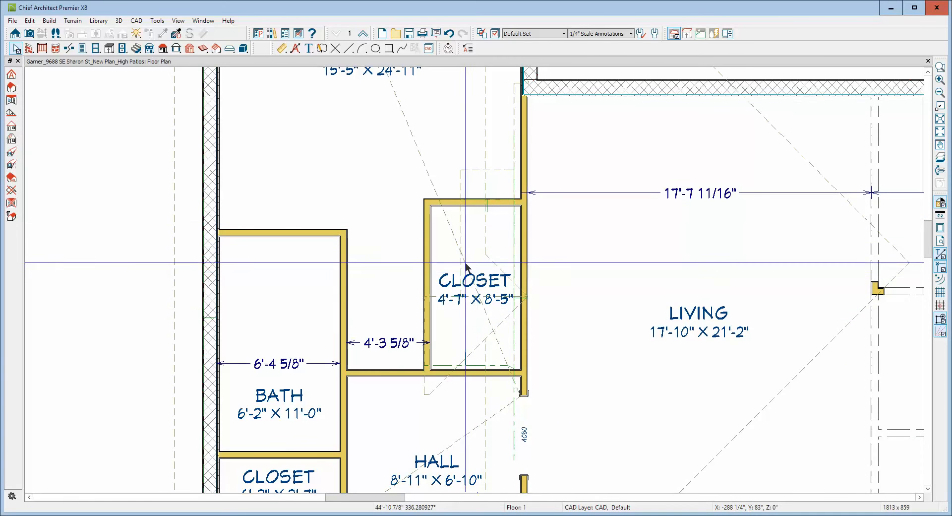
click(461, 246)
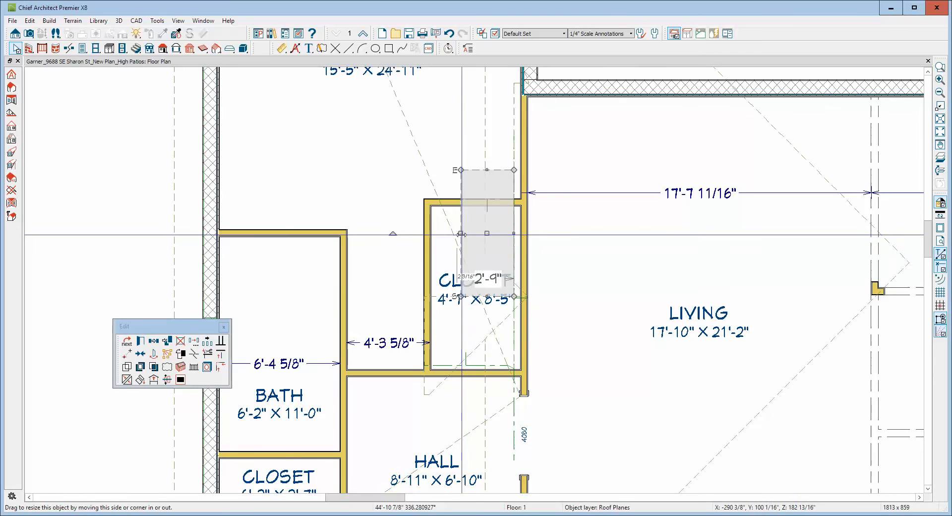
drag(461, 234, 423, 236)
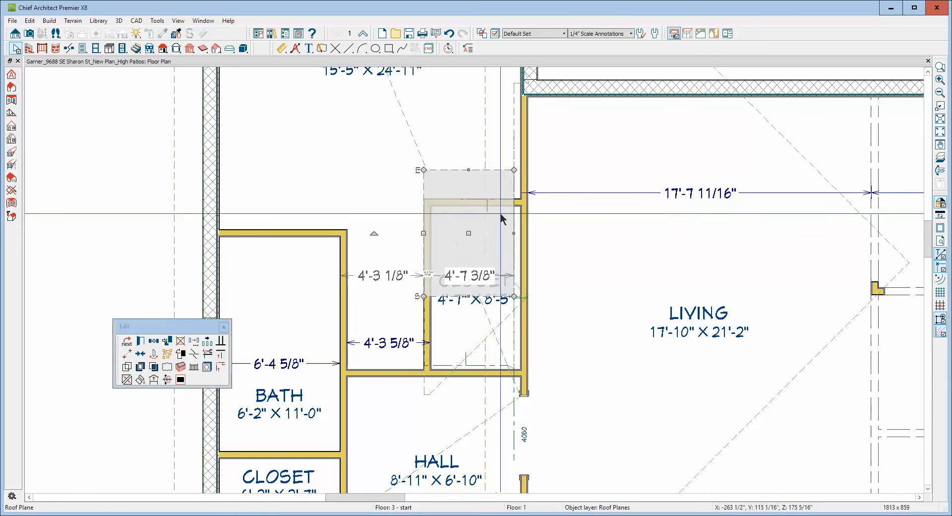
drag(514, 170, 452, 170)
Try to join the slanted edge of the bedroom-side closet roof plane with the notch edge of the living room hip roof plane.
click(510, 288)
scroll(510, 289, down, 1)
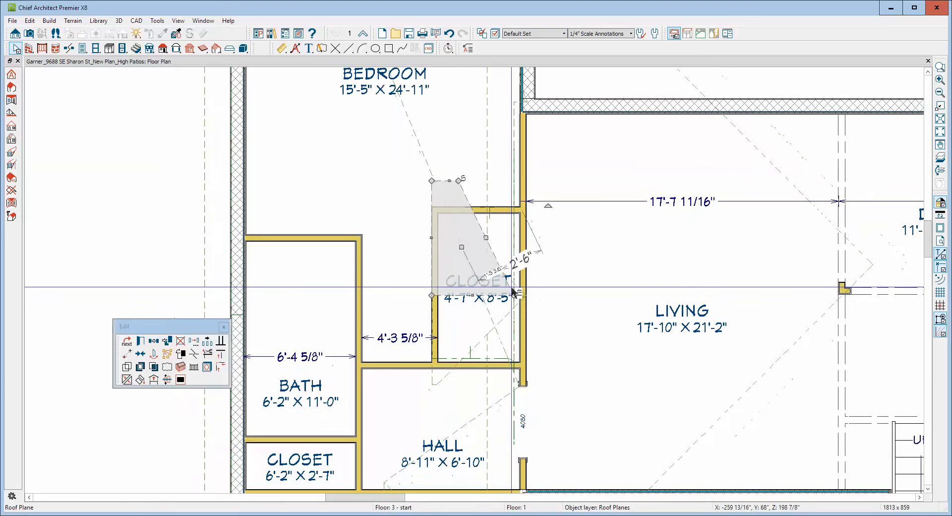
click(483, 239)
click(127, 380)
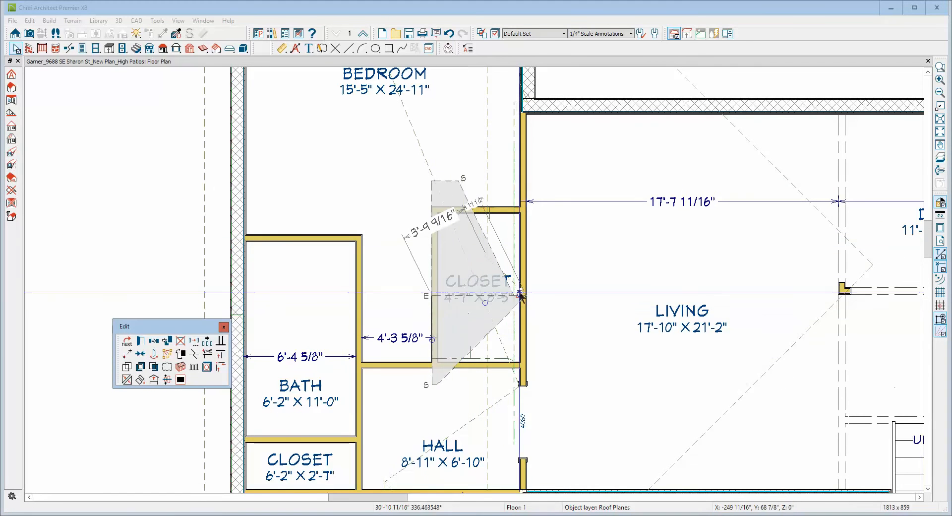
click(502, 280)
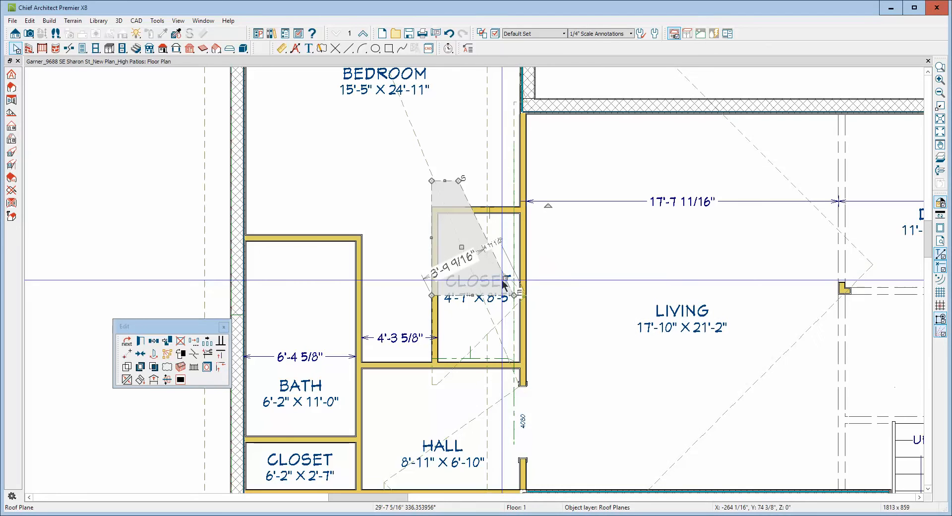
key(Escape)
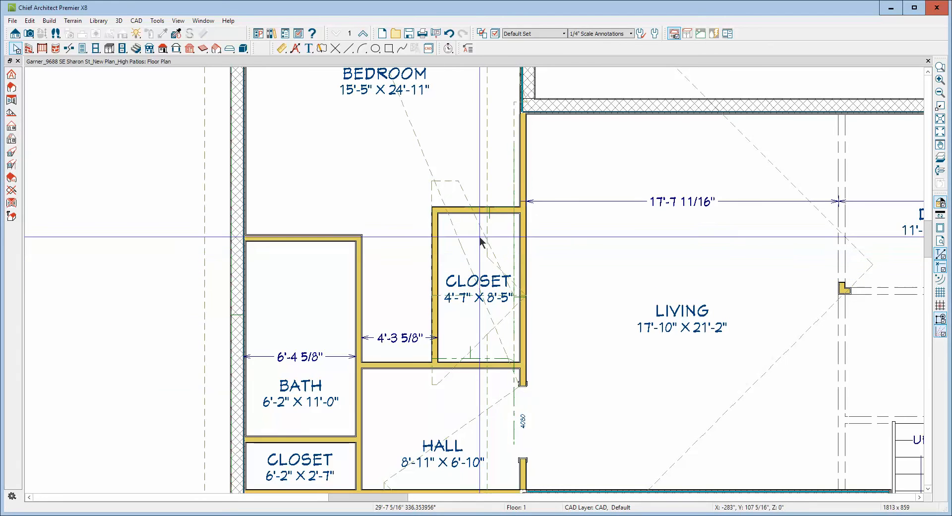
click(462, 196)
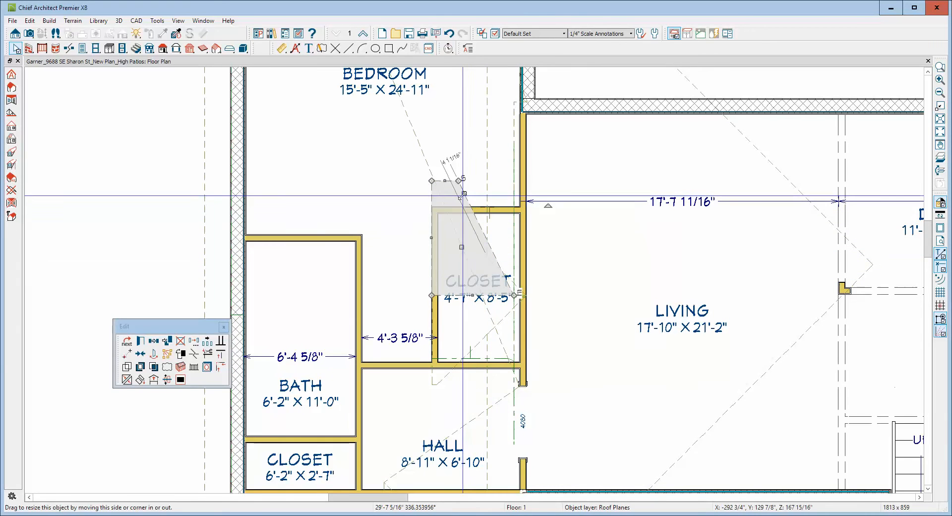
key(Escape)
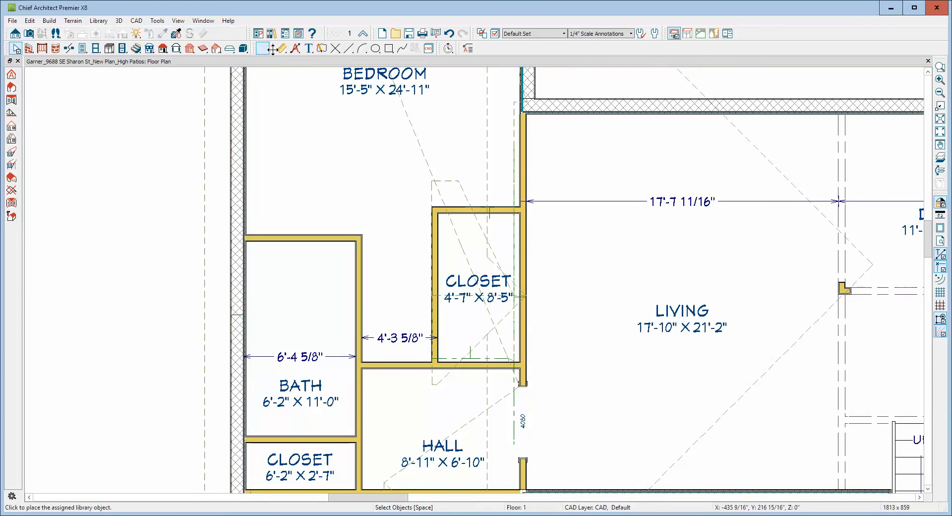
Create a full perspective overview of the house and inspect the roof junction above the bedroom closet.
click(14, 33)
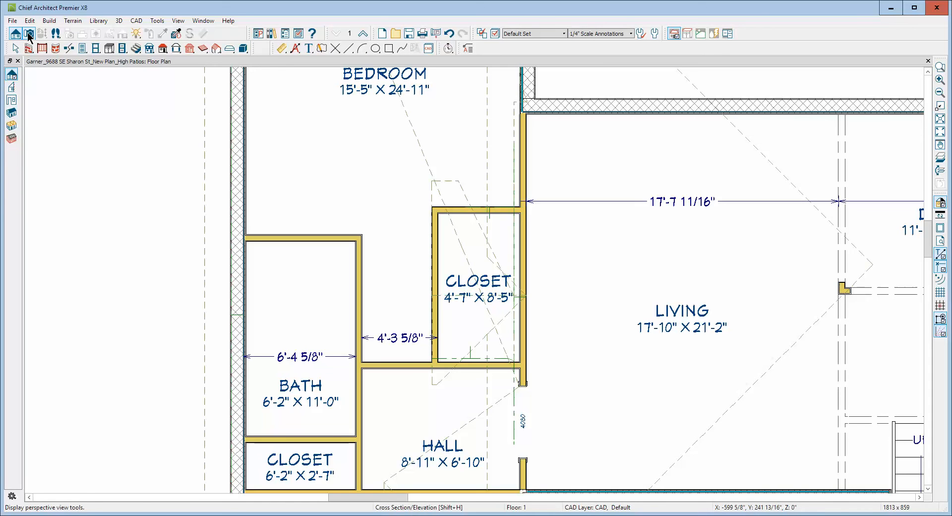
click(28, 34)
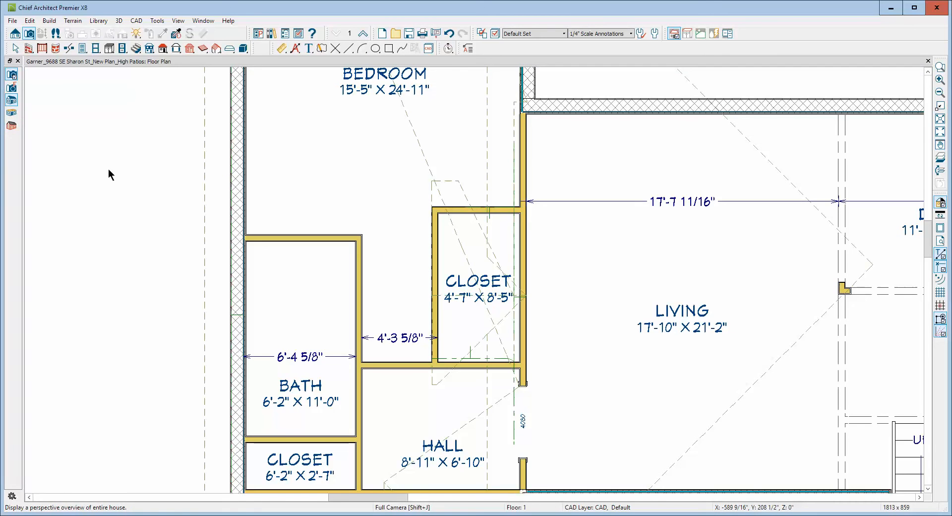
click(448, 283)
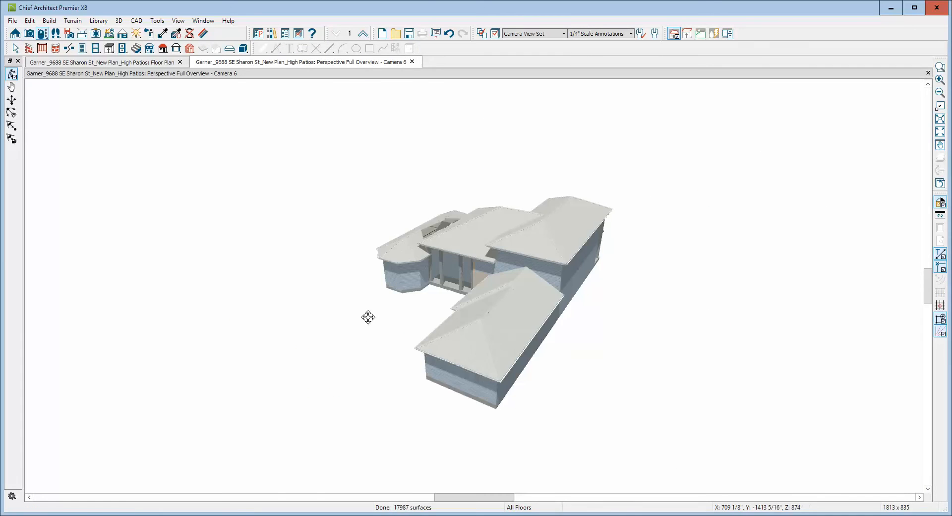
drag(389, 337, 507, 350)
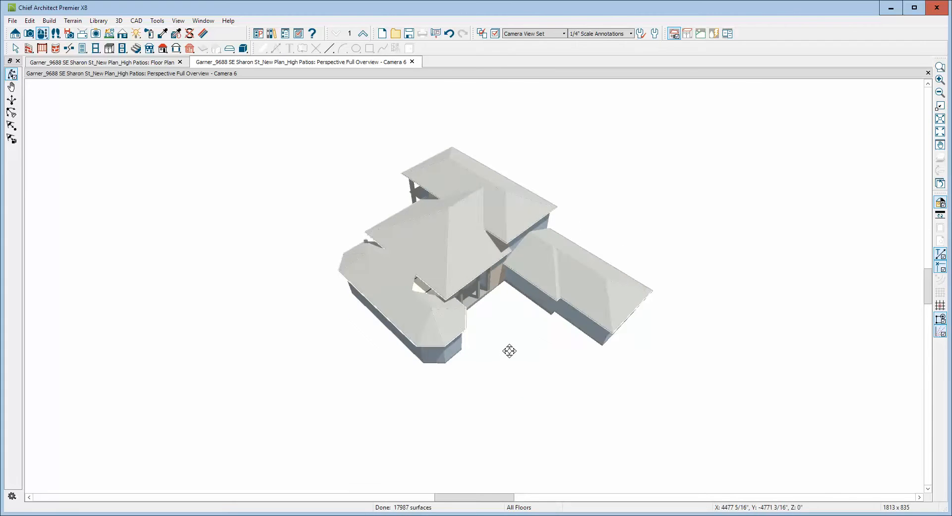
scroll(423, 263, up, 5)
scroll(418, 255, up, 2)
scroll(419, 256, down, 2)
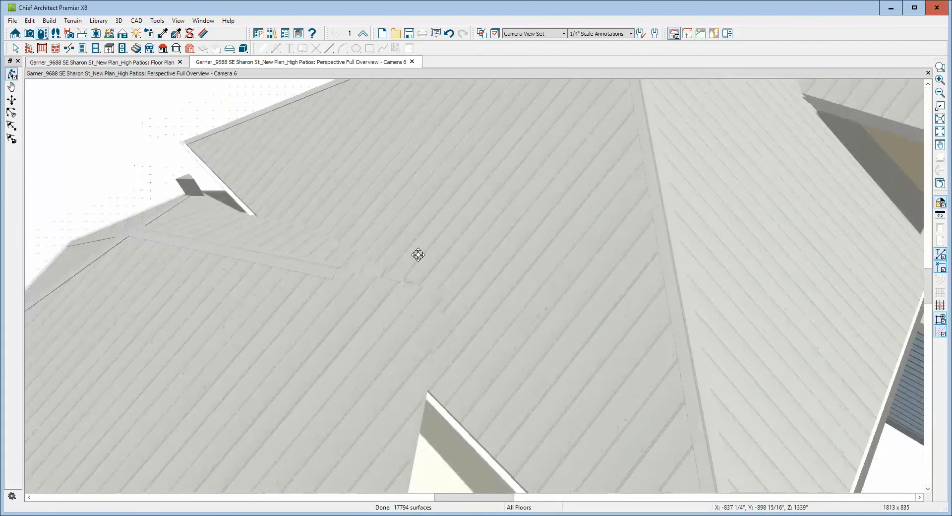
Switch the perspective overview's rendering technique to a black-and-white vector line view with shadows.
key(space)
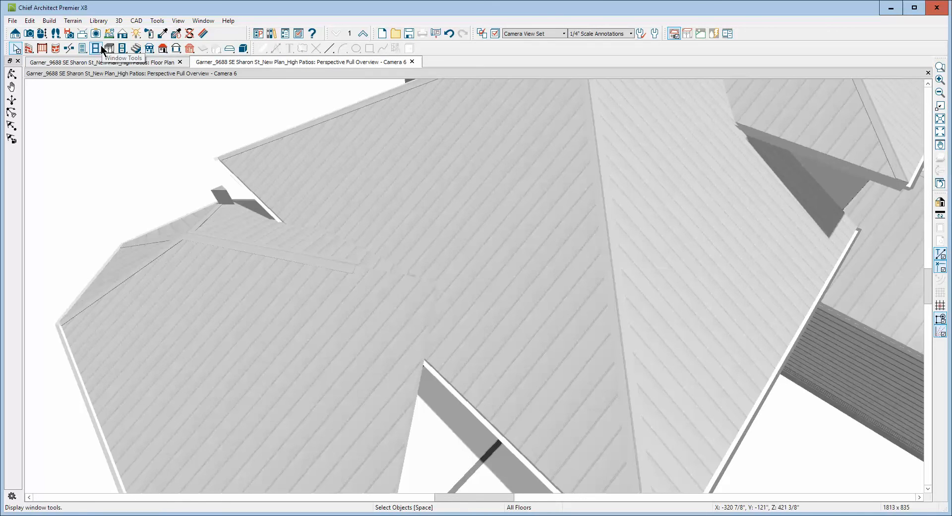
click(124, 34)
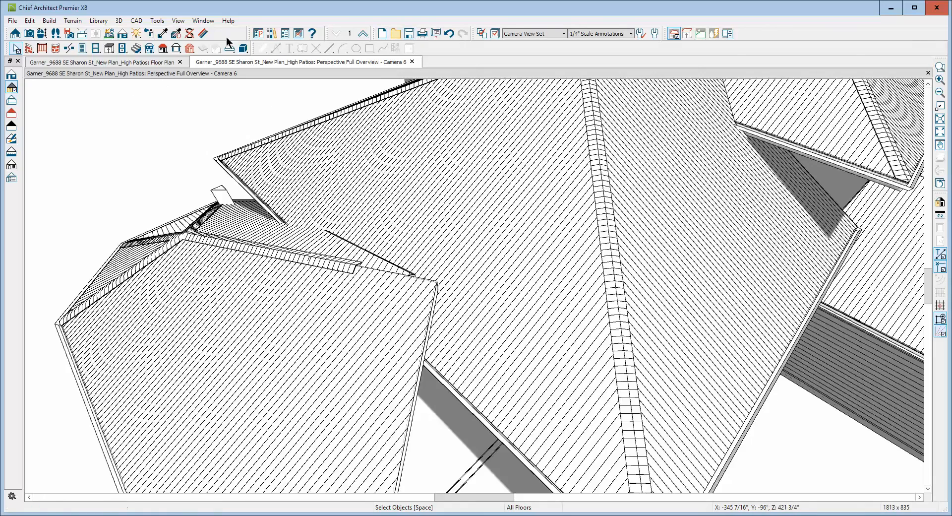
scroll(105, 94, down, 2)
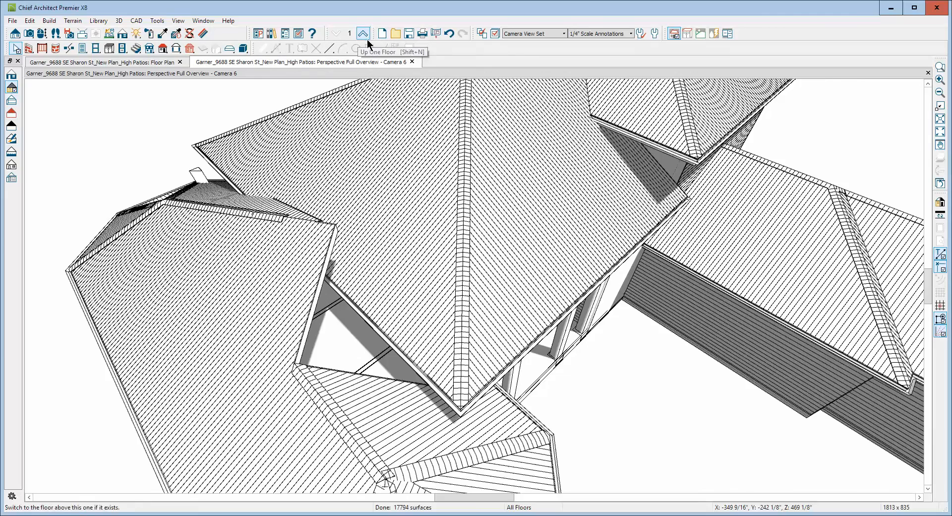
scroll(151, 105, down, 5)
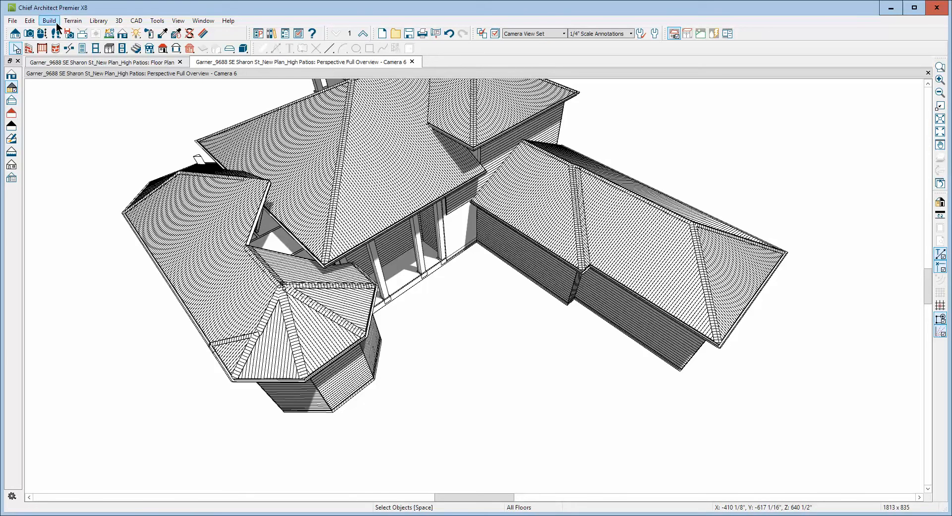
click(157, 20)
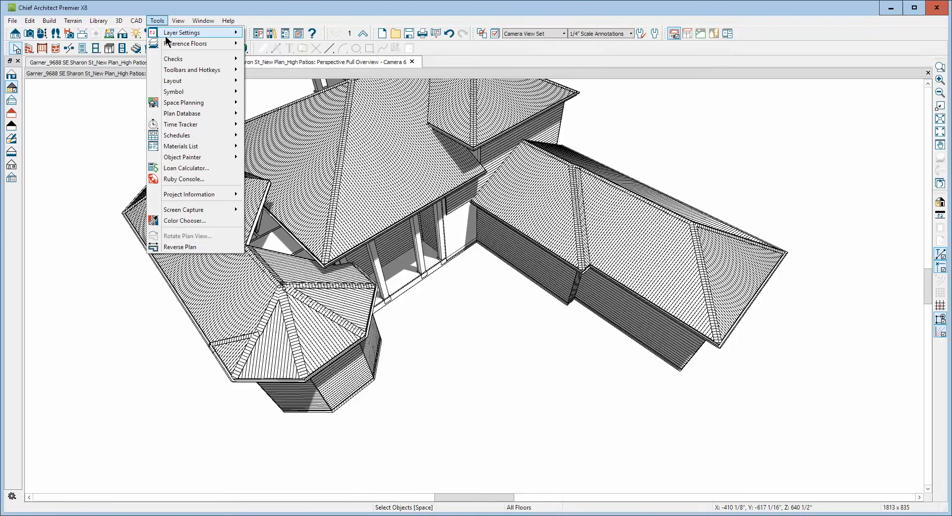
mouse_move(183, 71)
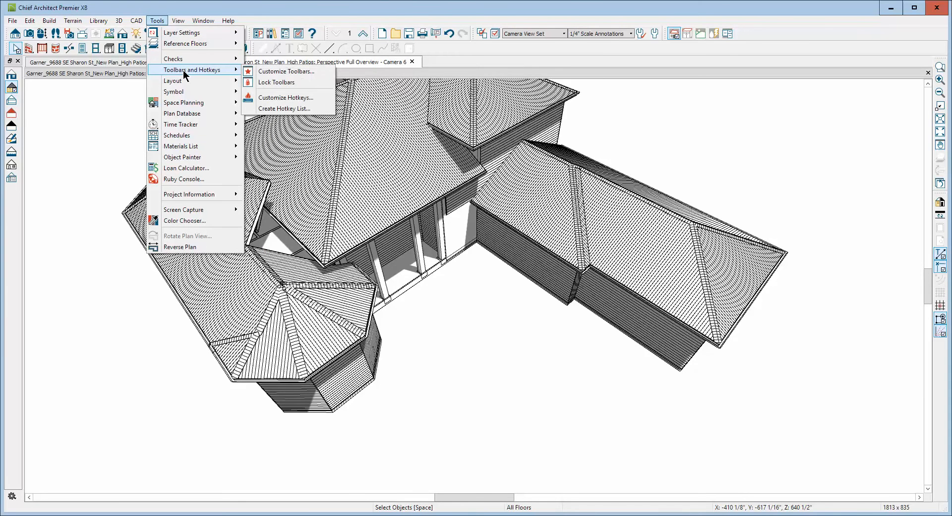
mouse_move(188, 116)
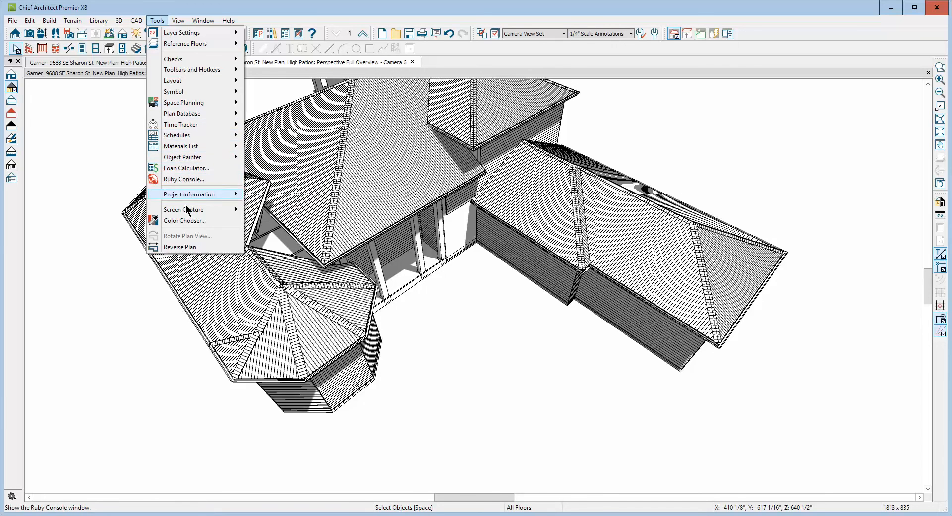
click(108, 148)
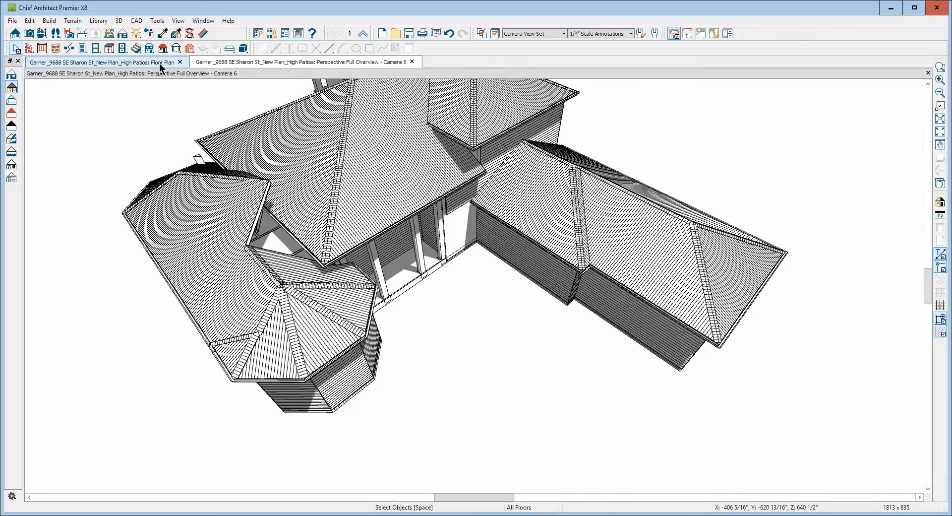
right_click(613, 49)
mouse_move(646, 118)
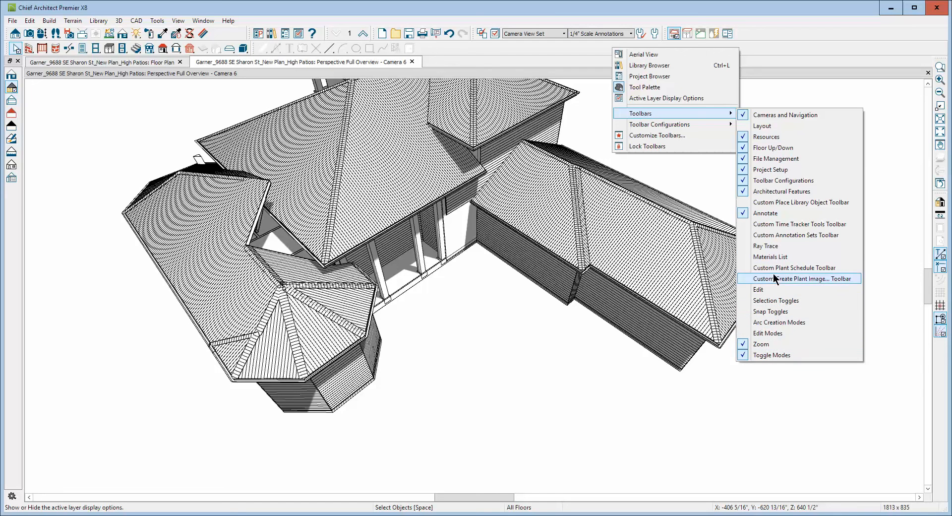
click(774, 113)
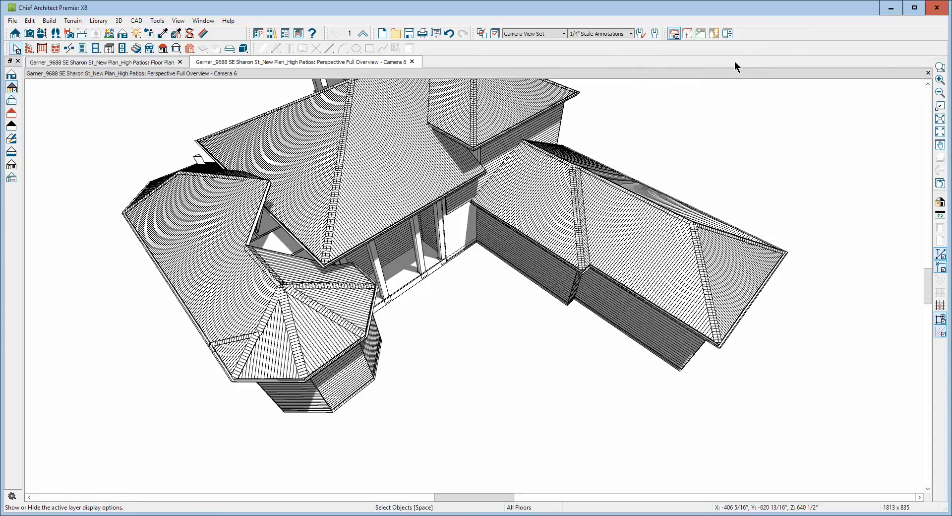
Examine the gap between the living room hip roof and the bedroom wing roof from above and from the porch side.
click(42, 33)
drag(251, 226, 225, 268)
scroll(252, 205, up, 3)
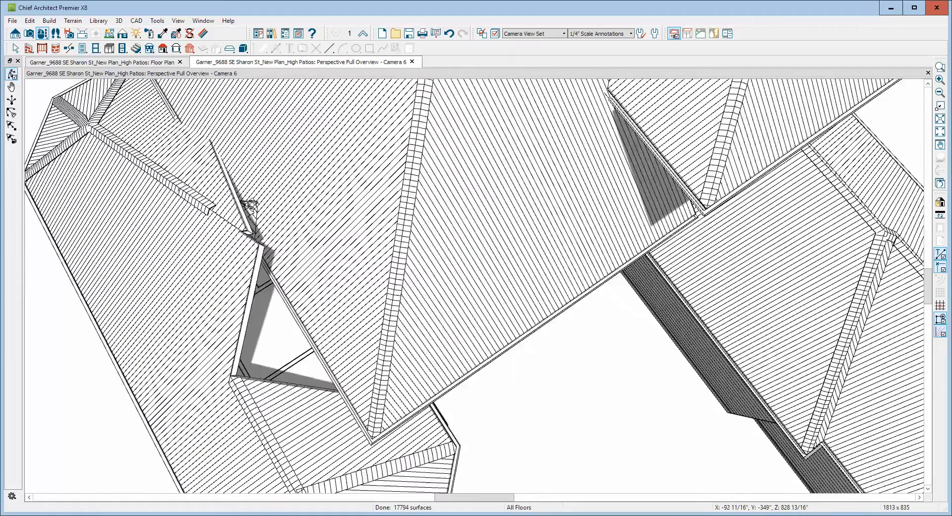
scroll(252, 205, up, 3)
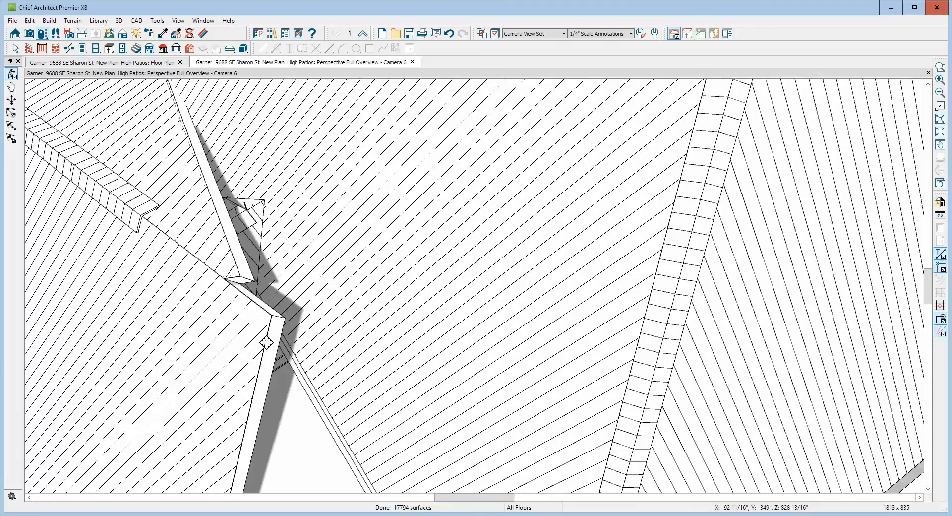
drag(266, 342, 221, 238)
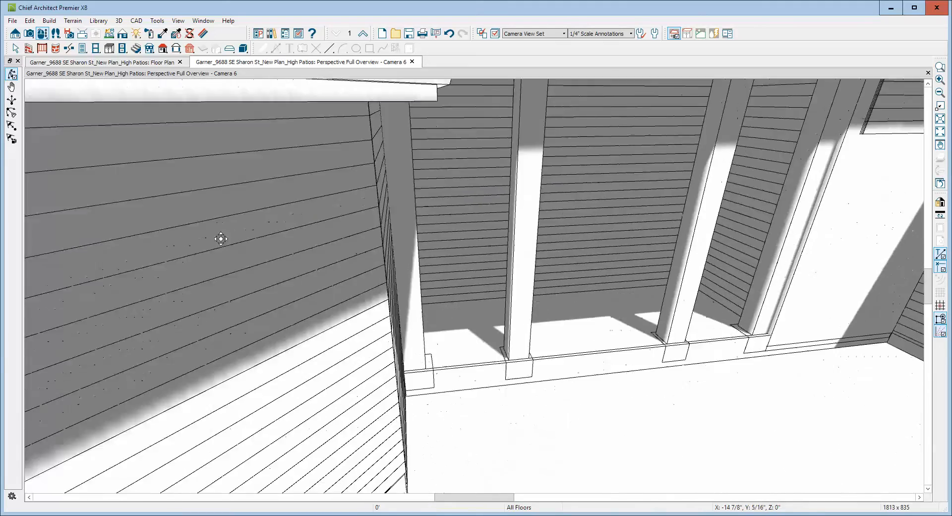
scroll(221, 246, down, 8)
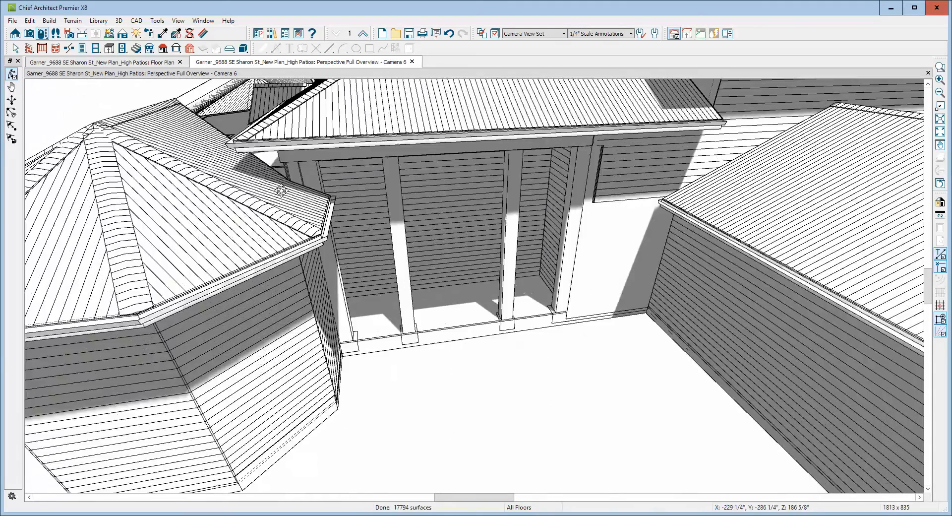
scroll(281, 191, down, 5)
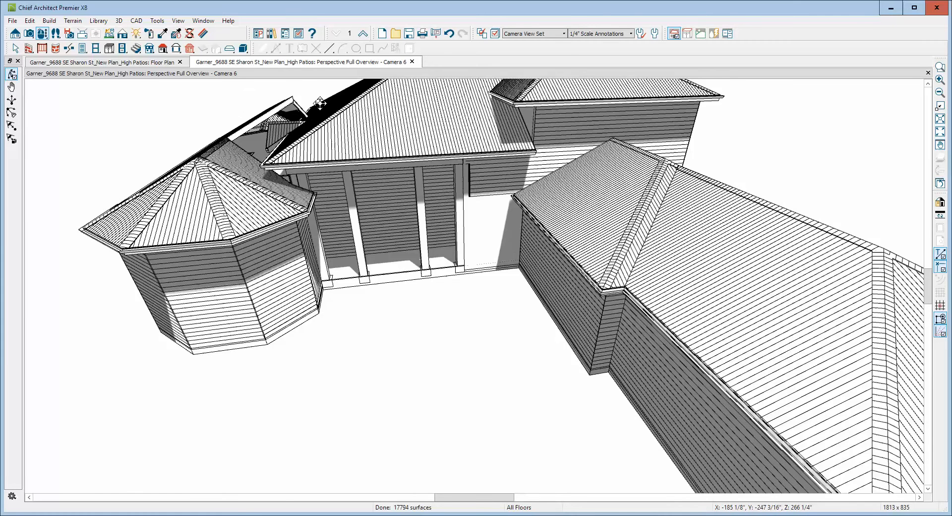
In the floor plan, raise the hall-side and bedroom-side closet roof planes together by 30 inches relative to their current height.
key(ctrl+Tab)
key(space)
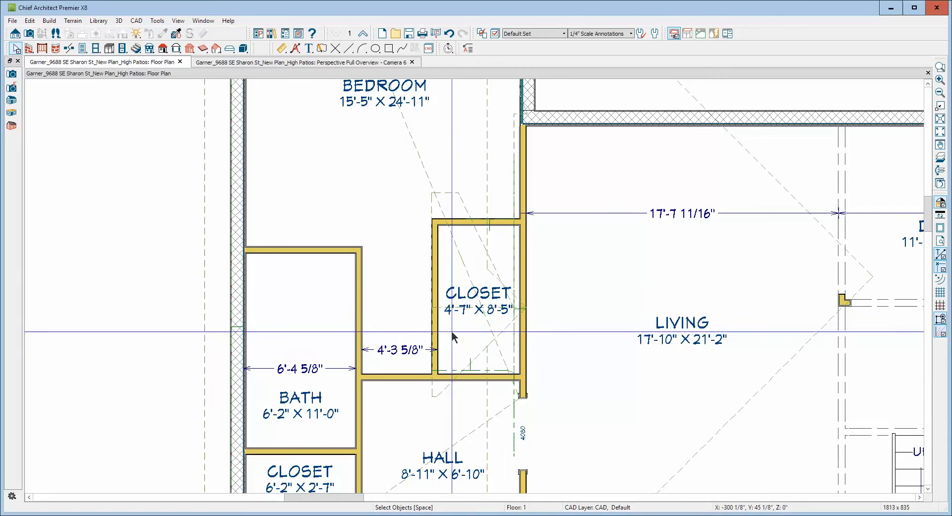
click(470, 336)
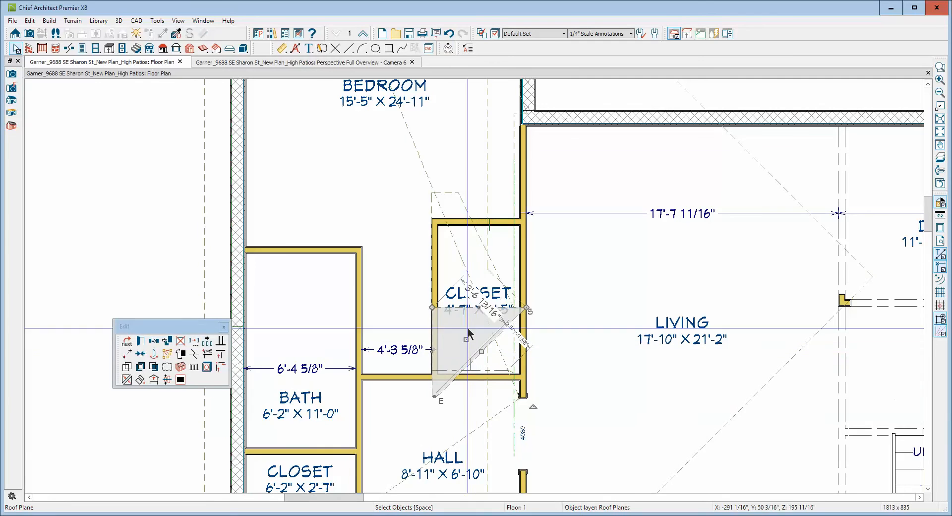
click(476, 232)
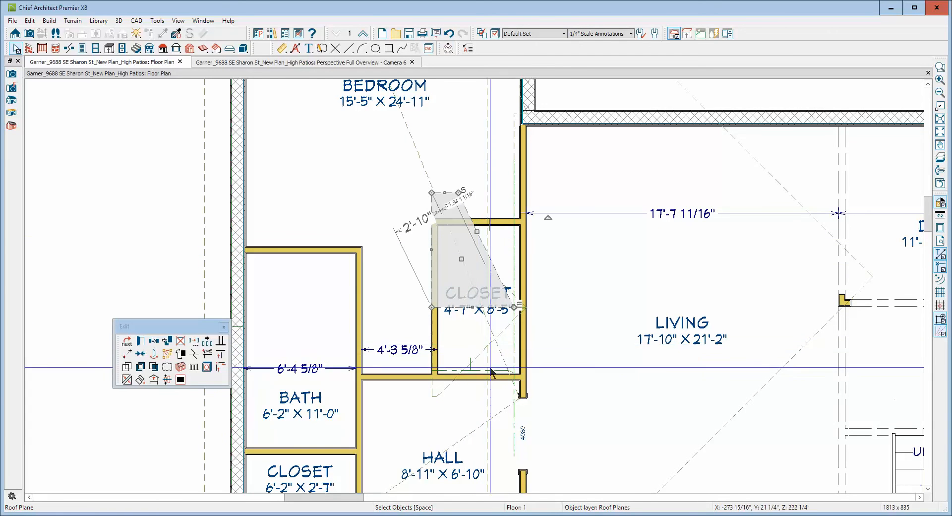
shift+click(502, 329)
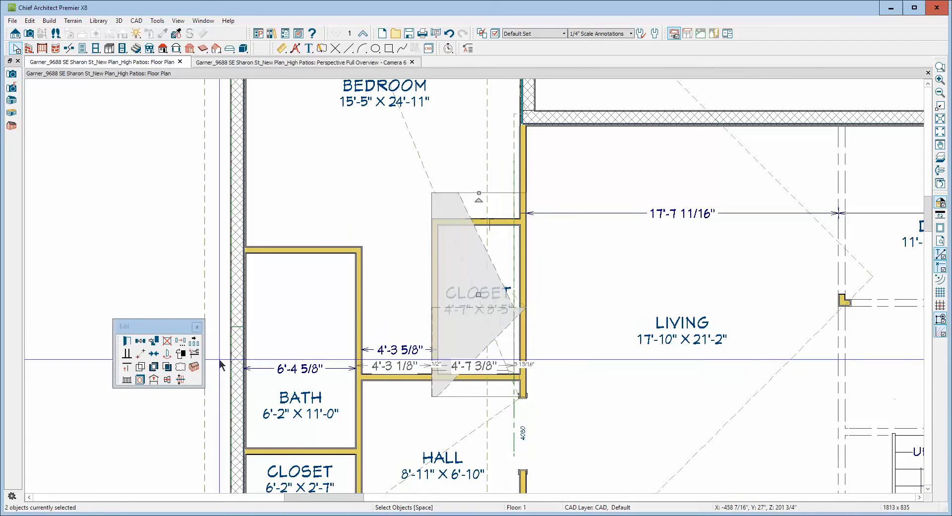
click(194, 342)
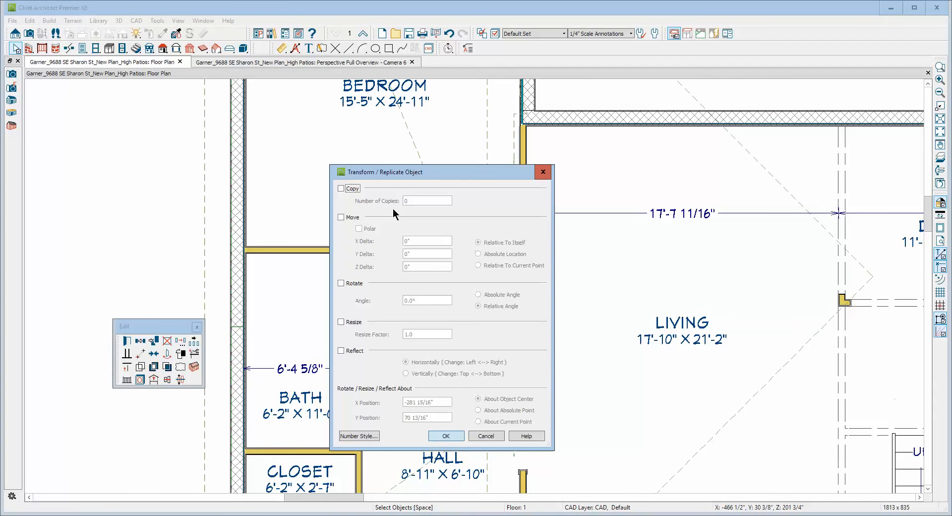
click(351, 219)
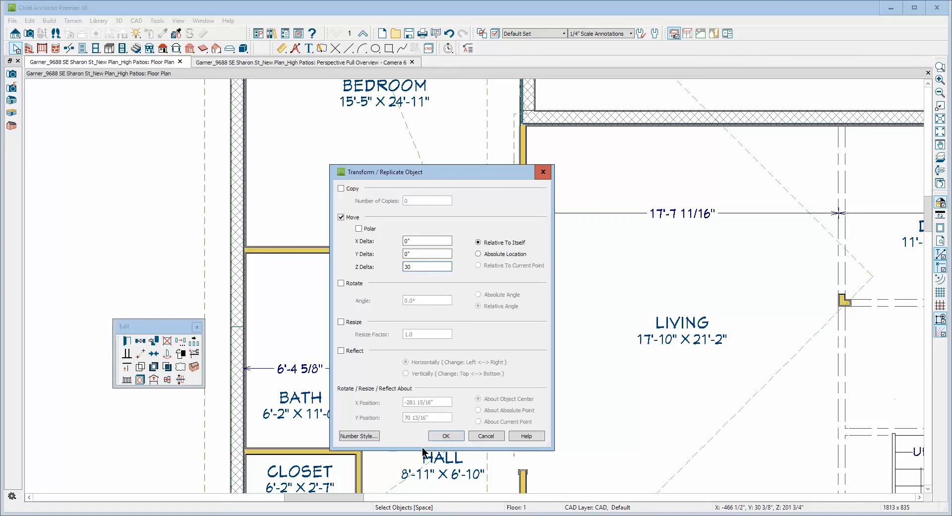
click(445, 436)
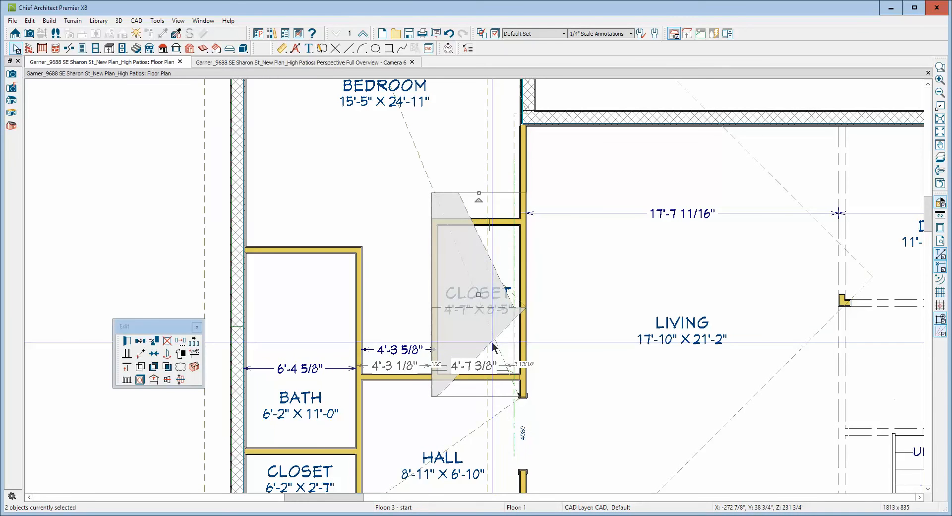
Check the raised closet roof planes in the 3D overview and raise both by another 30 inches.
key(ctrl+Tab)
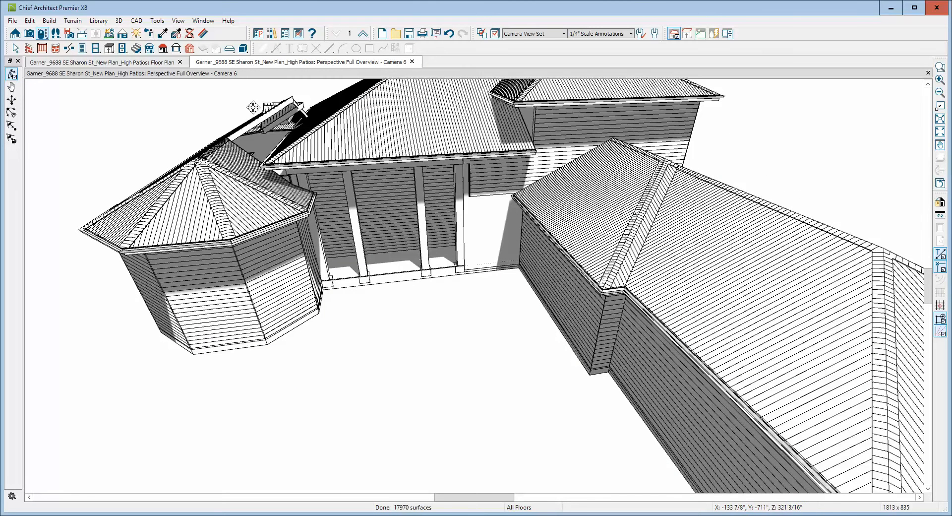
scroll(273, 102, up, 3)
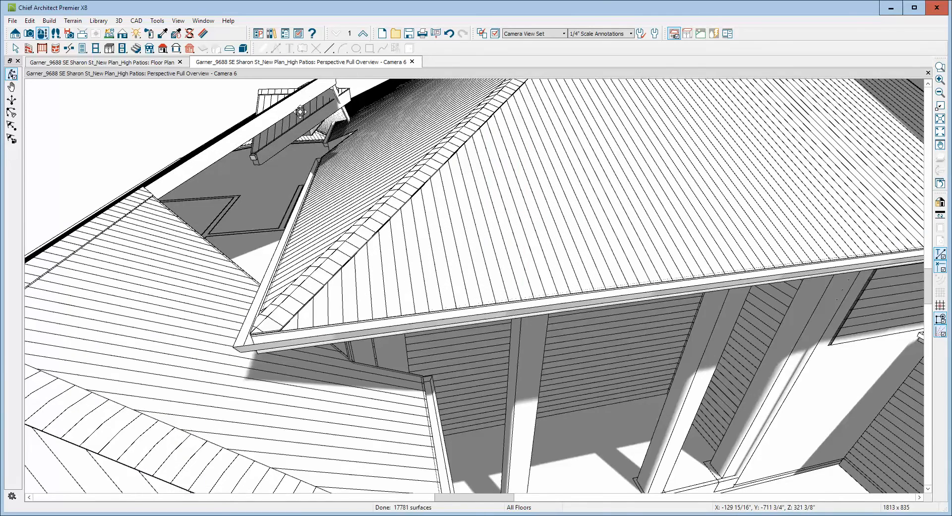
key(ctrl+Tab)
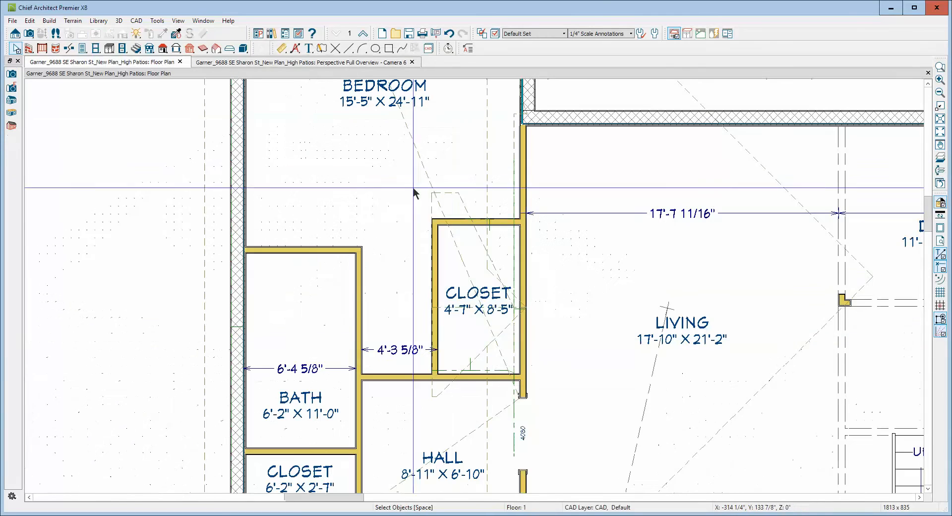
click(506, 317)
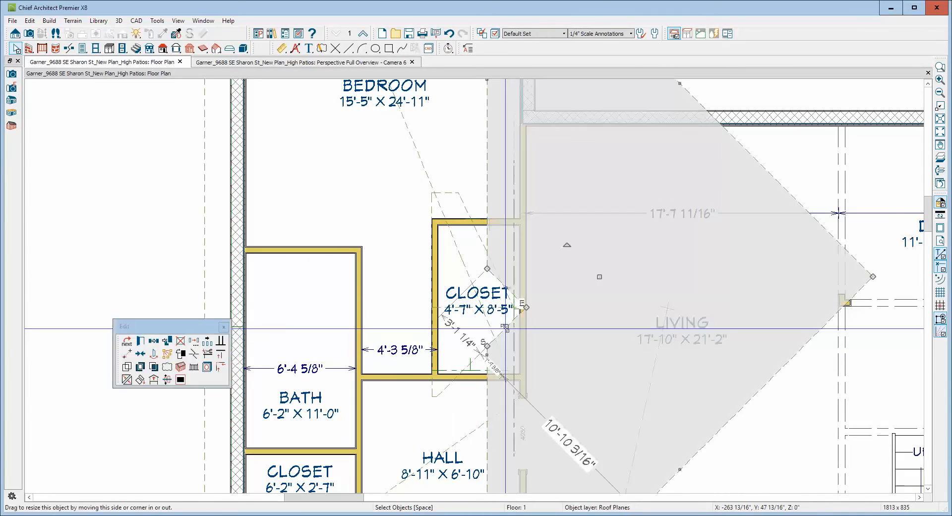
click(452, 193)
shift+click(444, 389)
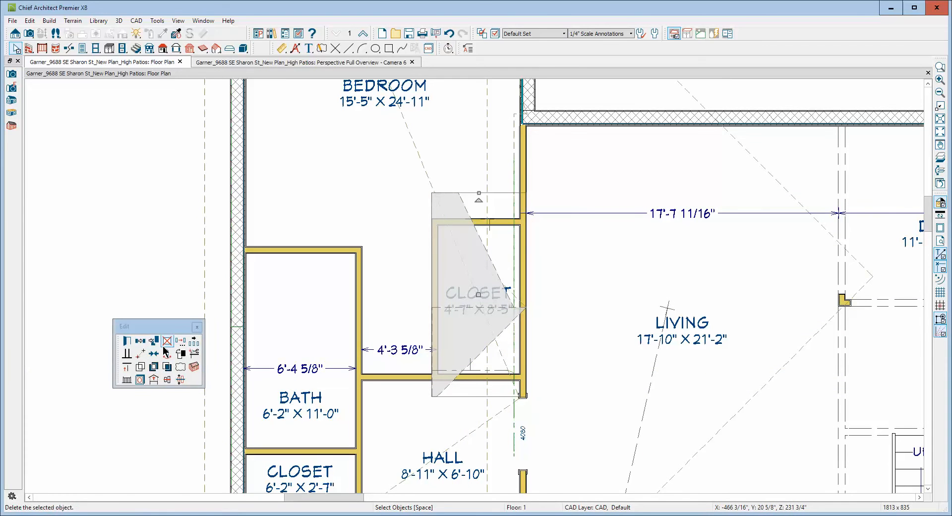
click(181, 341)
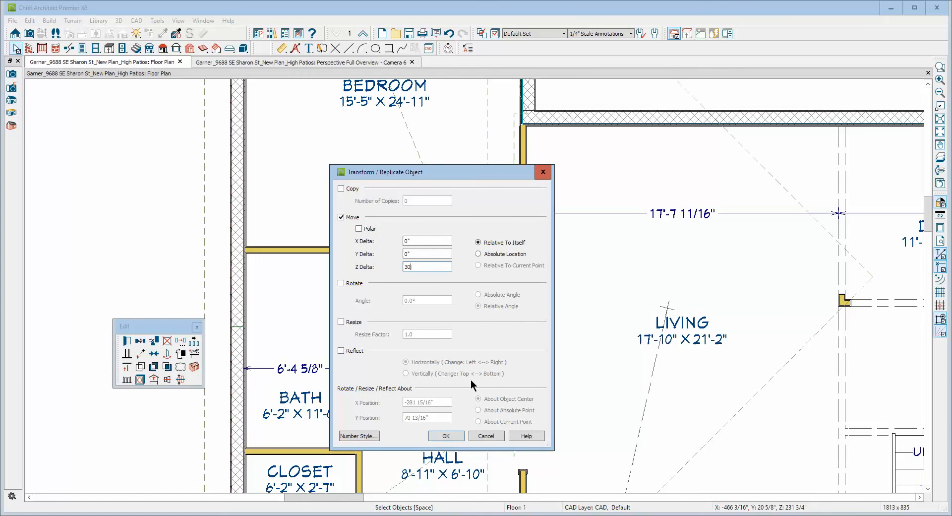
click(446, 435)
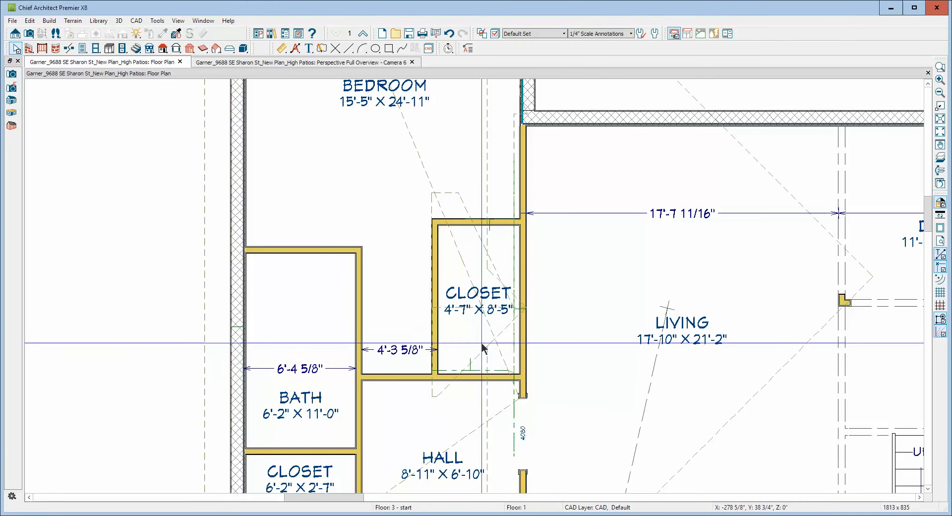
Reshape the bedroom-side closet roof plane into a triangle by collapsing its short end edge onto its outer corner.
scroll(525, 288, down, 2)
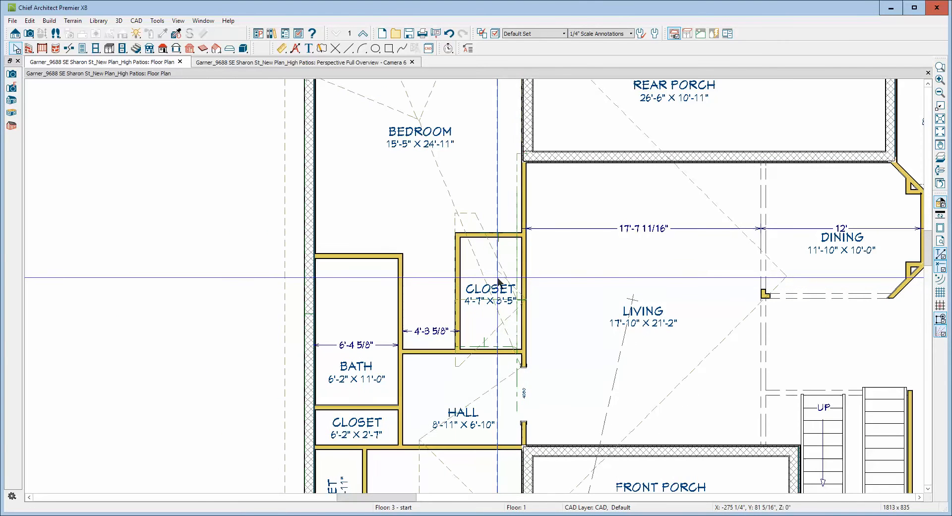
click(480, 219)
drag(477, 211, 457, 212)
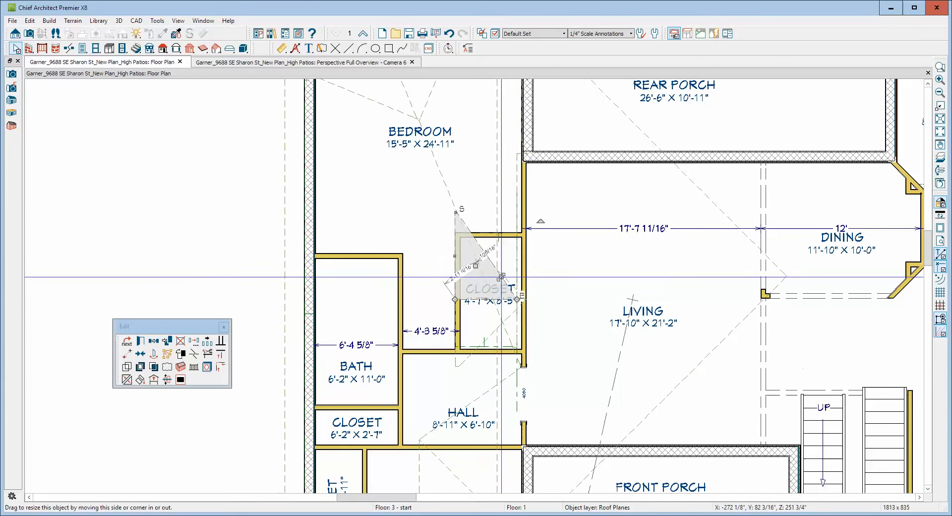
Move the closet room label clear of the roof lines and join the hip roof's bedroom-side notch edge to the triangular closet roof plane.
click(509, 281)
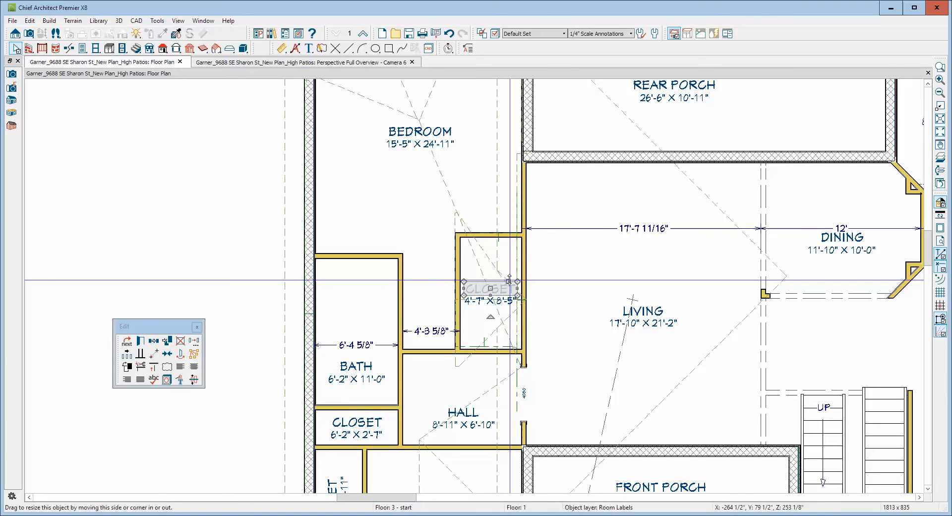
drag(492, 289, 490, 335)
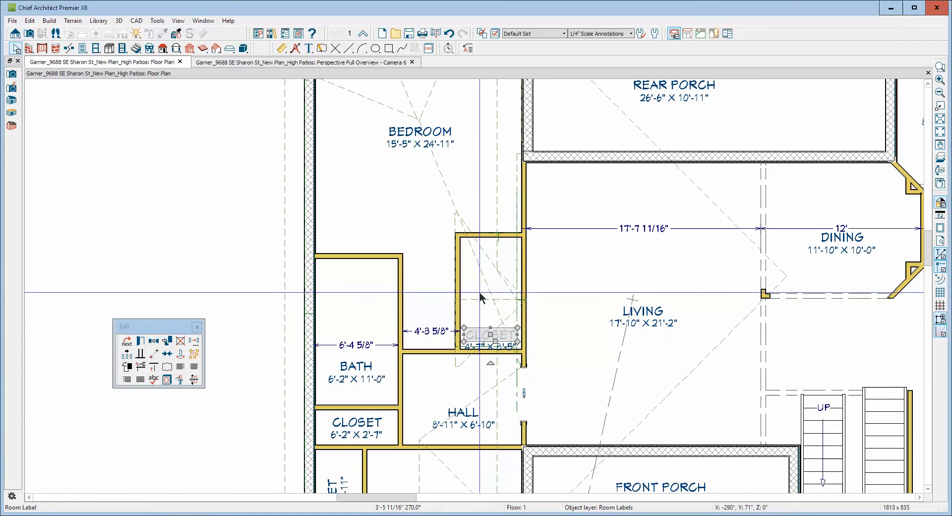
click(502, 276)
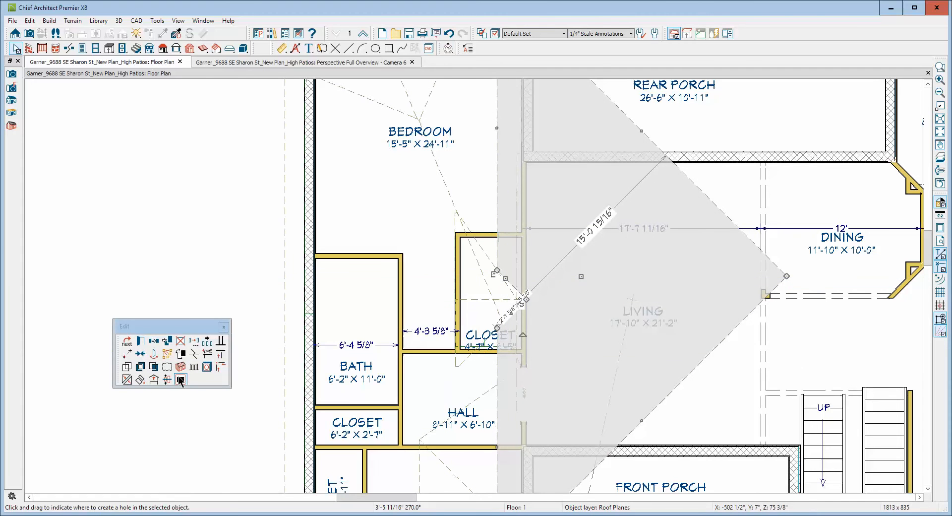
click(127, 379)
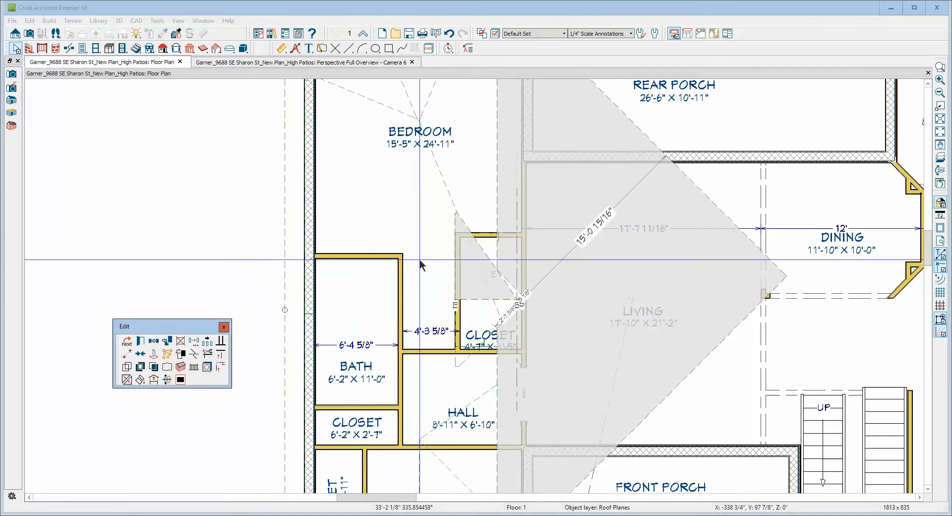
click(488, 254)
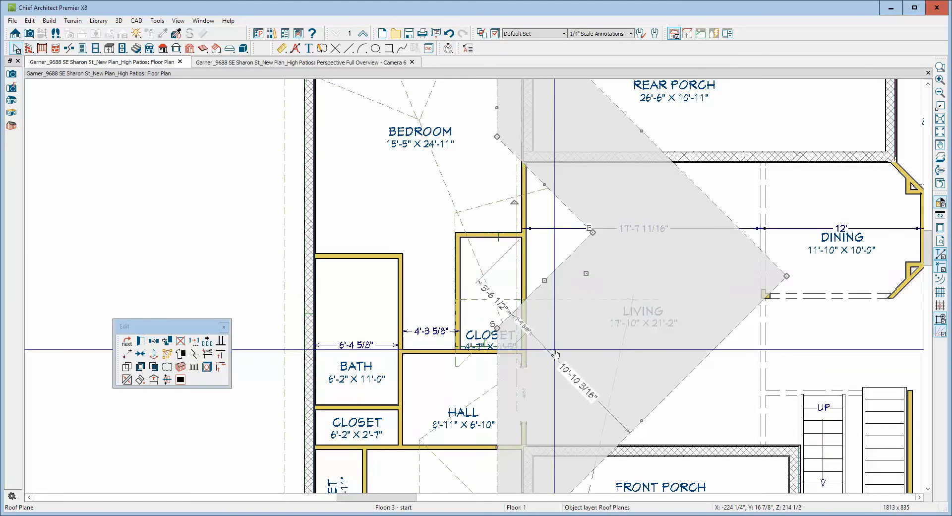
key(Escape)
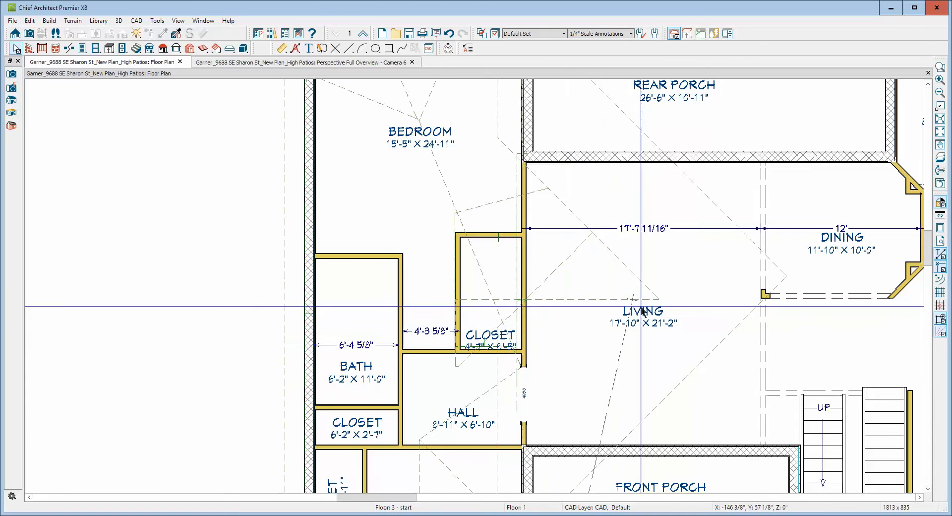
Join the slanted edge of the hall-side closet roof plane with the living room hip roof's hall-side notch edge.
click(469, 360)
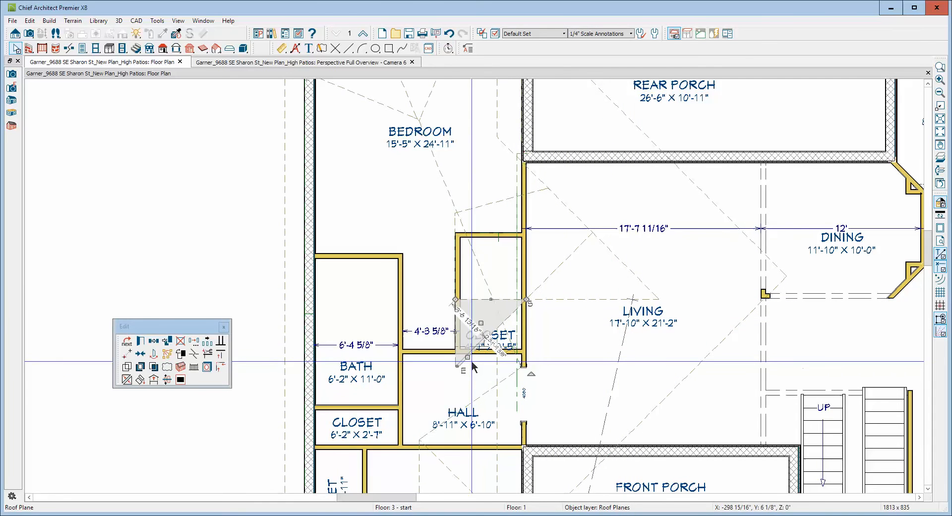
click(126, 380)
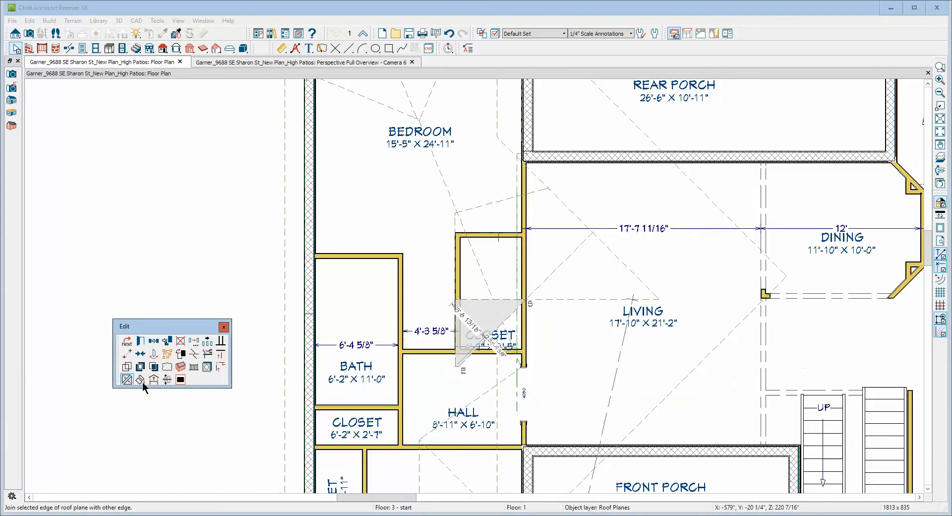
click(511, 321)
key(Escape)
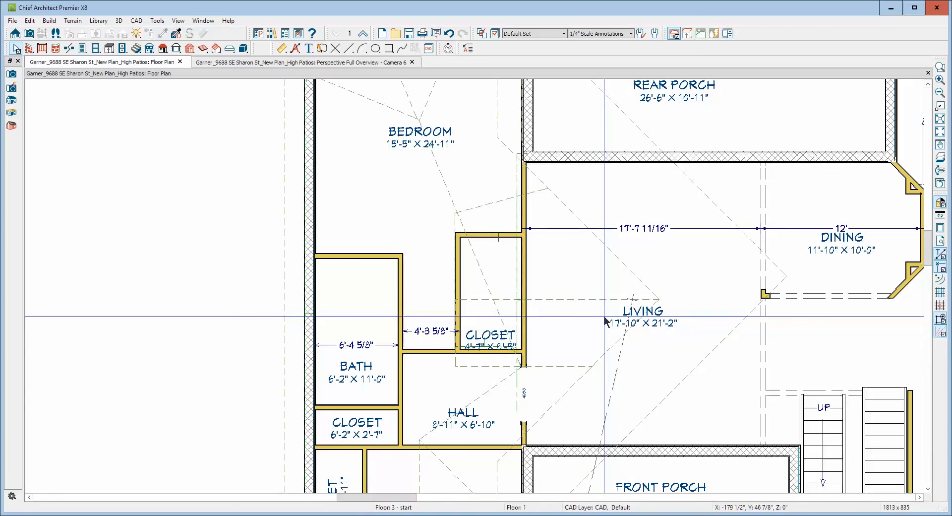
In the 3D overview, extend the lower outer corners of the hall-side and bedroom-side closet roof planes outward to the hip roof's eave.
key(ctrl+Tab)
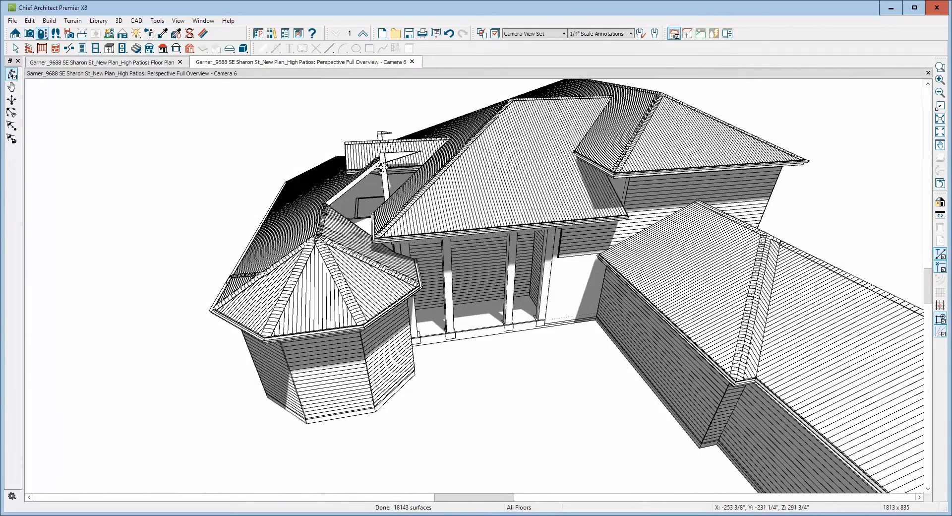
drag(381, 168, 456, 195)
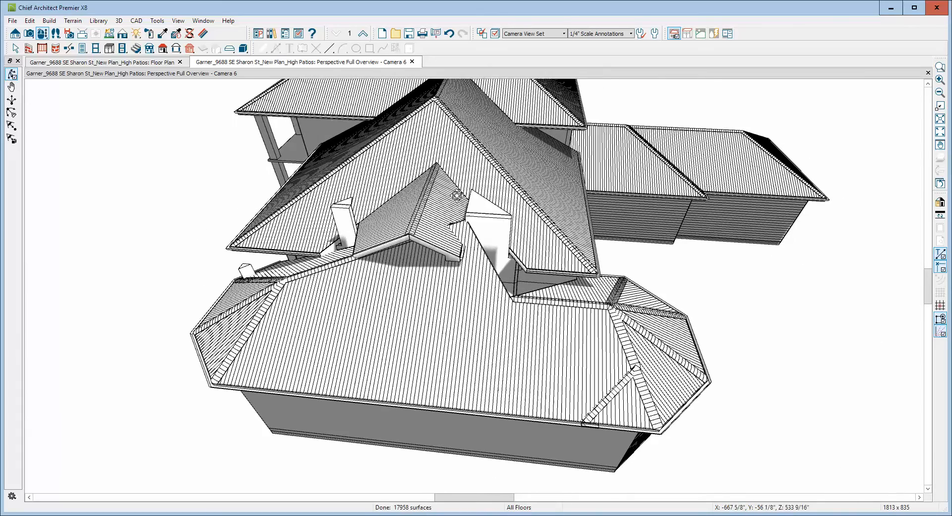
scroll(427, 266, up, 2)
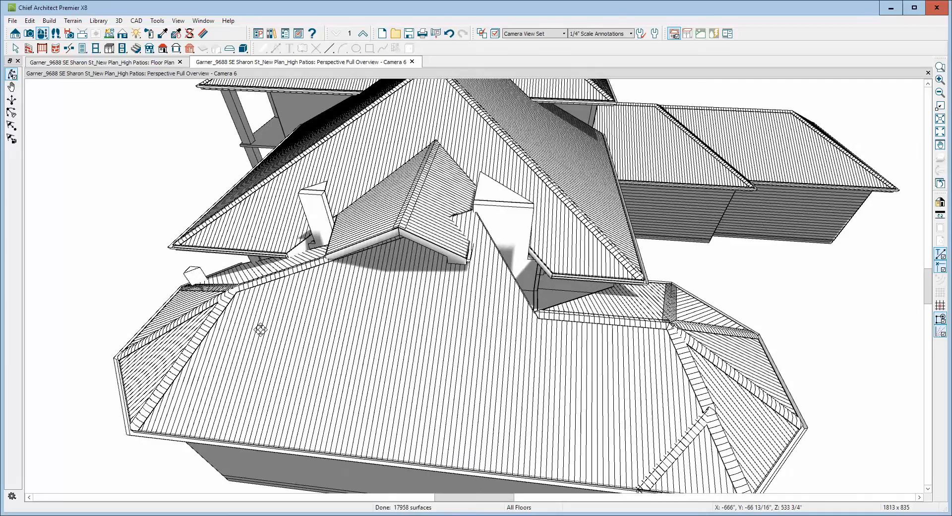
scroll(407, 322, down, 3)
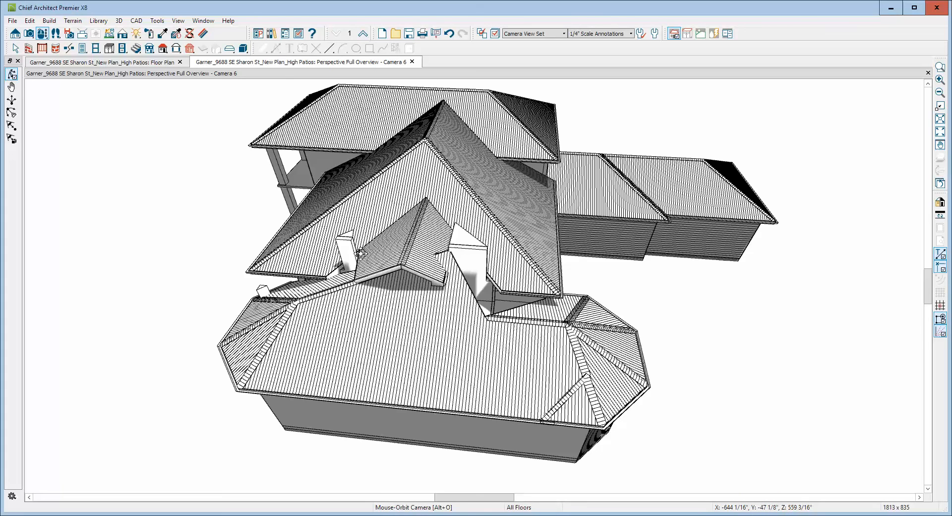
drag(359, 254, 370, 279)
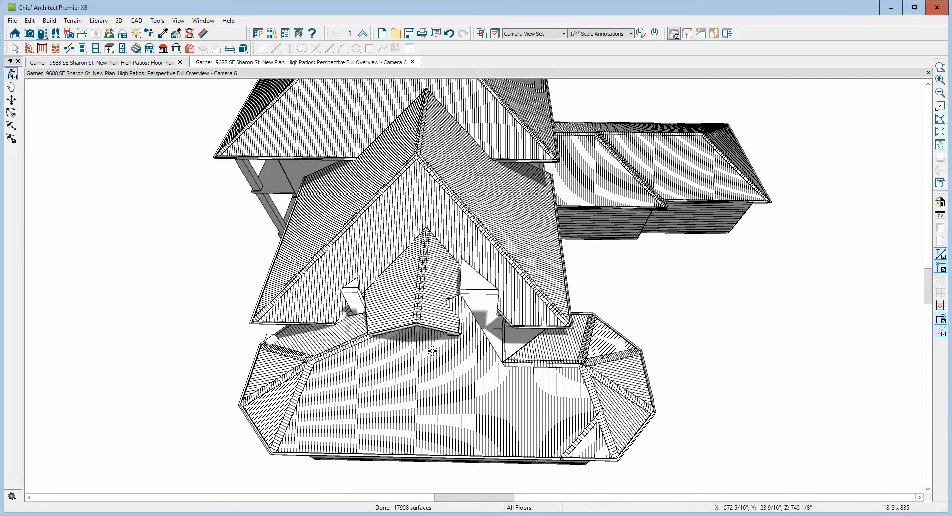
key(space)
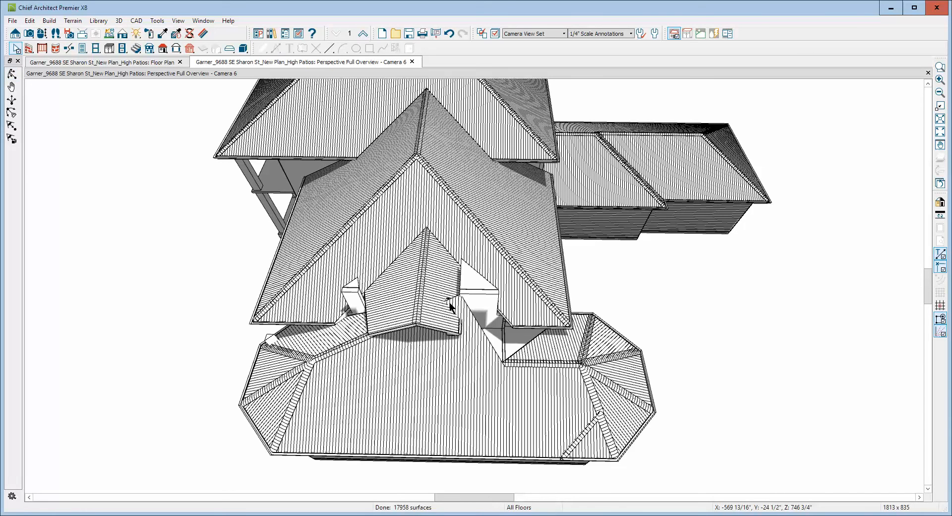
click(447, 293)
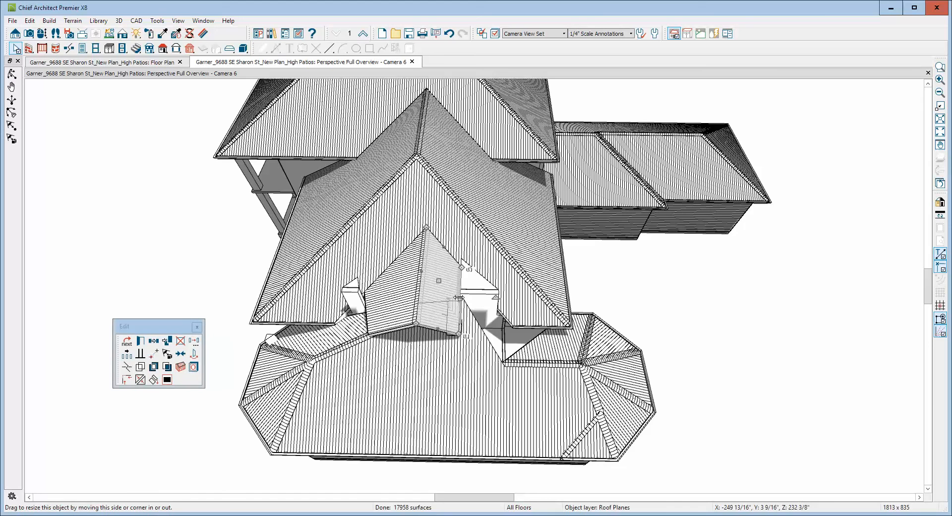
drag(460, 299, 513, 329)
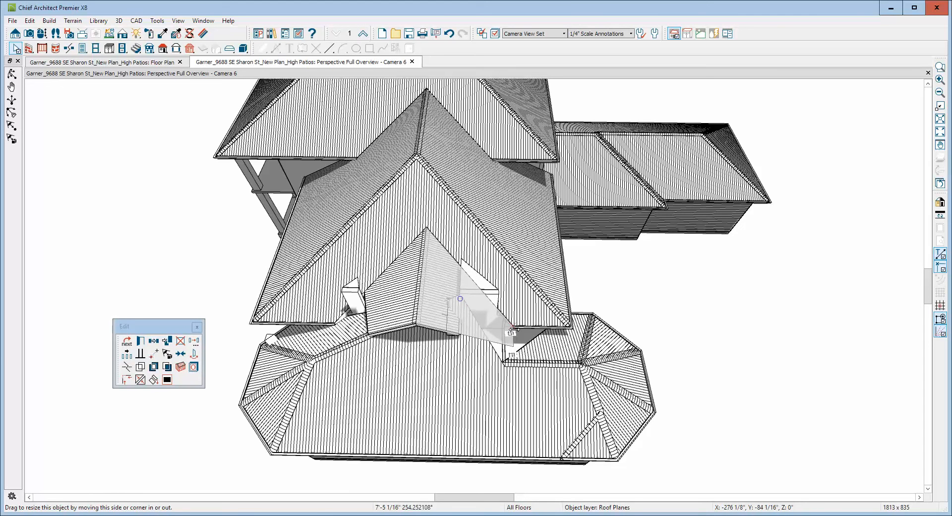
click(372, 319)
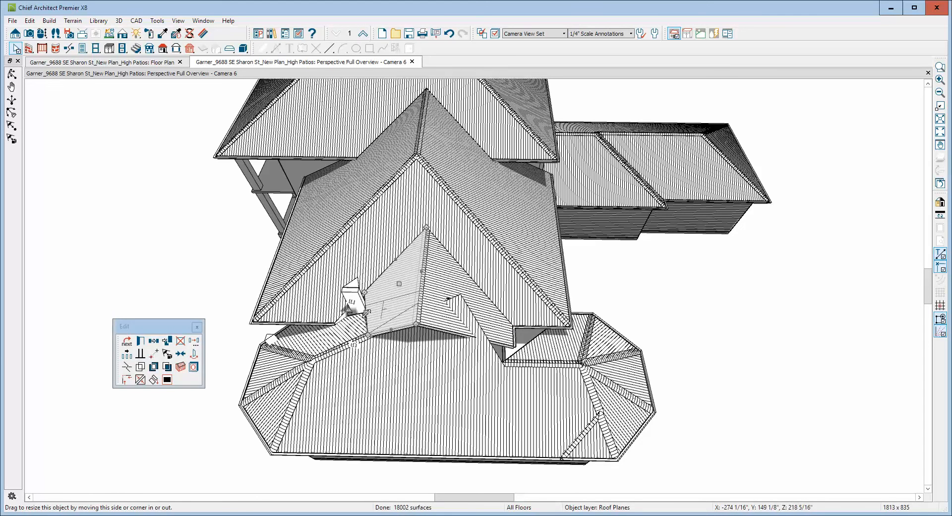
drag(366, 313, 335, 326)
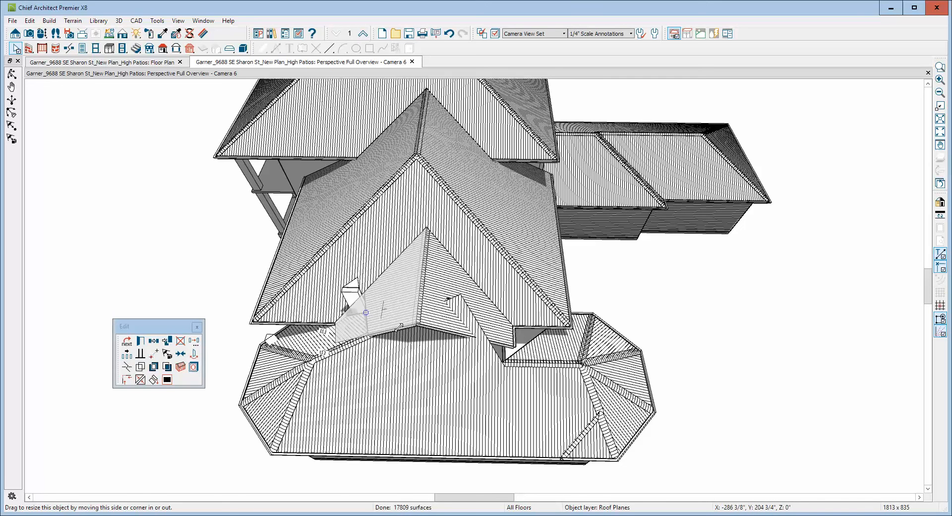
scroll(465, 359, up, 1)
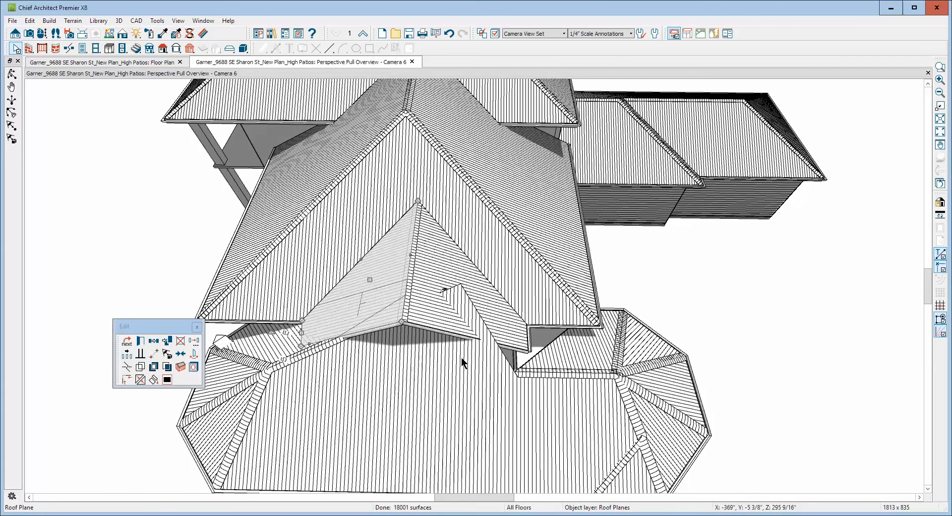
click(386, 356)
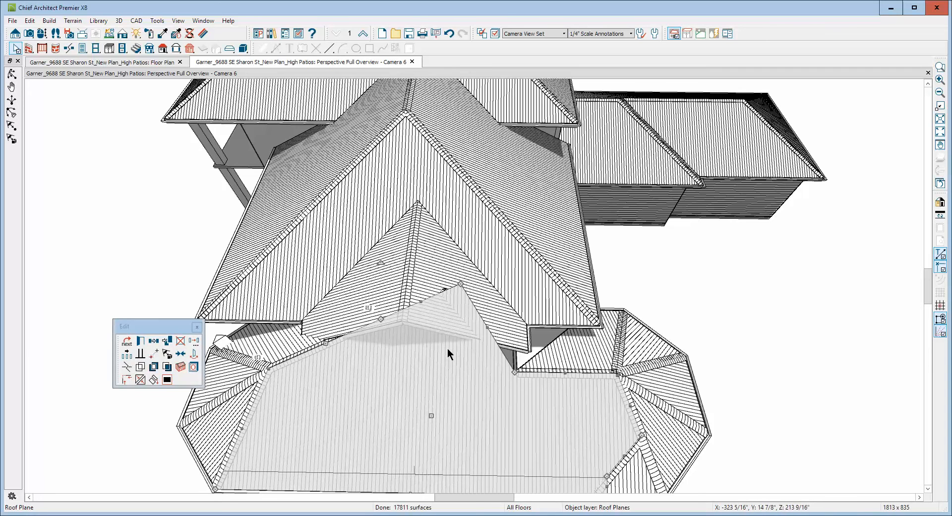
key(Escape)
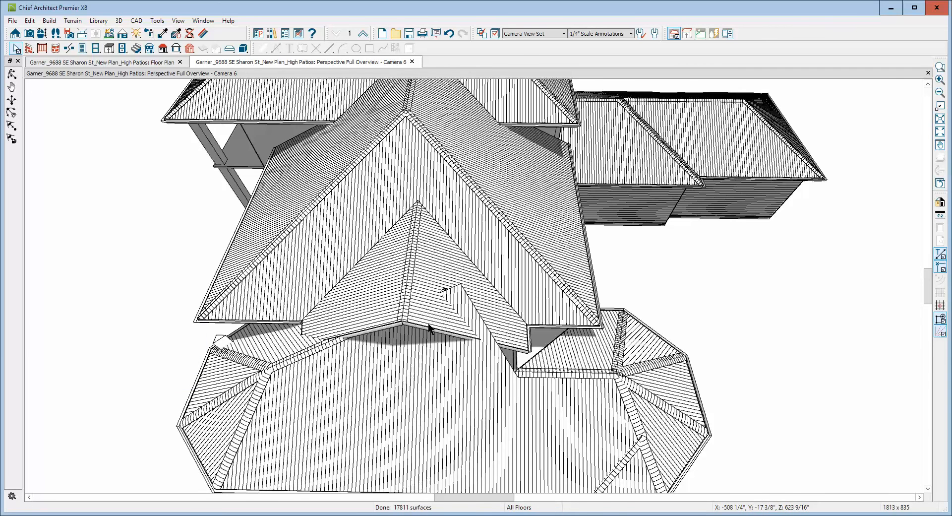
In the floor plan, move the wing-side ridge corners of both closet roof planes to the same point in the living room, past the closet wall.
key(ctrl+Tab)
scroll(500, 277, down, 1)
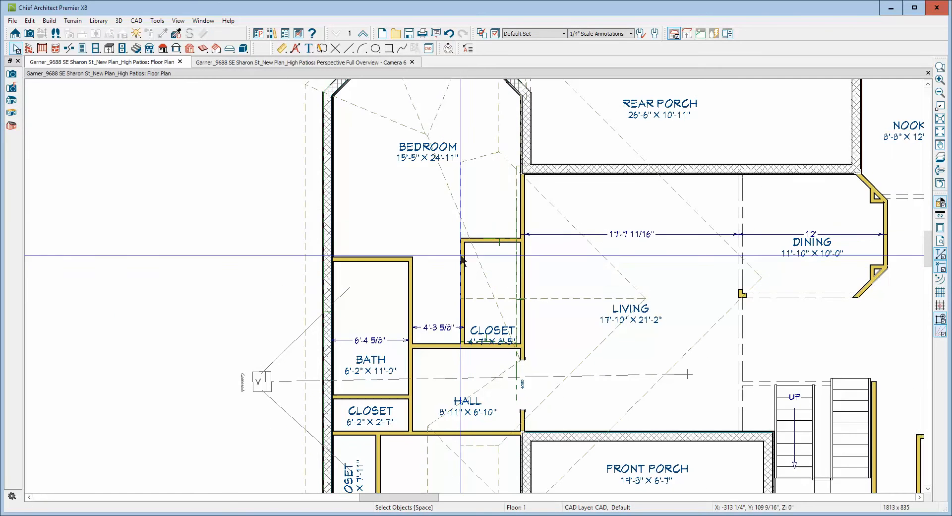
click(462, 203)
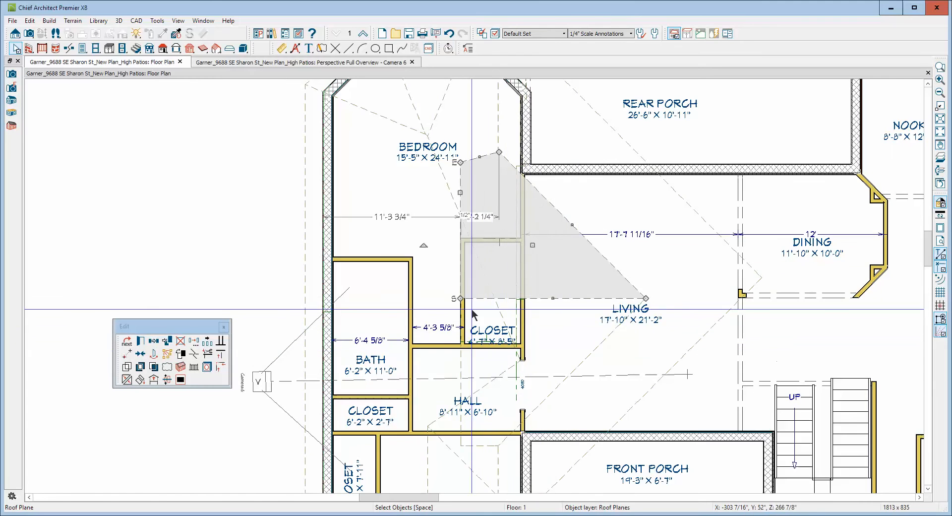
drag(458, 298, 556, 298)
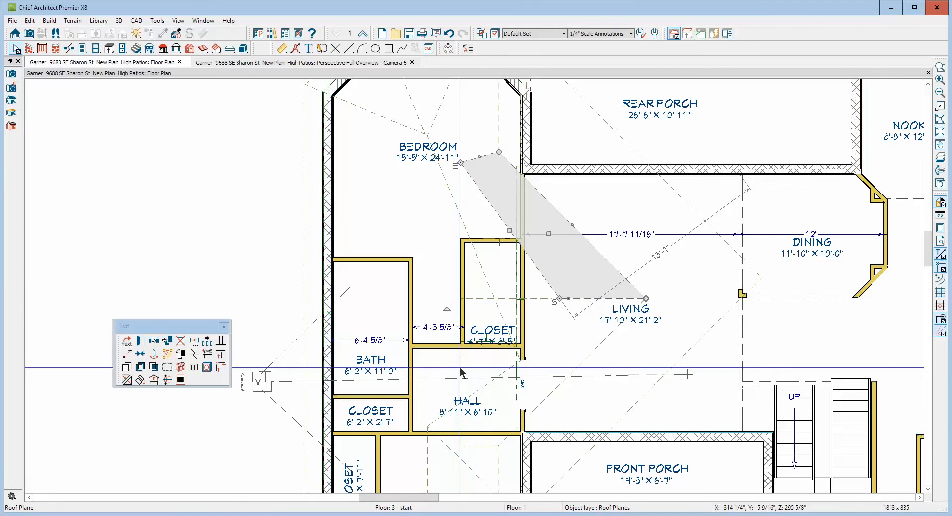
click(462, 351)
drag(460, 297, 558, 298)
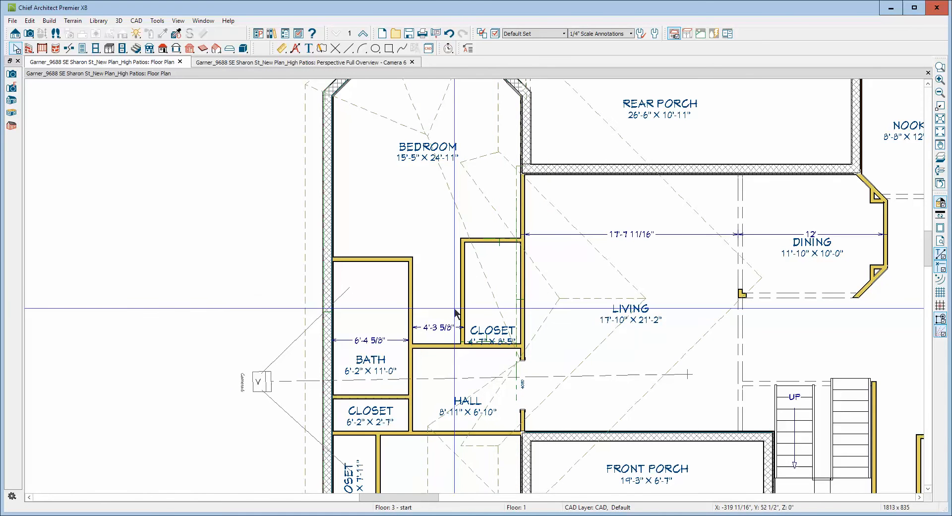
In the 3D overview, join the sloping upper edge of the bedroom wing's main roof plane with the hall-side closet roof plane.
key(ctrl+Tab)
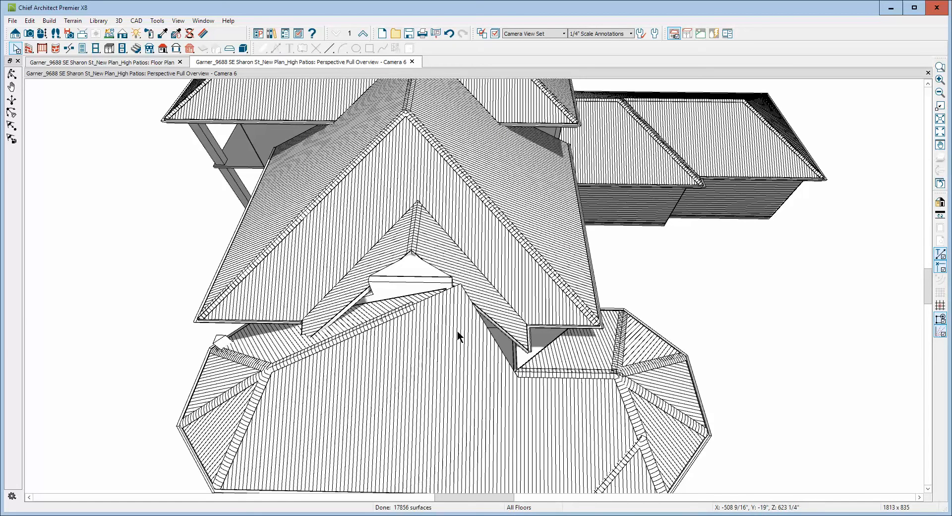
click(474, 323)
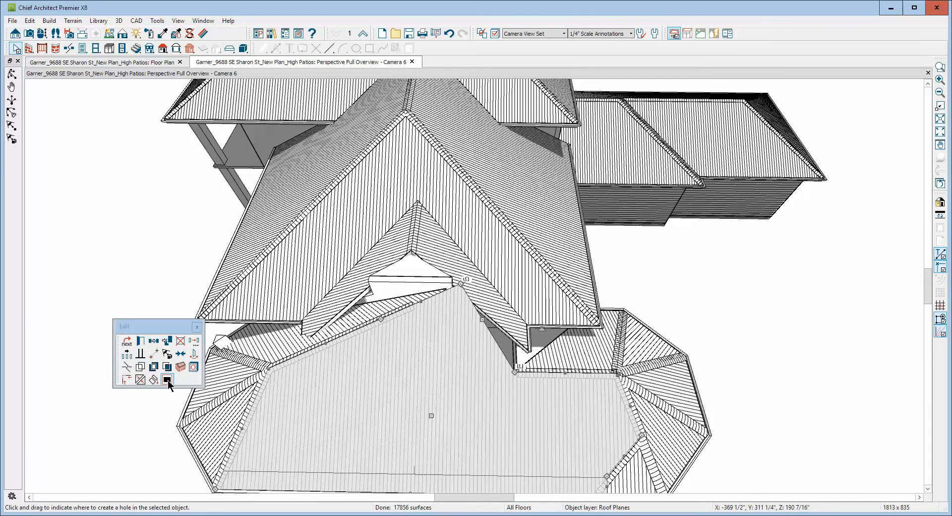
click(133, 381)
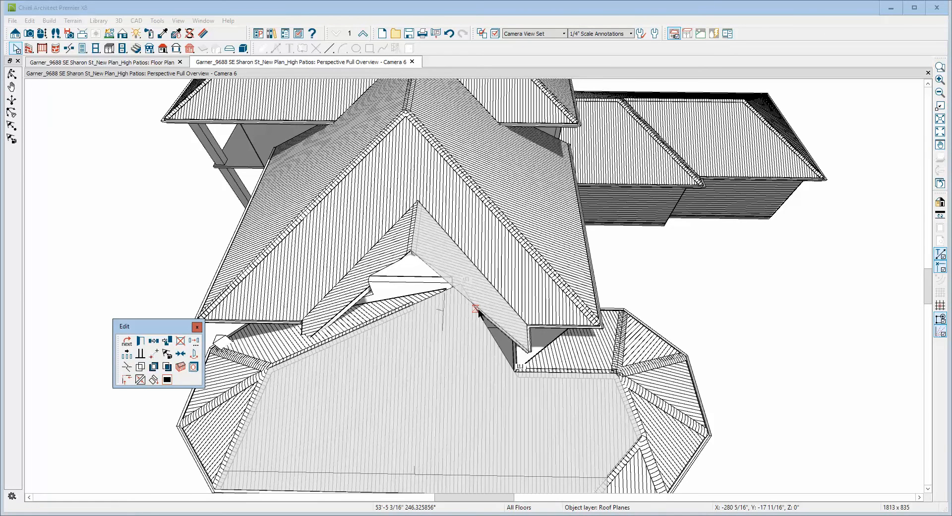
click(552, 372)
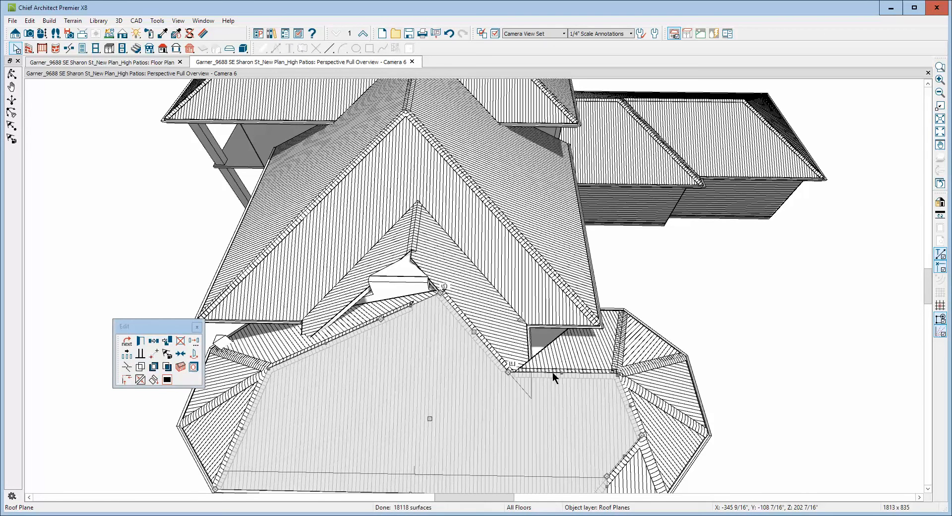
key(Escape)
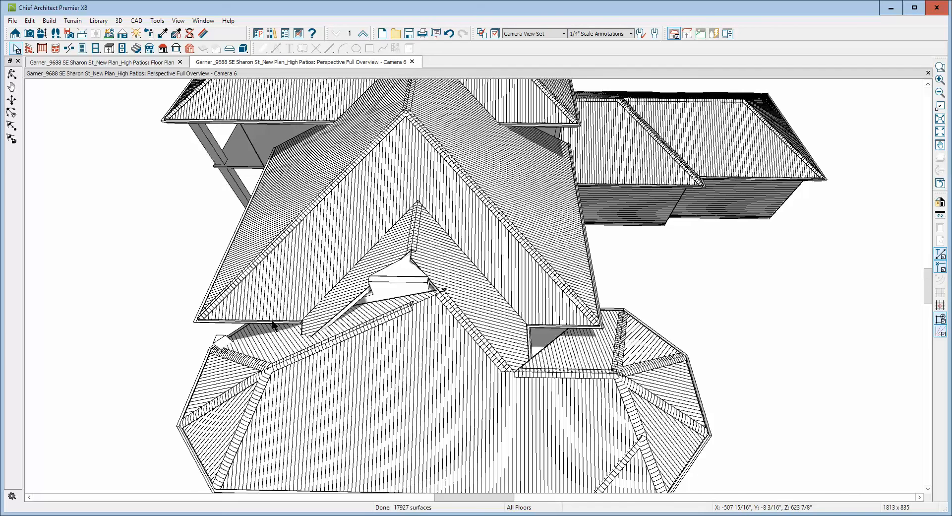
Break the ridge edge of the wing's bedroom-side rear roof plane and pull its upper corner to the end of the closet roof ridge.
click(292, 340)
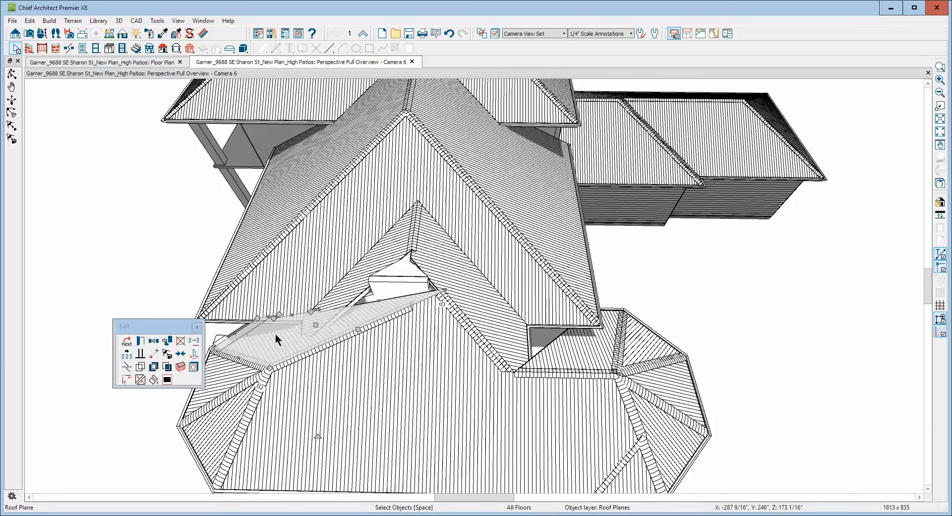
scroll(341, 317, up, 6)
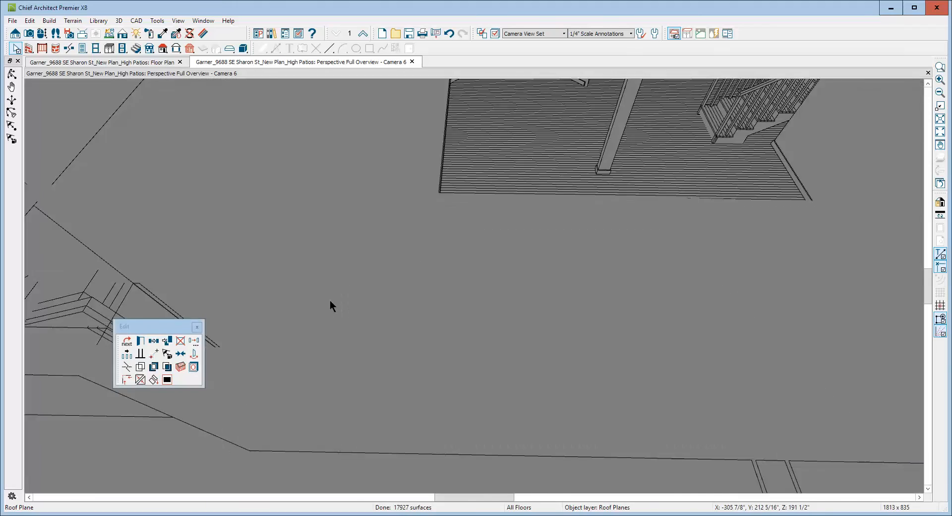
scroll(331, 302, down, 3)
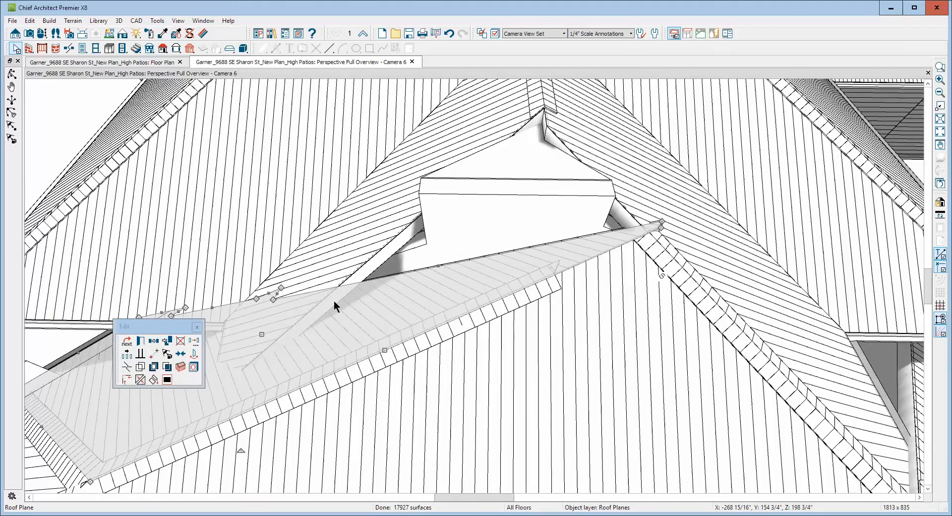
scroll(334, 300, down, 3)
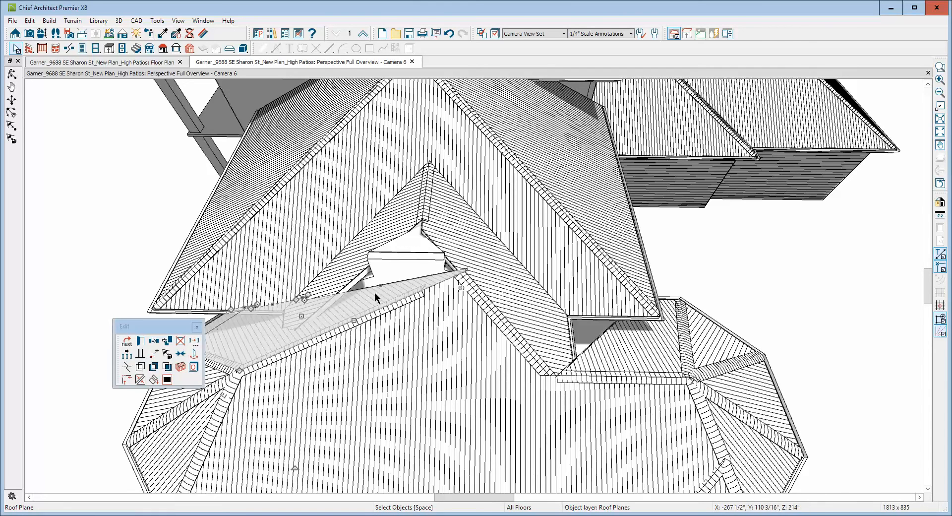
click(130, 365)
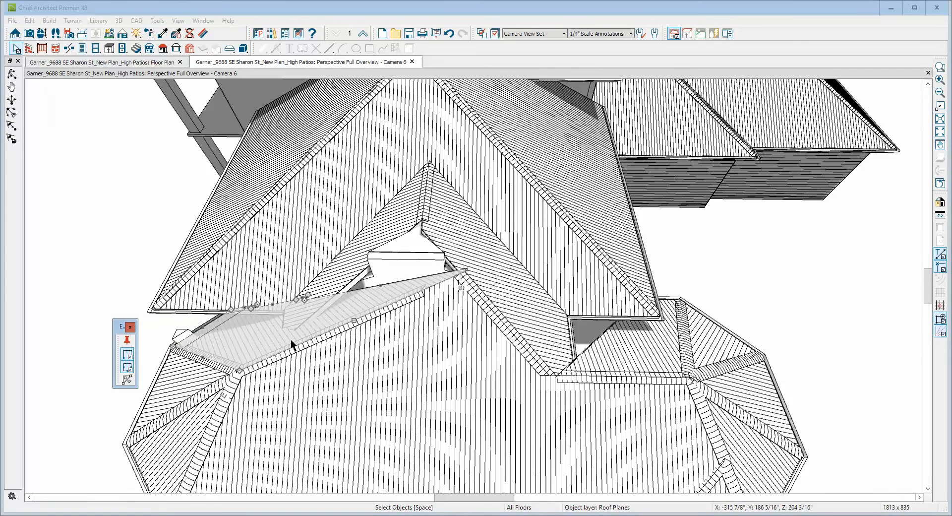
click(439, 304)
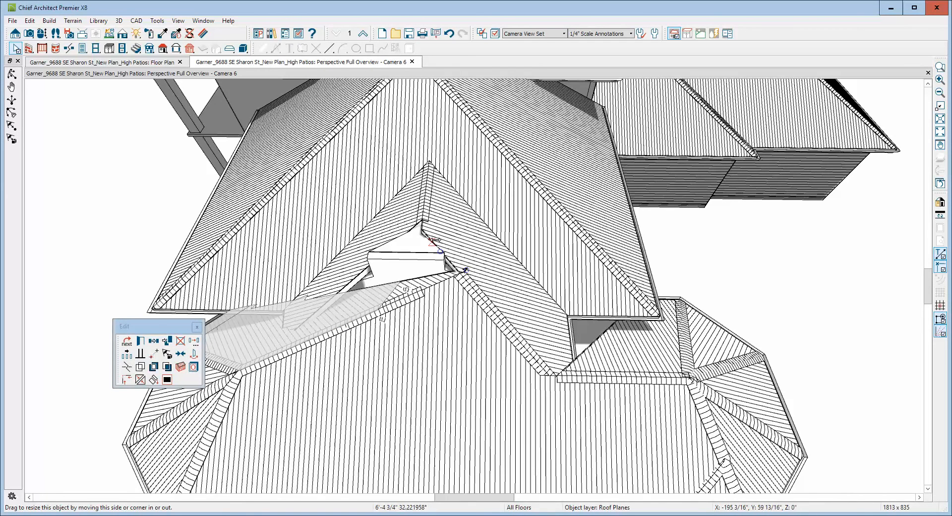
drag(434, 240, 418, 226)
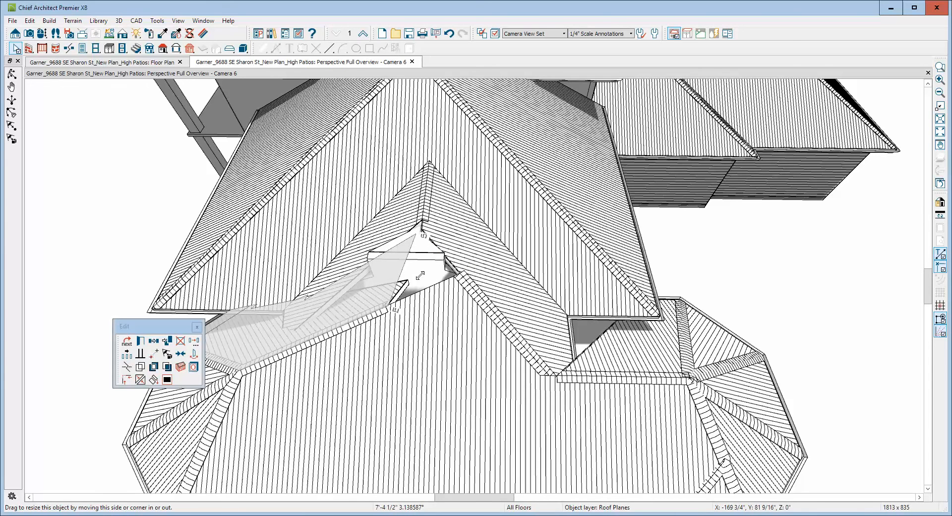
key(Escape)
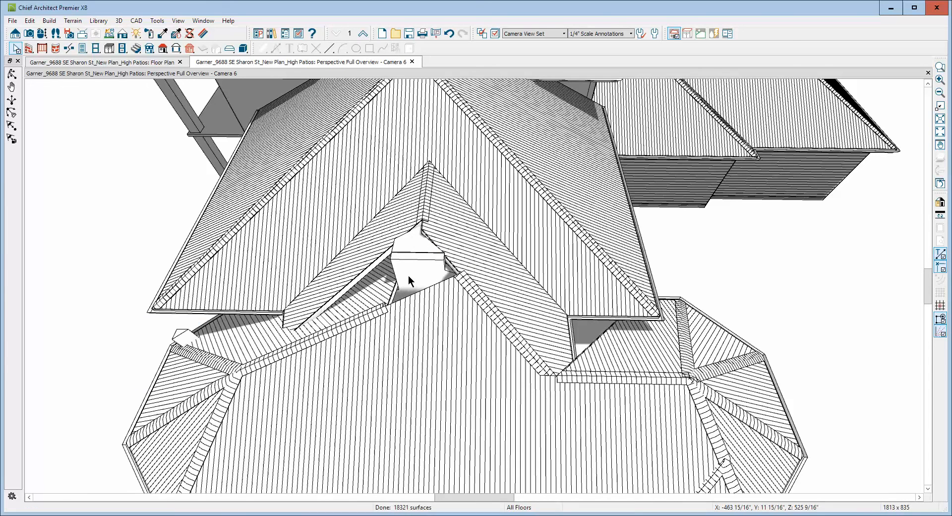
Join the slanted lower edge of the bedroom-side closet roof plane with the wing's rear roof plane.
click(379, 281)
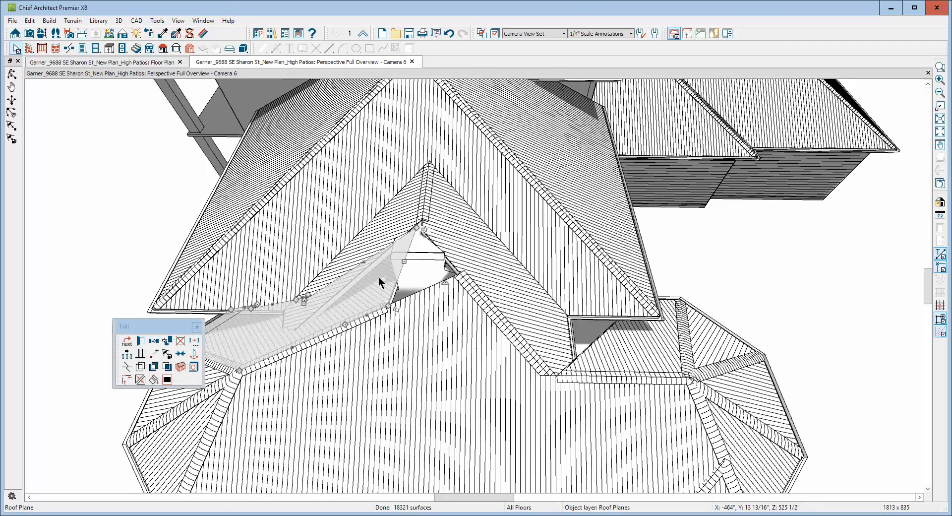
click(369, 253)
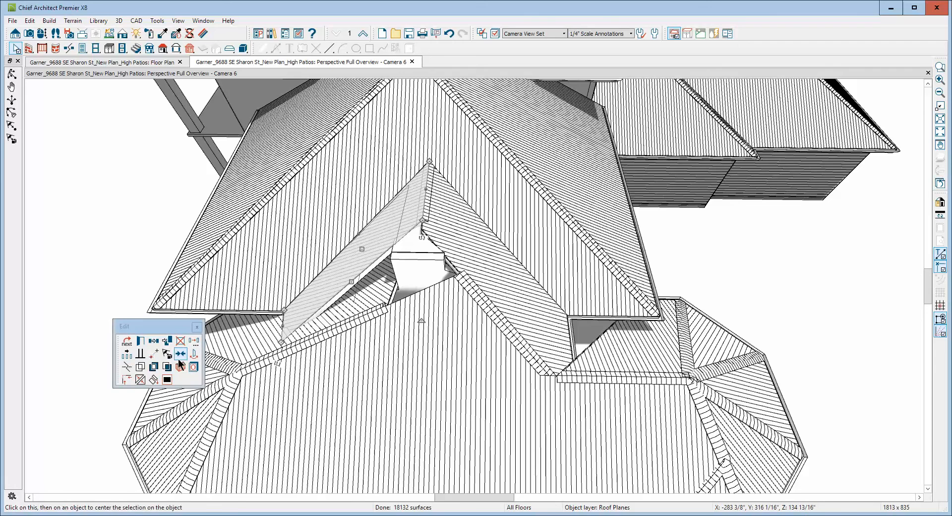
click(141, 379)
click(308, 290)
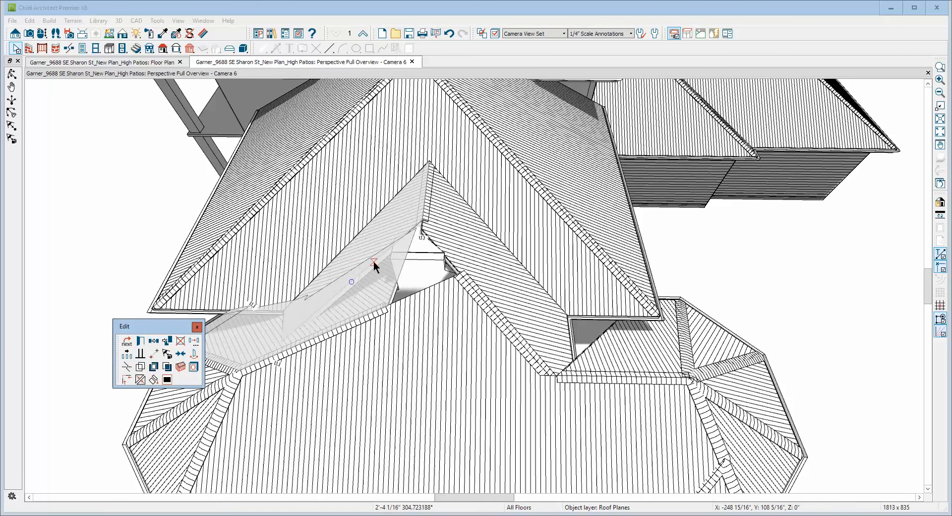
click(373, 261)
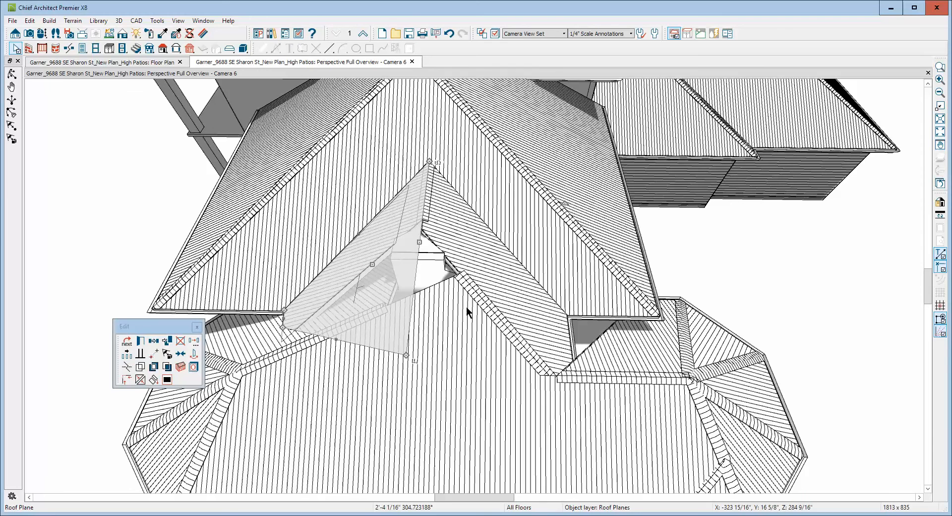
key(Escape)
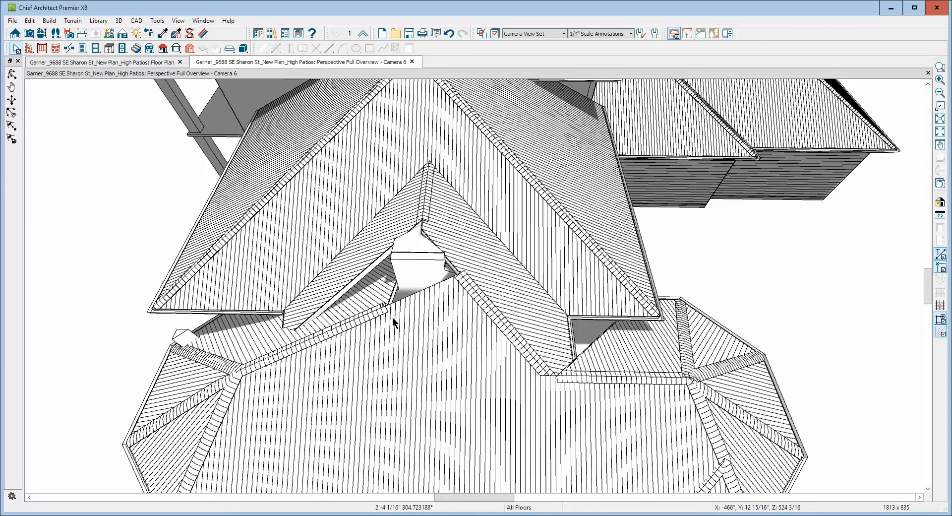
Stretch the peak of the wing's main roof plane to the closet ridge end and join the hall-side closet roof plane with it.
click(455, 282)
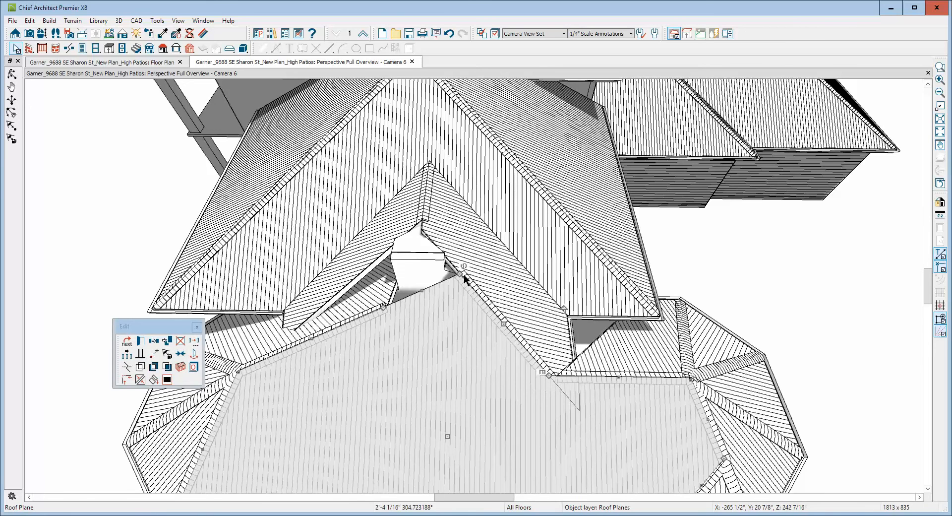
drag(460, 273, 418, 218)
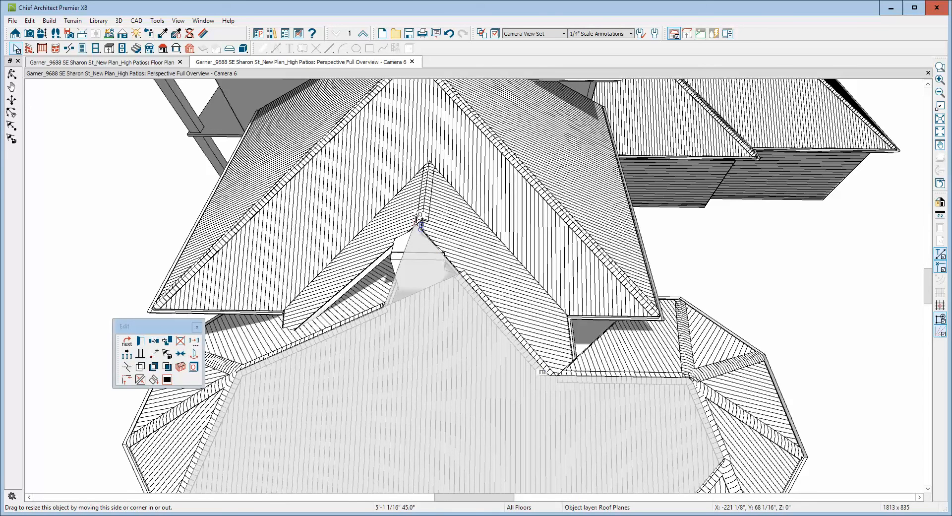
right_click(452, 246)
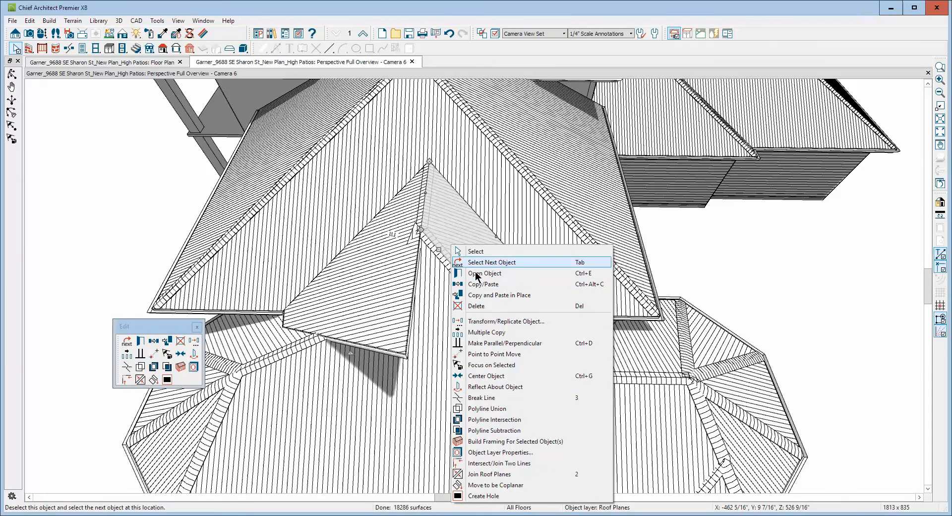
click(488, 474)
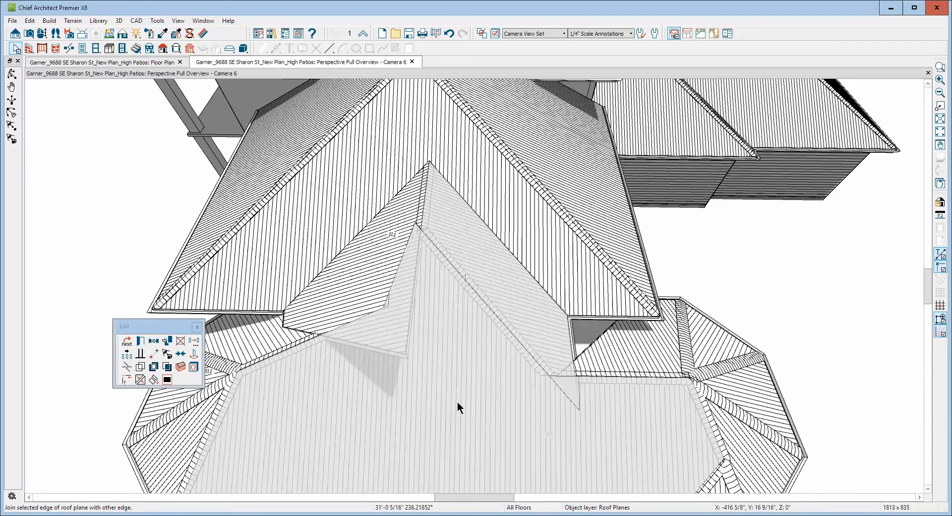
click(455, 288)
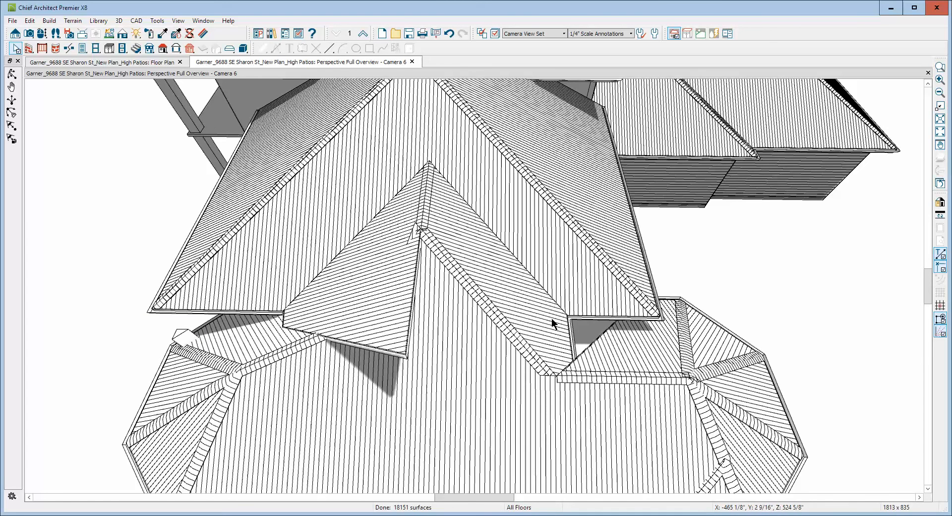
Join the short outer edge of the hall-side closet roof plane with the wing's hall-side rear roof plane.
click(570, 360)
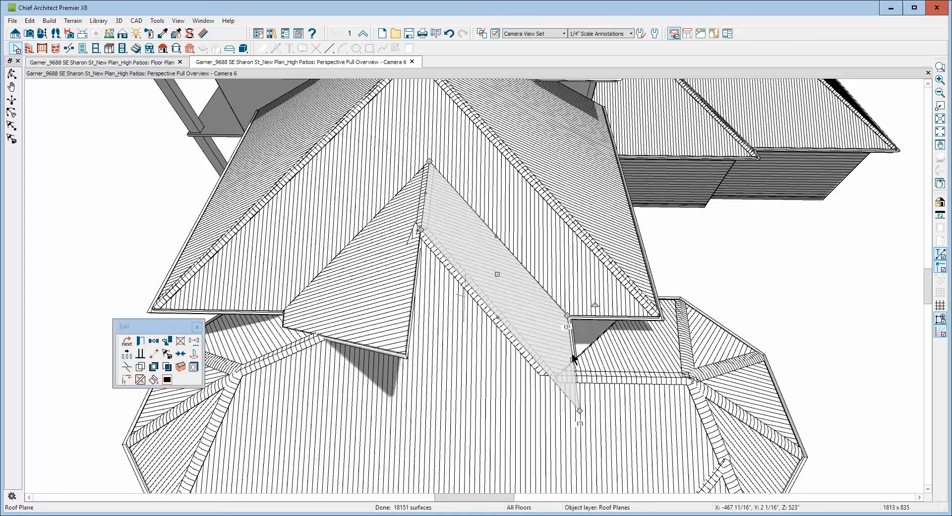
scroll(567, 373, up, 3)
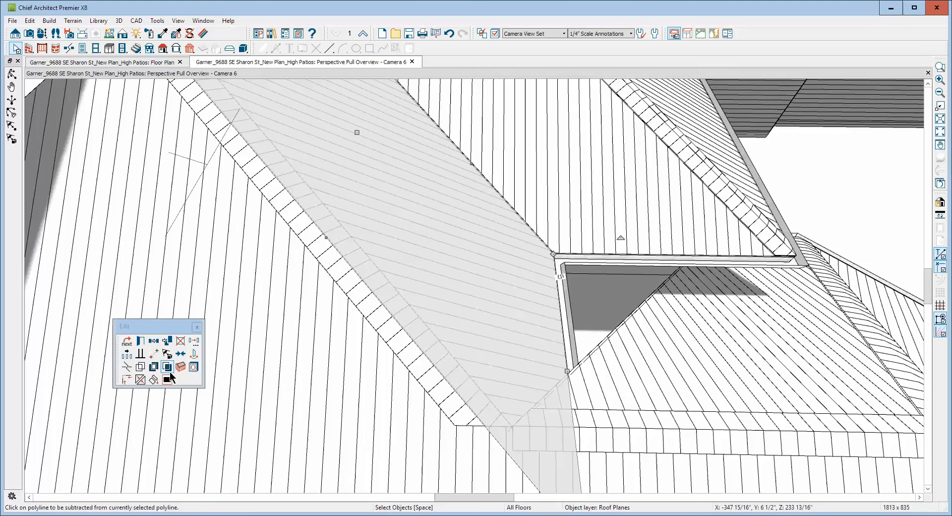
click(140, 380)
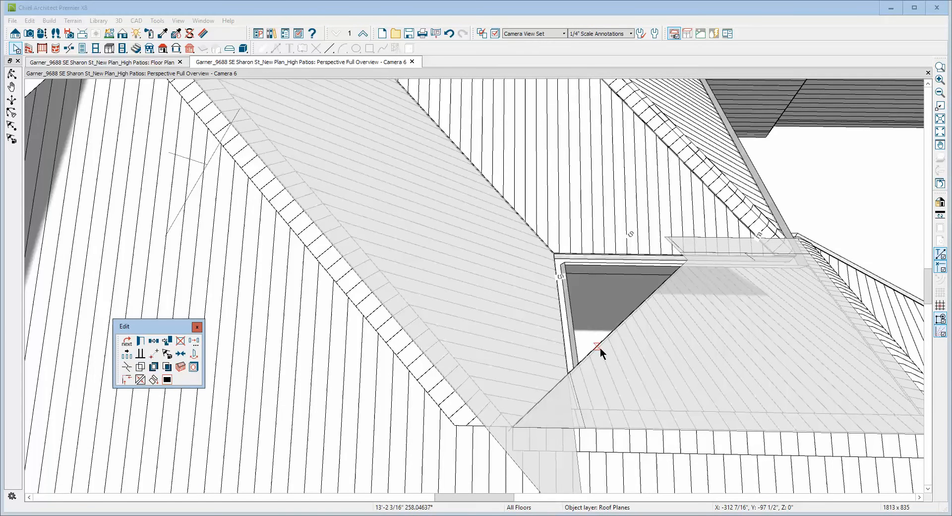
click(600, 347)
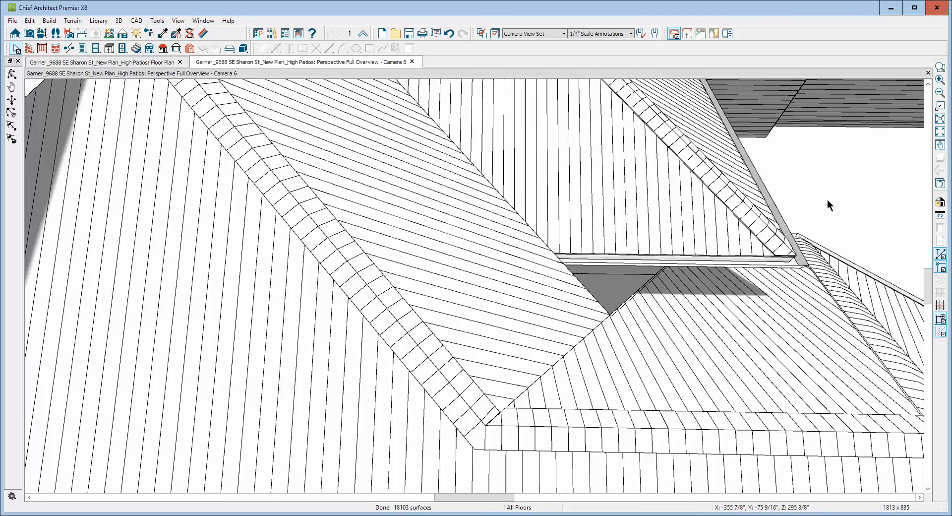
scroll(827, 199, down, 5)
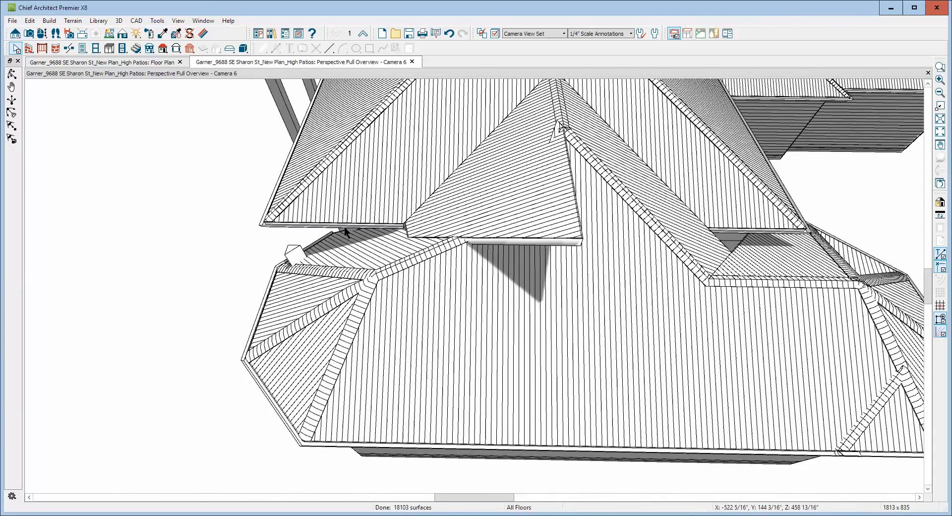
scroll(393, 190, down, 4)
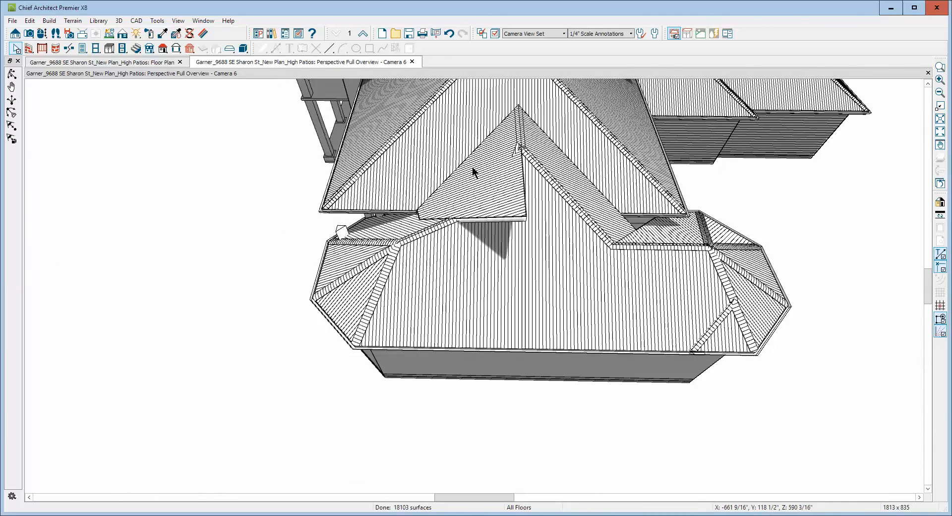
Pull the lower inner corner of the hall-side closet roof plane up to the end of the closet roof ridge.
scroll(473, 172, up, 4)
scroll(473, 171, down, 3)
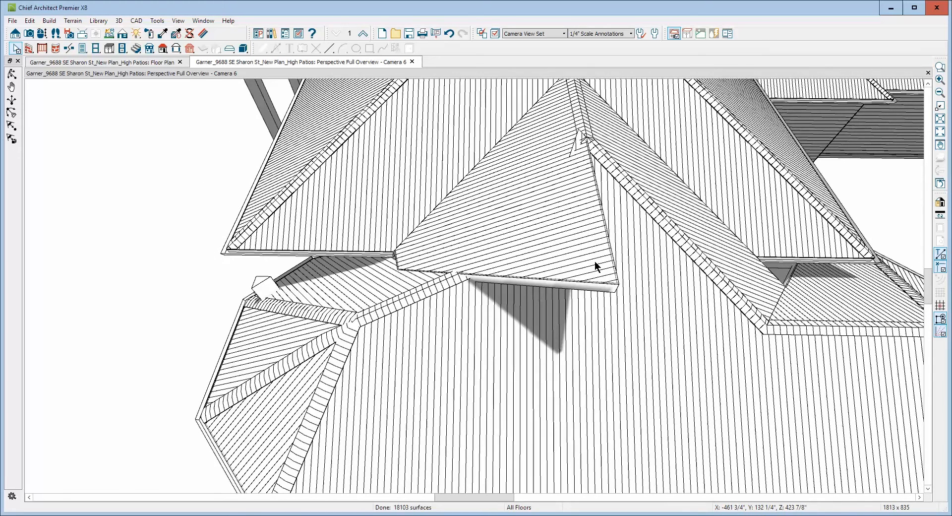
click(615, 289)
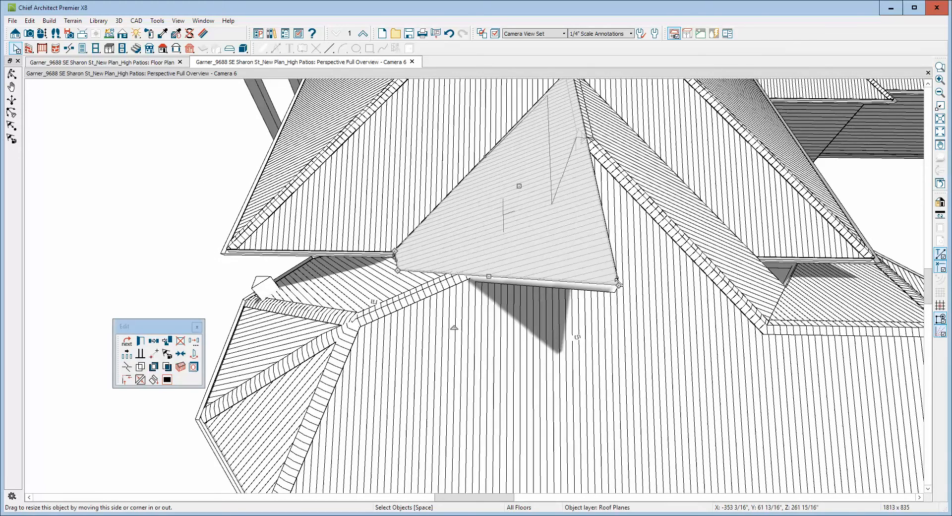
drag(615, 287, 567, 168)
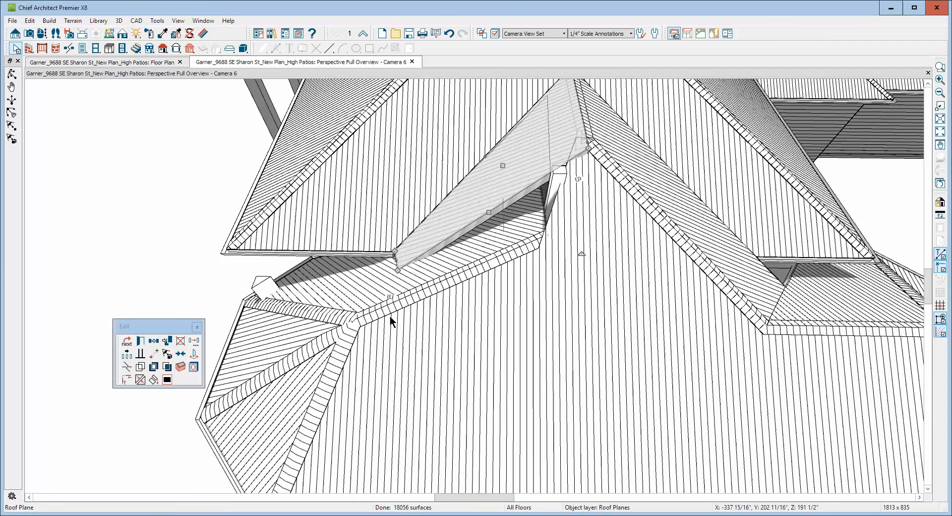
key(Escape)
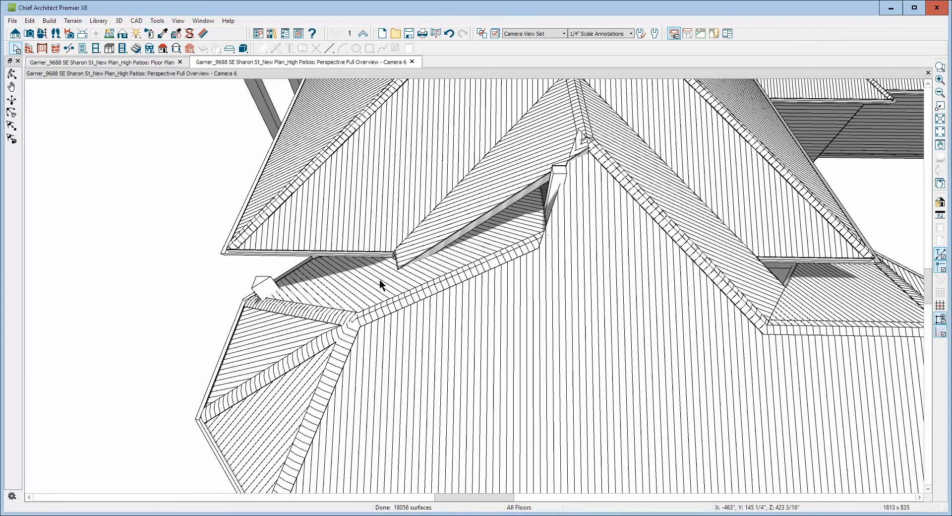
Pull the ridge-side edge of the wing's hall-side rear roof plane back to the outer eave corner of the closet roof.
click(524, 233)
mouse_move(547, 219)
mouse_down()
mouse_move(391, 295)
mouse_move(402, 273)
mouse_up()
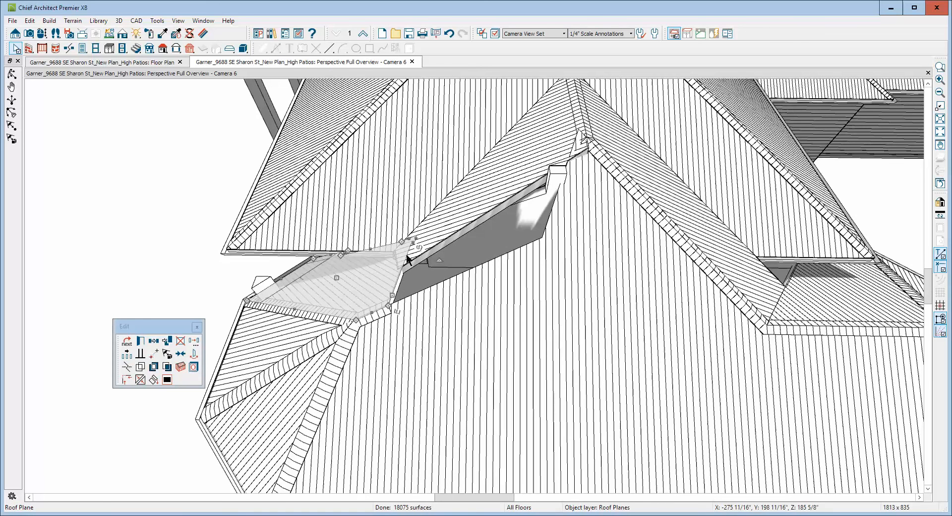
drag(389, 296, 419, 251)
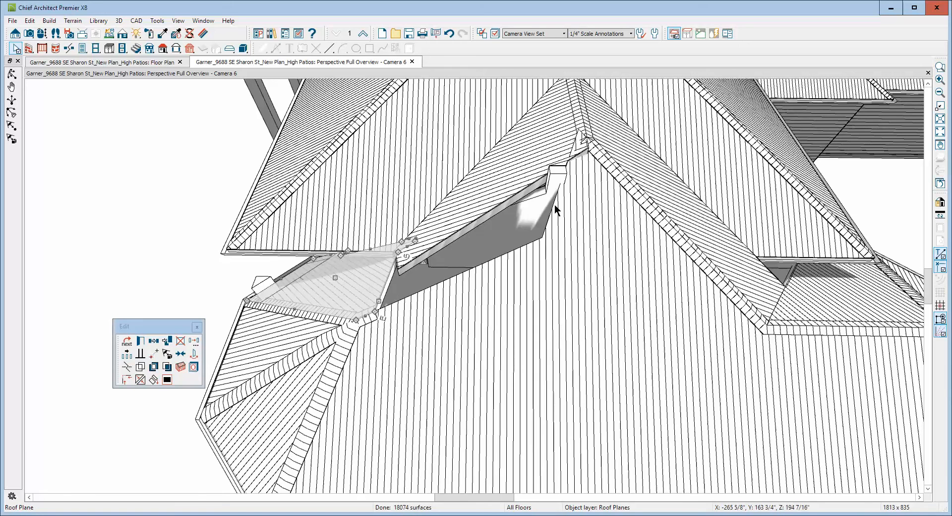
Collapse the short end edges at the upper tip of the wing's hall-side rear roof plane towards a single point.
click(939, 67)
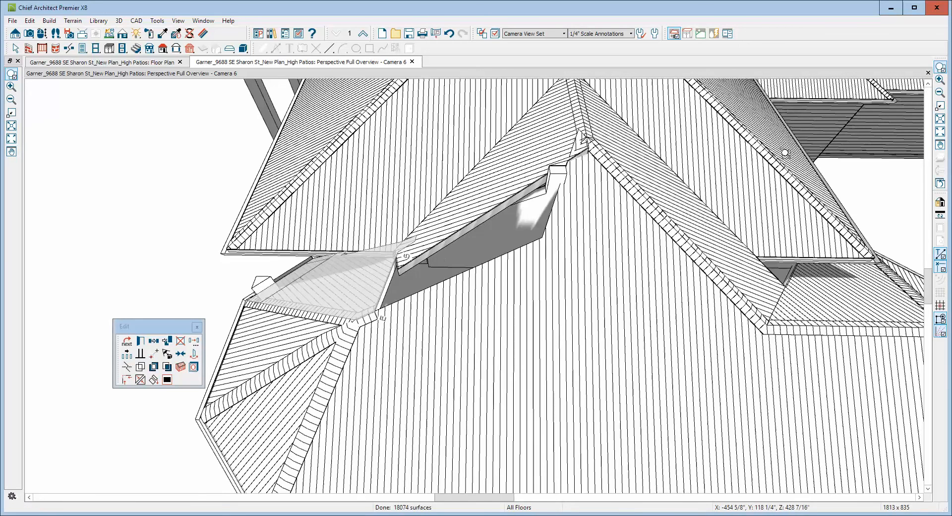
drag(360, 226, 431, 284)
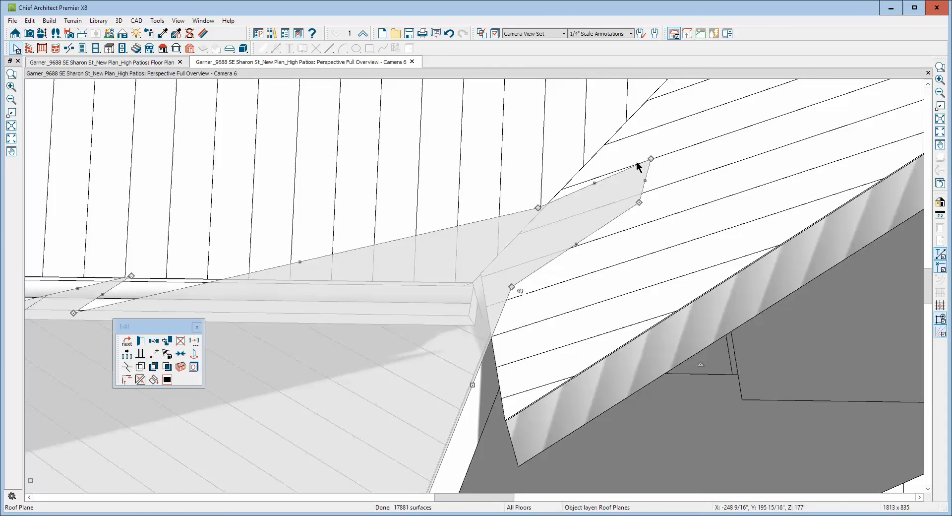
drag(645, 180, 542, 203)
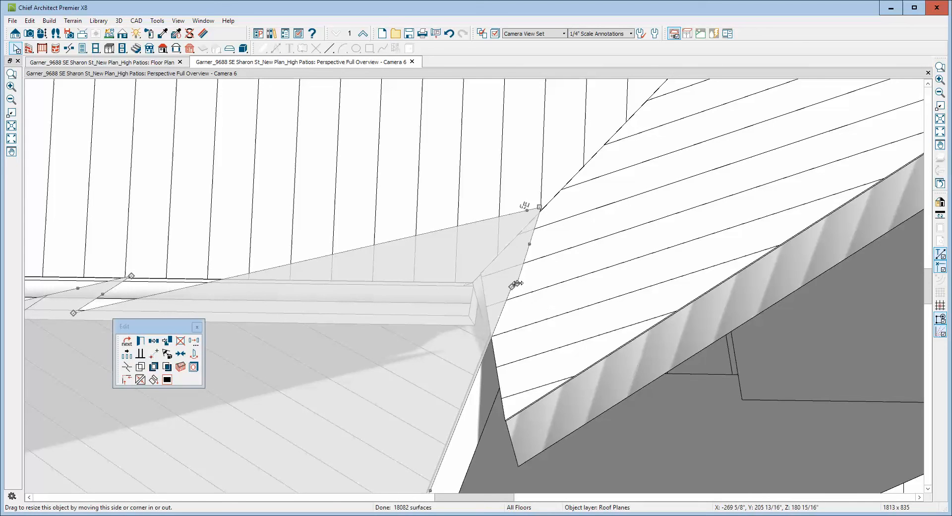
drag(517, 283, 544, 210)
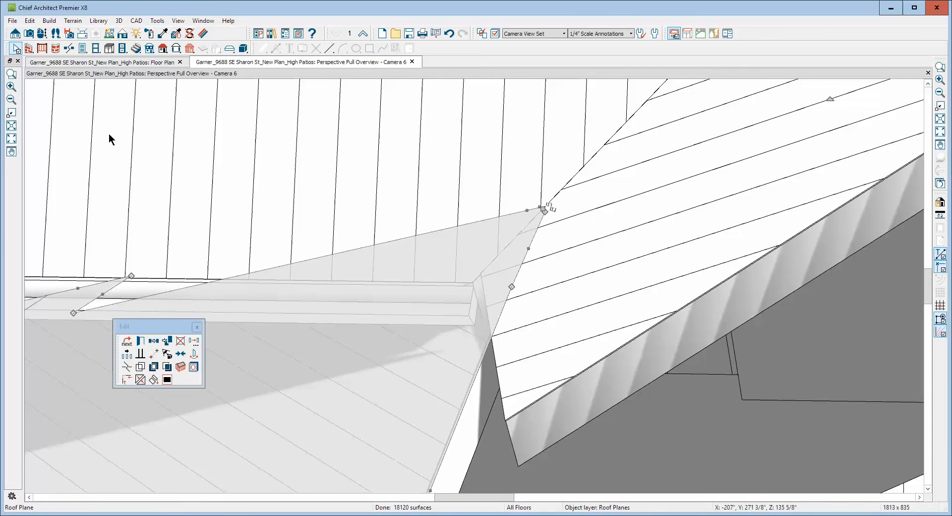
Check the snap properties, behaviors and edit handle settings in the program preferences.
click(30, 20)
mouse_move(75, 184)
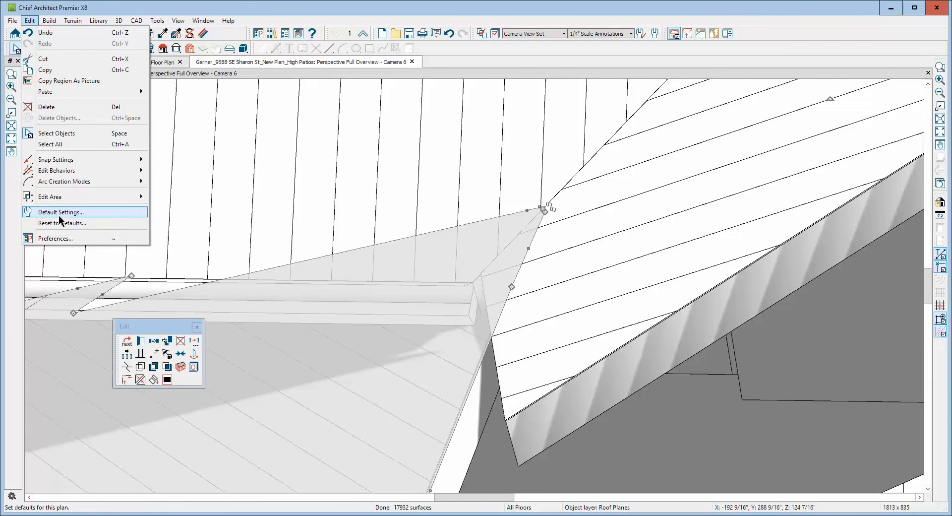
click(59, 238)
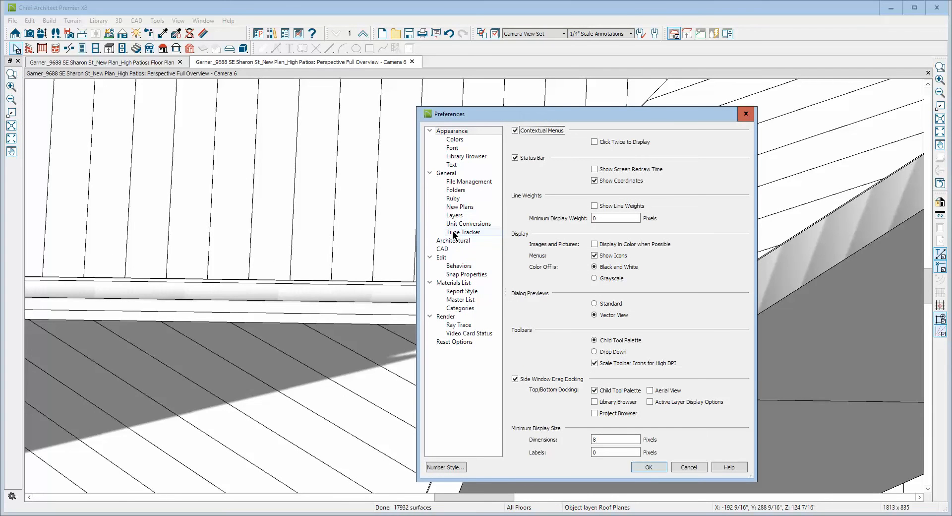
click(454, 276)
click(545, 296)
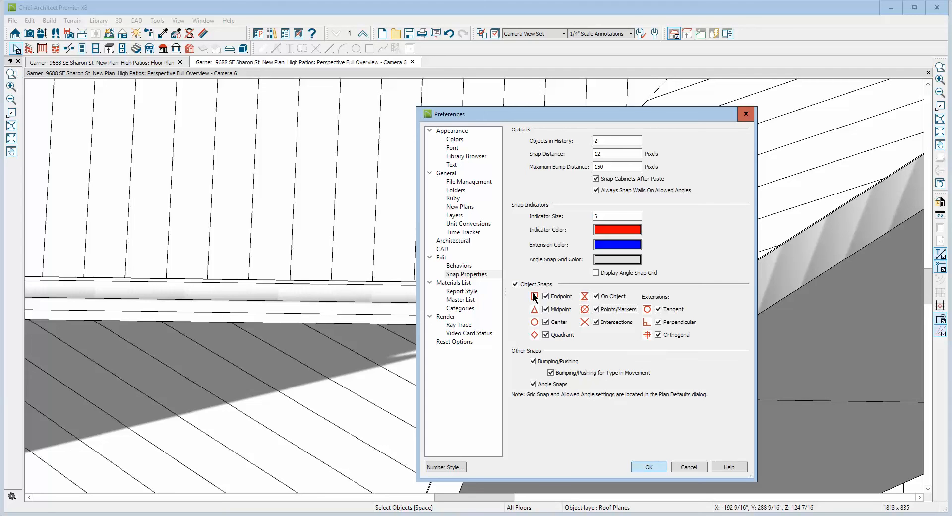
click(457, 267)
click(442, 257)
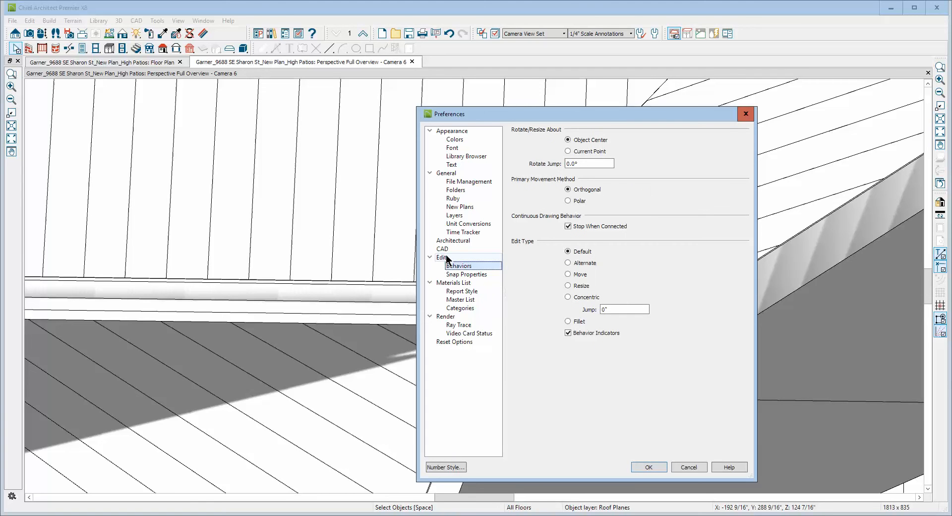
click(658, 467)
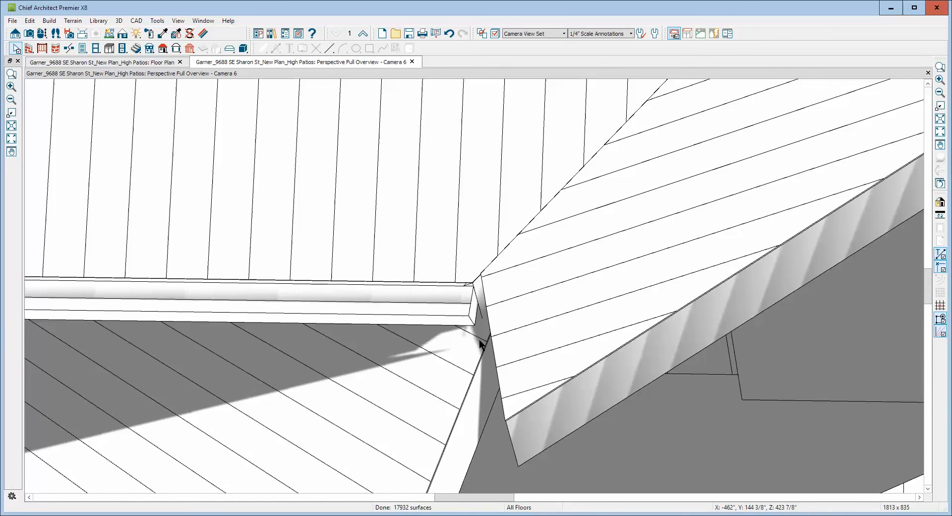
Reselect the wing's hall-side rear roof plane and merge the closely spaced corner points left at its upper tip.
click(508, 341)
click(424, 368)
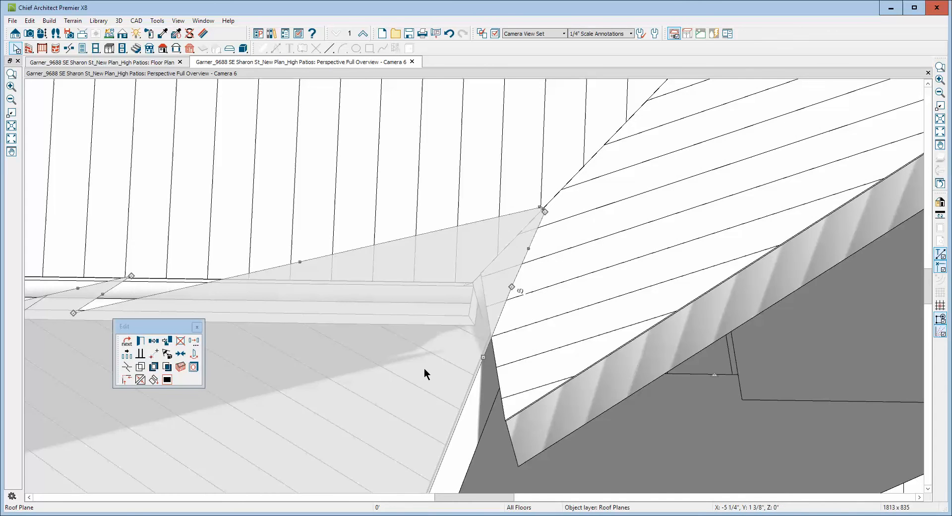
scroll(537, 216, up, 5)
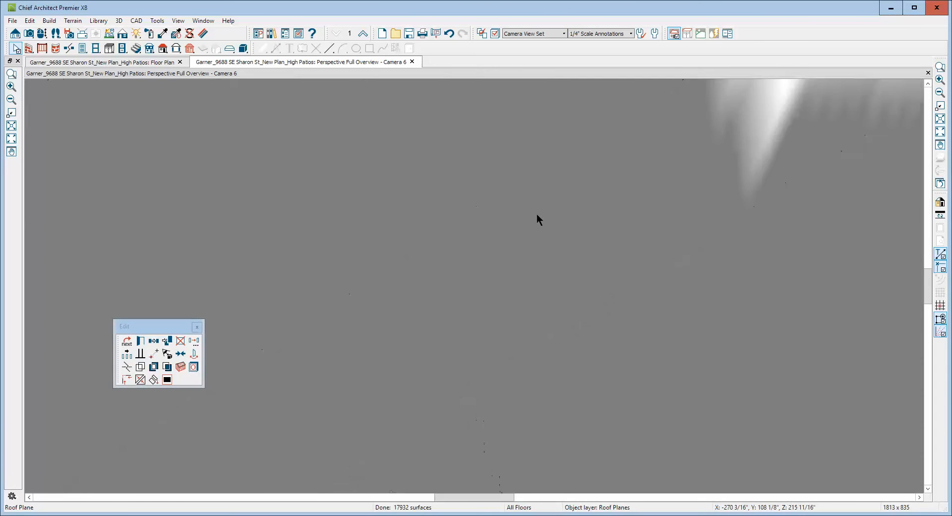
scroll(537, 216, down, 3)
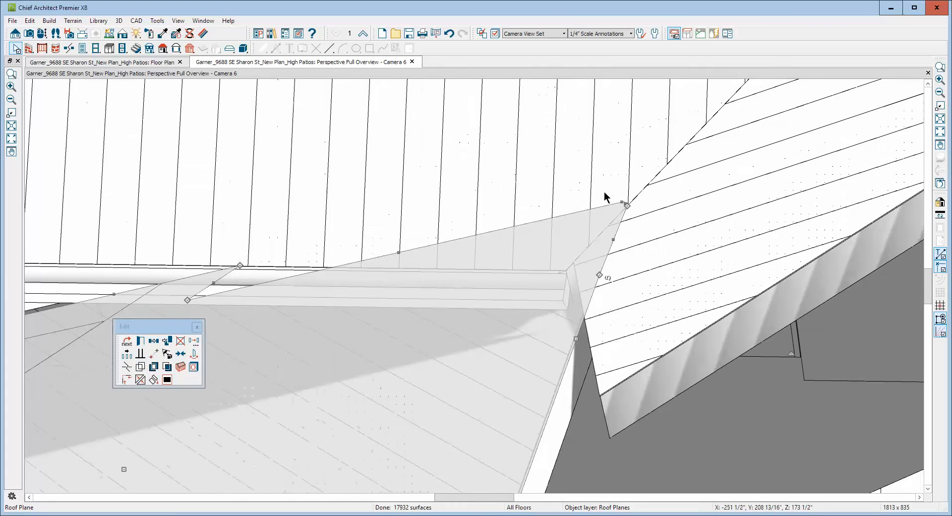
scroll(600, 182, down, 3)
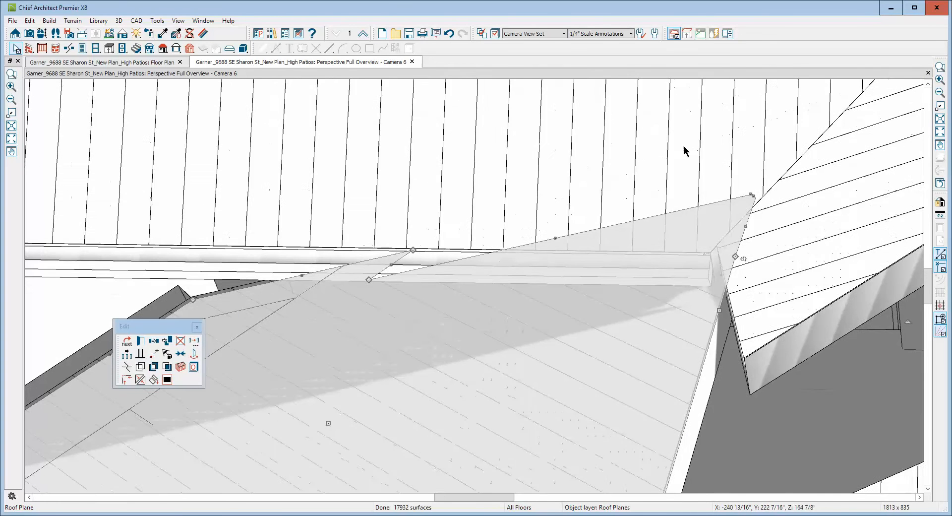
click(940, 67)
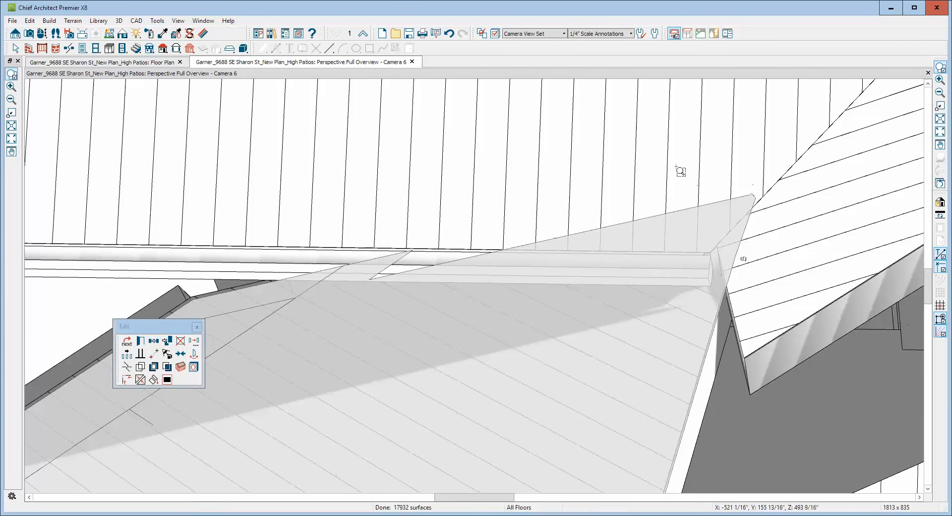
drag(639, 130, 798, 315)
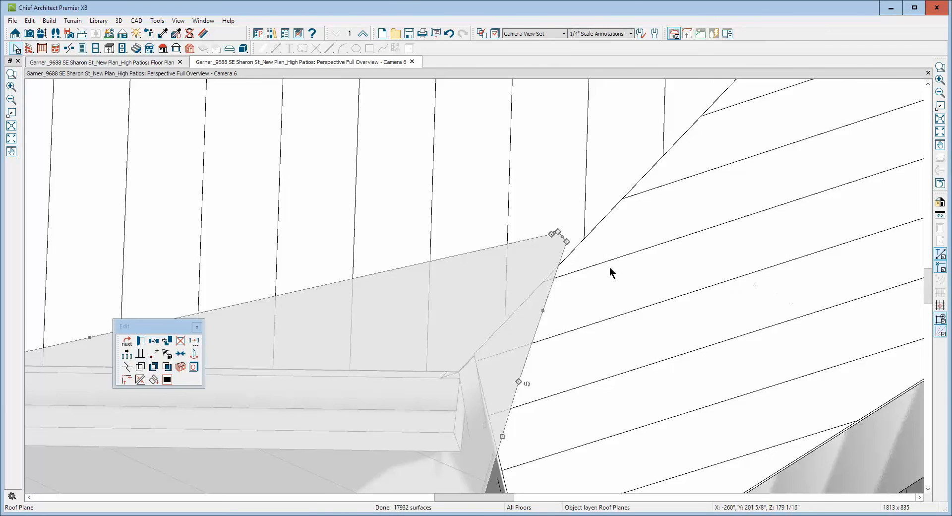
drag(558, 231, 551, 235)
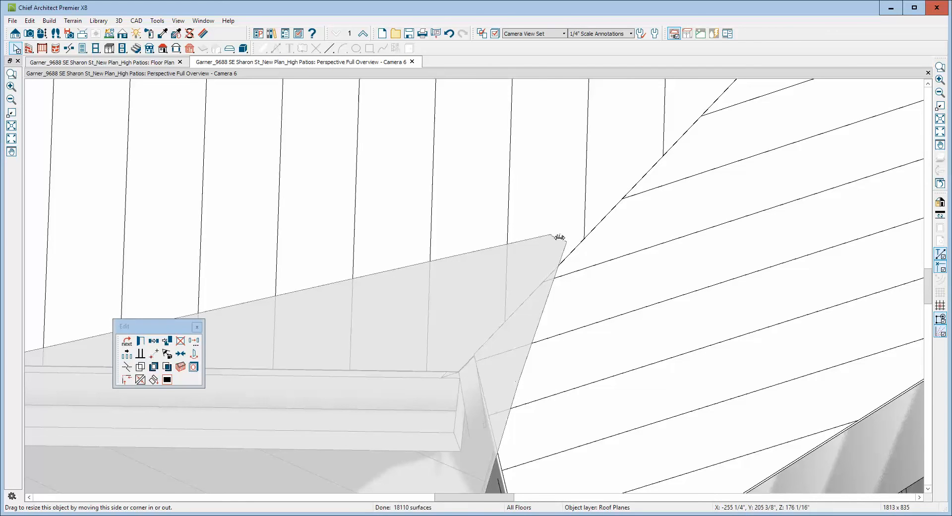
drag(559, 238, 553, 235)
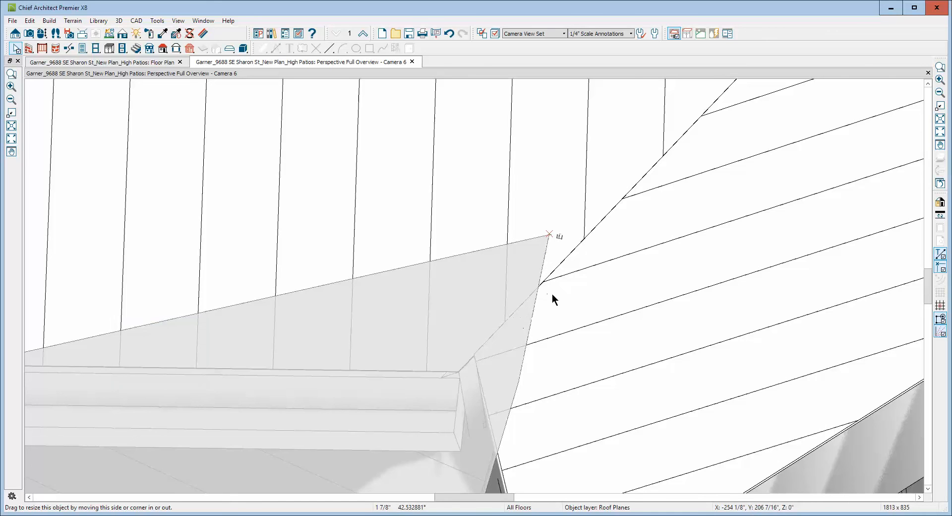
Straighten the closet-facing edge of the wing's hall-side rear roof plane by merging its extra corner point into the edge.
scroll(554, 269, down, 5)
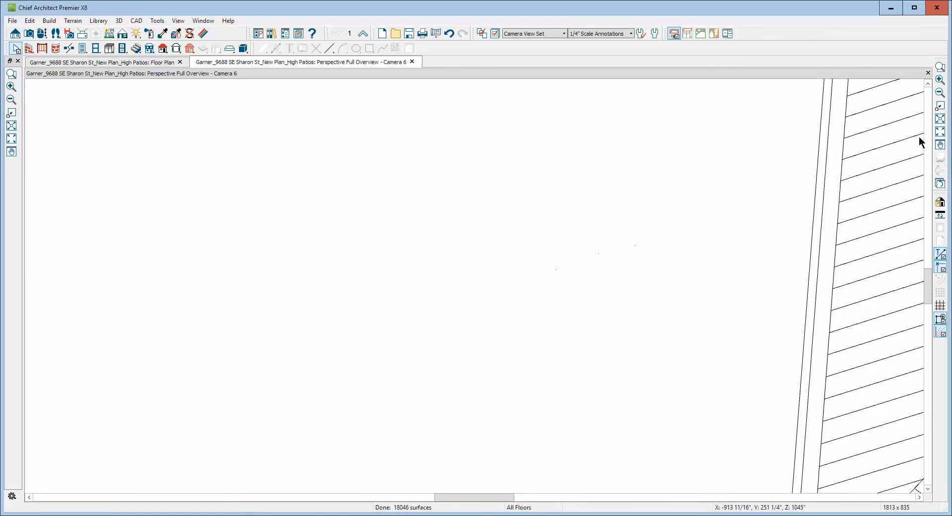
click(940, 94)
click(940, 93)
click(940, 94)
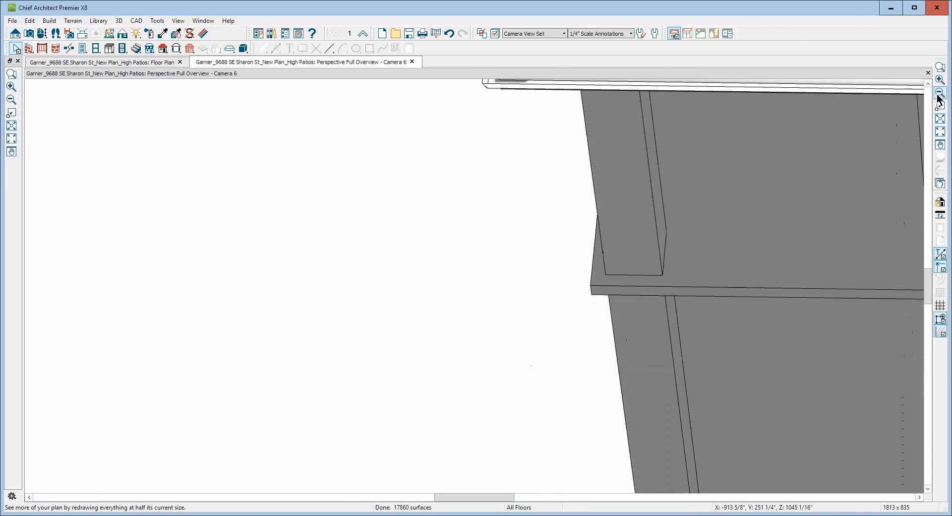
click(940, 132)
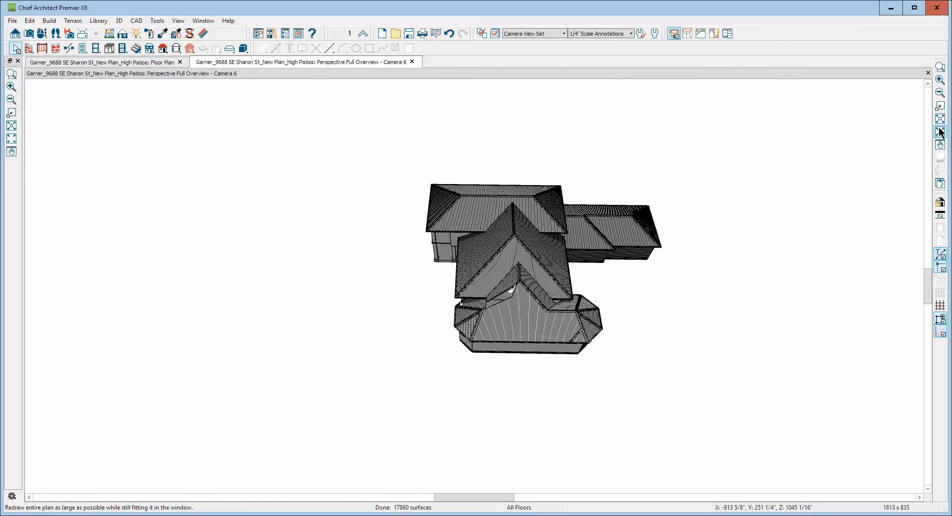
click(939, 67)
drag(473, 274, 533, 330)
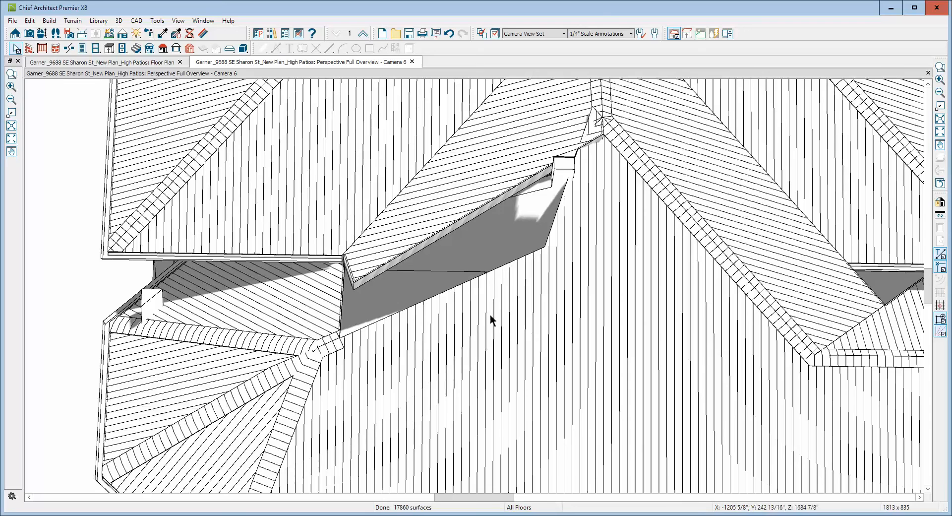
click(341, 312)
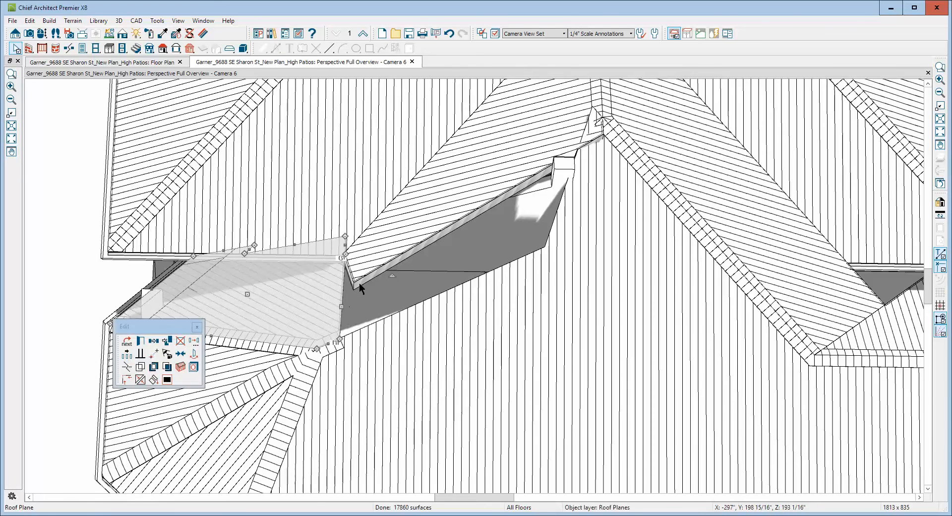
scroll(347, 253, up, 6)
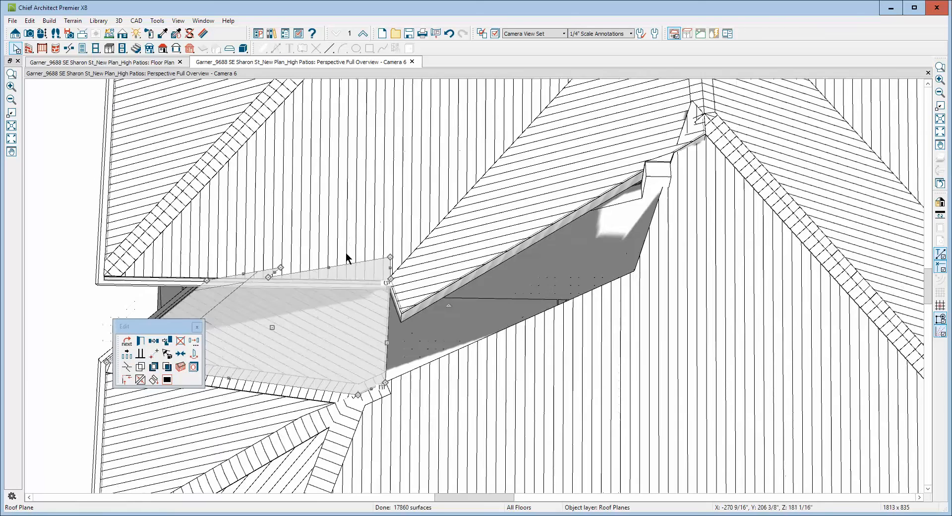
scroll(348, 257, down, 5)
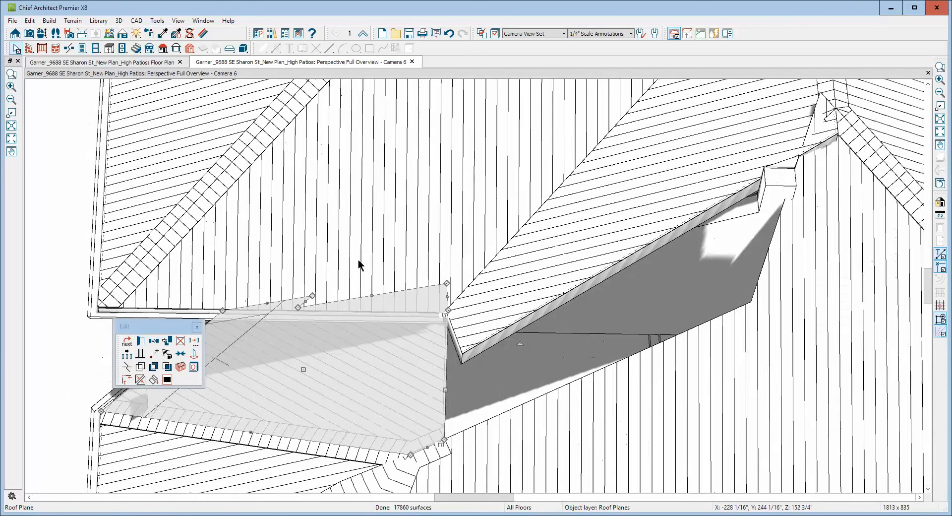
drag(447, 311, 446, 367)
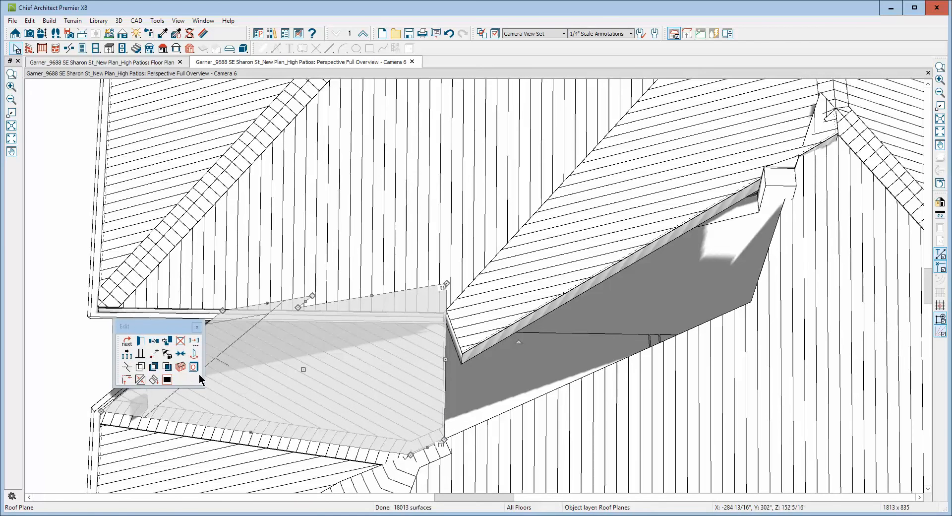
Join the selected rear roof plane of the angled bay with the lower end edge of the adjacent sloping wing roof plane.
click(140, 379)
click(469, 340)
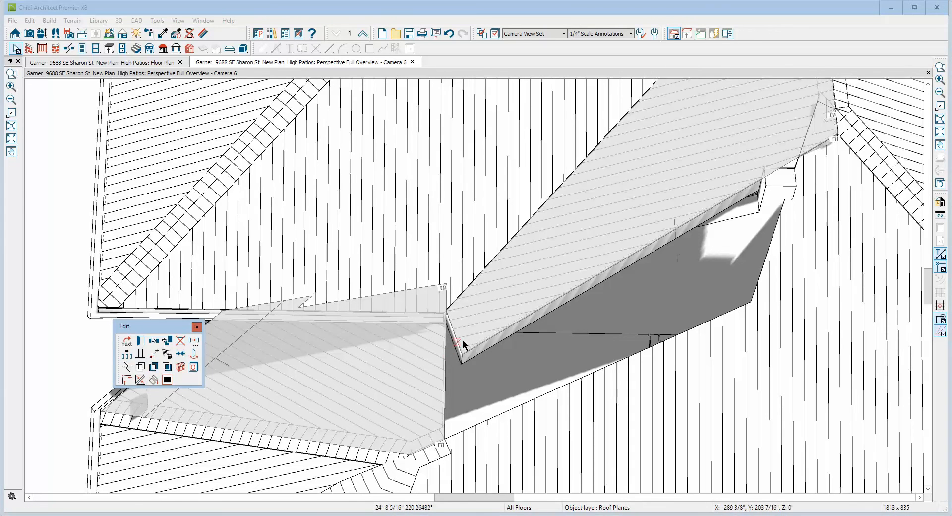
click(460, 337)
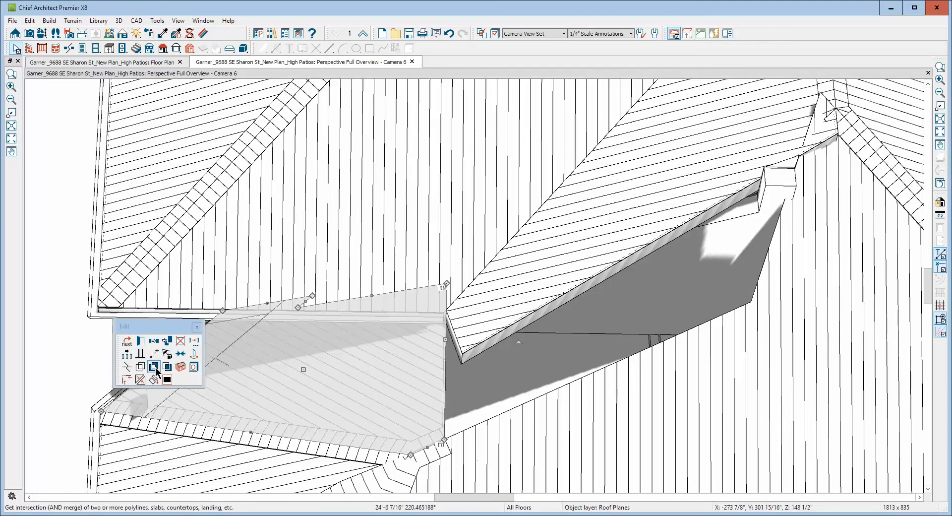
click(140, 380)
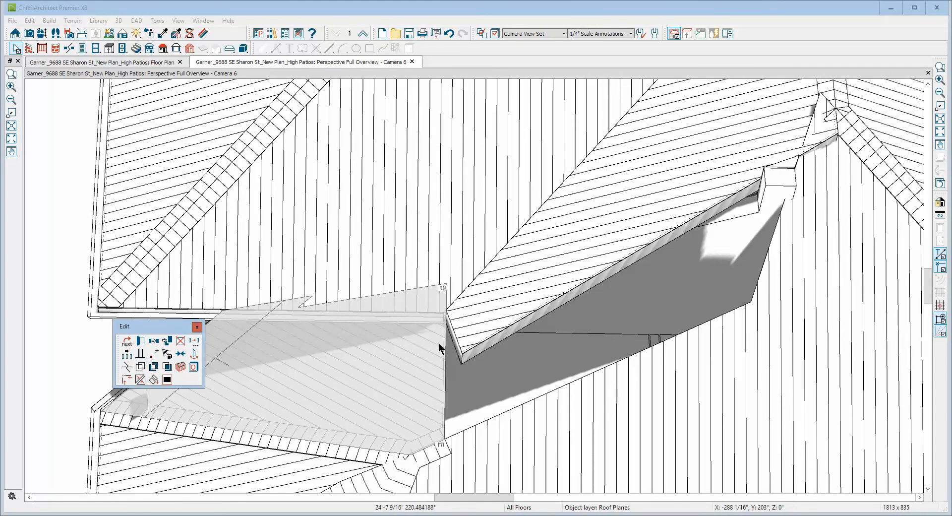
click(141, 379)
click(234, 365)
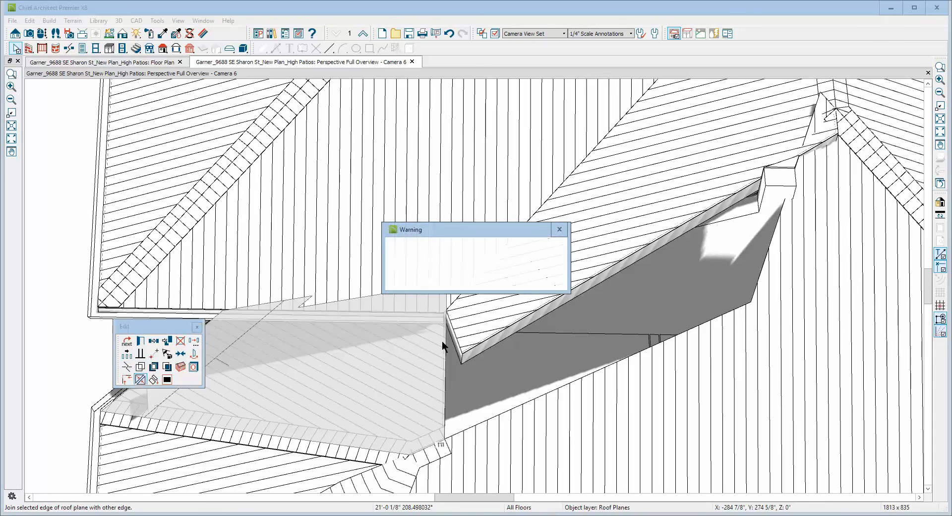
click(544, 279)
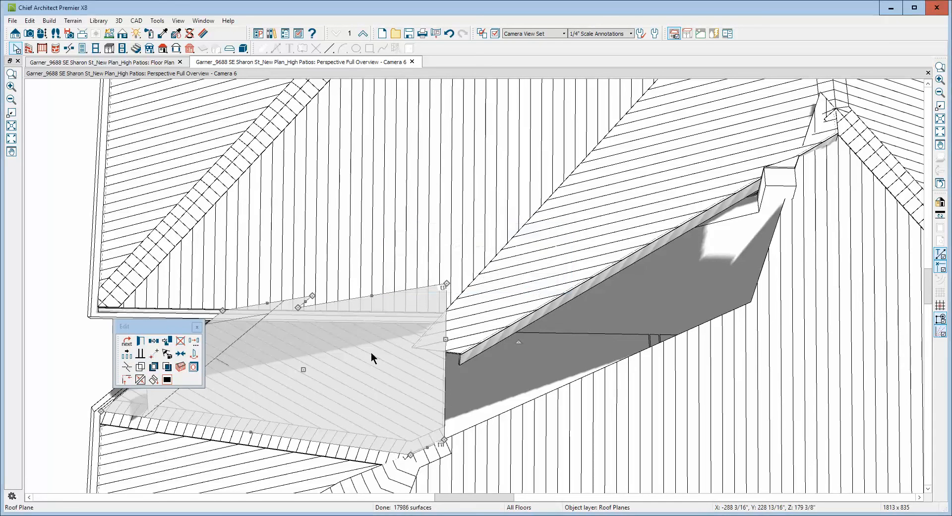
click(140, 380)
click(168, 385)
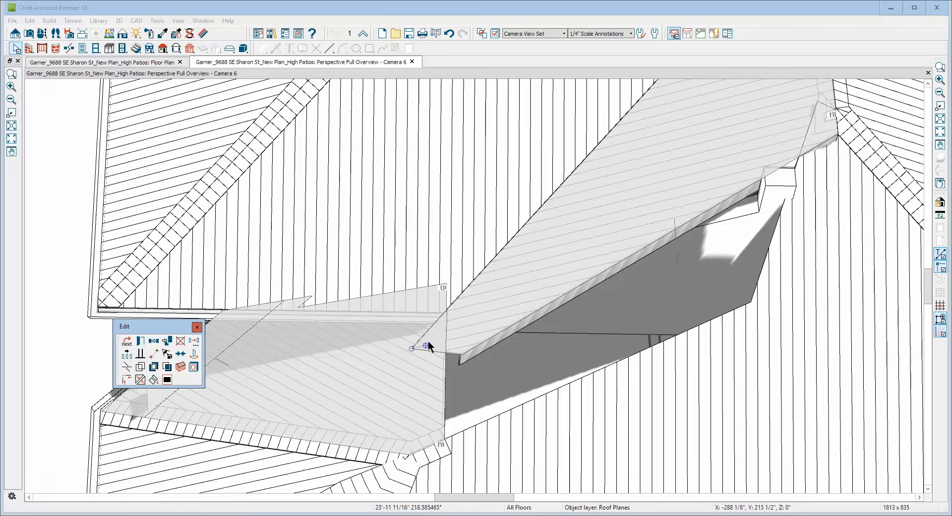
click(449, 355)
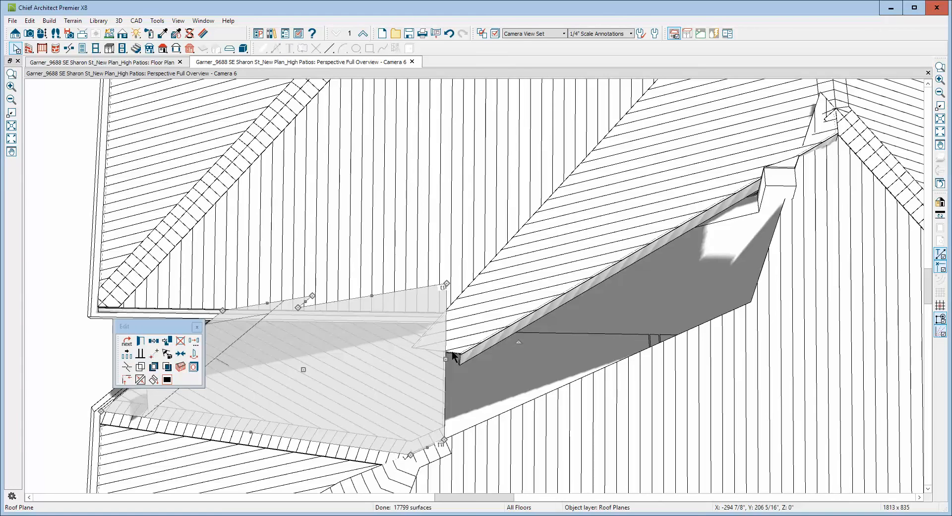
key(Escape)
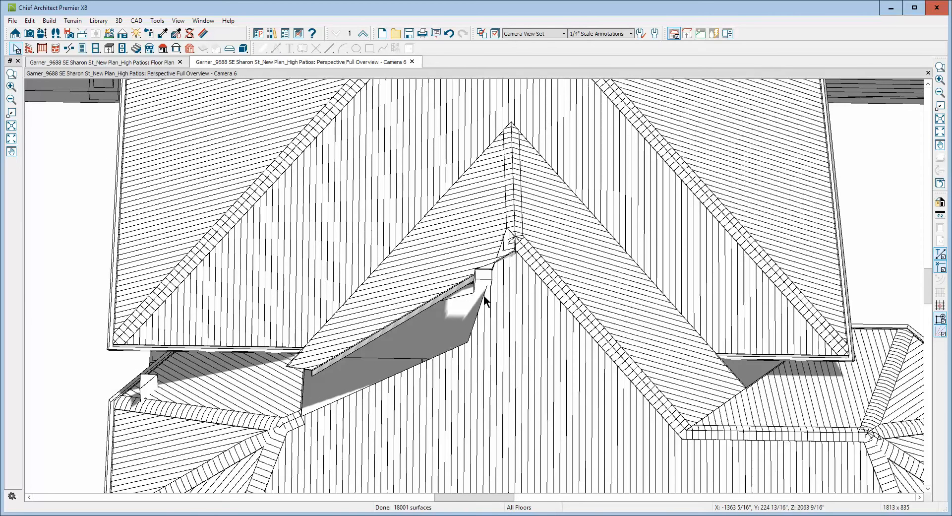
Select the large end roof plane of the wing and straighten its notched edge by merging the inner corner into the corner beside the bay.
click(457, 350)
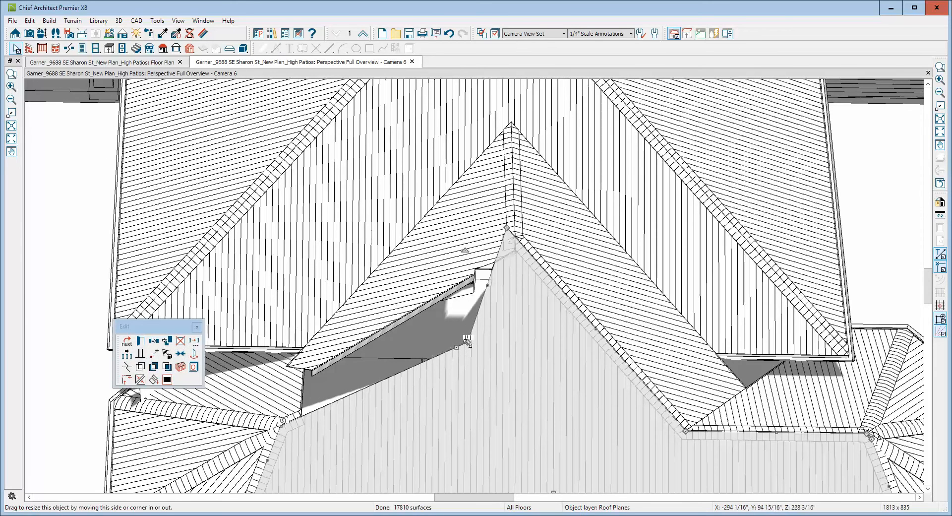
drag(468, 342, 297, 414)
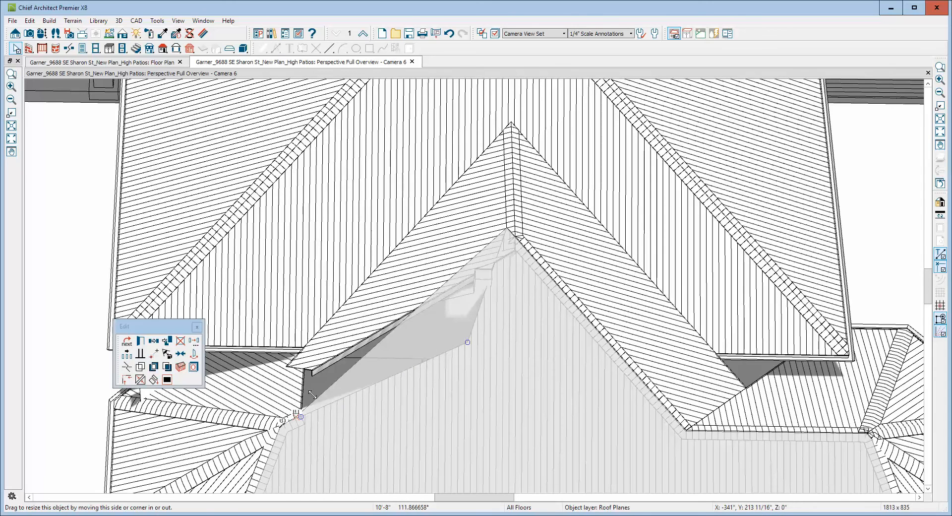
drag(438, 262, 457, 280)
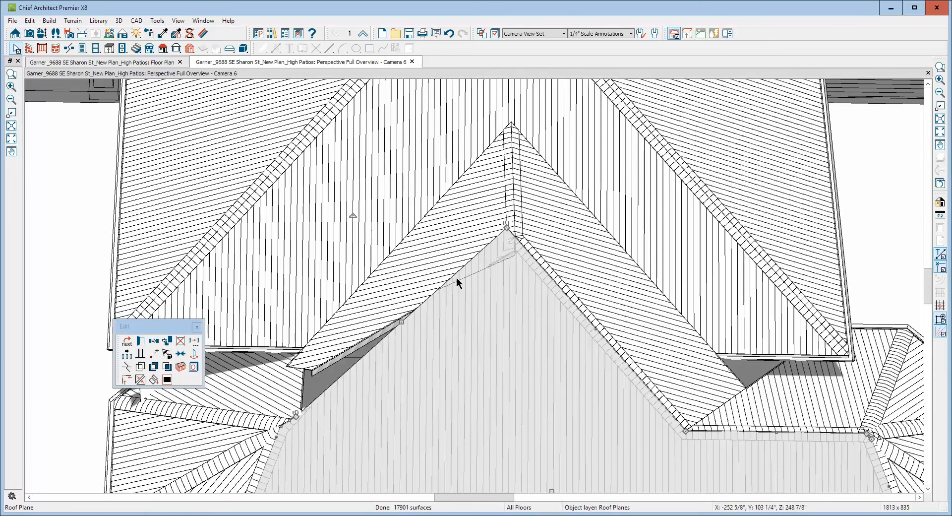
Join the straightened edge of the large end roof plane with the neighbouring sloping wing roof plane to form a hip.
right_click(405, 327)
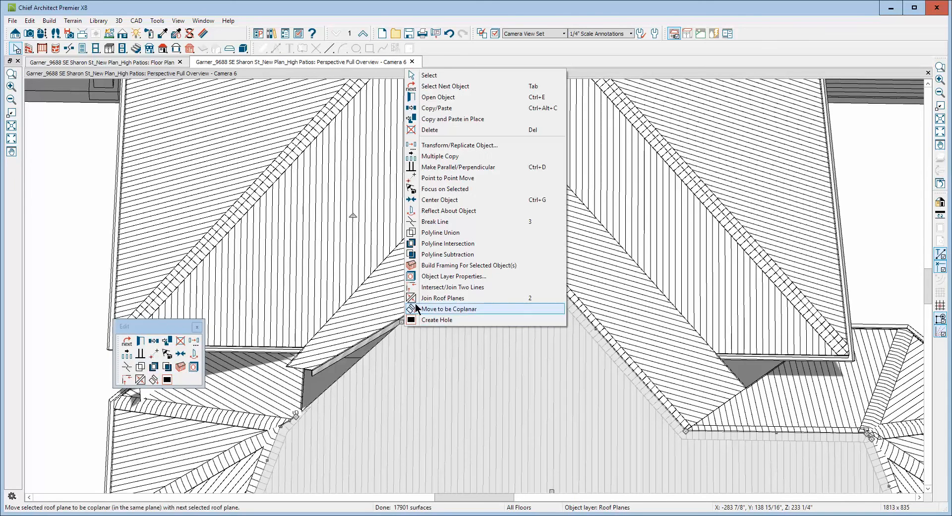
click(418, 298)
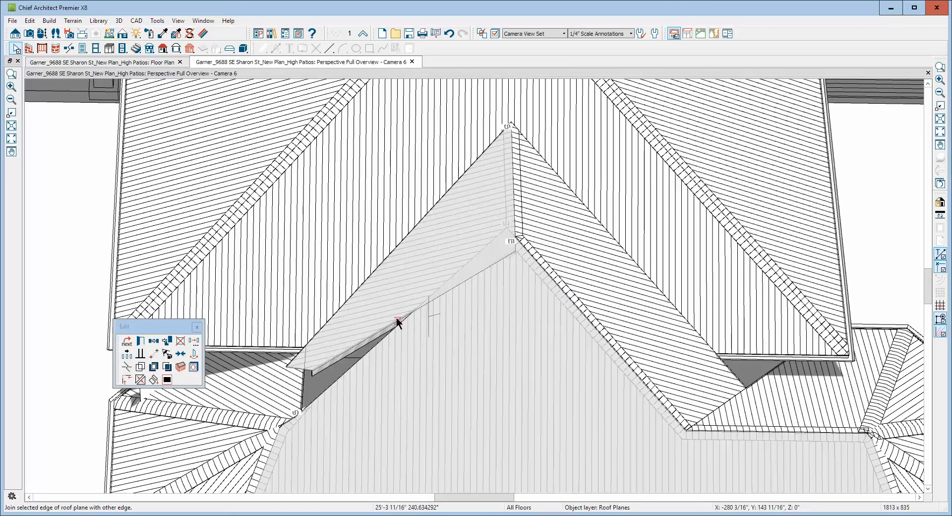
click(447, 375)
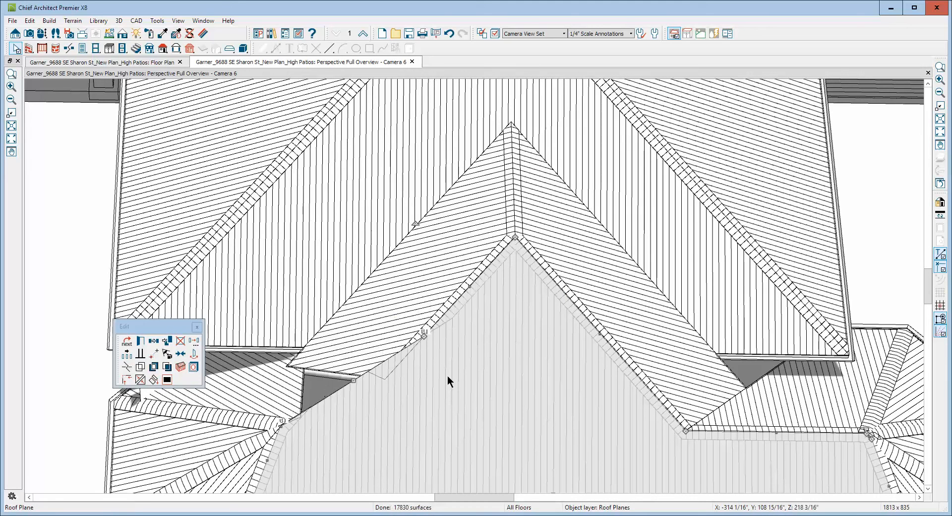
click(403, 366)
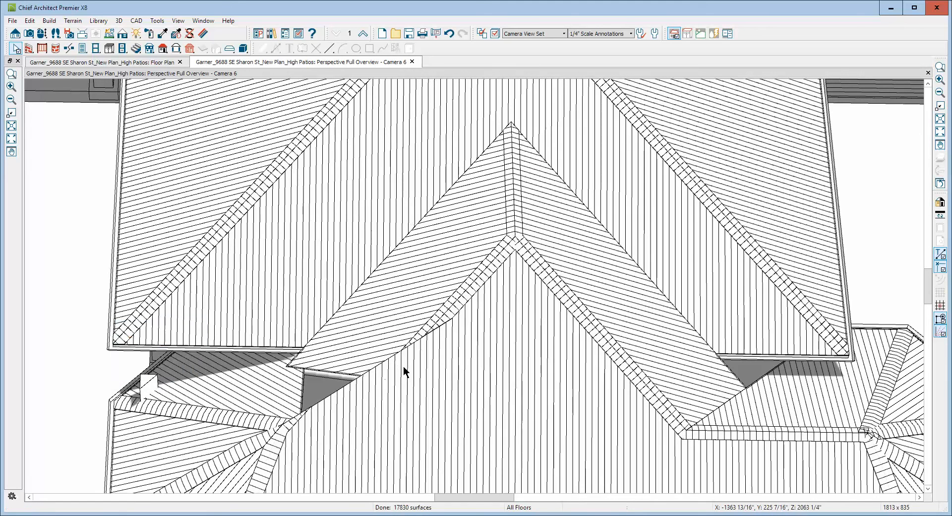
Reselect the large end roof plane and extend its hip edge by moving the corner down to the sloping plane's lower end.
click(348, 396)
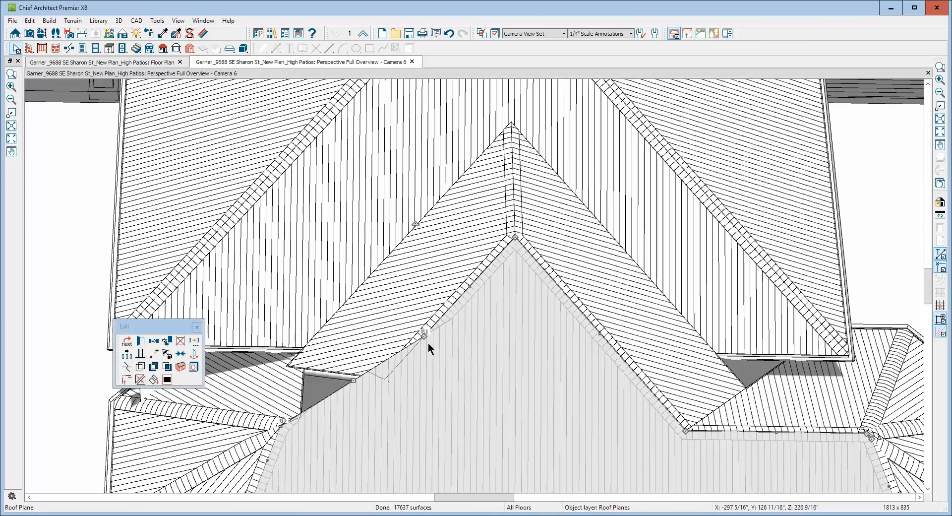
drag(425, 336, 384, 380)
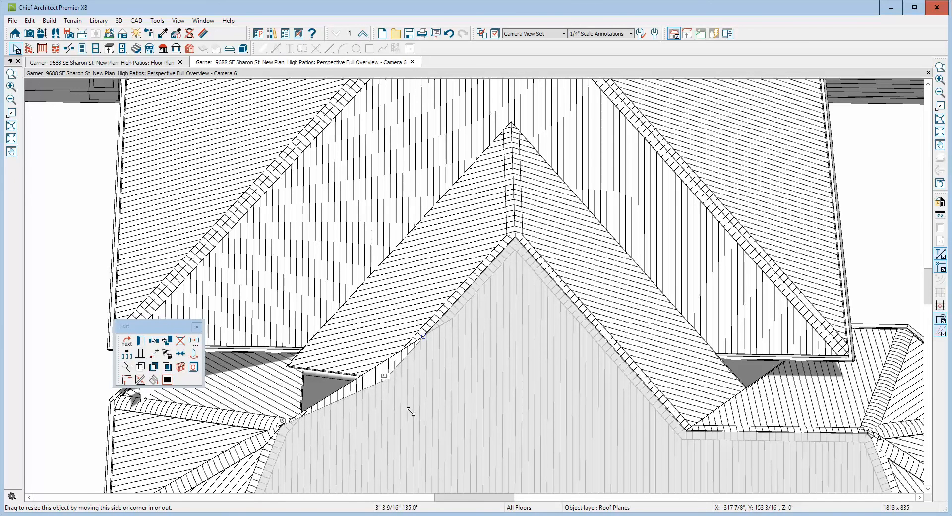
drag(411, 411, 404, 409)
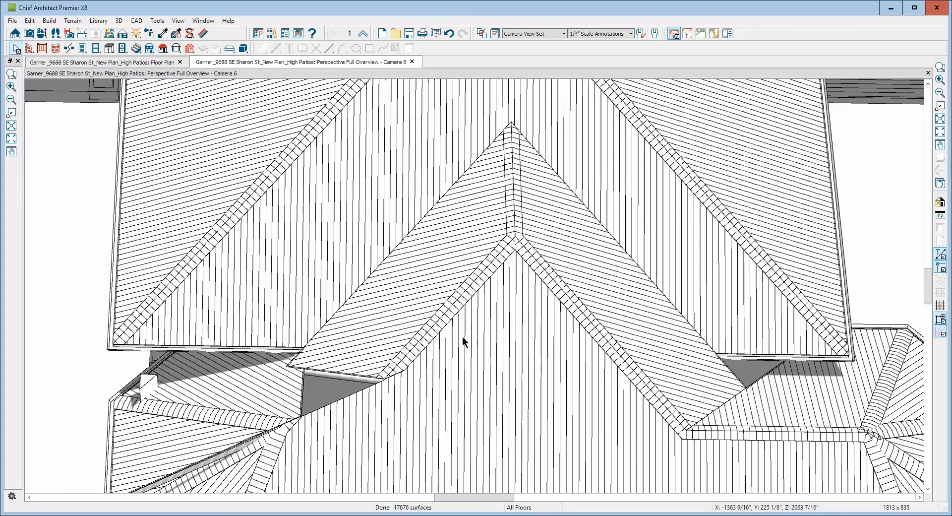
Reshape the bay's rear roof plane by moving its two inner corners onto the two ends of the sloping plane's lower edge.
middle_drag(462, 337, 611, 336)
scroll(838, 363, up, 3)
scroll(831, 339, down, 3)
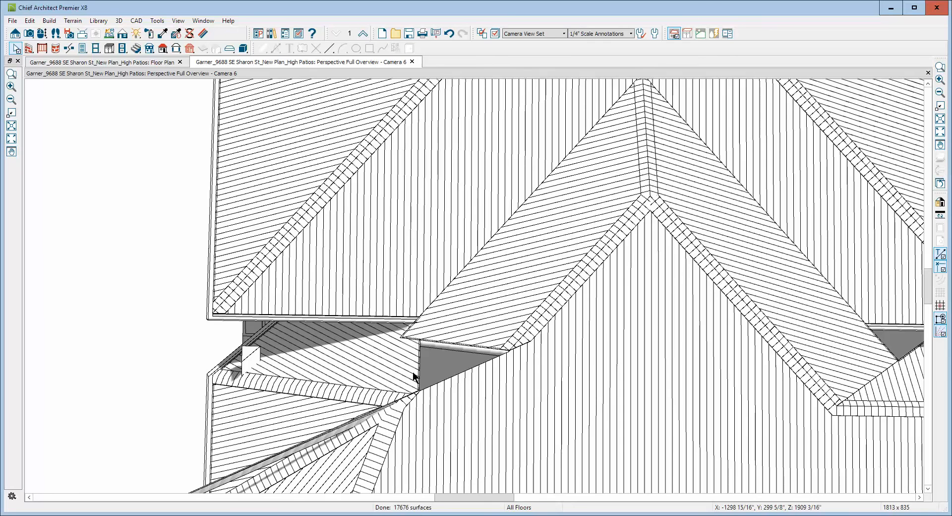
scroll(412, 373, up, 1)
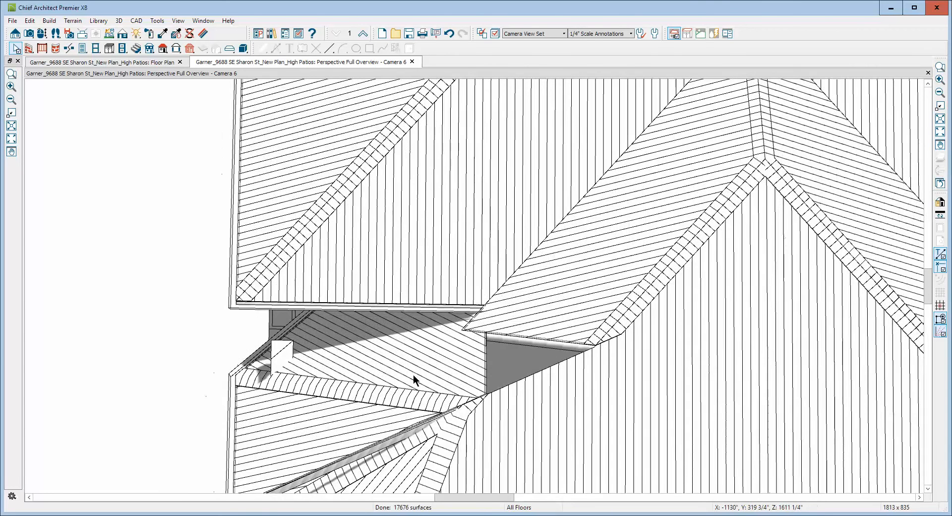
scroll(446, 379, up, 1)
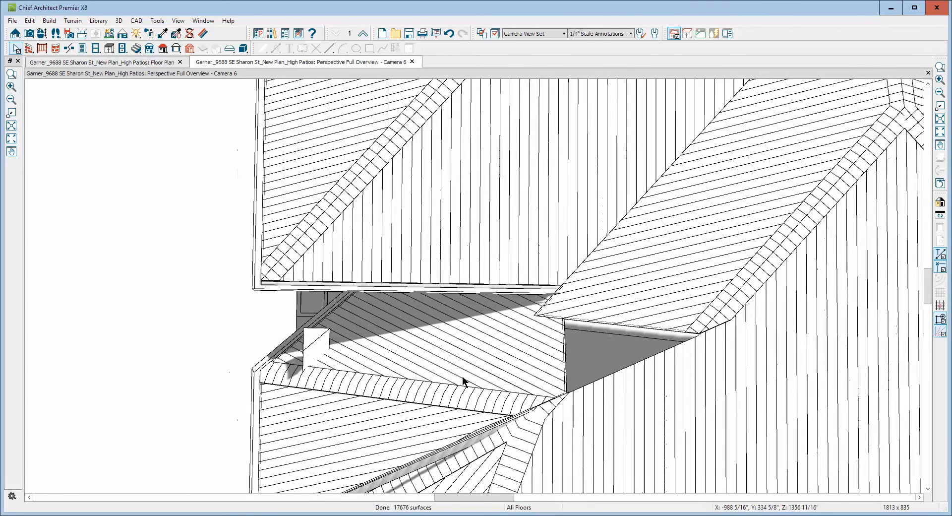
click(567, 347)
click(528, 360)
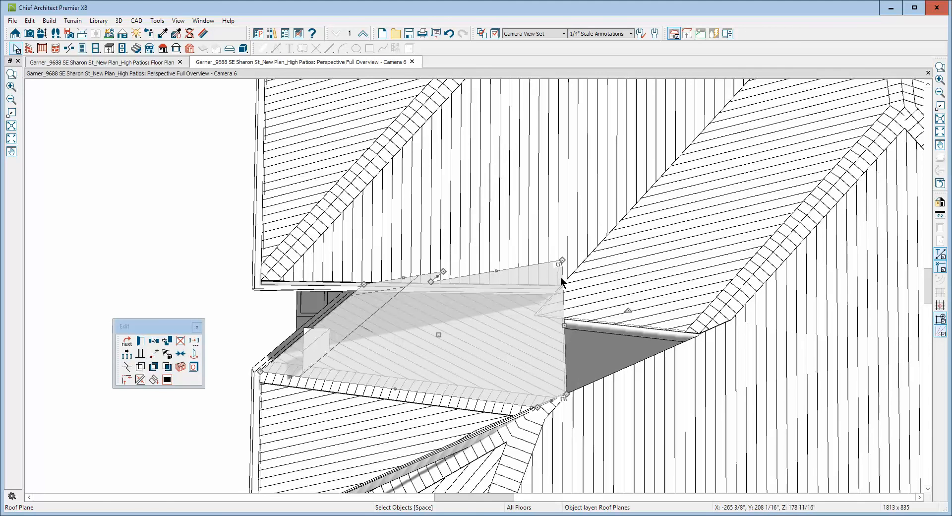
drag(561, 261, 534, 316)
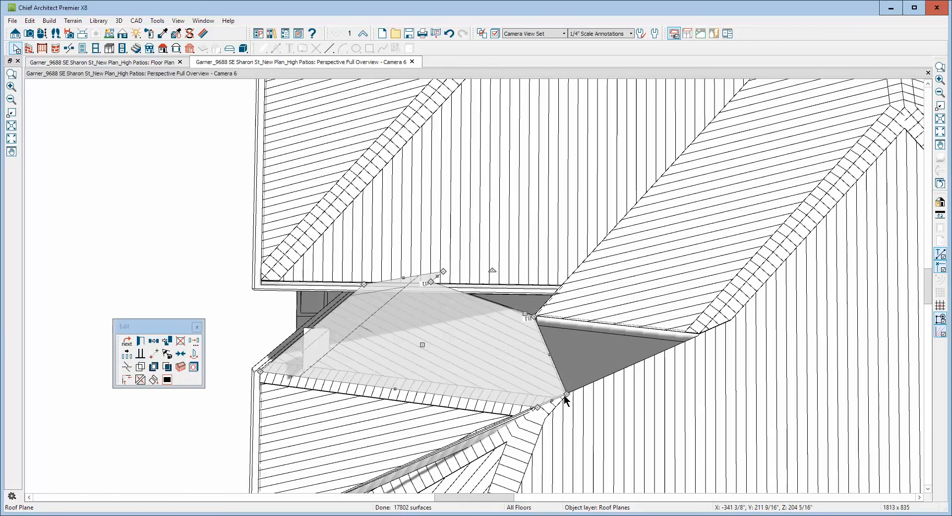
drag(566, 397, 697, 335)
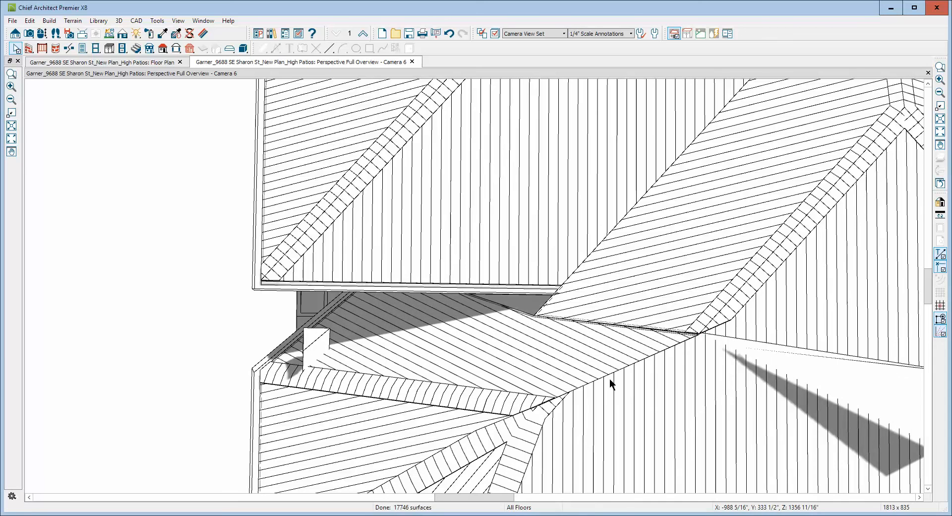
Join the bay's rear roof plane with the large end roof plane and with the lower end edge of the sloping wing plane.
right_click(608, 379)
click(625, 350)
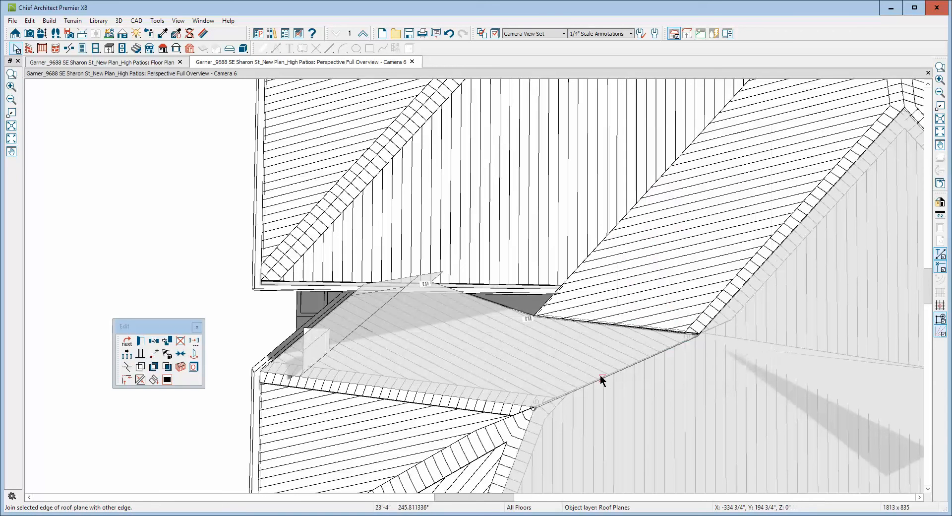
click(582, 392)
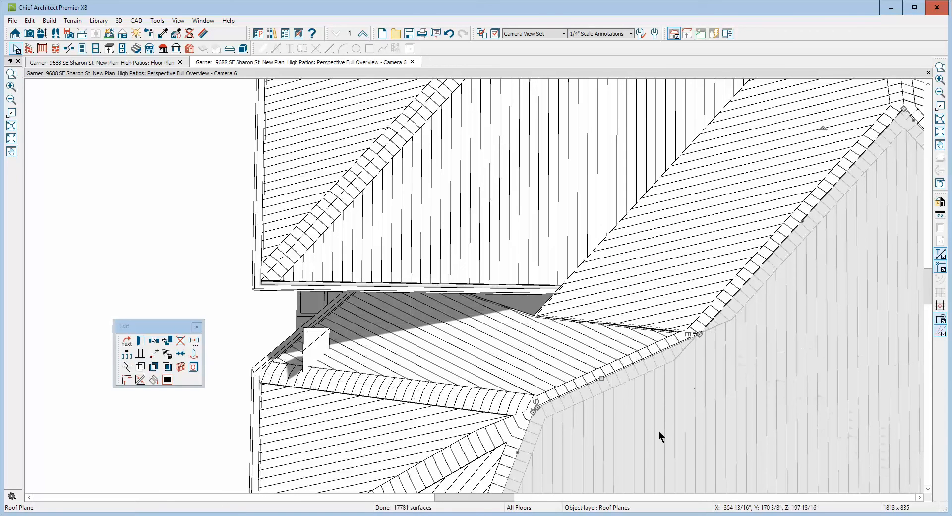
click(618, 329)
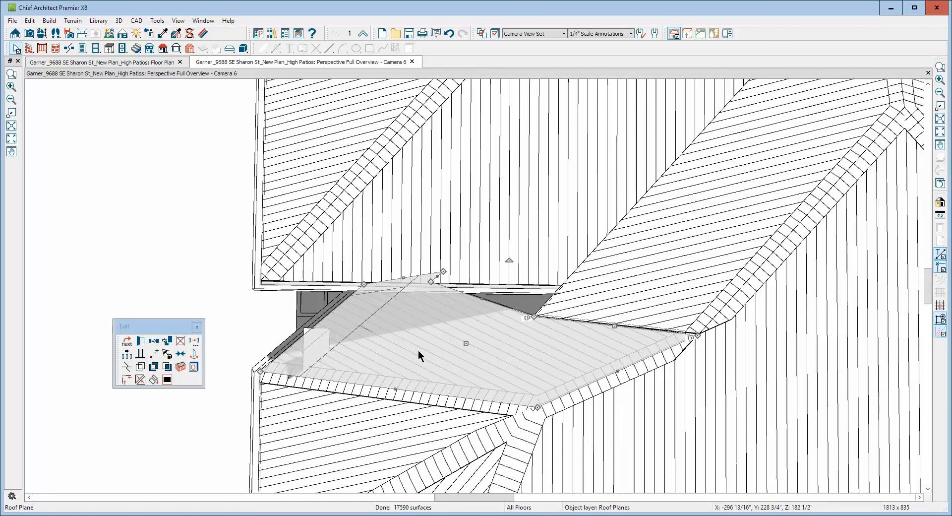
click(151, 380)
click(631, 329)
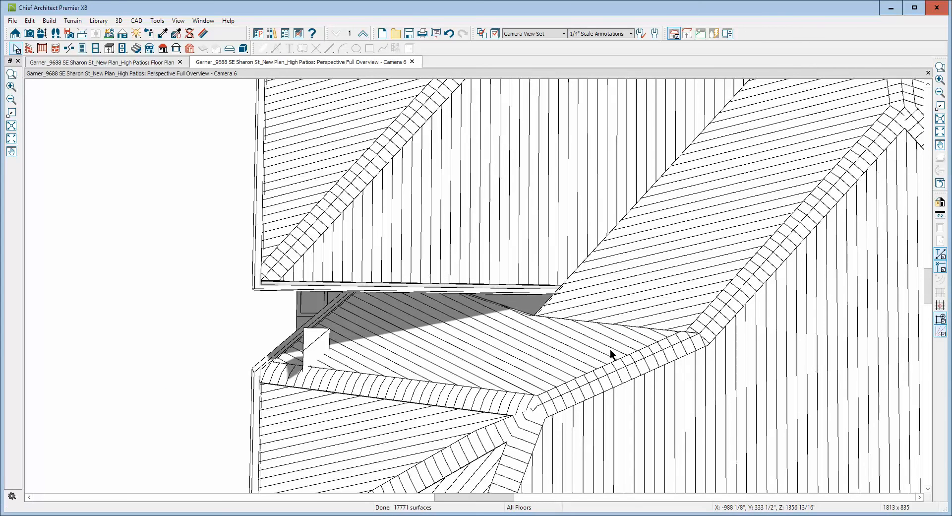
Examine the joined roof planes from above across the whole building and from the side where the bay meets the main roof.
scroll(558, 267, down, 3)
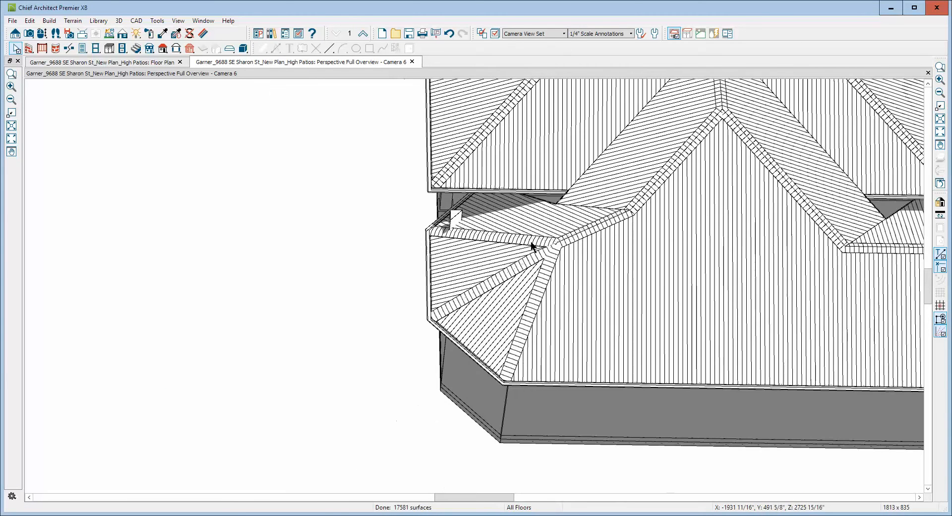
scroll(520, 228, down, 2)
scroll(700, 204, up, 1)
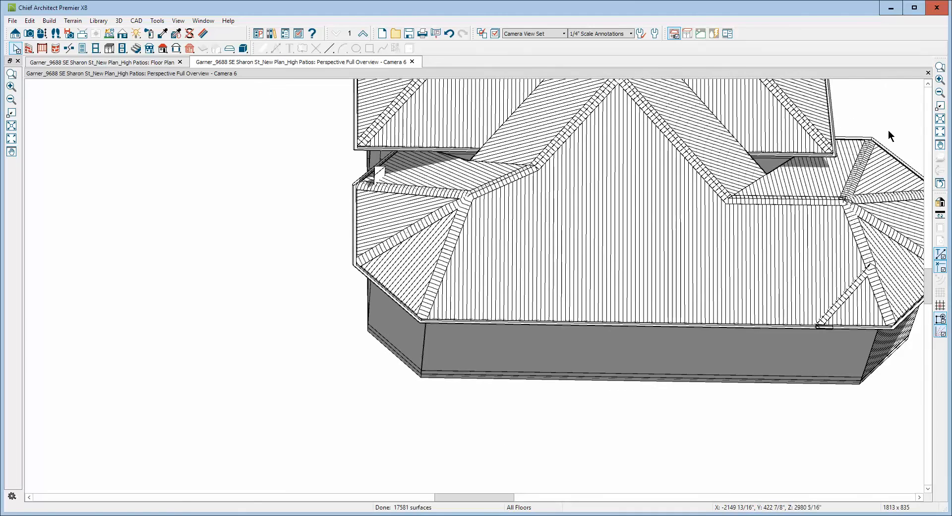
click(942, 92)
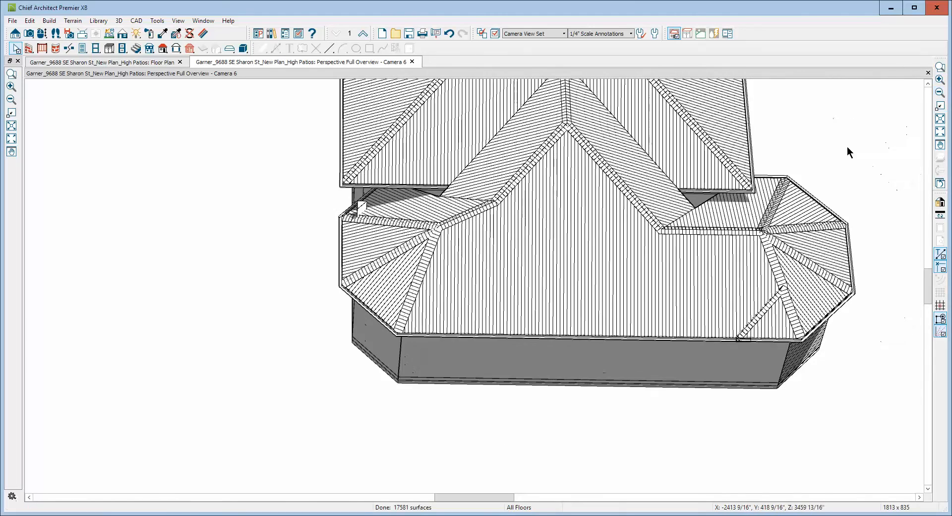
scroll(840, 141, up, 2)
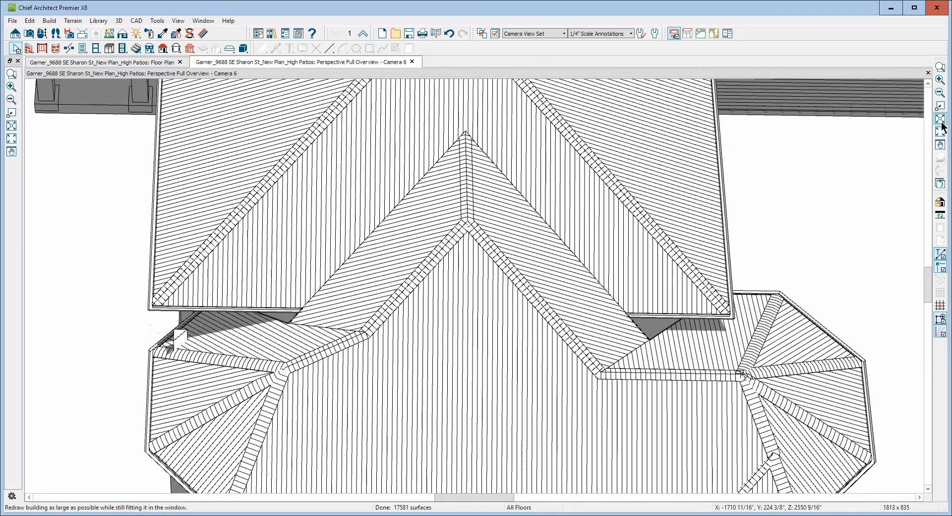
click(940, 119)
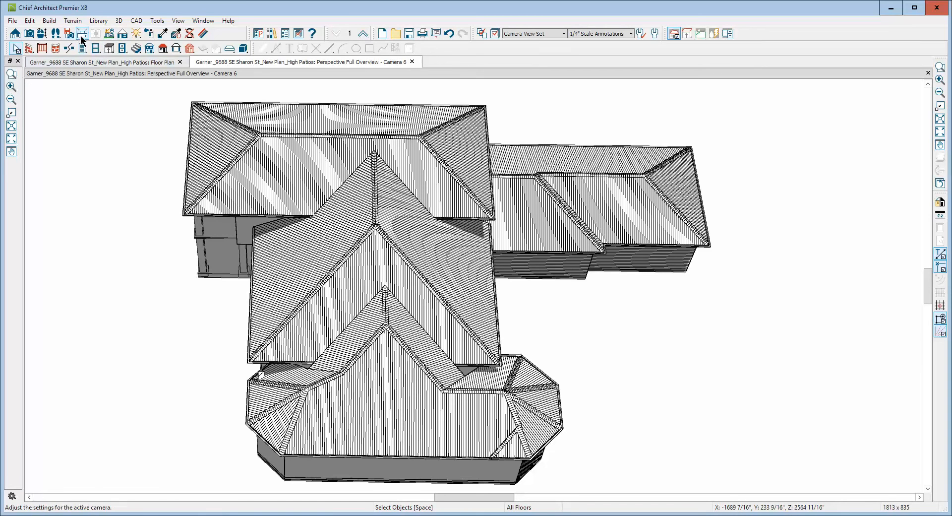
click(42, 33)
drag(165, 333, 350, 263)
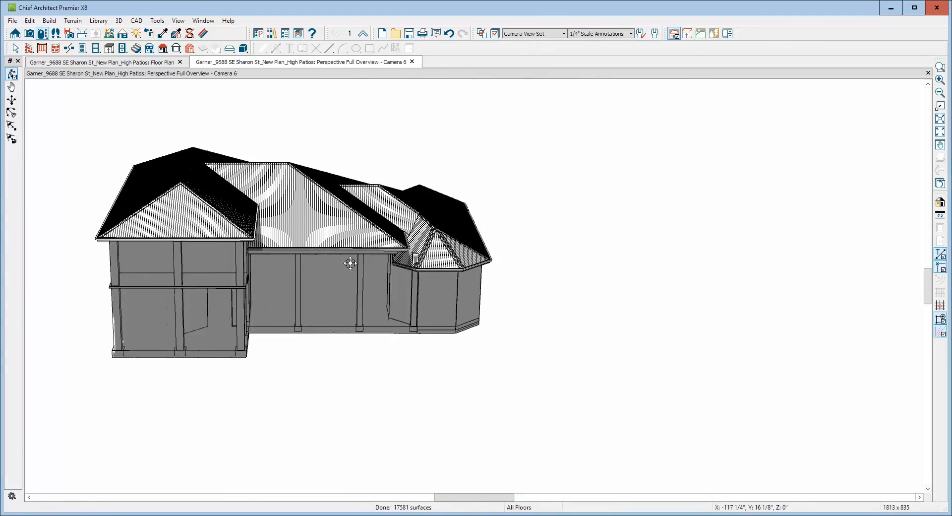
scroll(423, 267, up, 3)
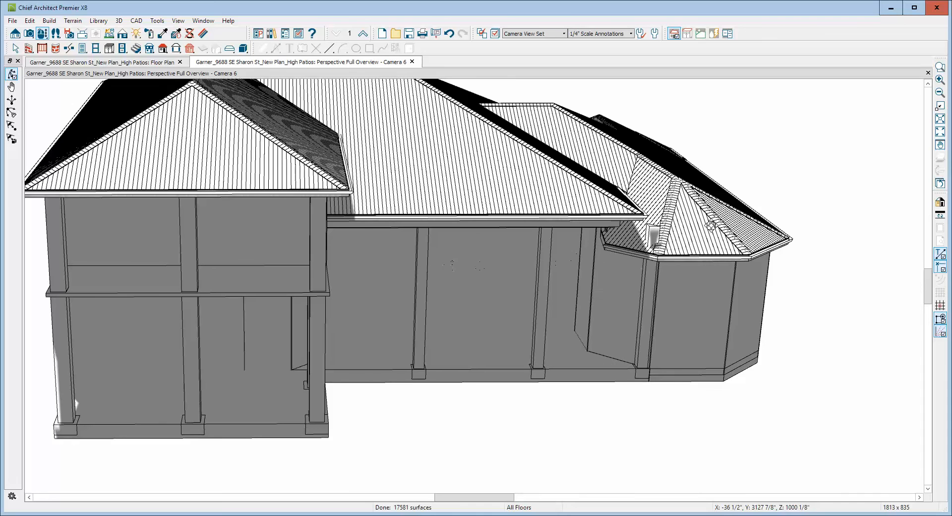
Shorten the patio post beside the bay to about 136 3/8" so its top no longer pokes through the bay roof.
key(space)
click(657, 237)
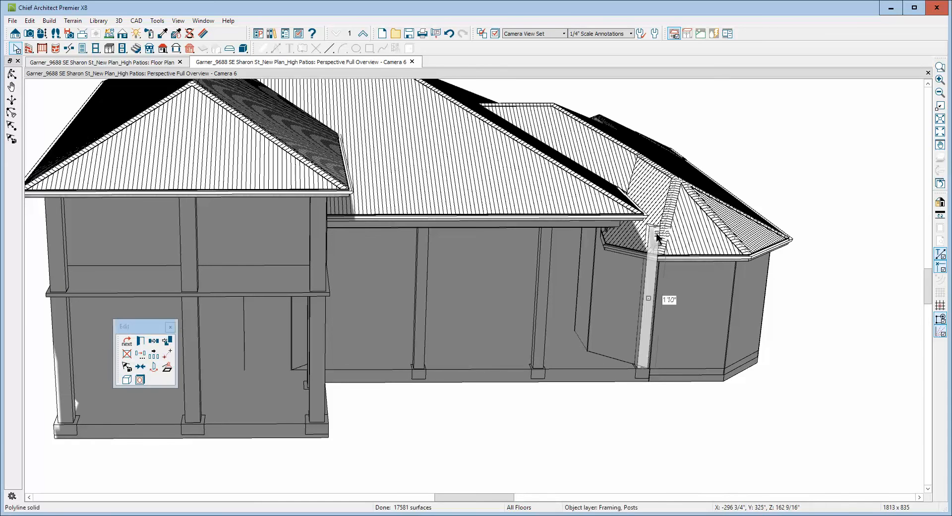
drag(657, 234, 654, 251)
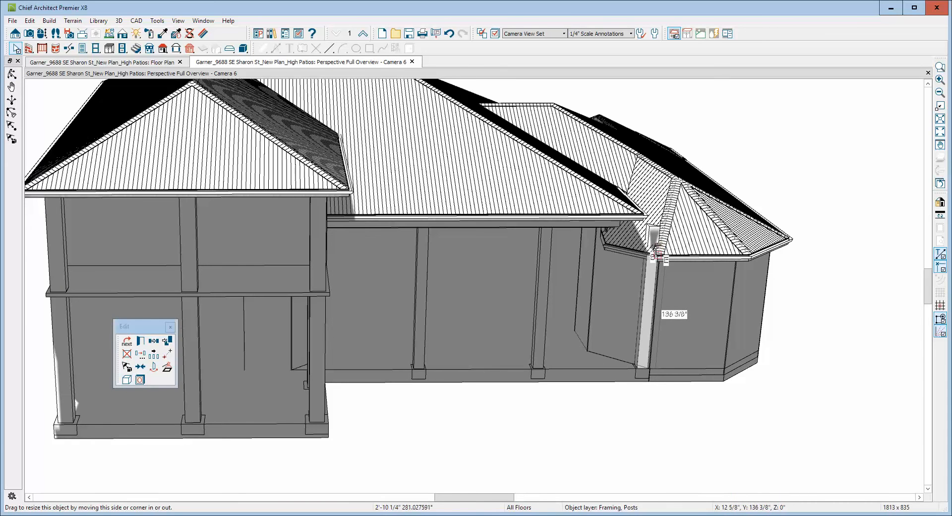
click(892, 160)
Examine the joined roof planes around the bay and bedroom wing from several sides, ending with the whole building fitted in the view.
scroll(857, 144, down, 1)
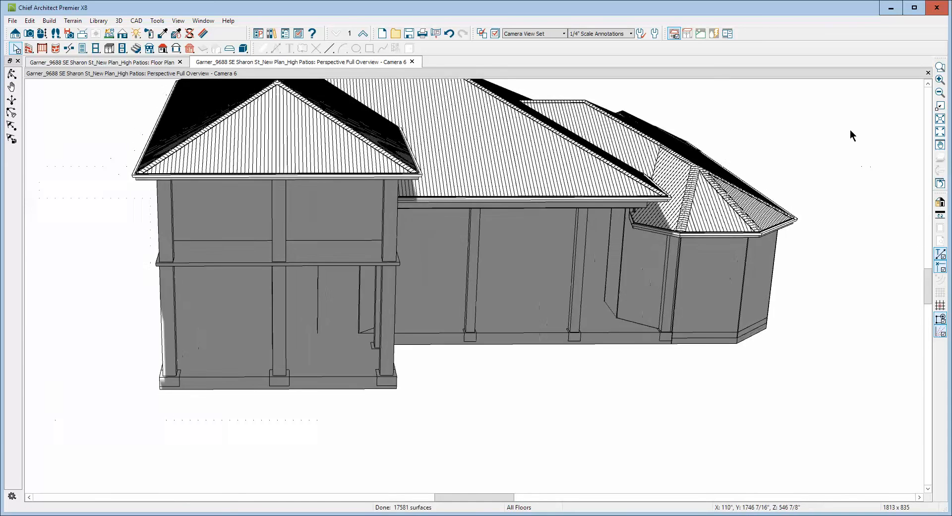
scroll(904, 123, up, 1)
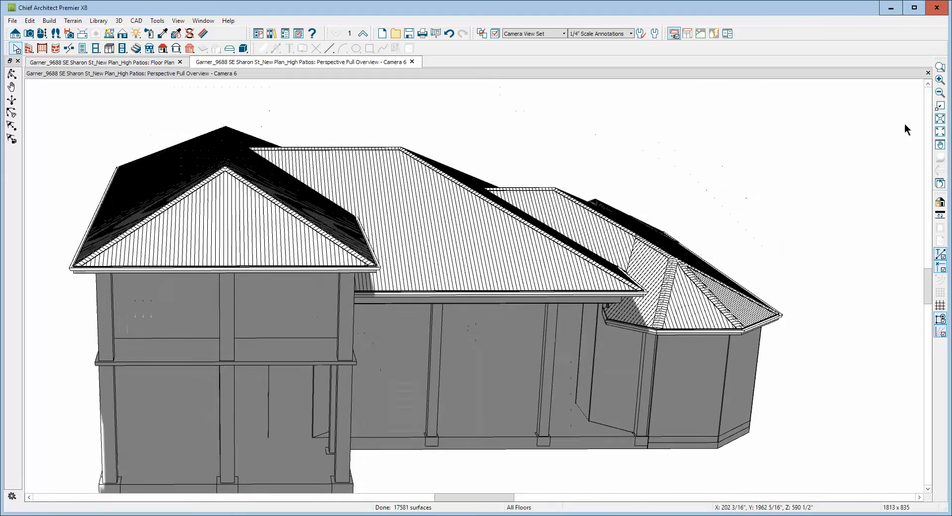
click(11, 73)
drag(550, 241, 465, 234)
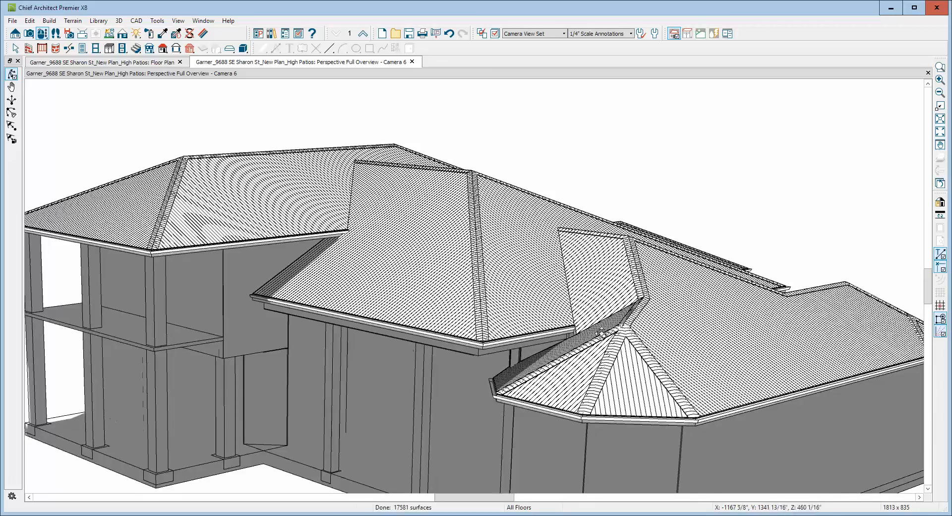
drag(791, 325, 633, 333)
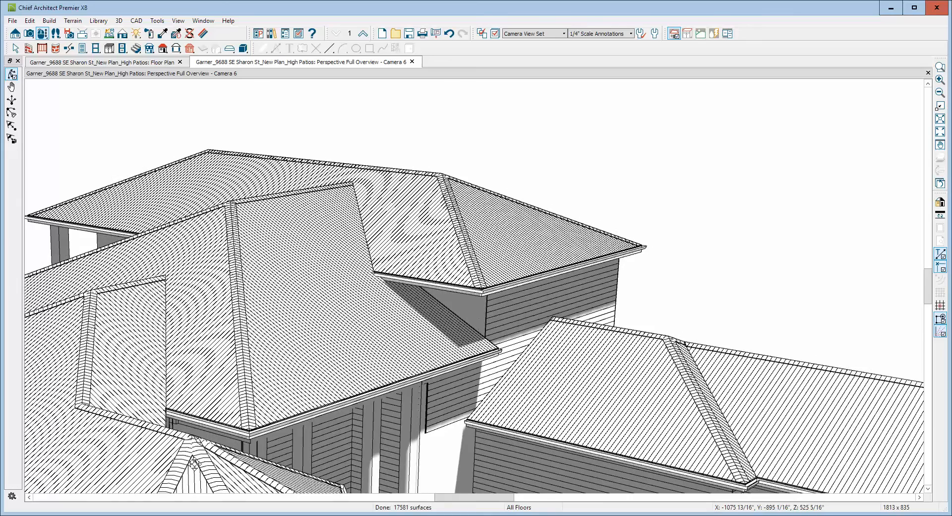
drag(196, 465, 217, 452)
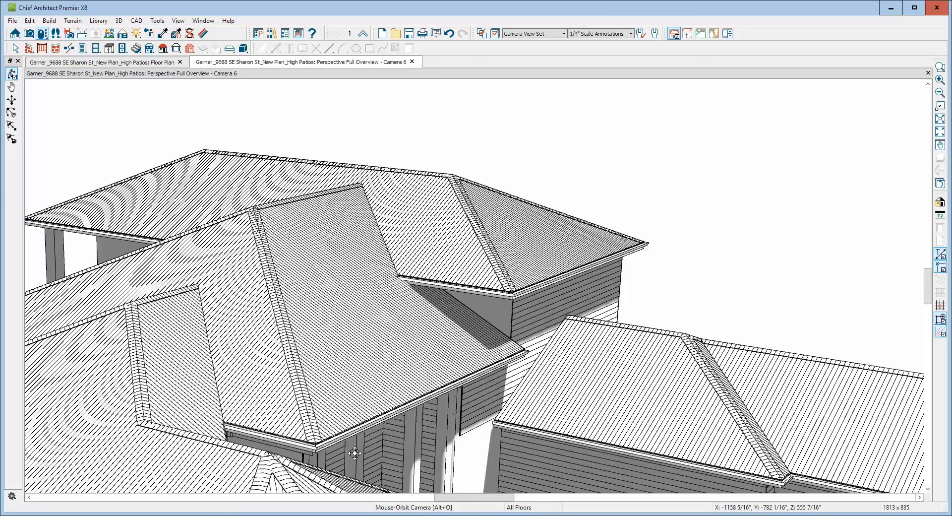
scroll(367, 329, down, 3)
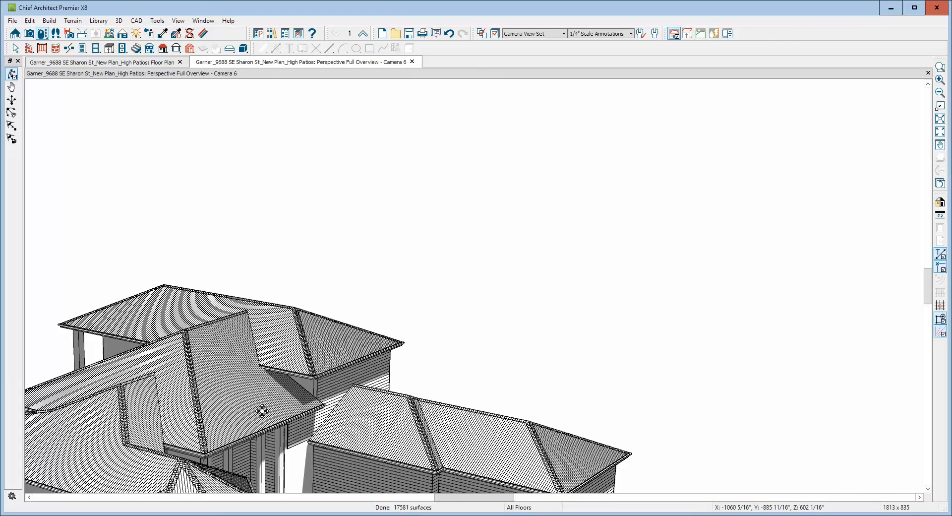
scroll(725, 281, down, 1)
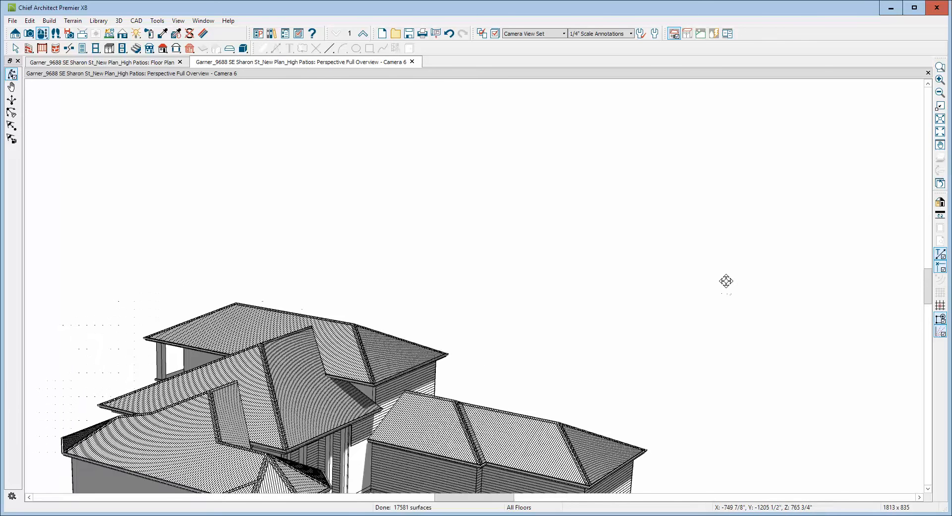
scroll(726, 281, down, 2)
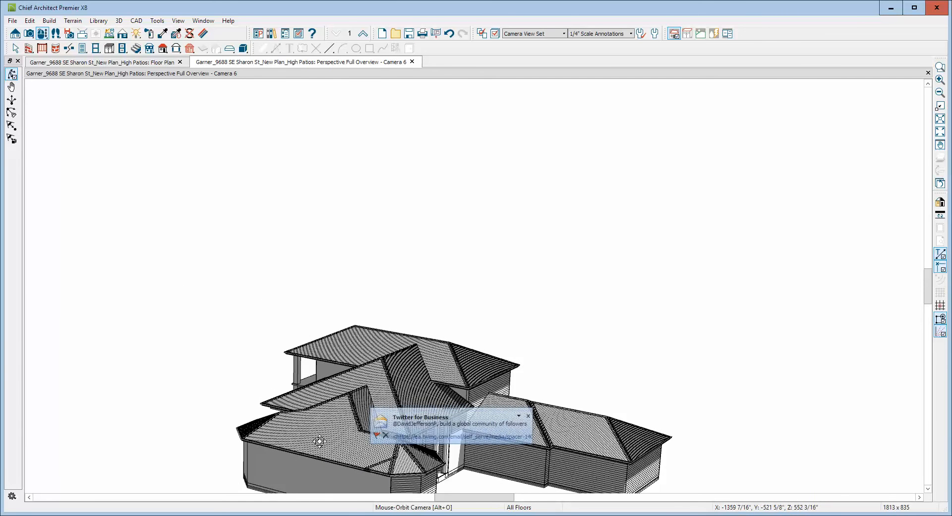
click(527, 416)
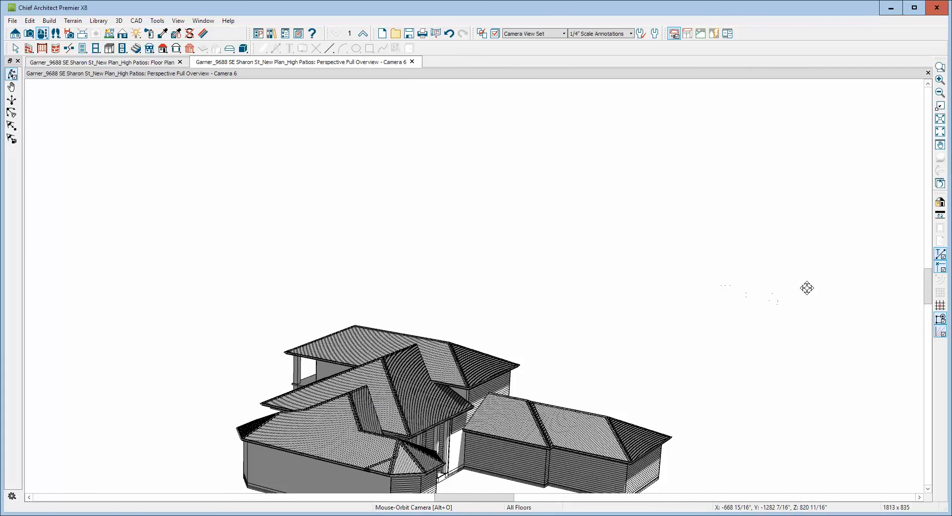
click(941, 135)
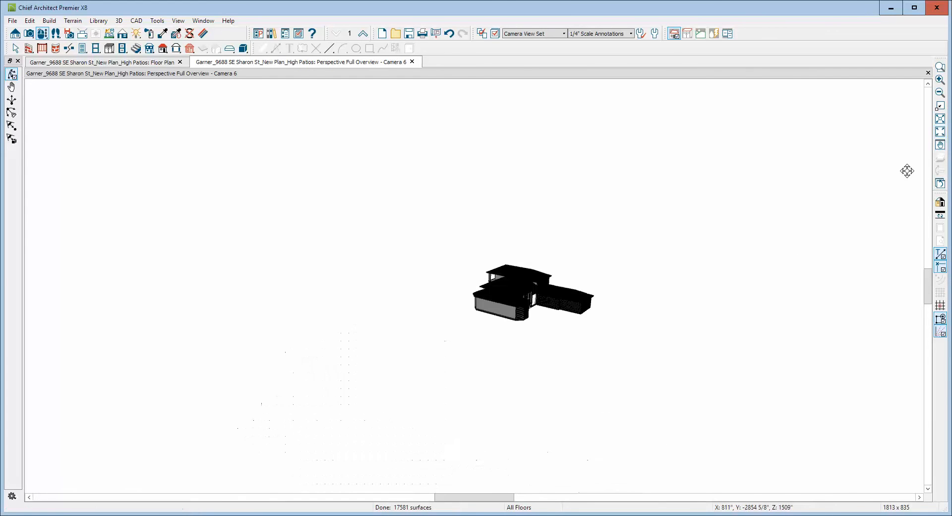
click(940, 119)
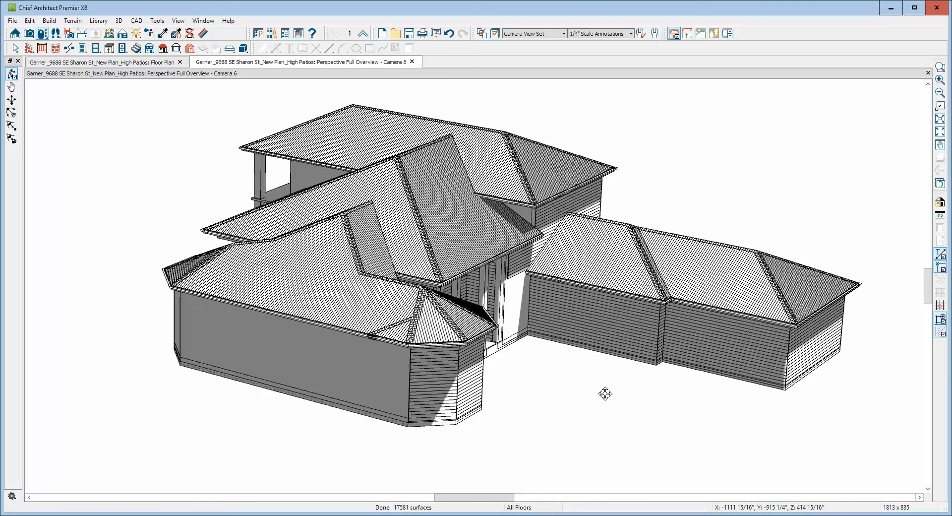